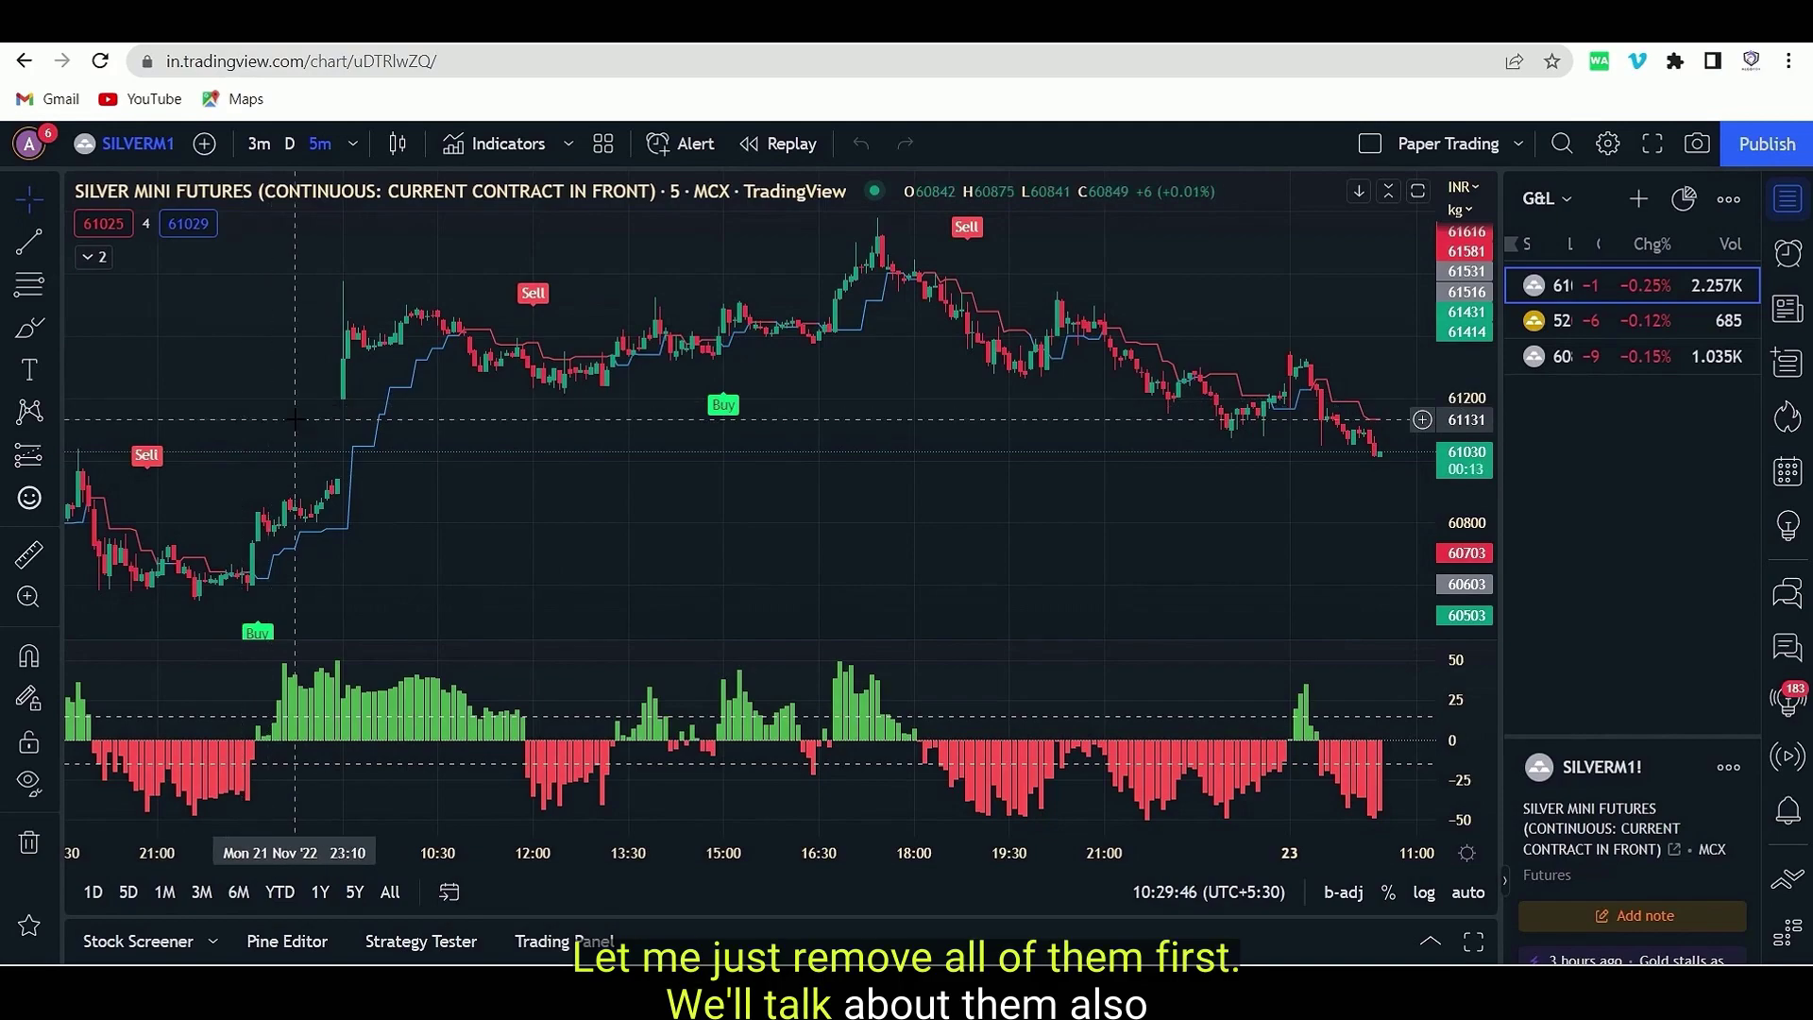
# Step: Remove both indicators from the silver mini futures chart so only the plain candlesticks are left
pyautogui.click(93, 257)
pyautogui.click(270, 285)
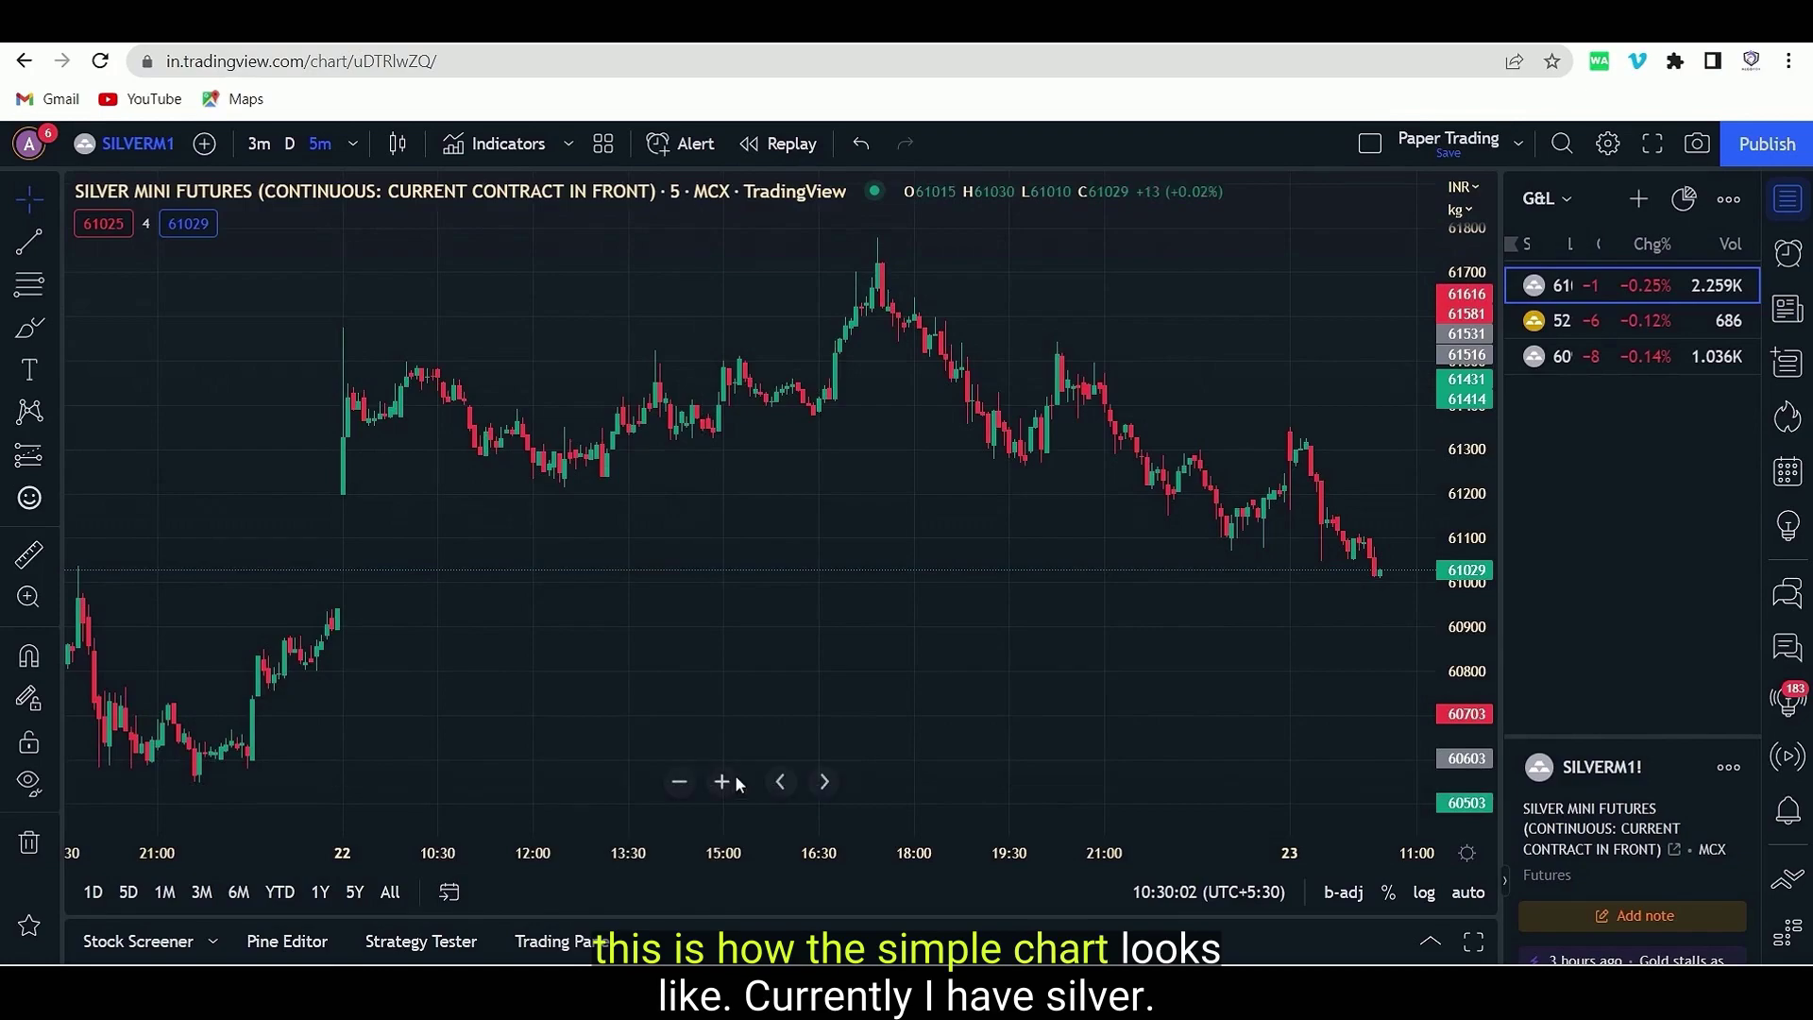
pyautogui.click(725, 778)
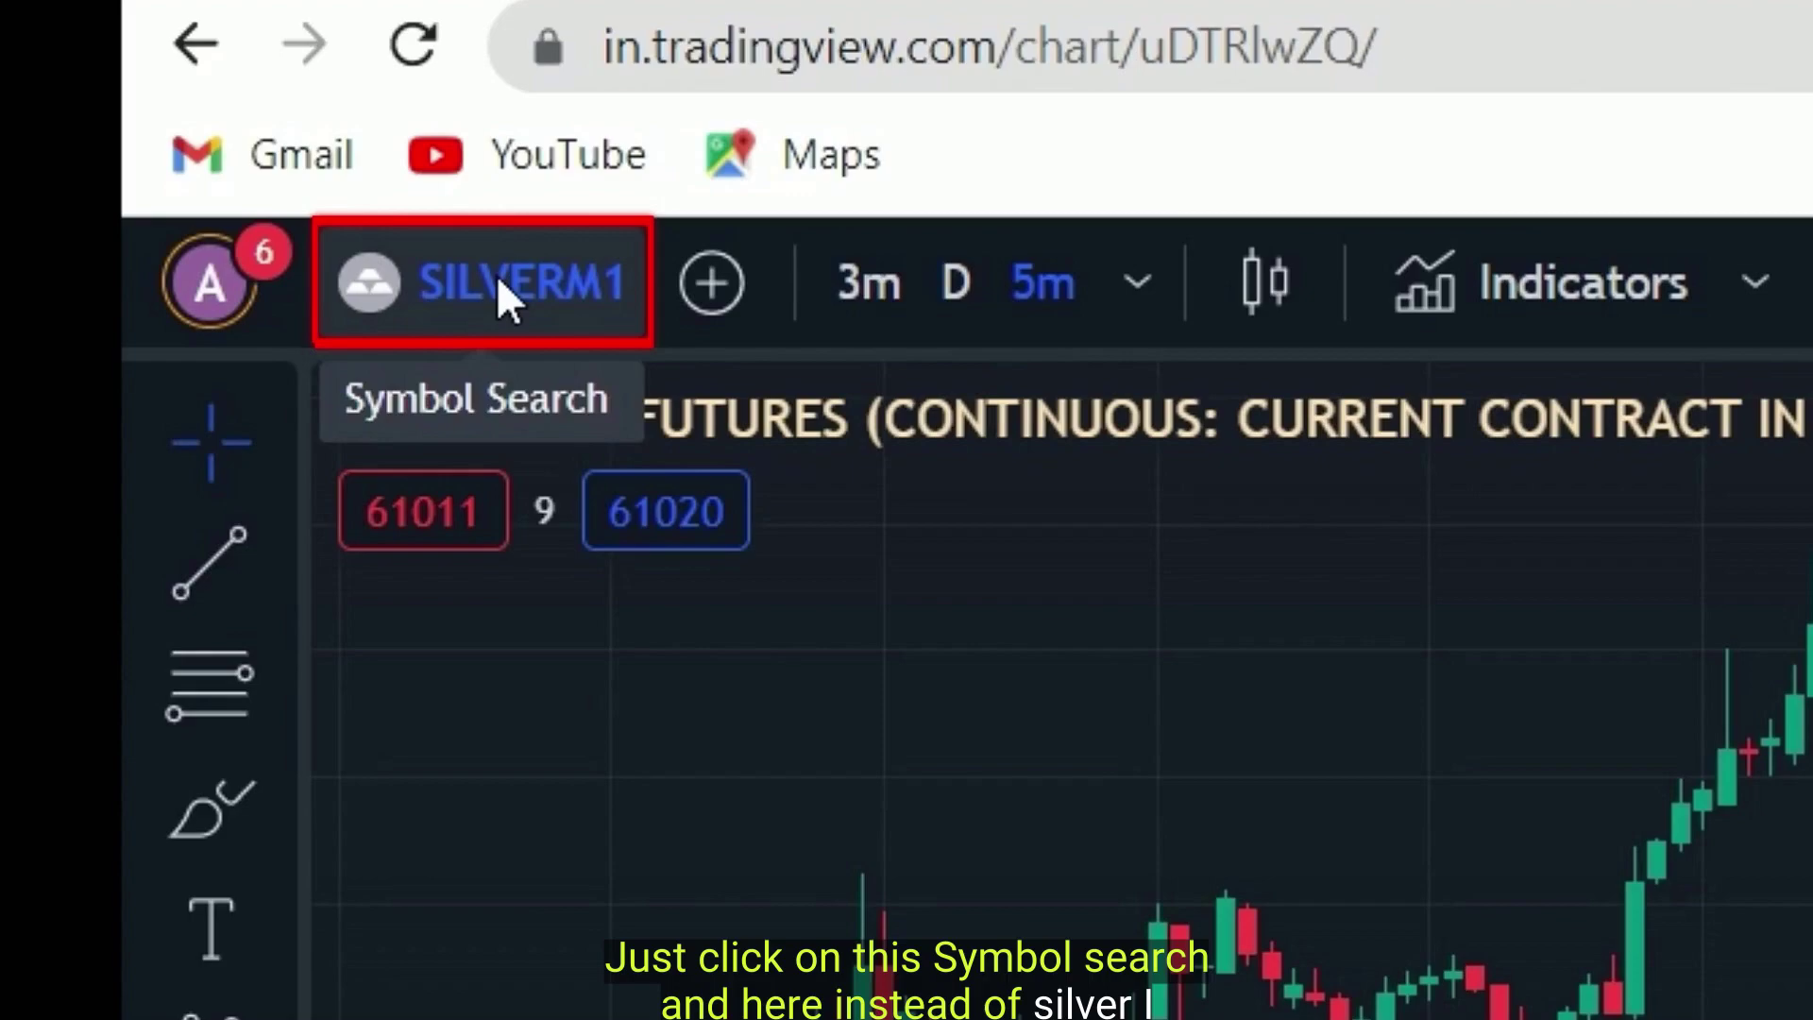
# Step: Change the chart symbol to the NIFTY 50 index on NSE
pyautogui.click(497, 275)
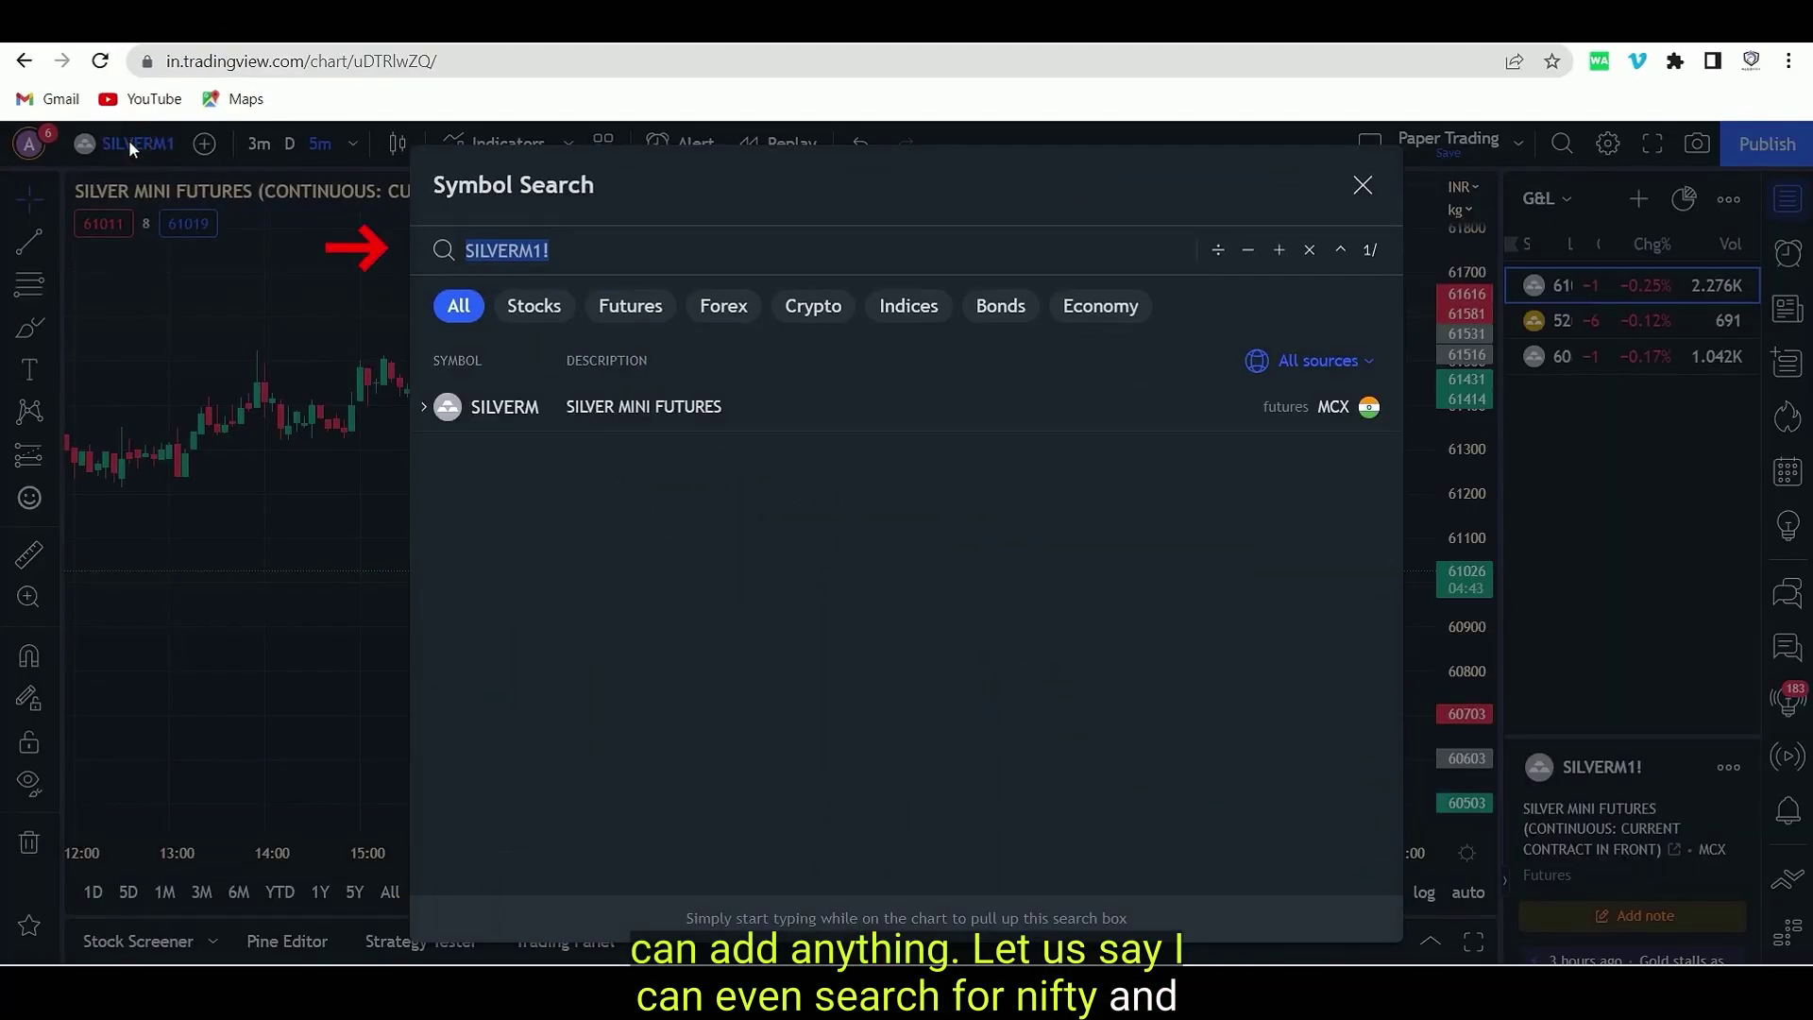
pyautogui.write('NIFTY')
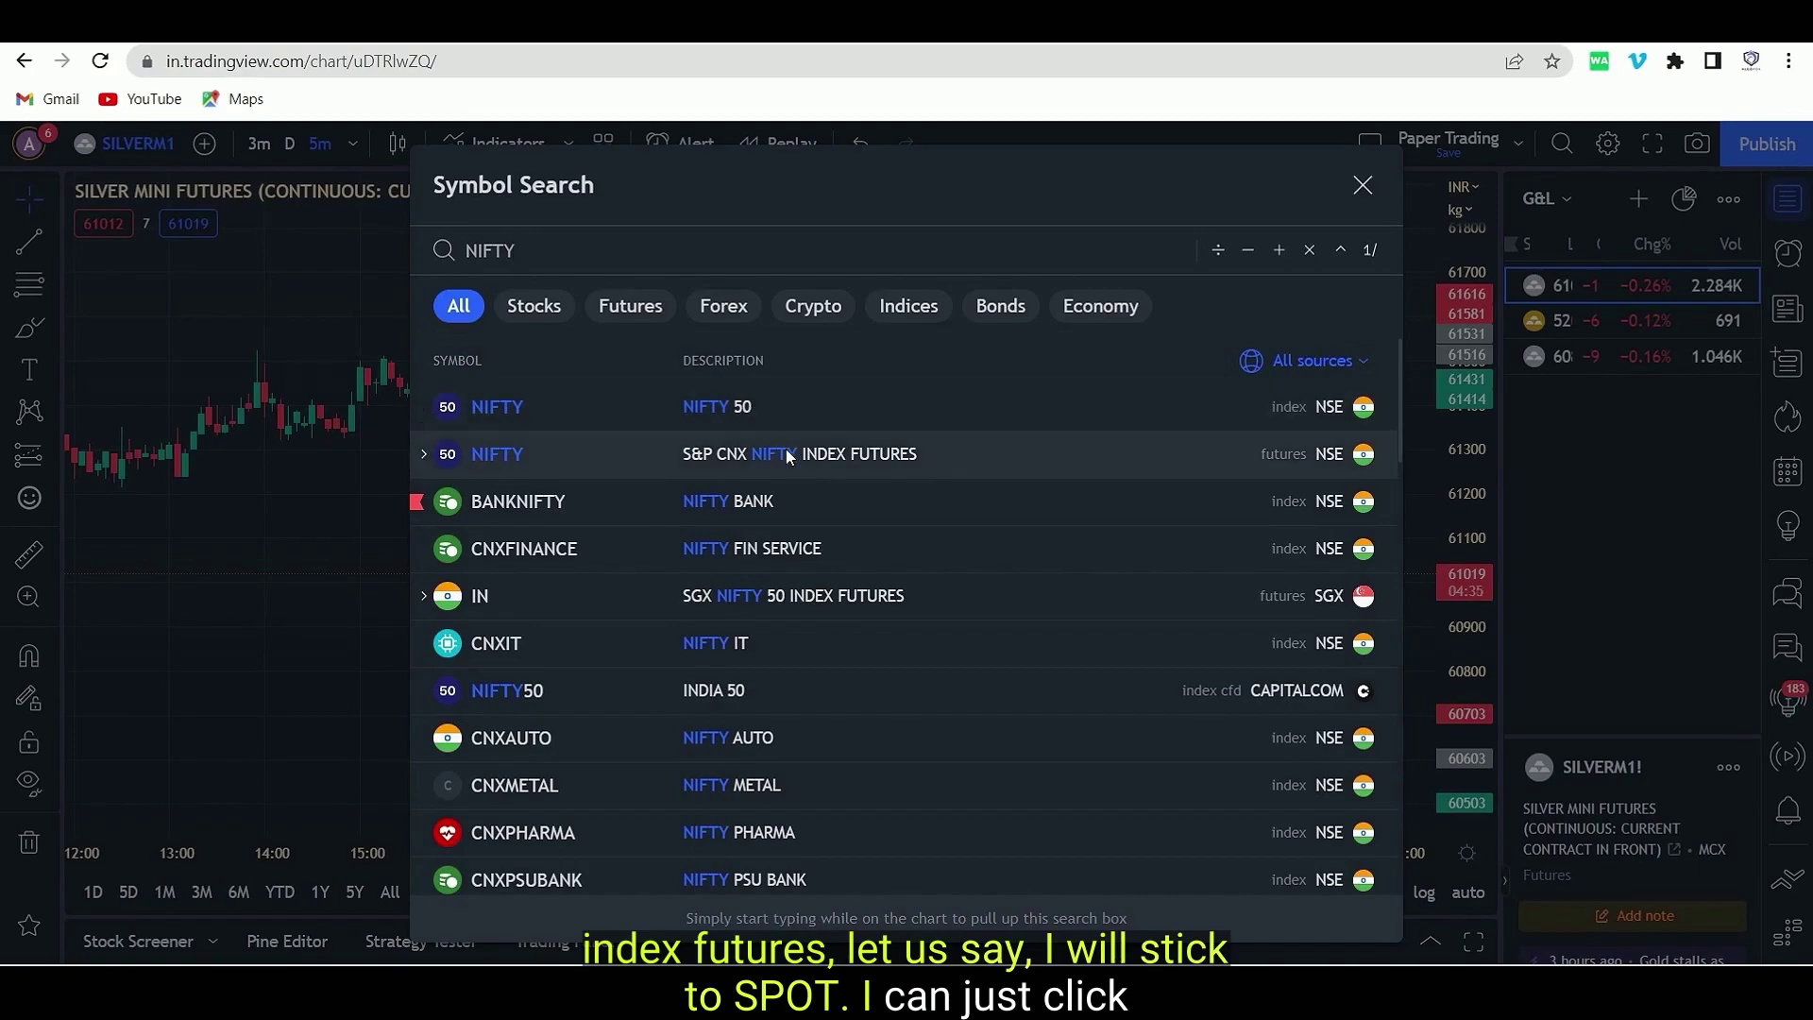
pyautogui.click(738, 413)
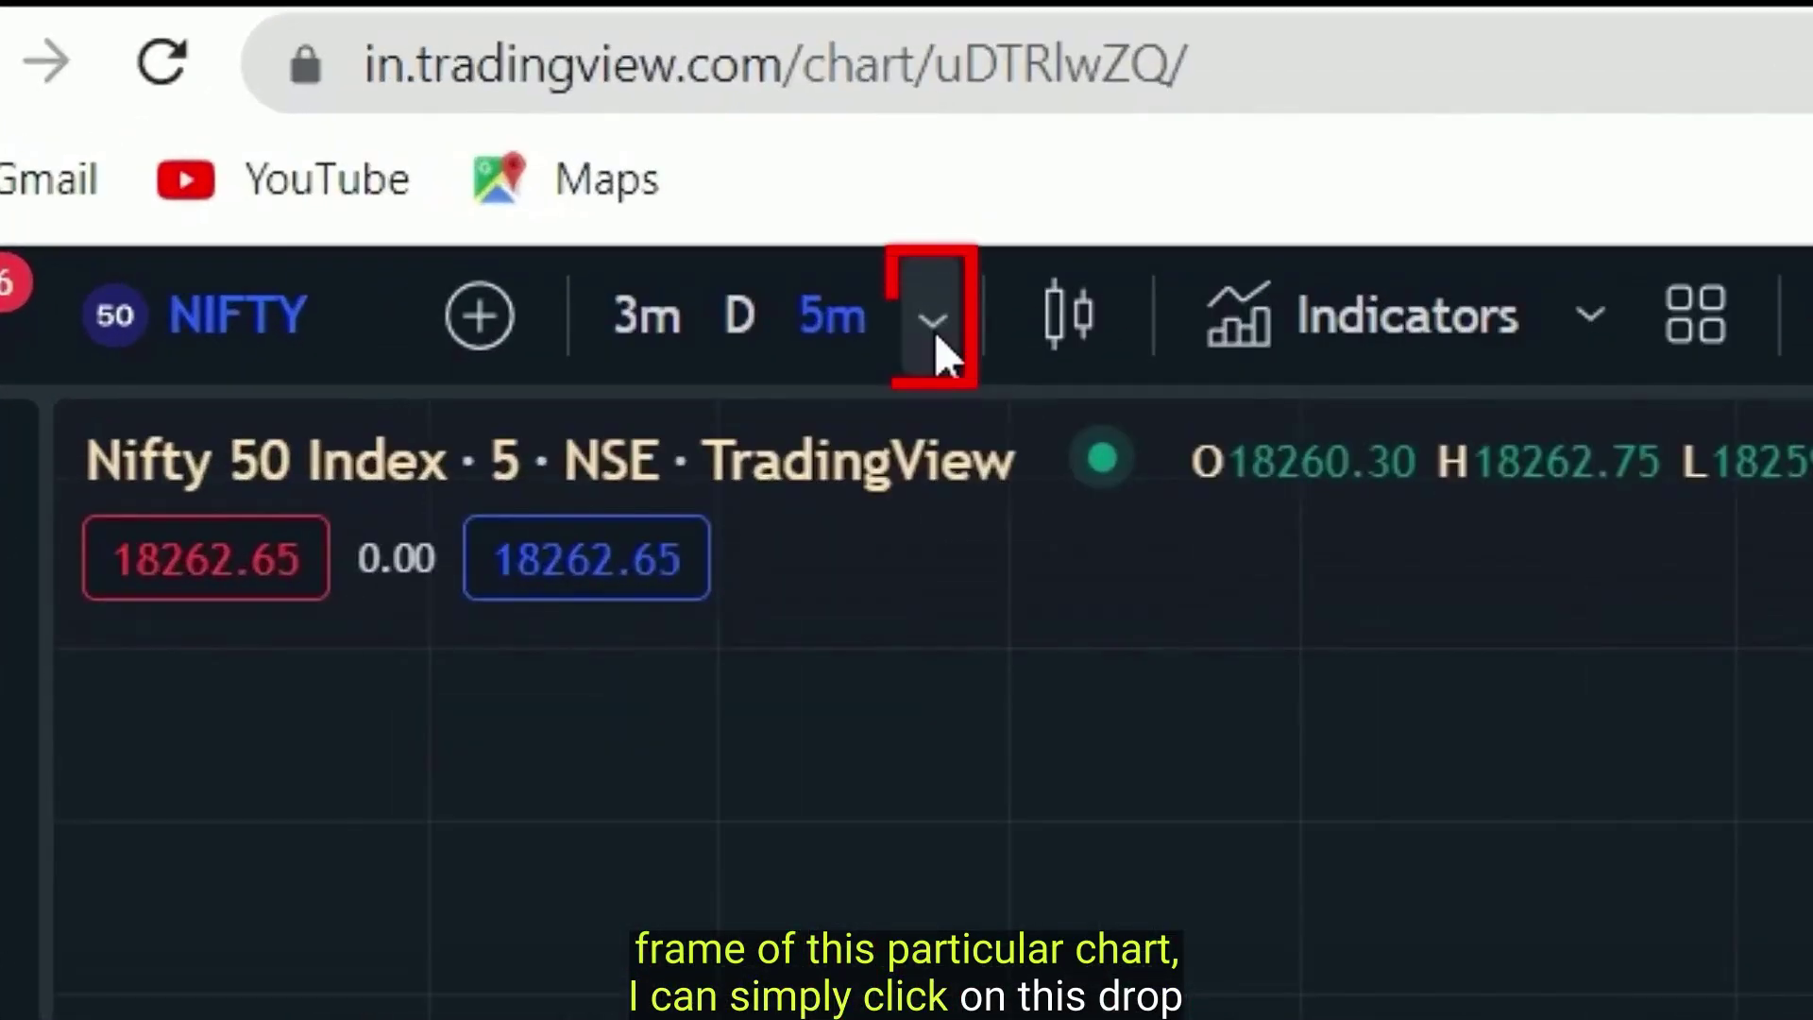
# Step: Set the chart's time interval to 15 minutes and turn on auto scale for the price axis
pyautogui.click(933, 331)
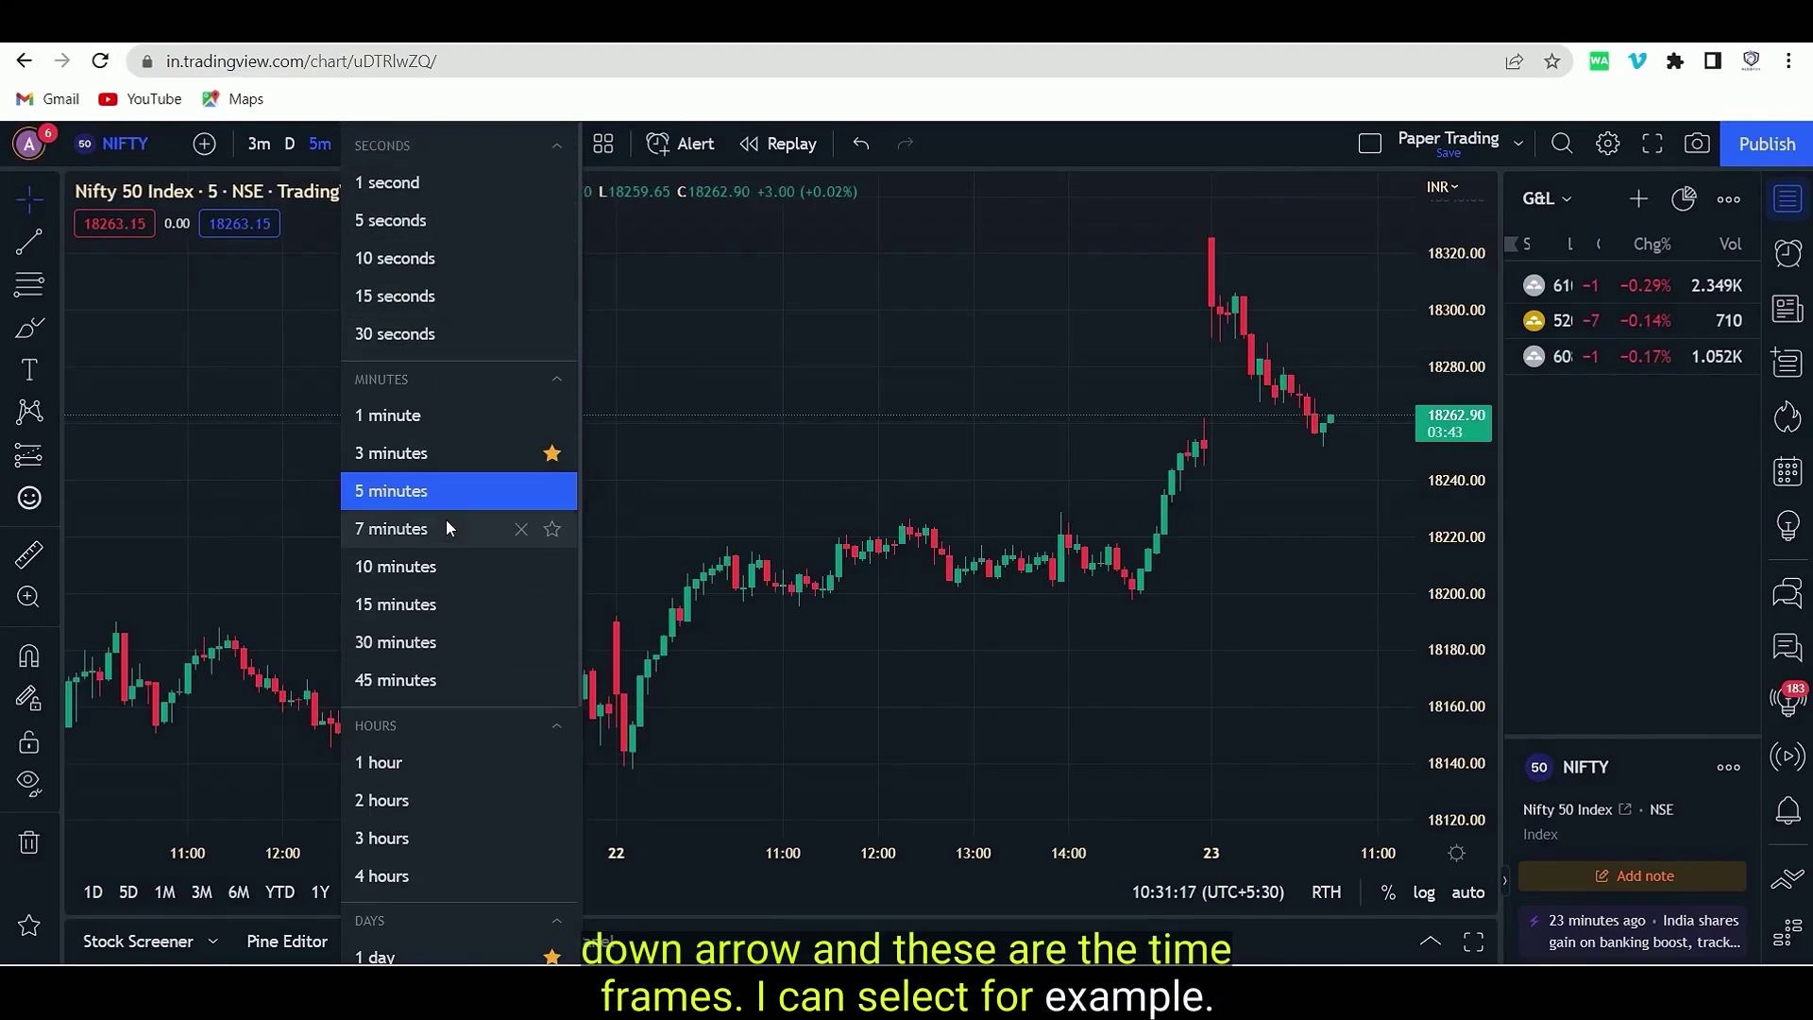
pyautogui.click(382, 604)
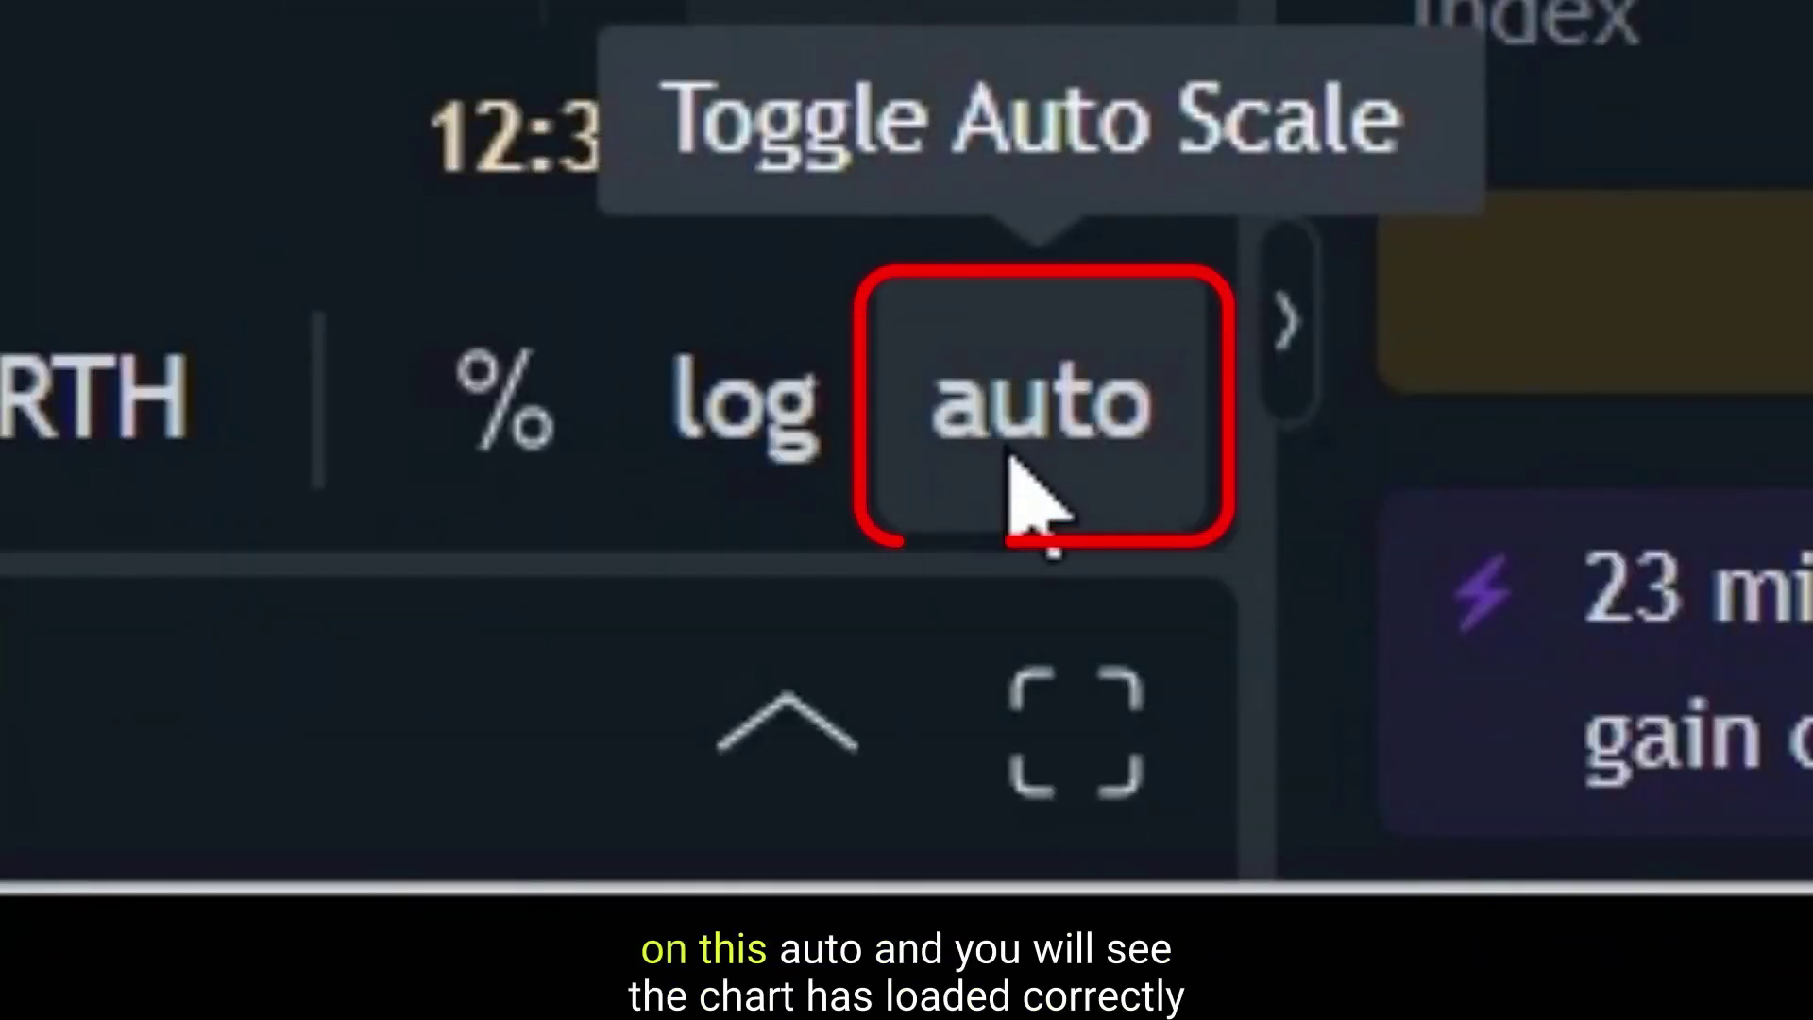
pyautogui.click(1011, 461)
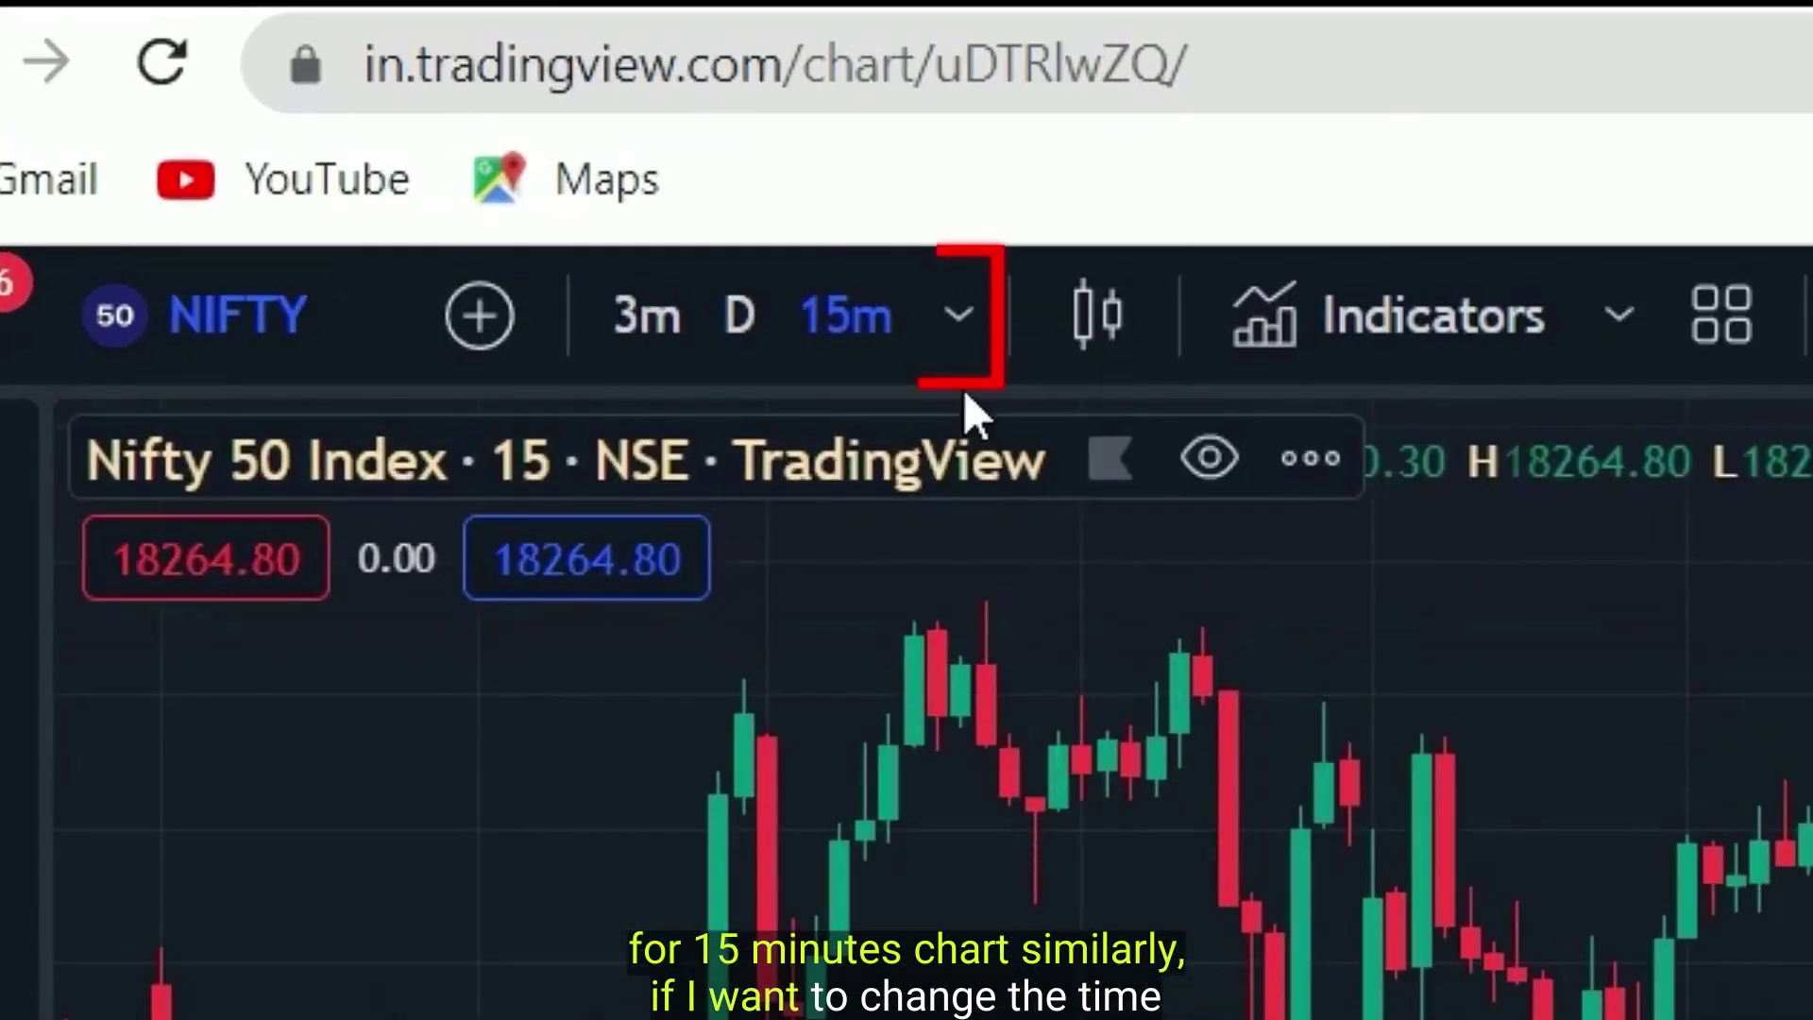
# Step: Switch the chart's time interval to 1 hour and then to 1 second
pyautogui.click(962, 356)
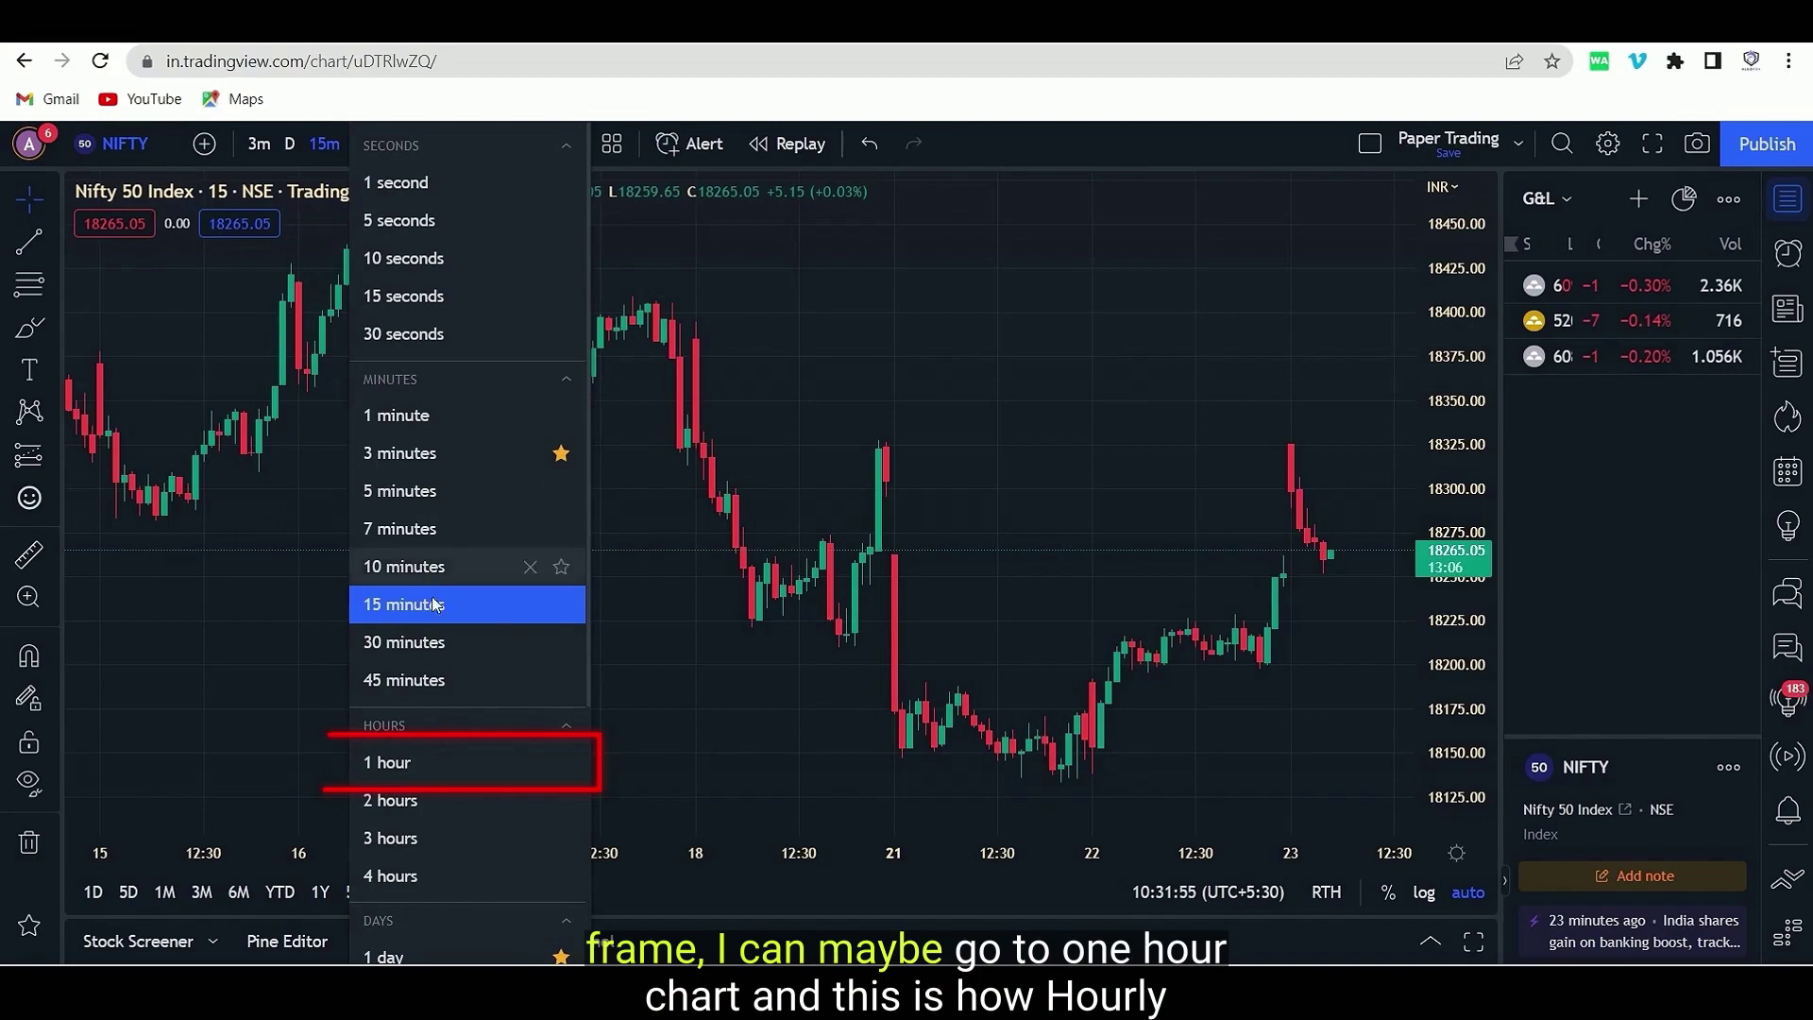
pyautogui.click(433, 767)
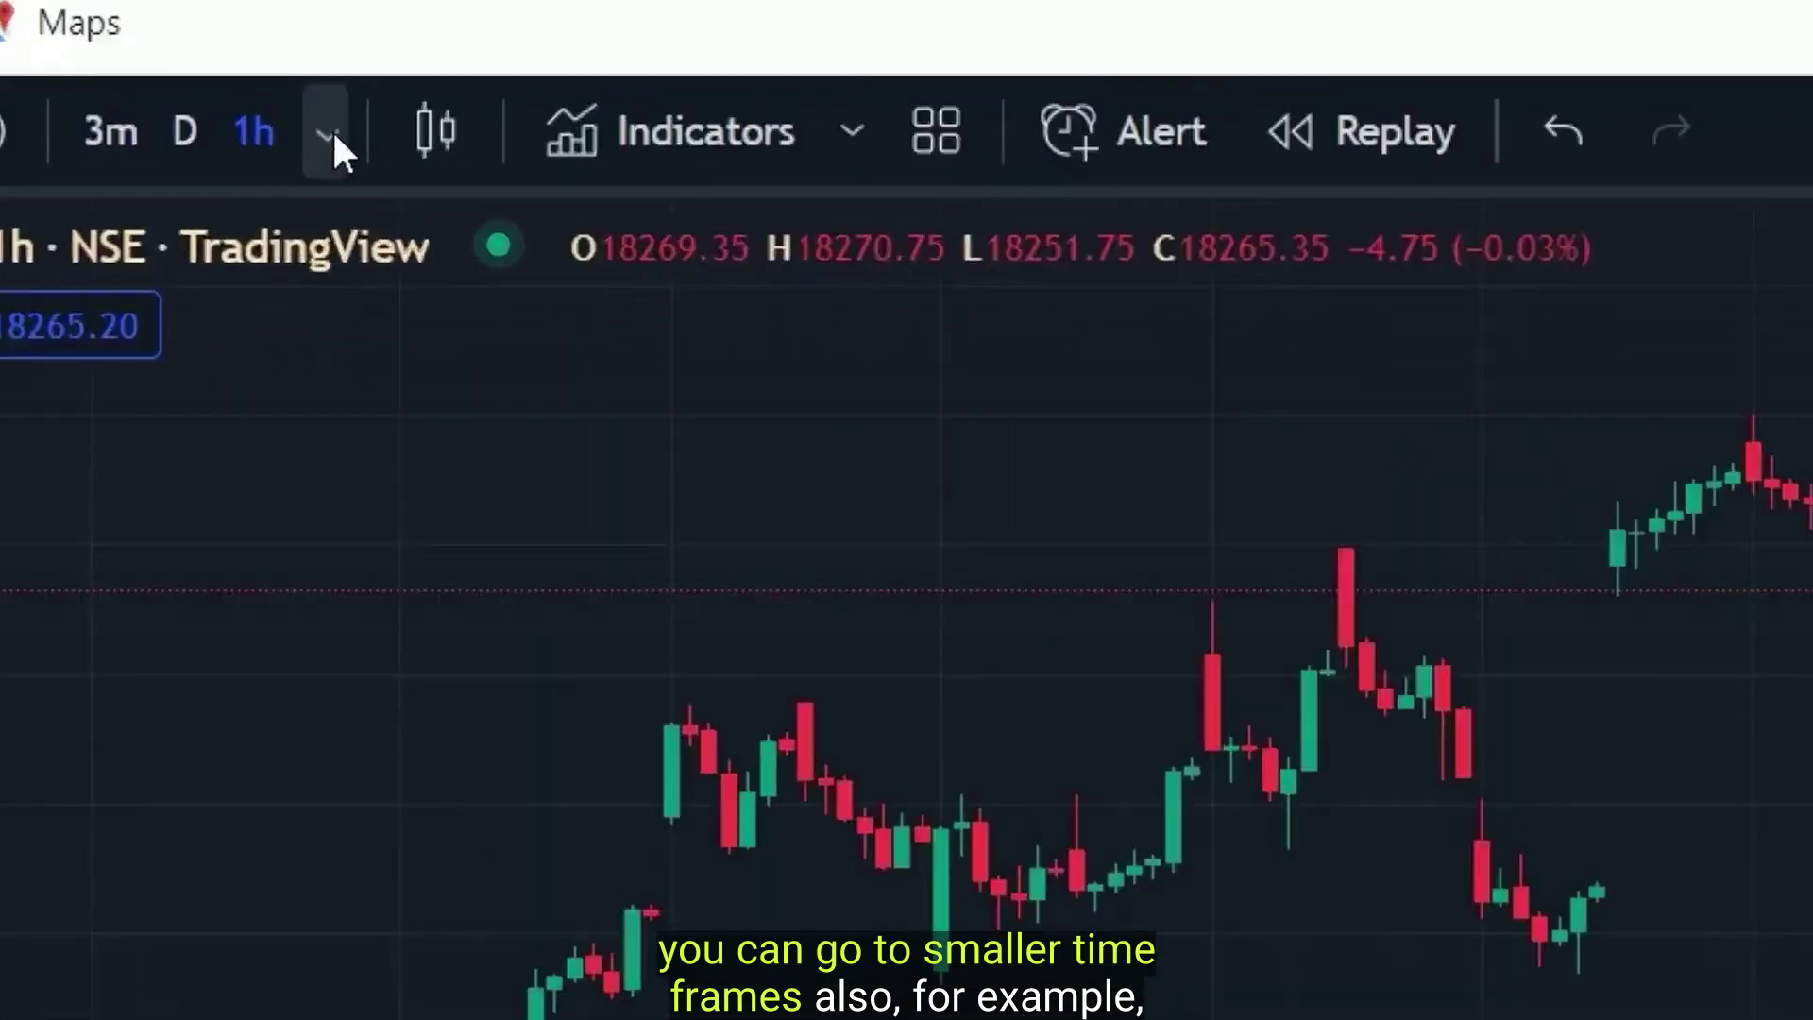
pyautogui.click(348, 145)
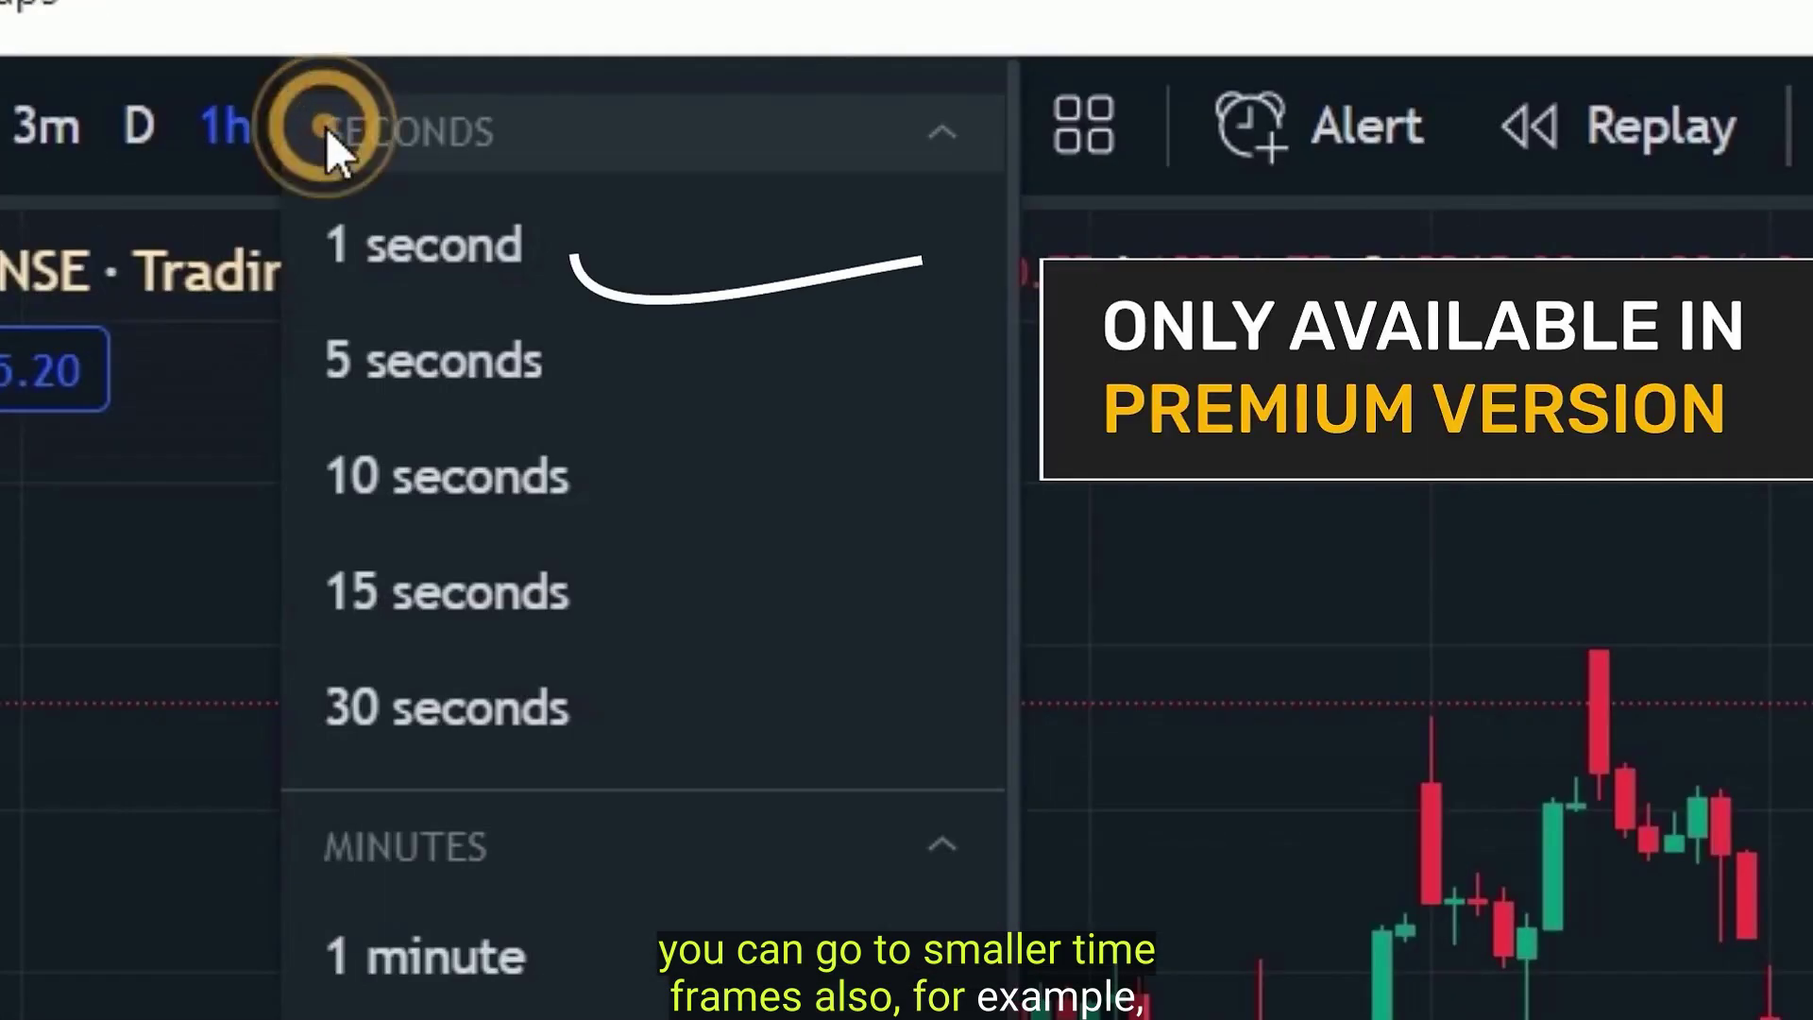
pyautogui.click(421, 249)
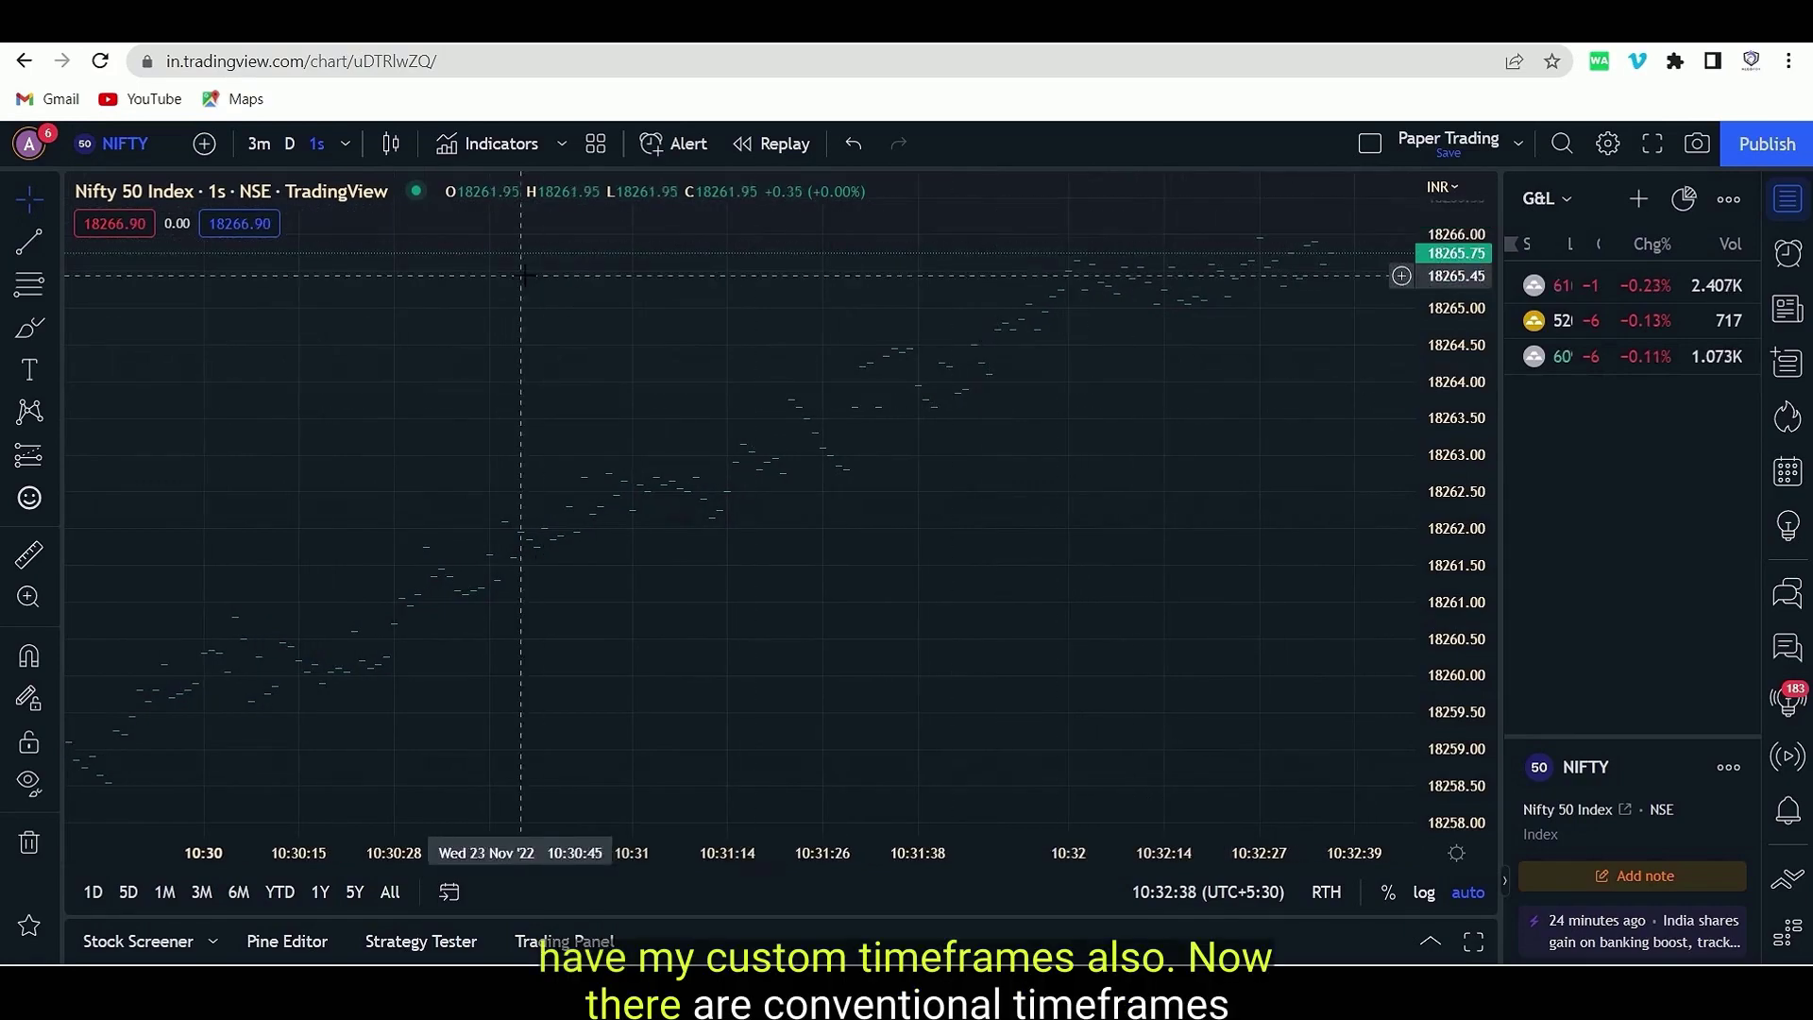
# Step: Set the chart's time interval back to 15 minutes, then change it to a custom 22 minutes
pyautogui.click(345, 144)
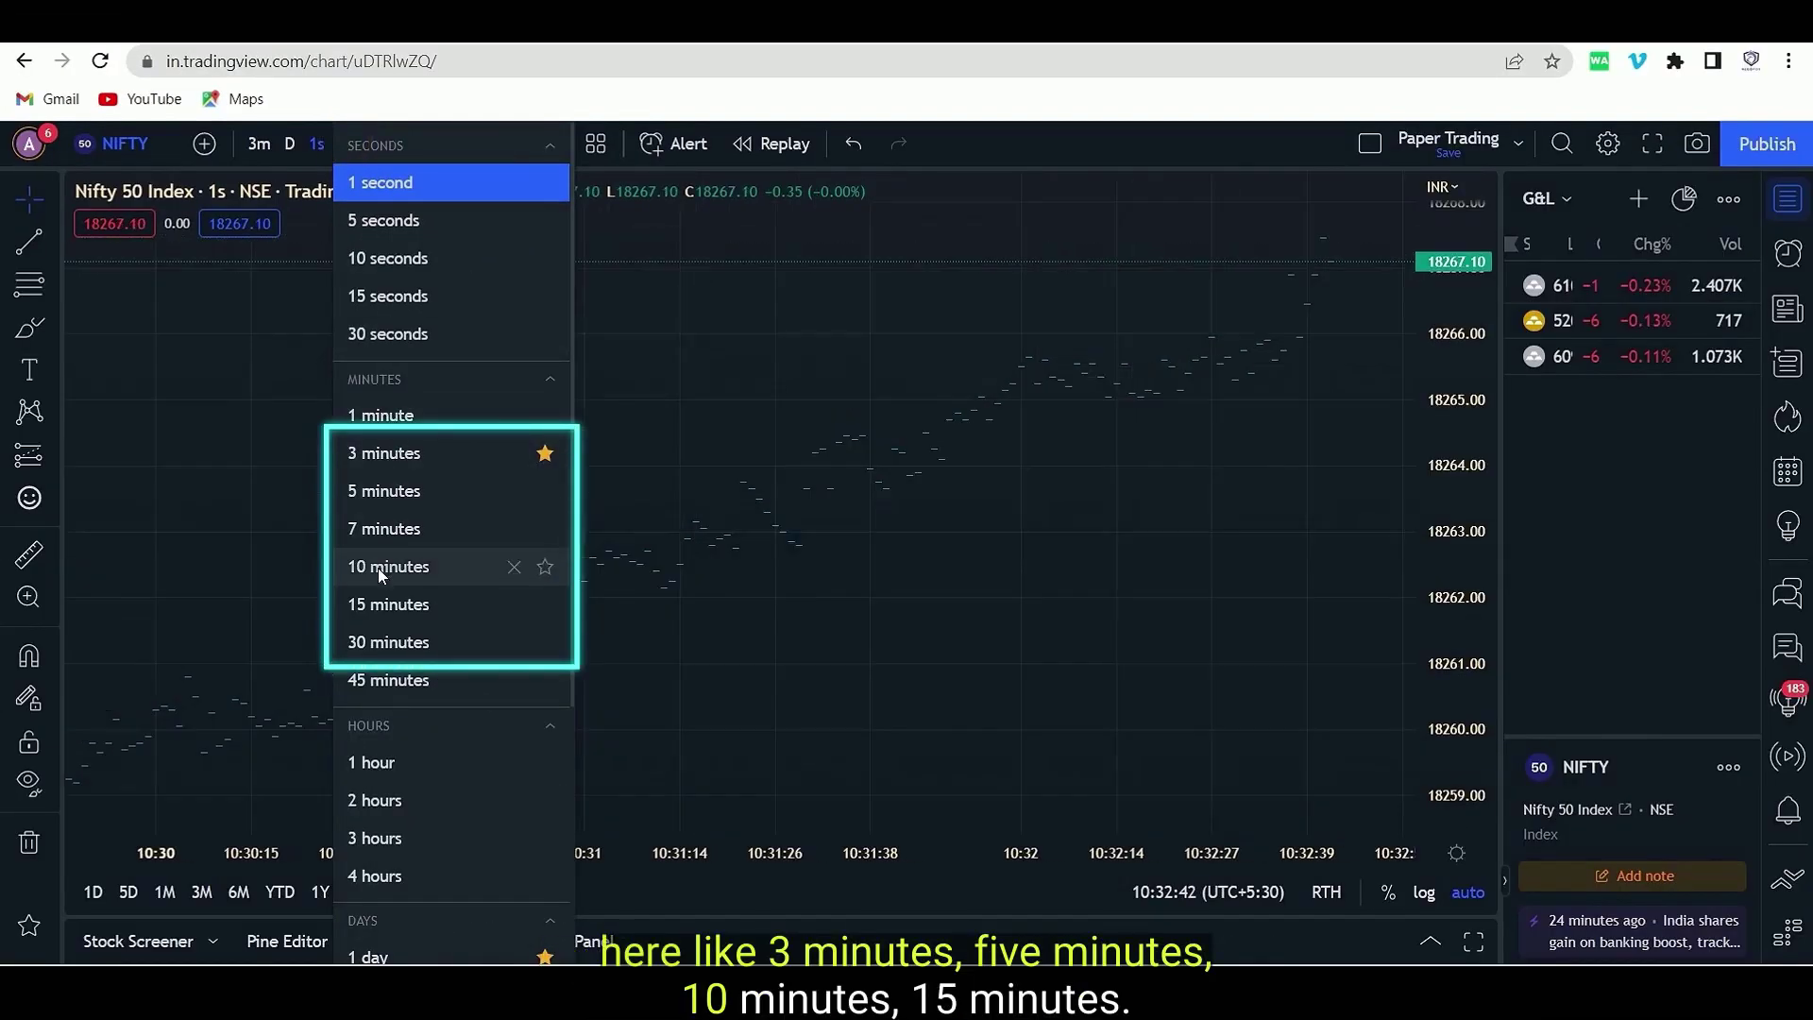
pyautogui.click(393, 618)
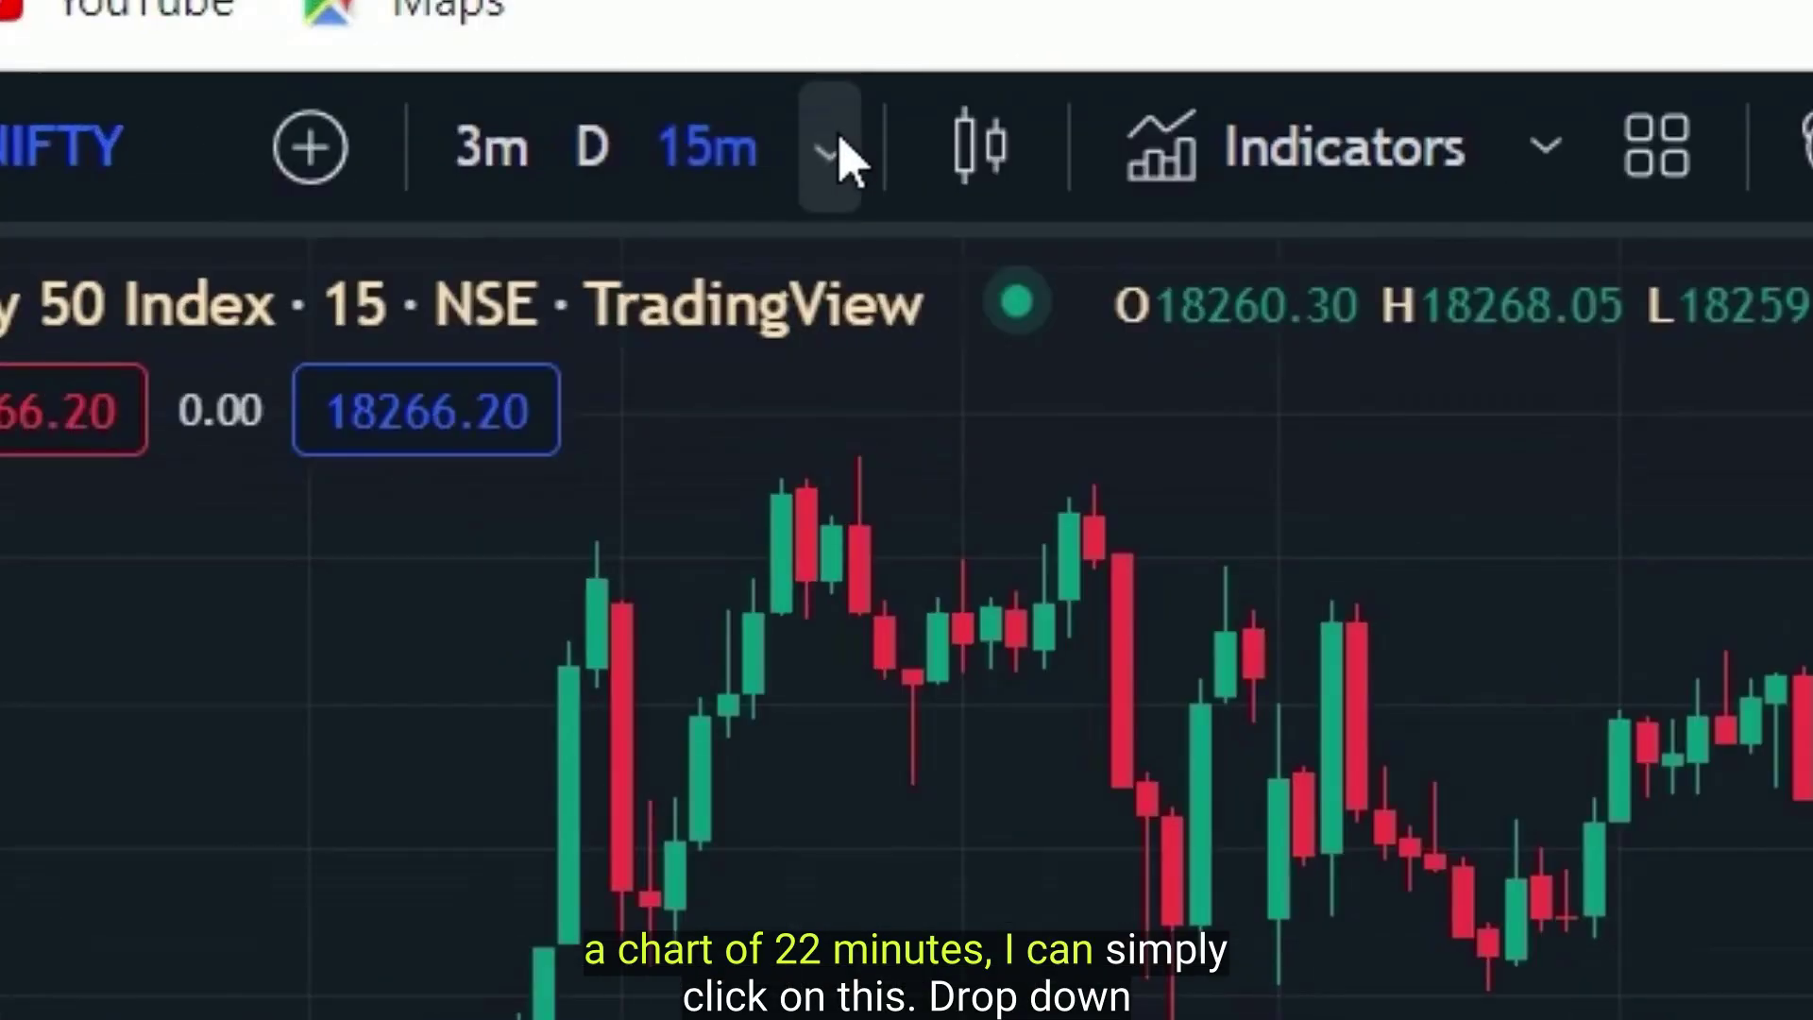
pyautogui.click(837, 148)
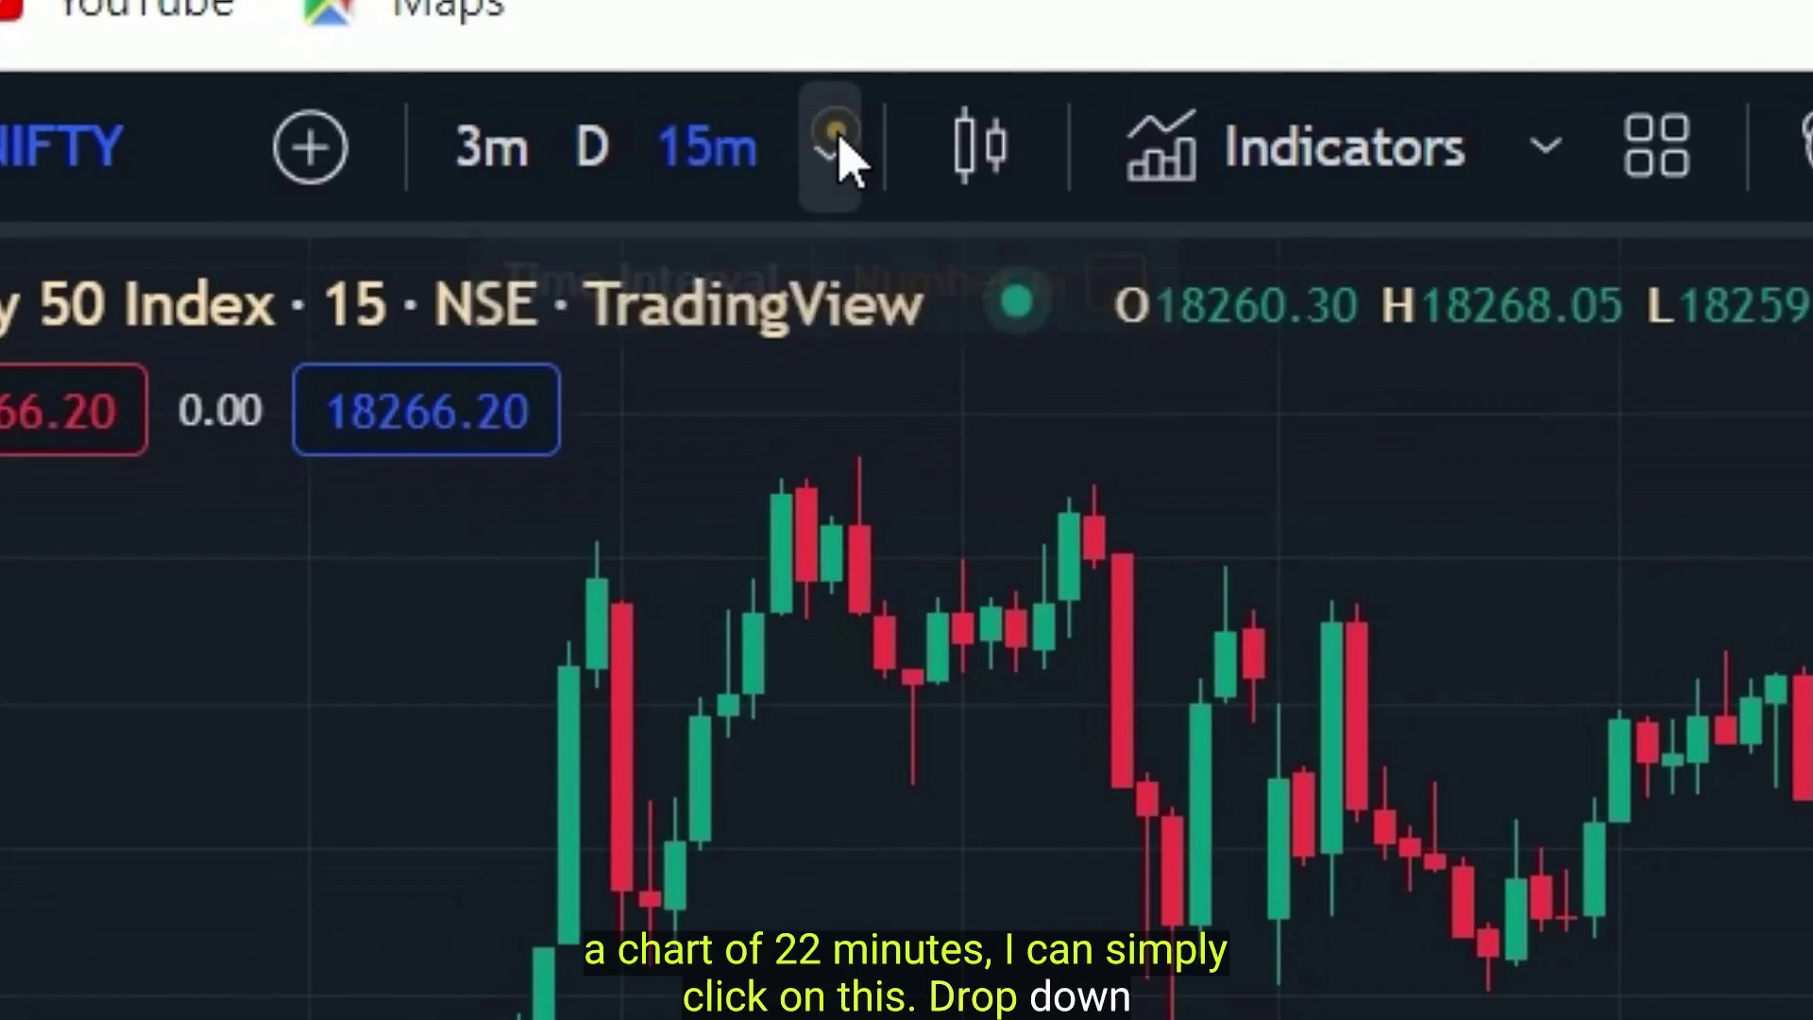
pyautogui.write('22')
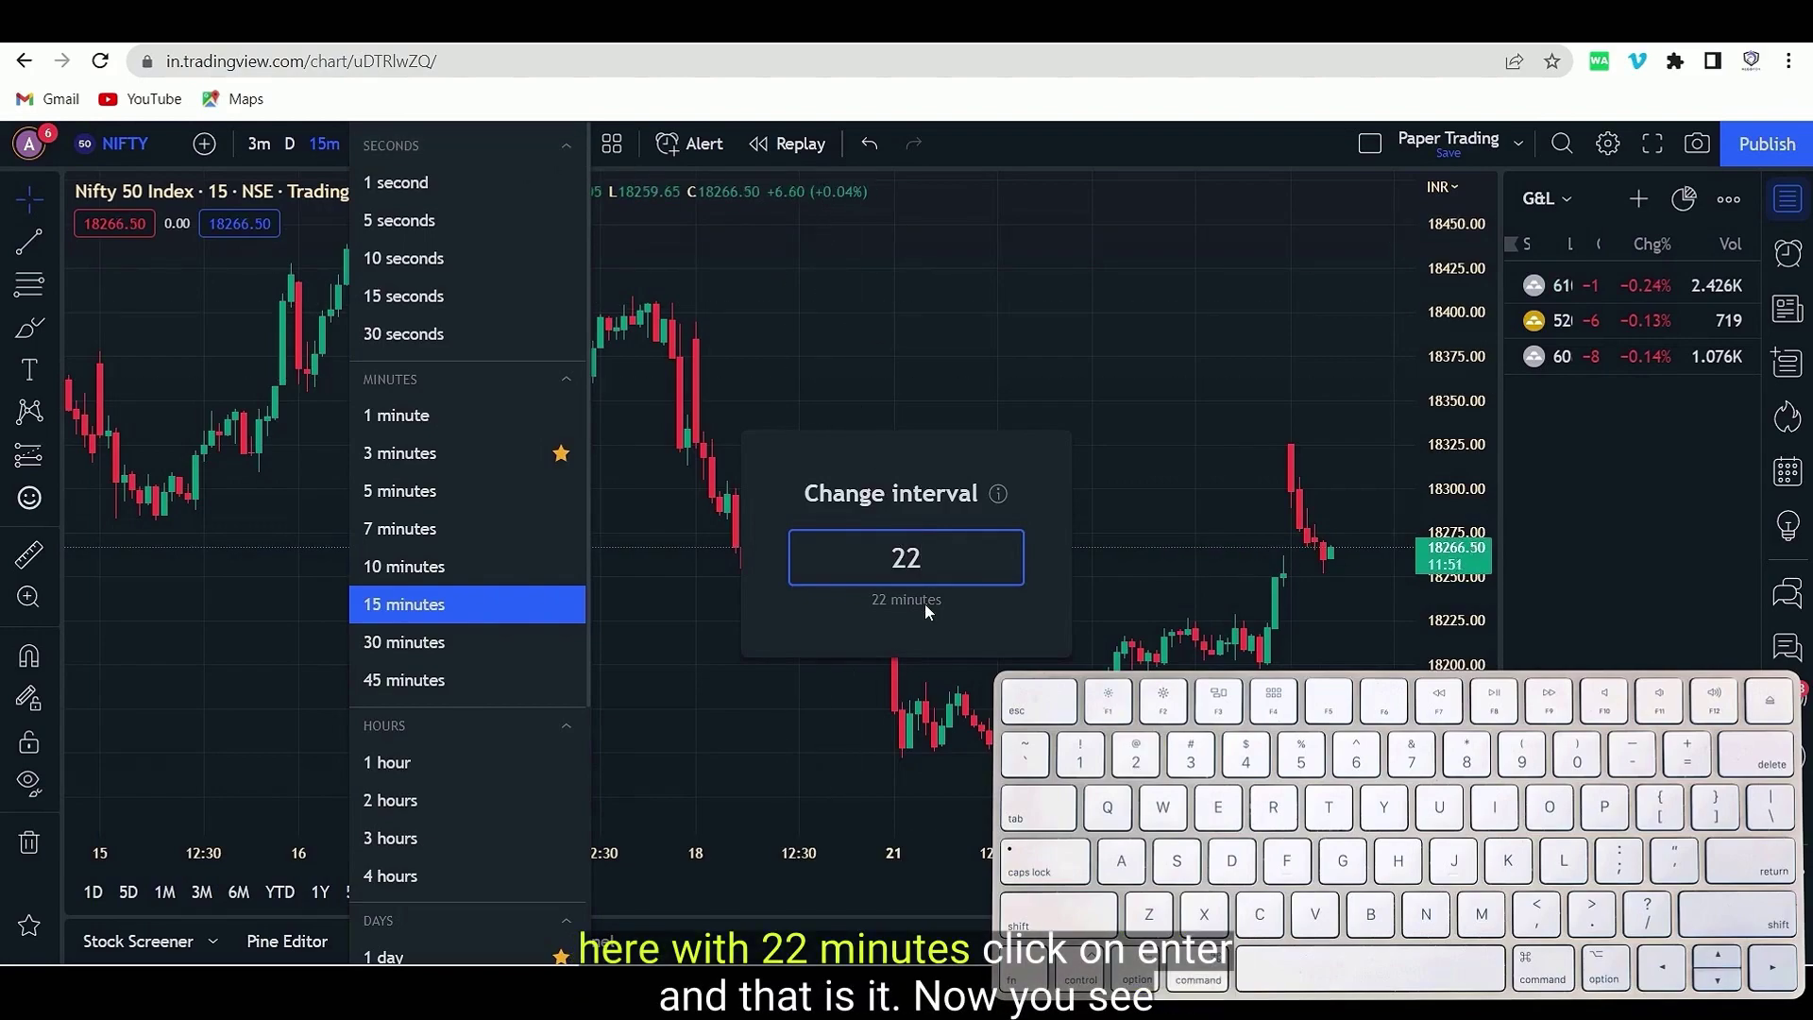
pyautogui.press('Return')
pyautogui.click(877, 580)
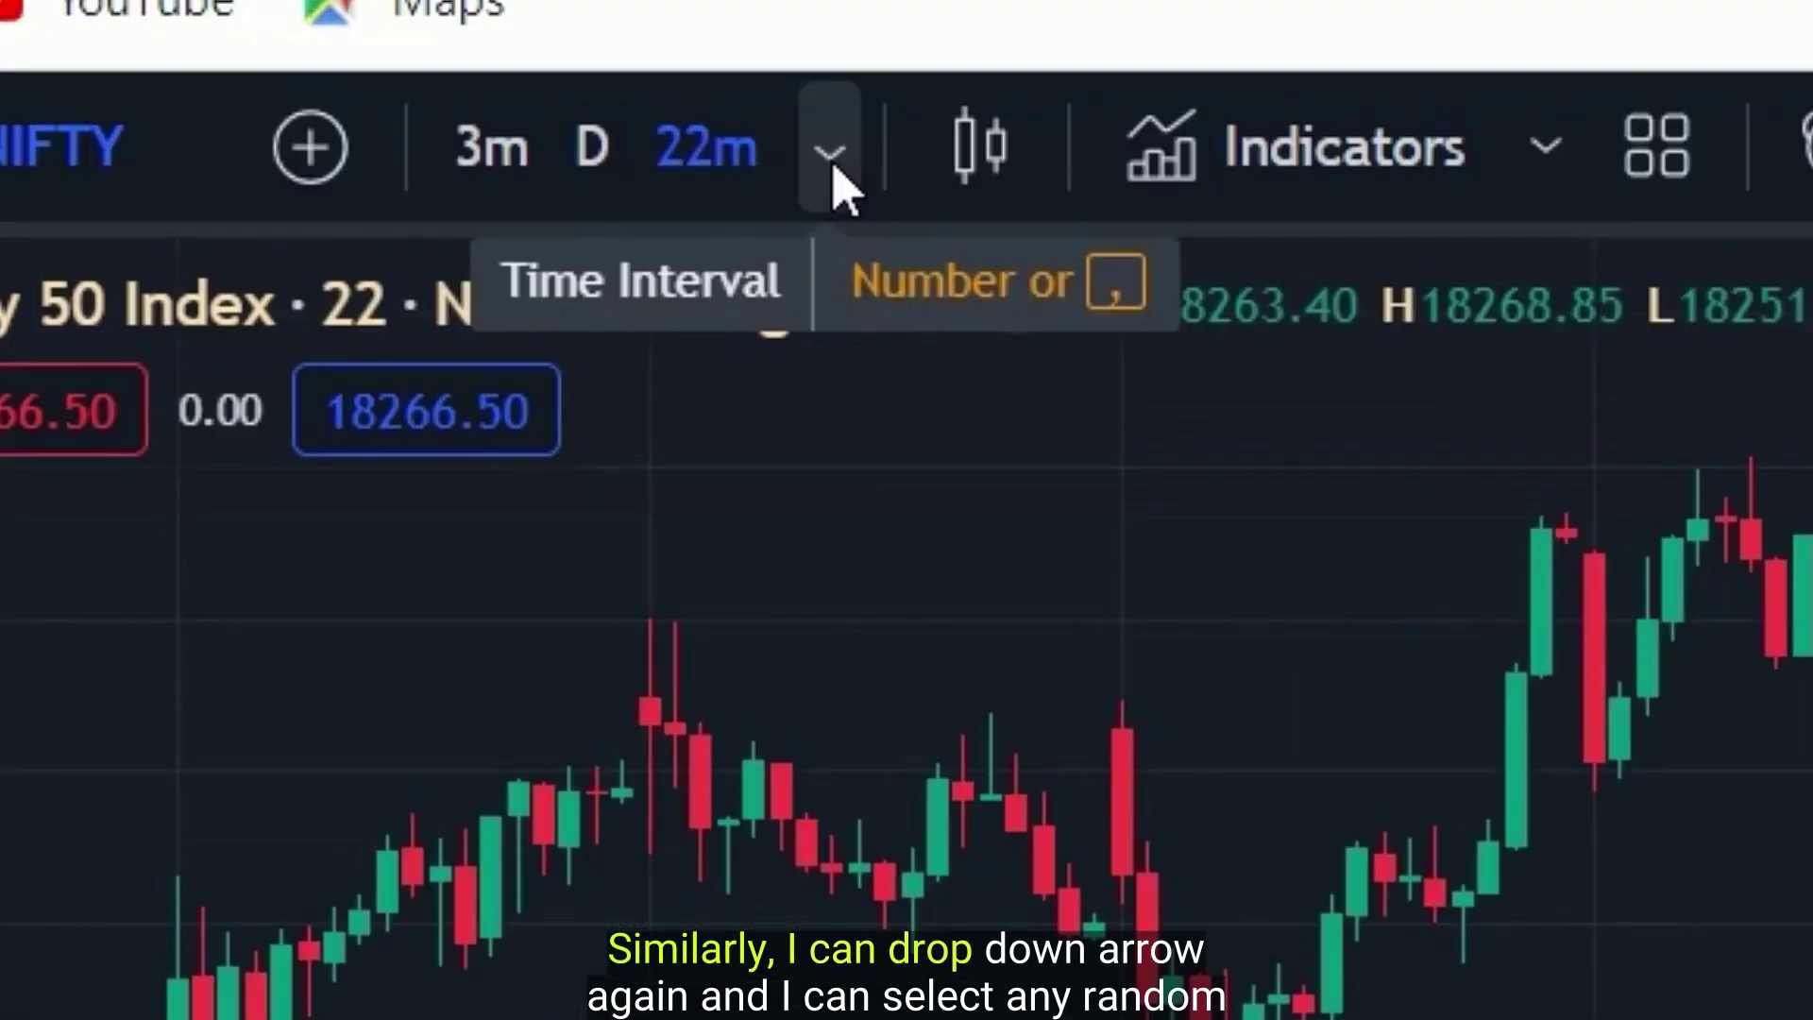
# Step: Change the chart to a custom time interval of 36 minutes
pyautogui.click(361, 143)
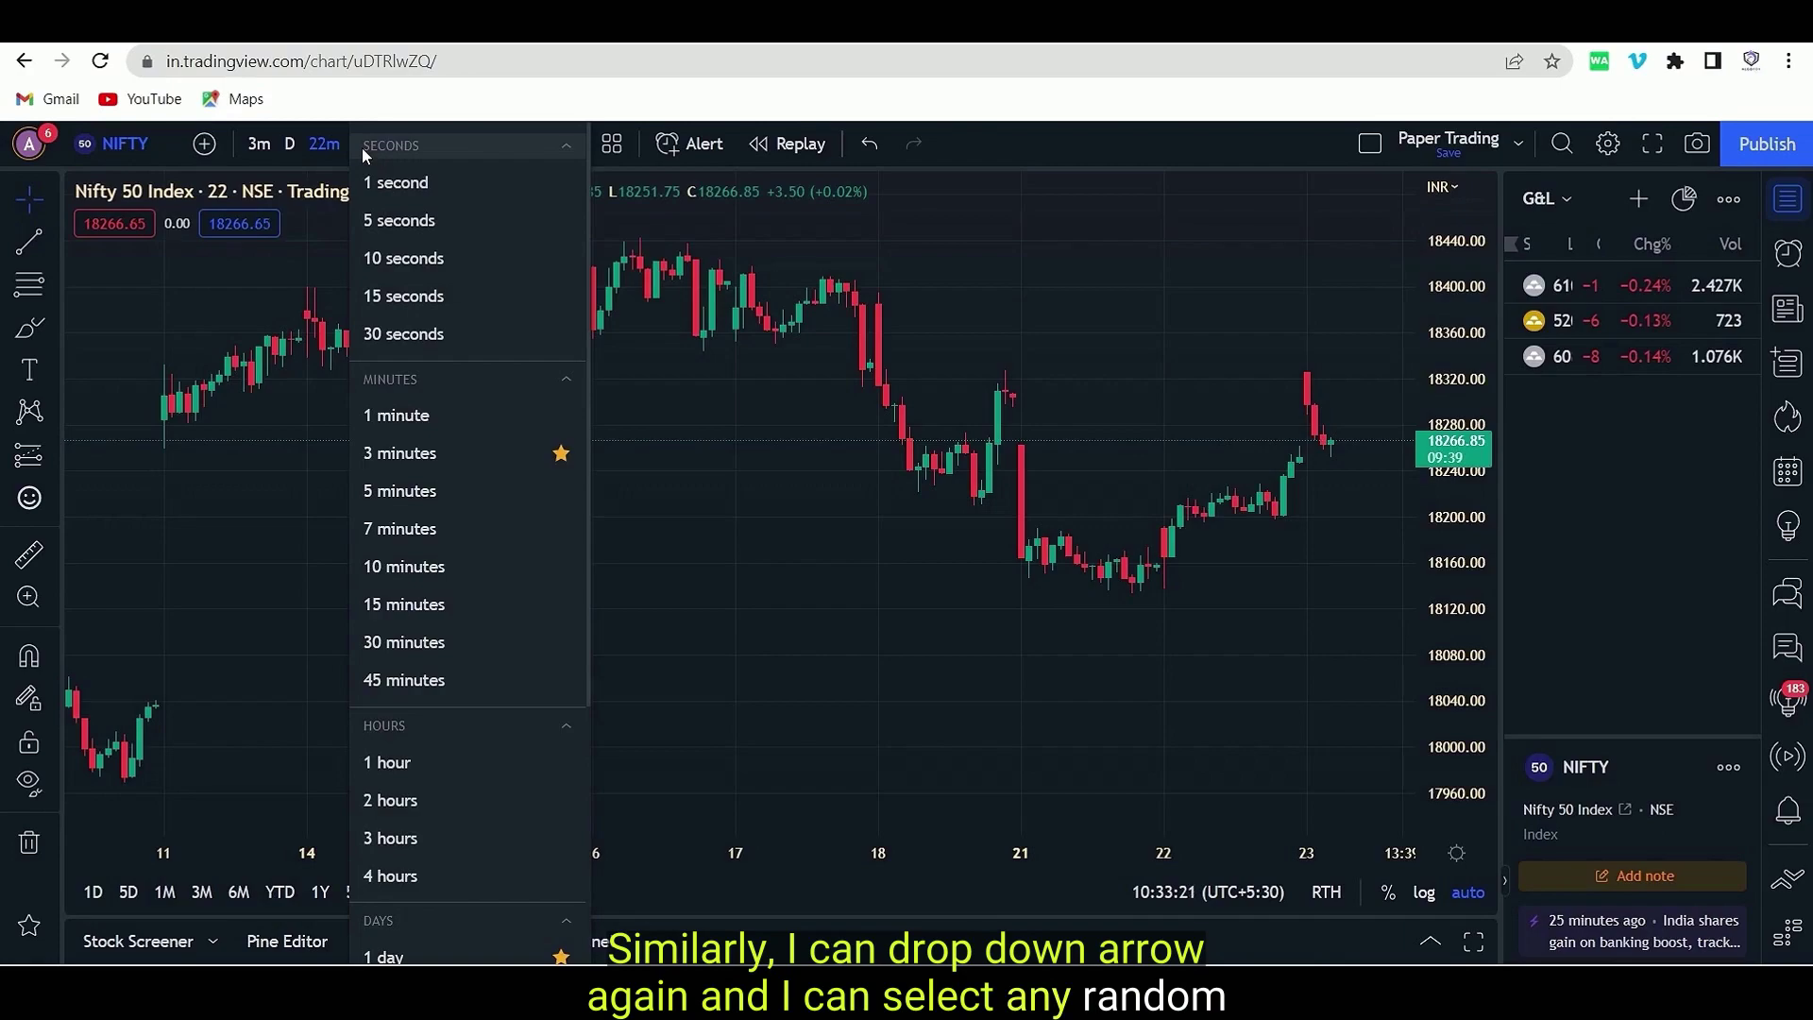
pyautogui.write('36')
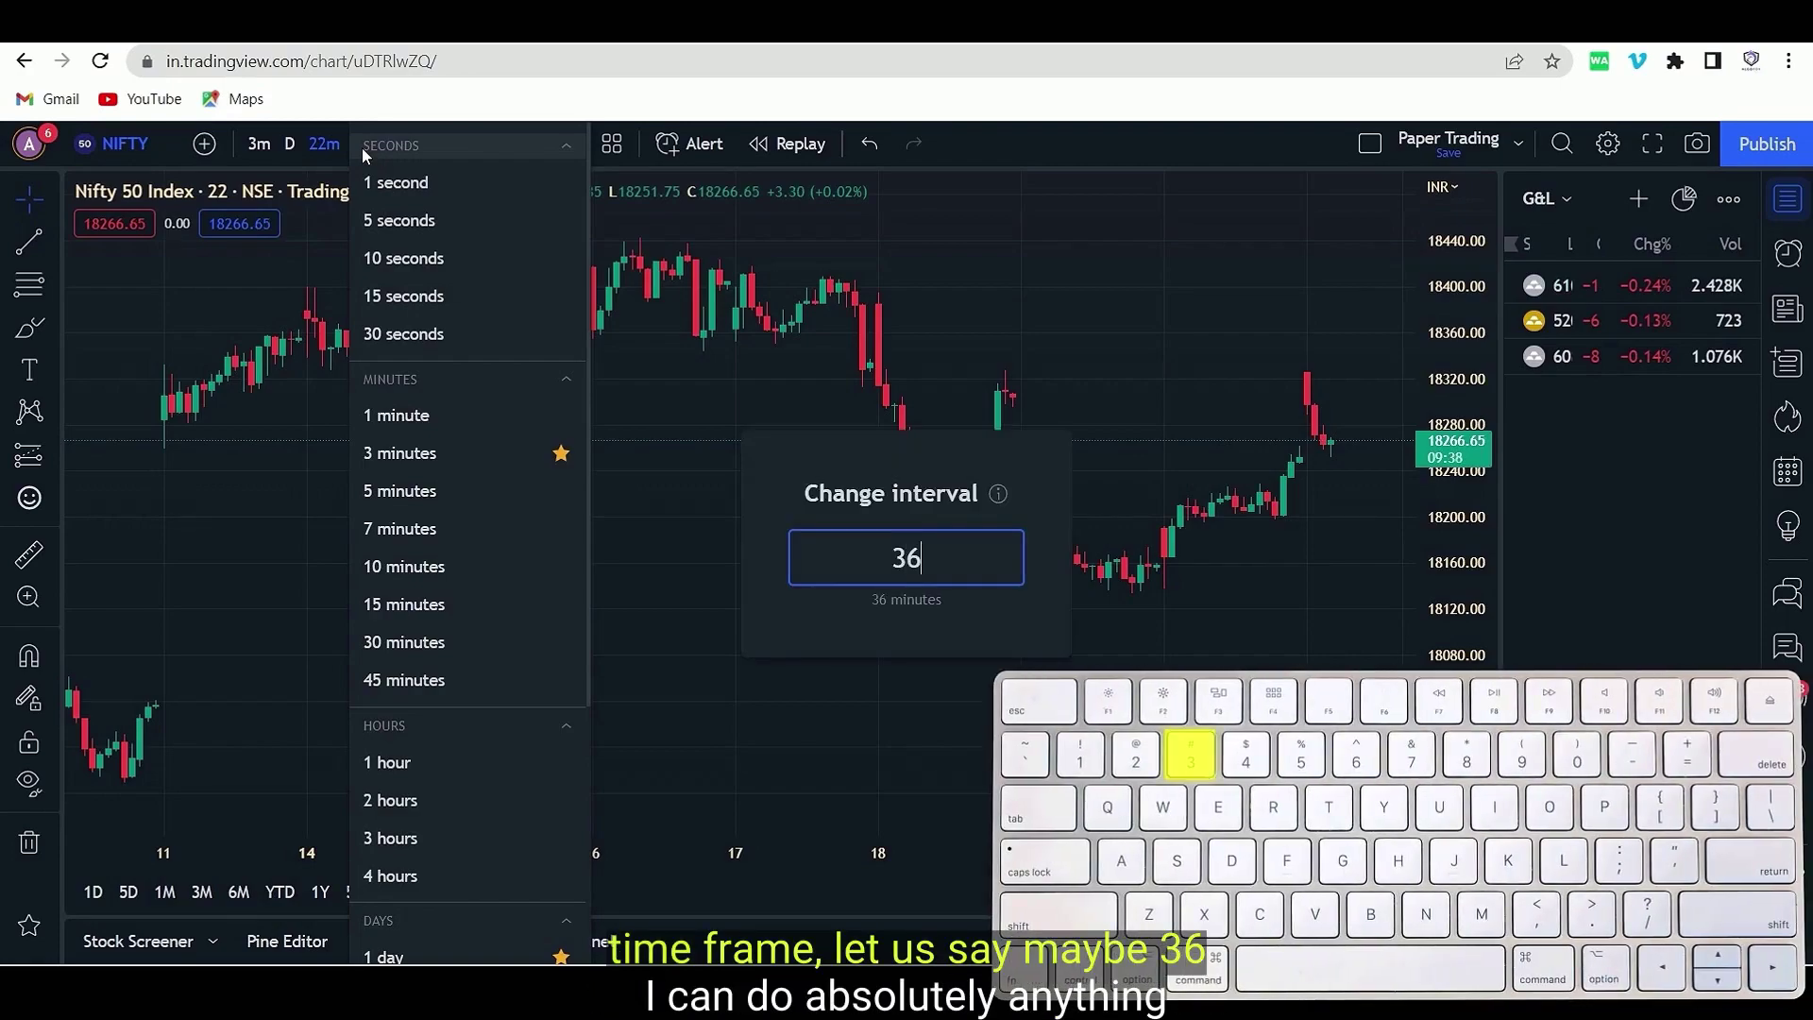
pyautogui.press('Return')
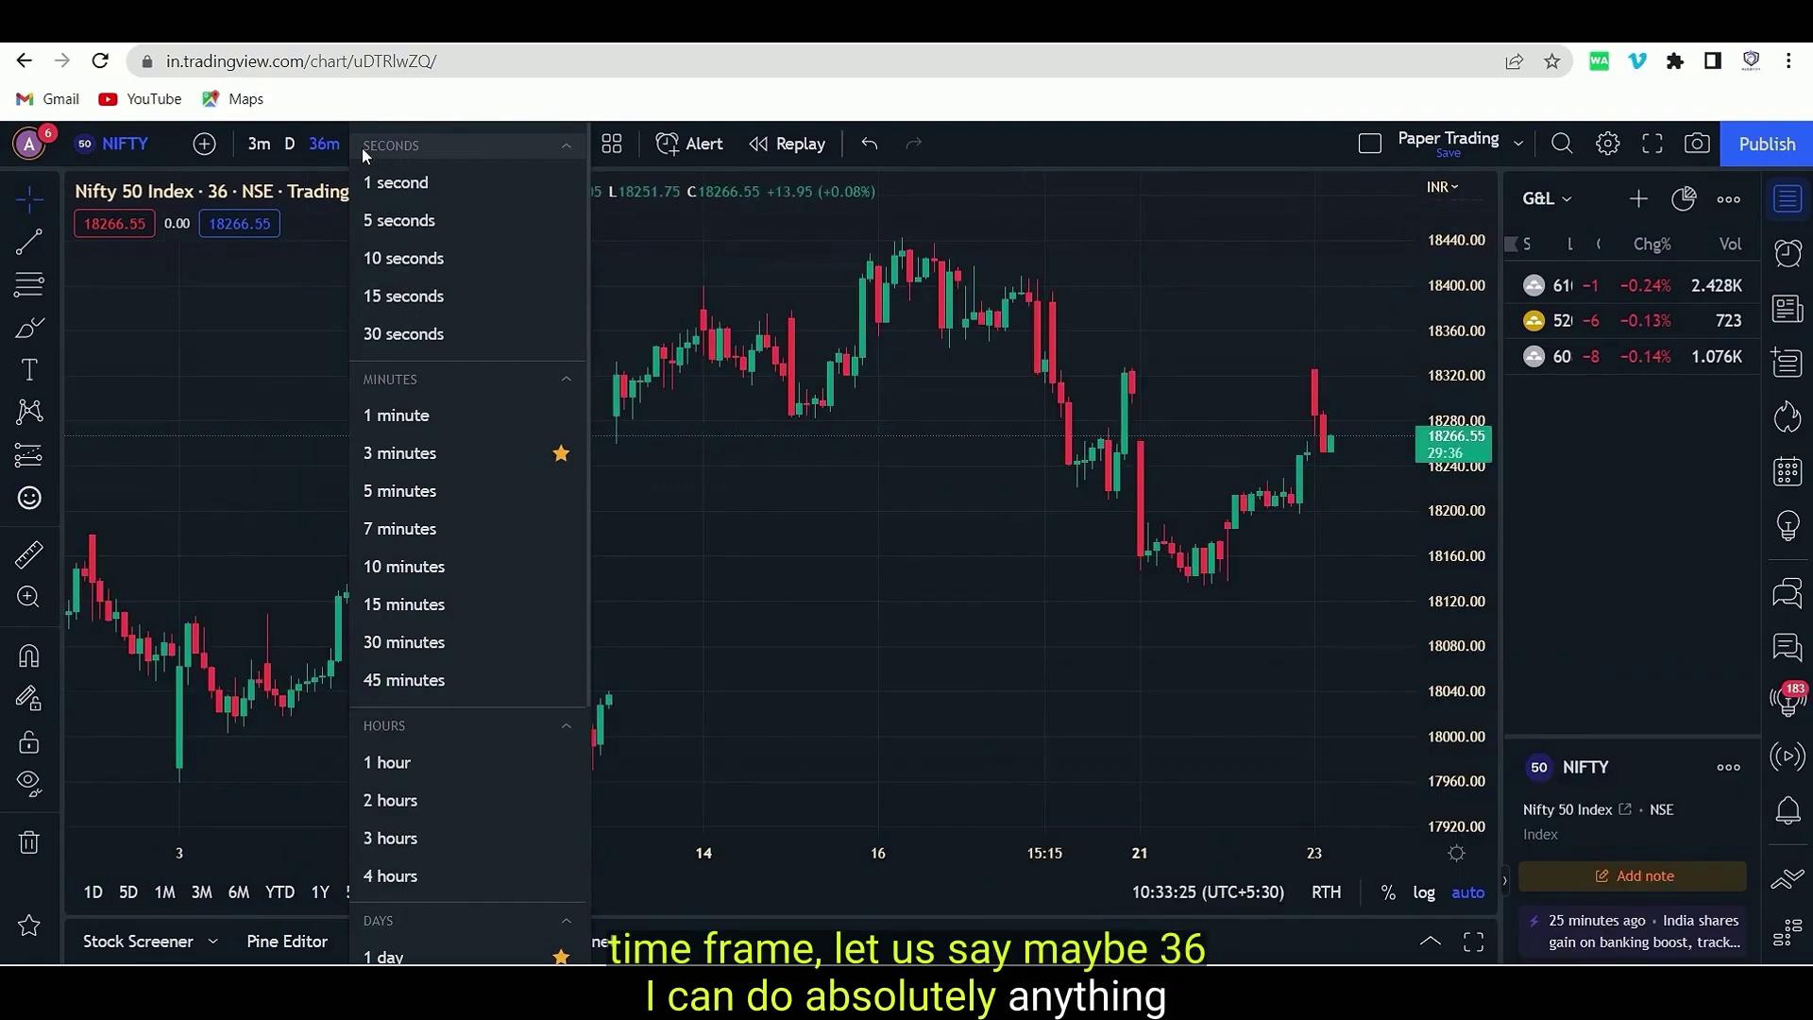
pyautogui.click(796, 331)
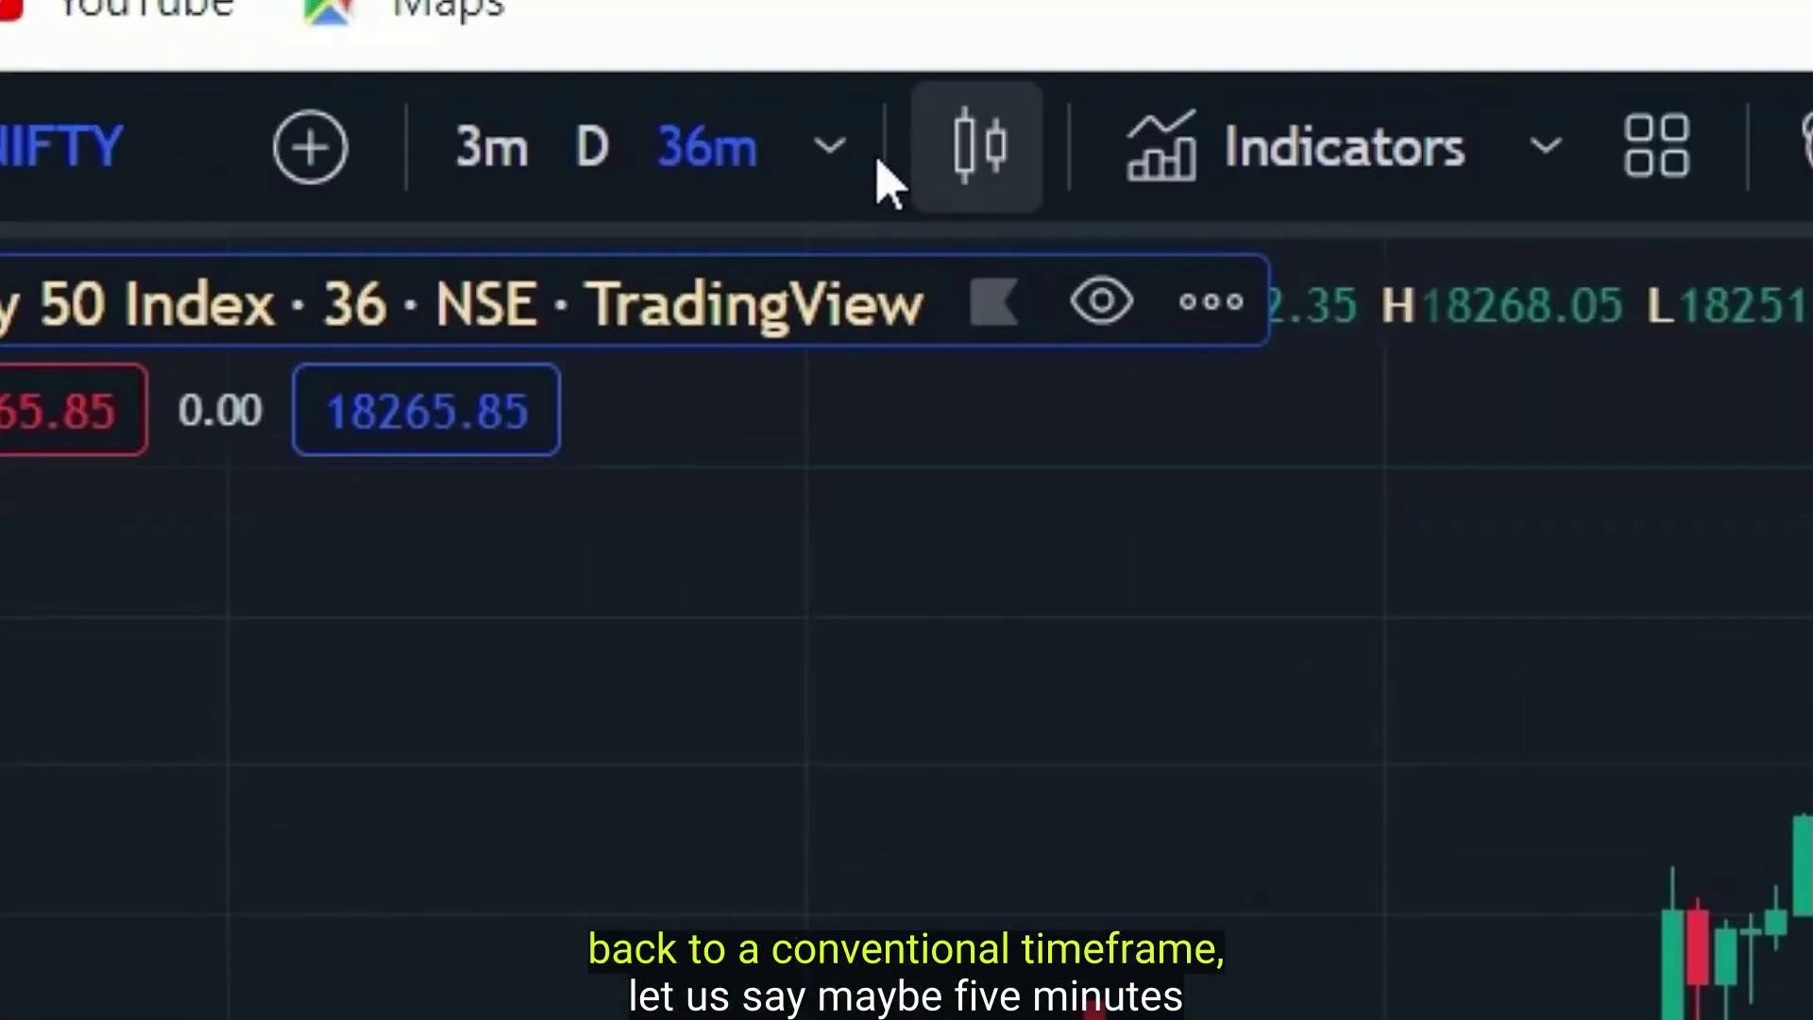
# Step: Set the chart's time interval to the standard 5 minutes
pyautogui.click(364, 140)
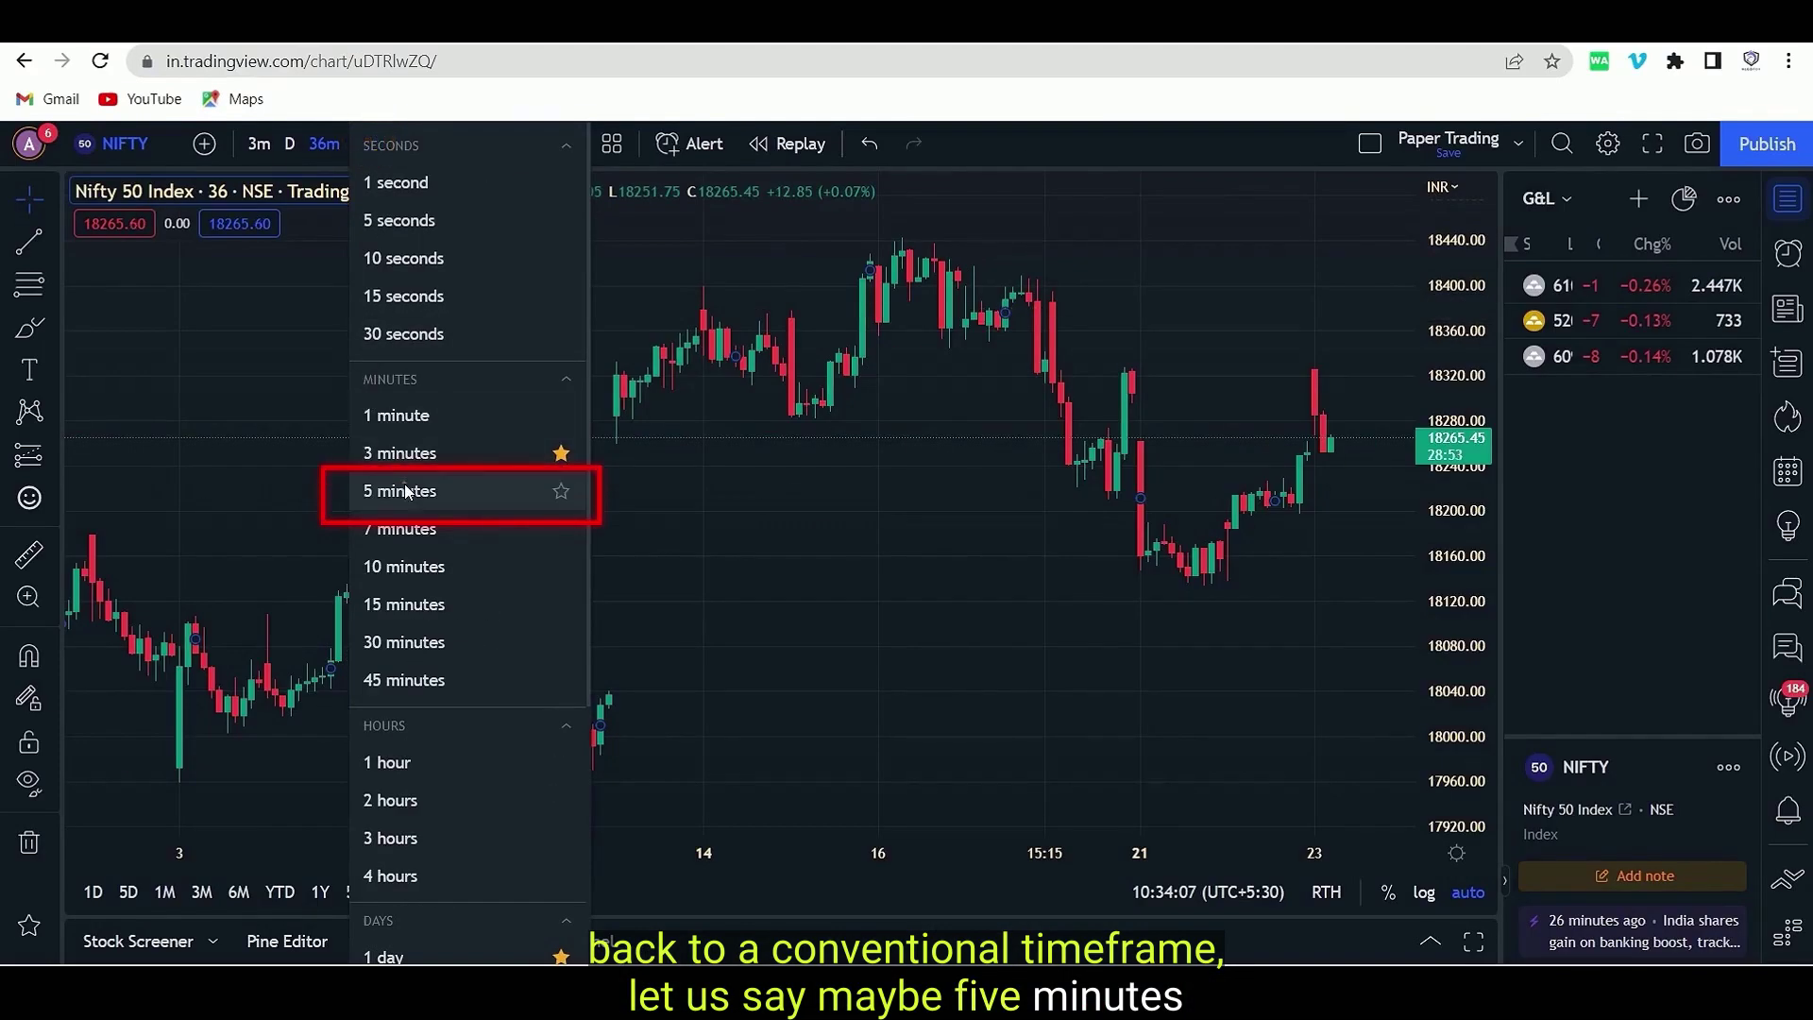
pyautogui.click(404, 484)
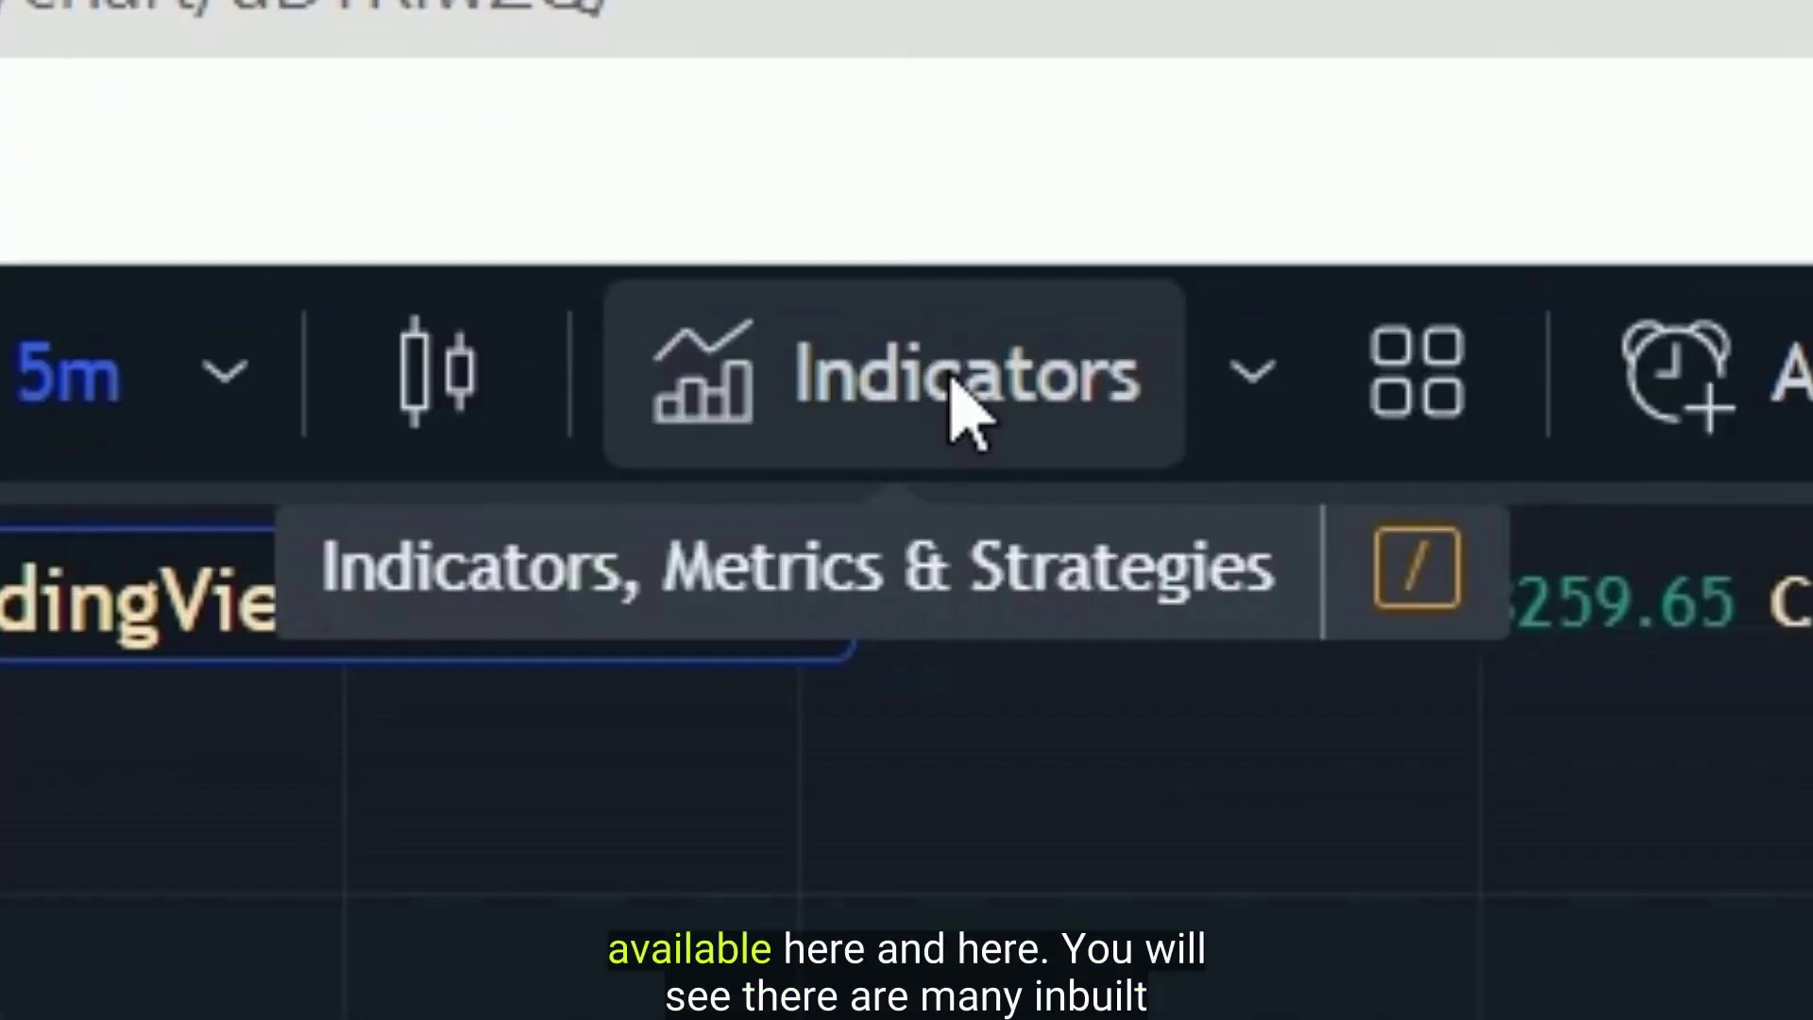
# Step: Browse the list of built-in technical indicators and look at the community scripts
pyautogui.click(507, 148)
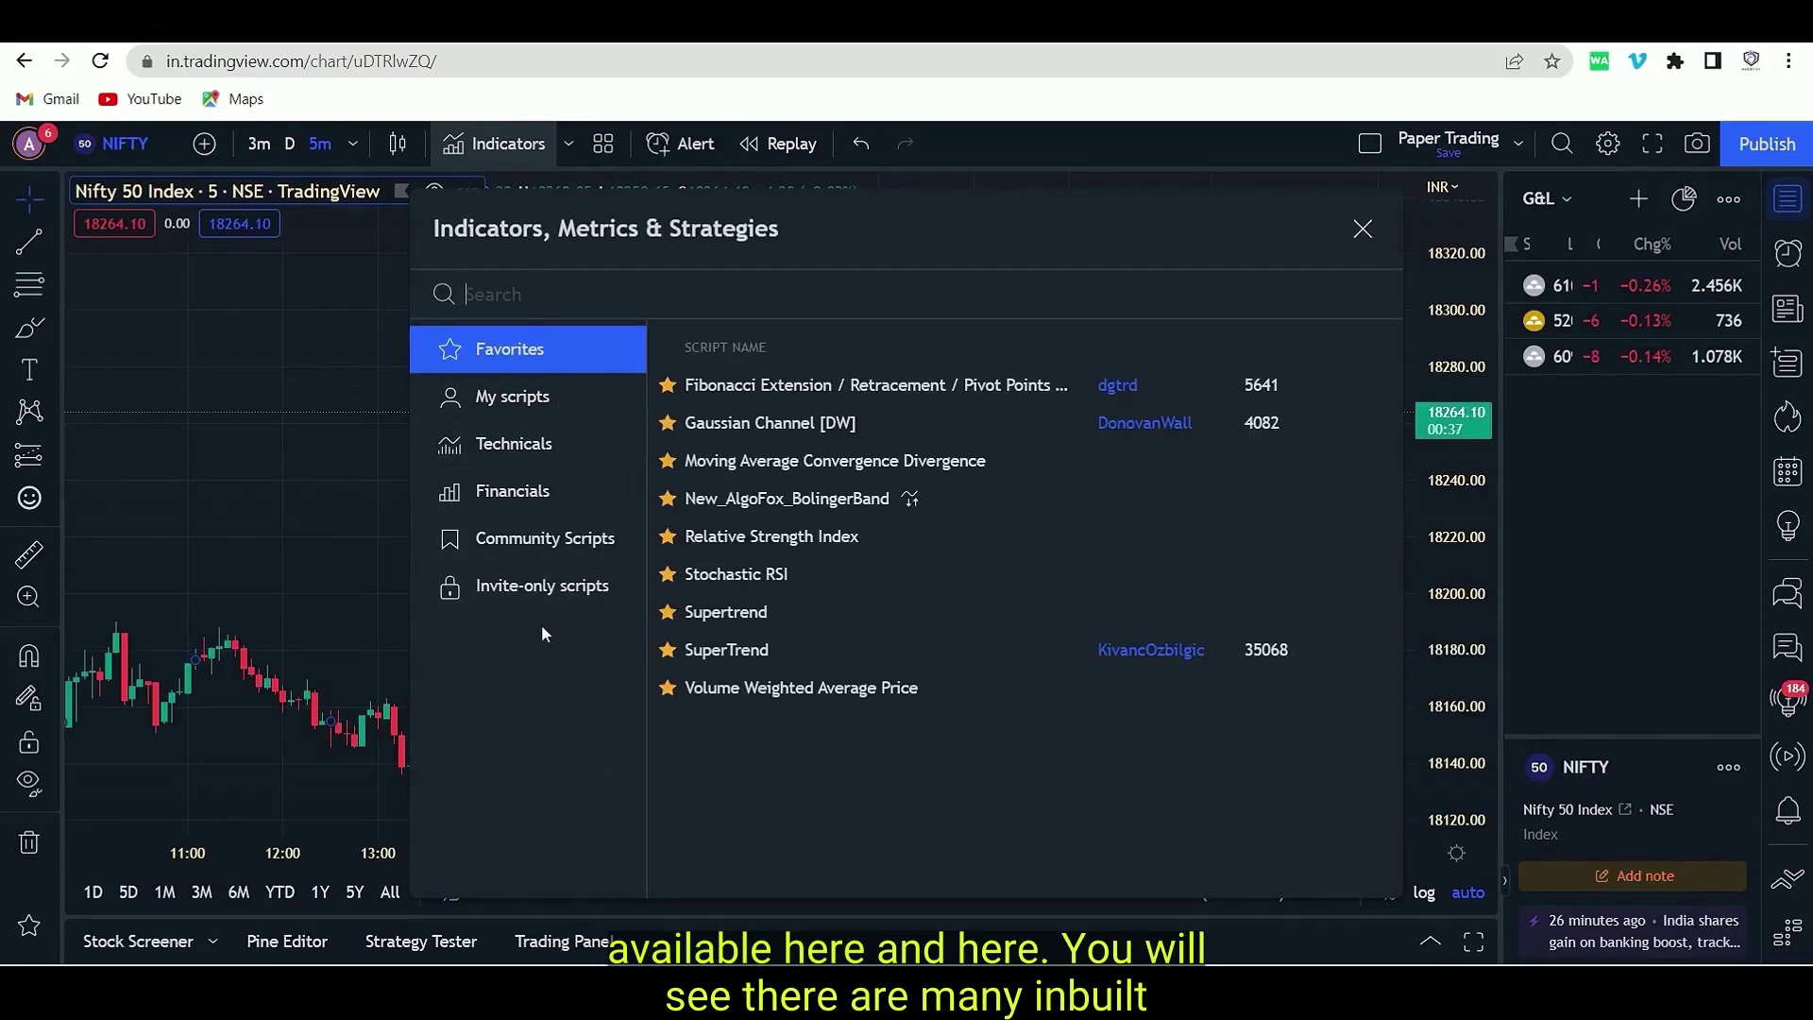
pyautogui.click(500, 451)
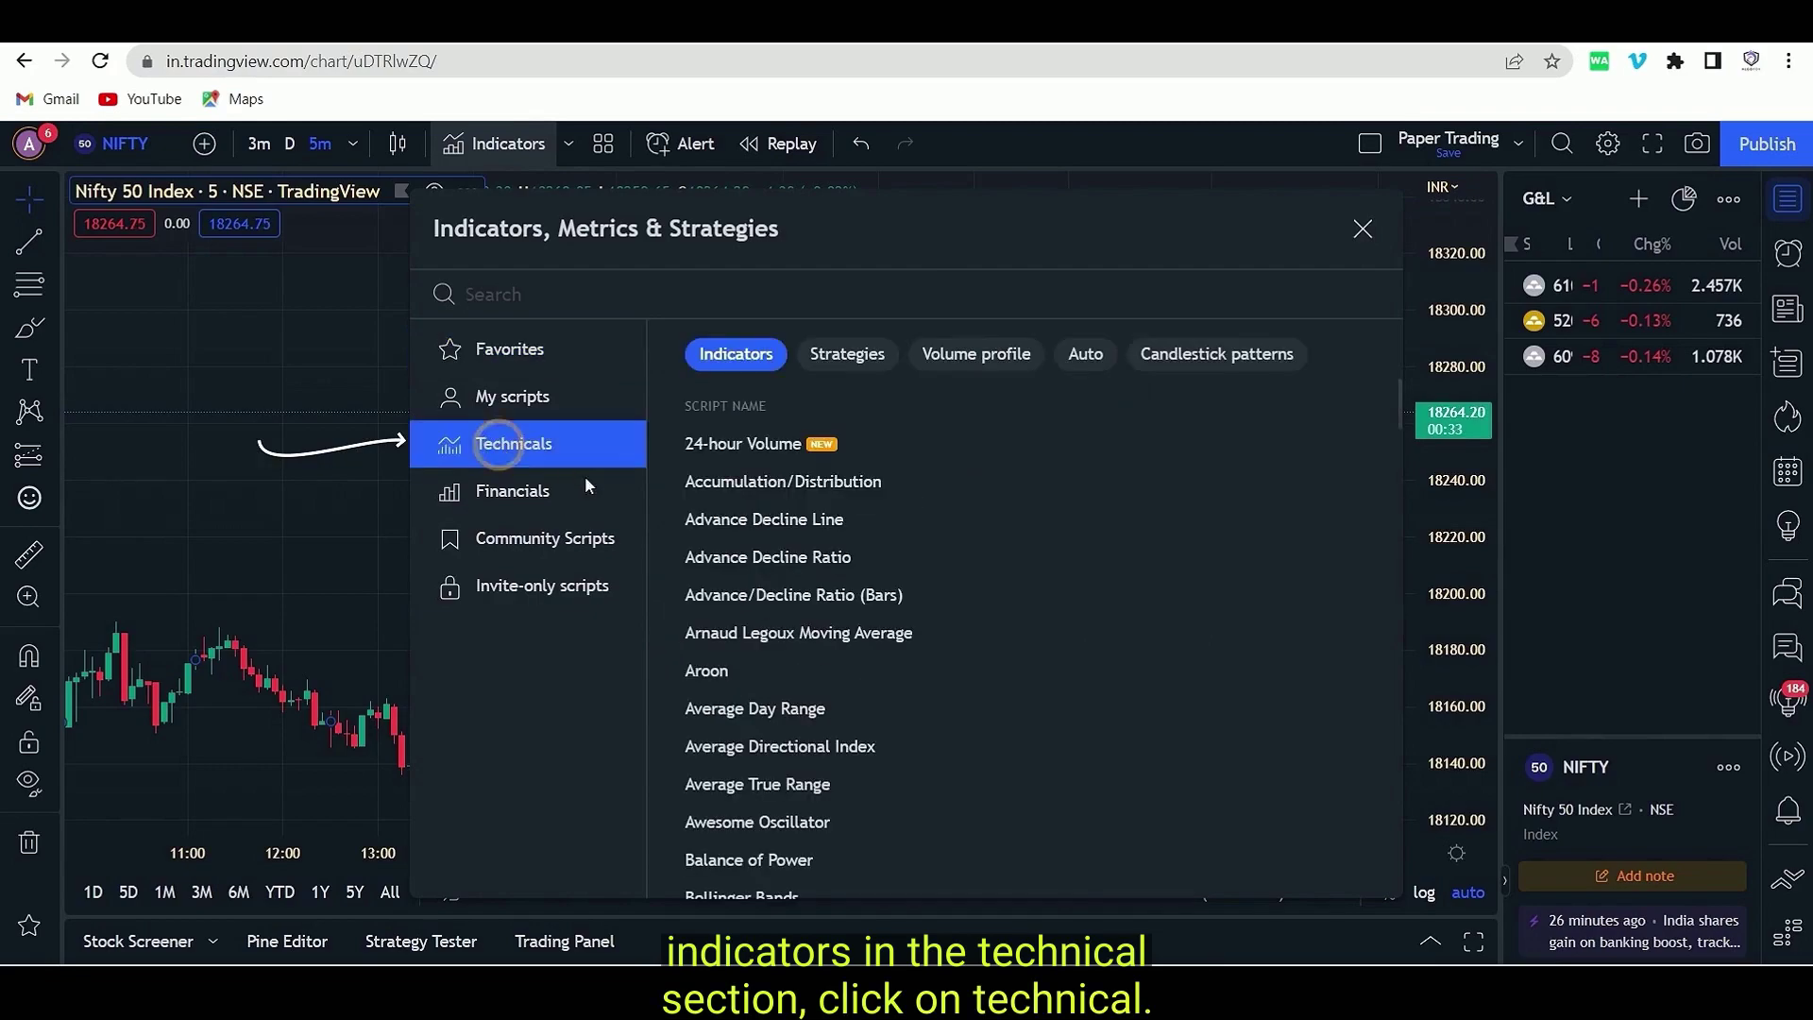
pyautogui.scroll(-20, 767, 461)
pyautogui.scroll(12, 767, 461)
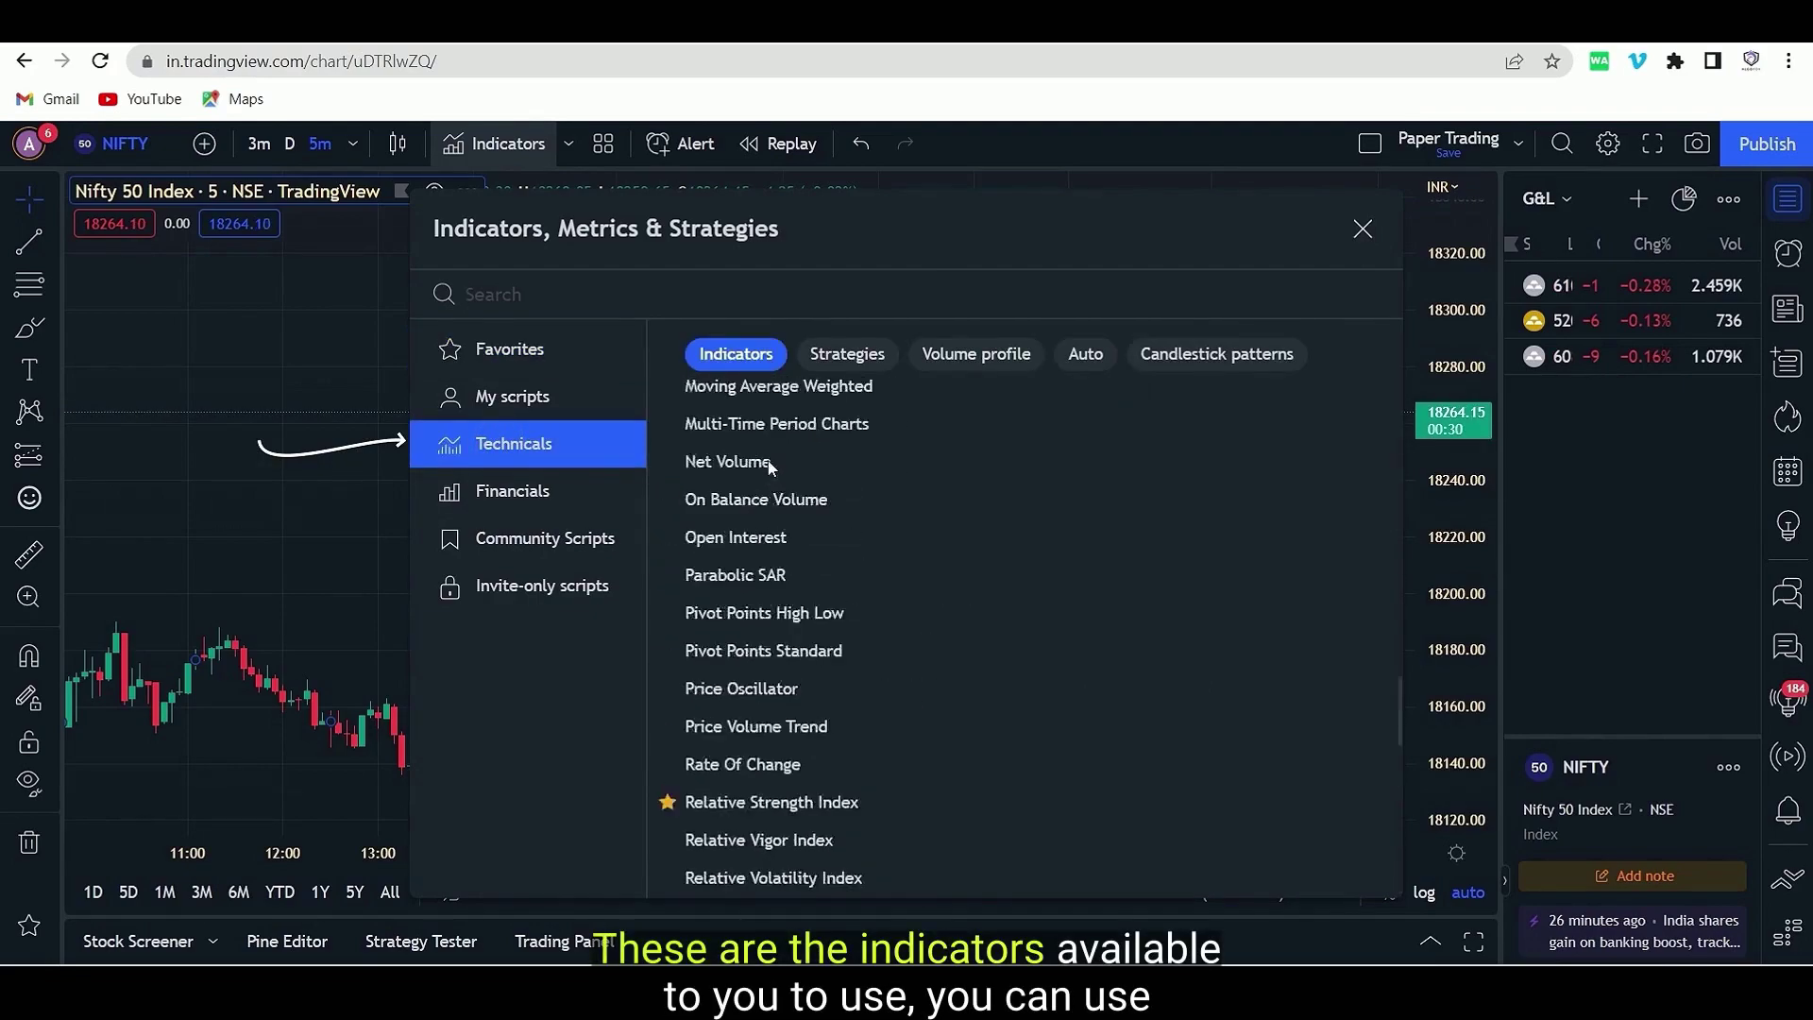
pyautogui.scroll(10, 769, 467)
pyautogui.scroll(-20, 770, 467)
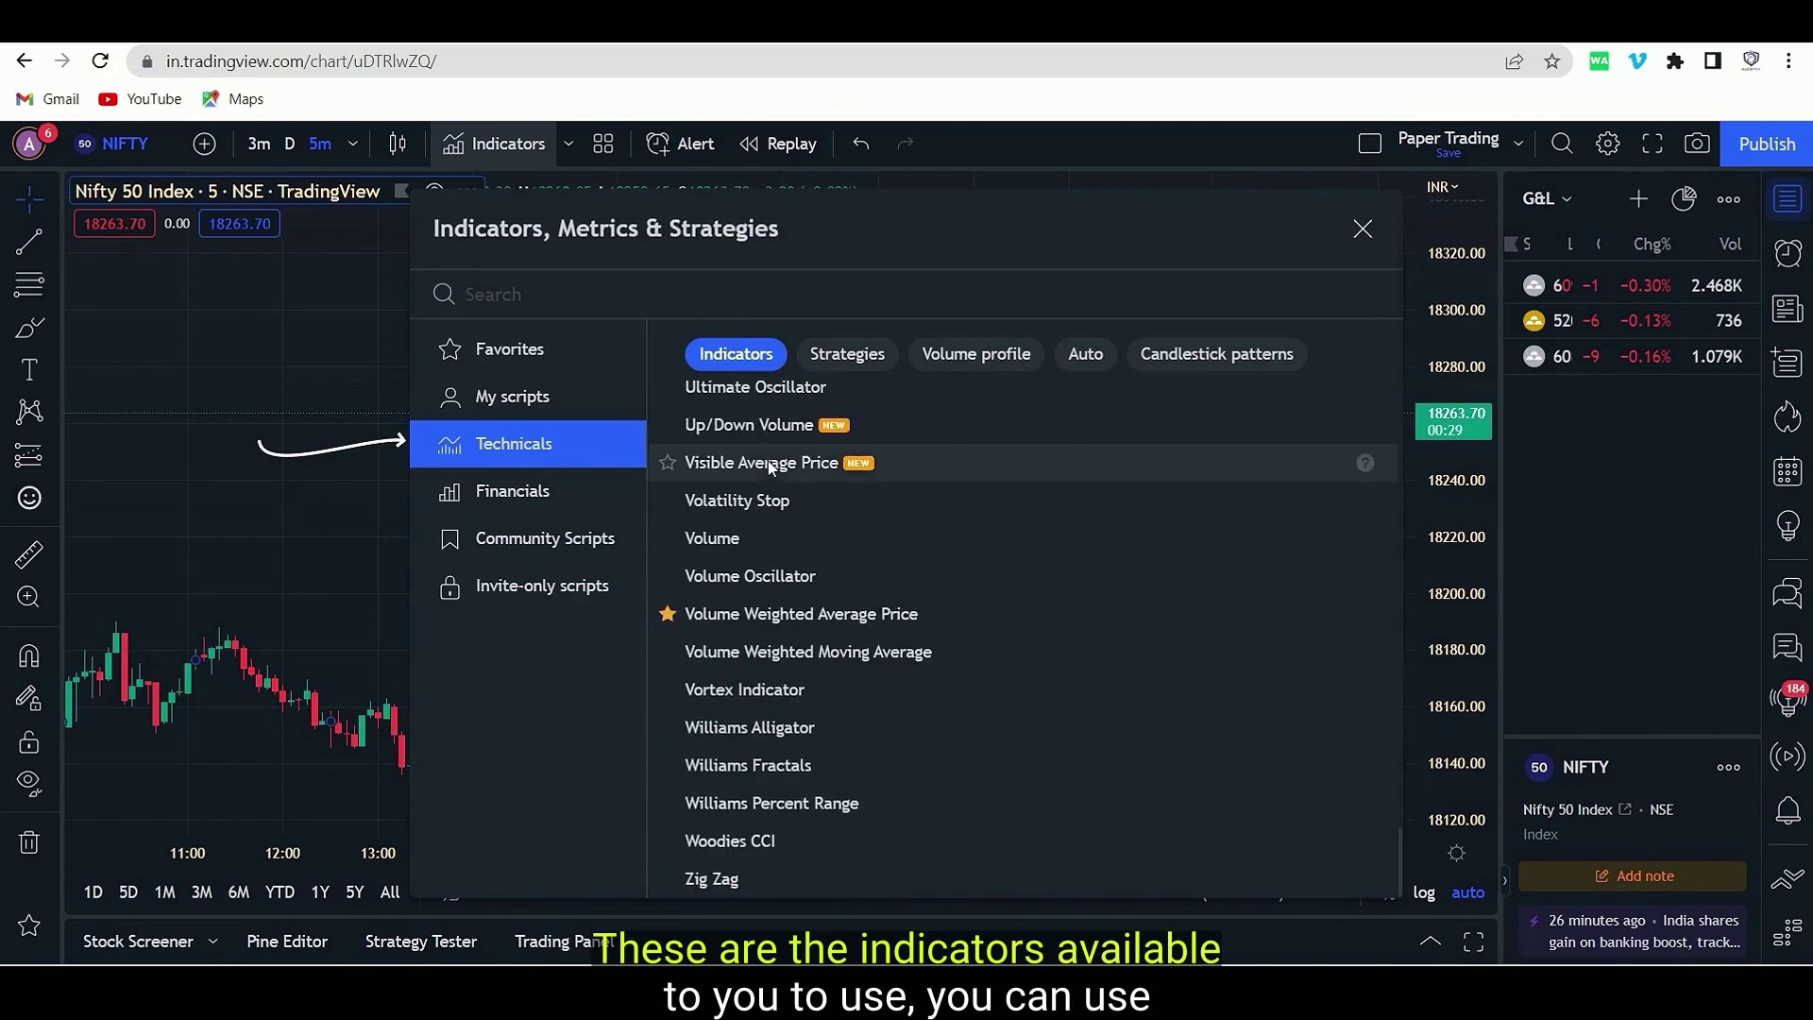
pyautogui.scroll(20, 770, 467)
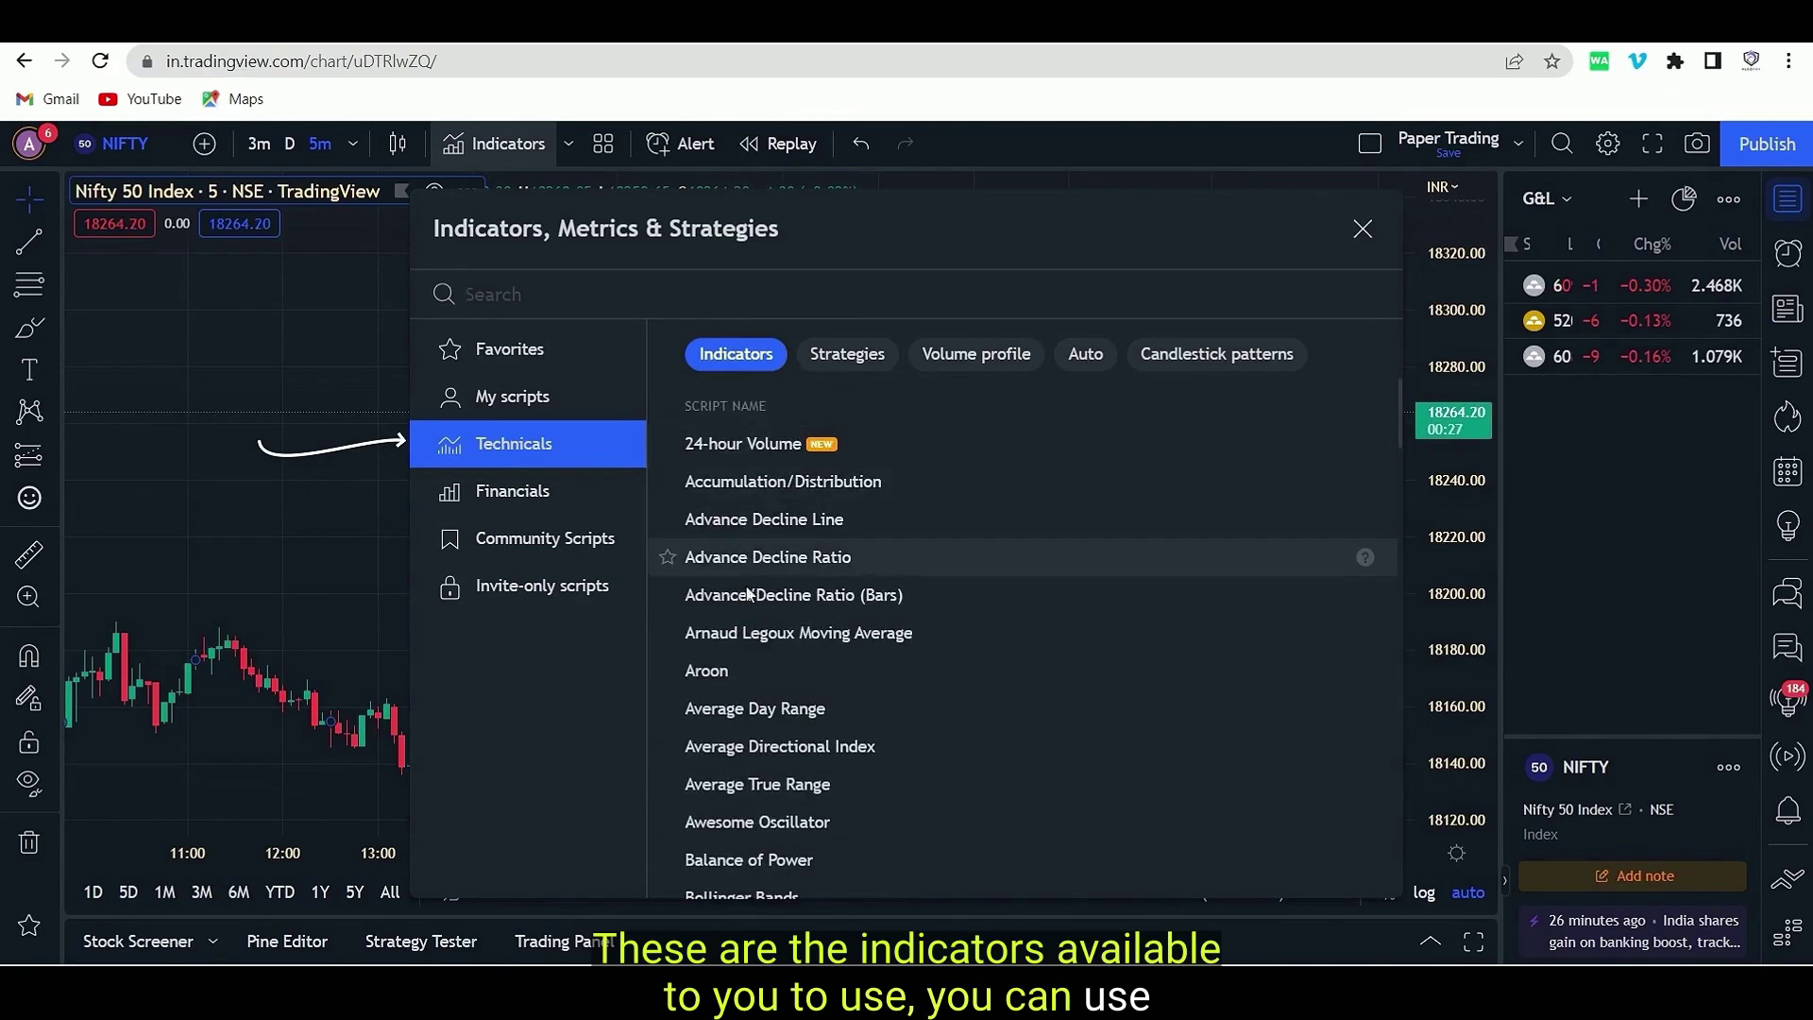
pyautogui.scroll(-20, 780, 666)
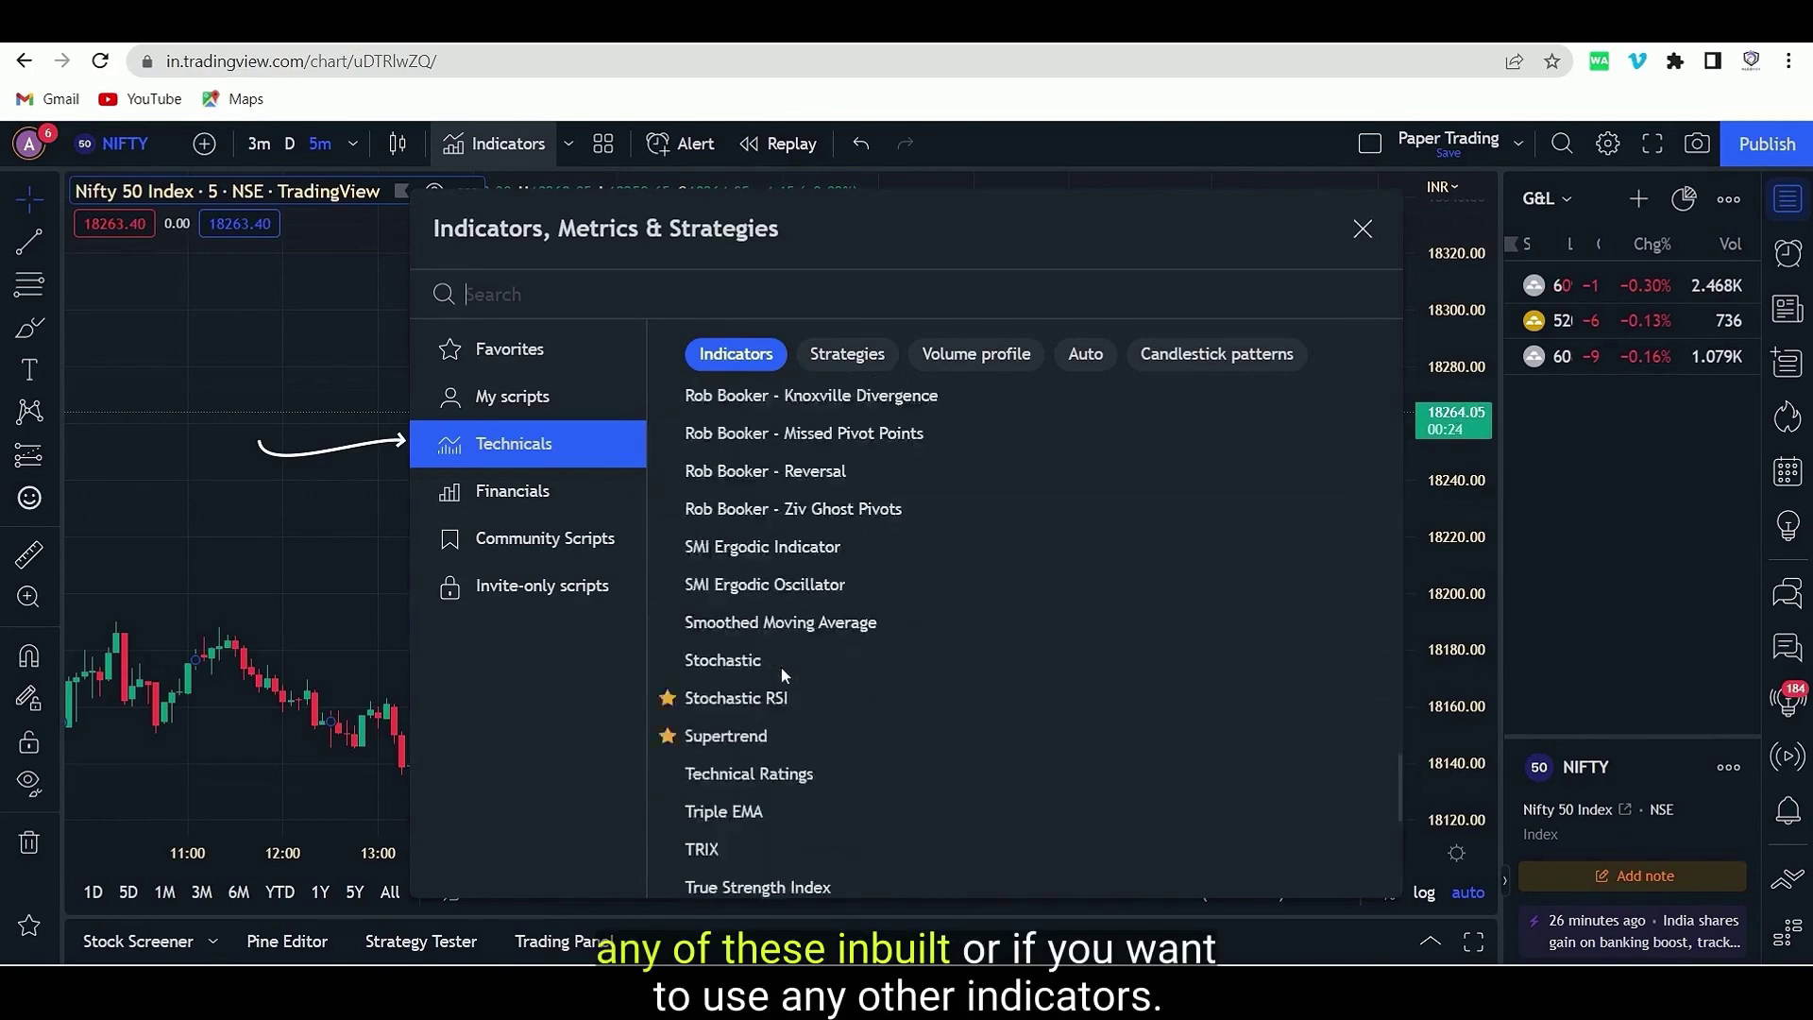
pyautogui.scroll(20, 780, 666)
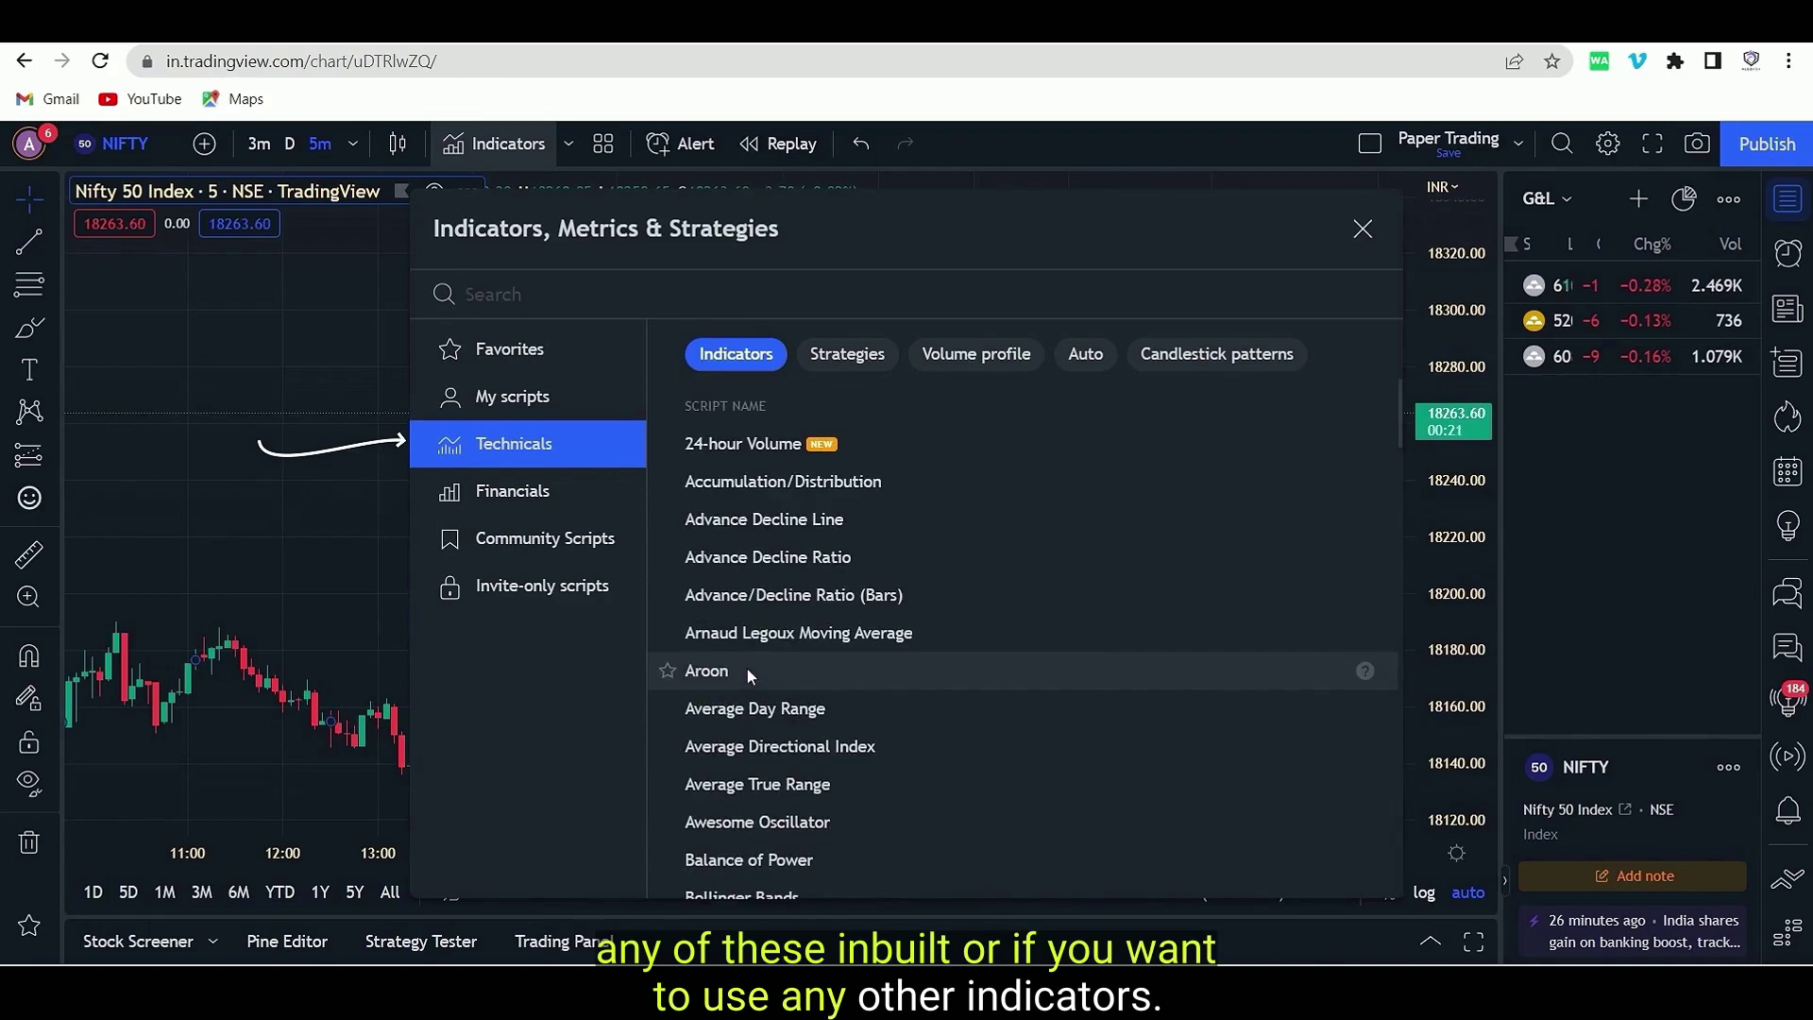
pyautogui.click(530, 546)
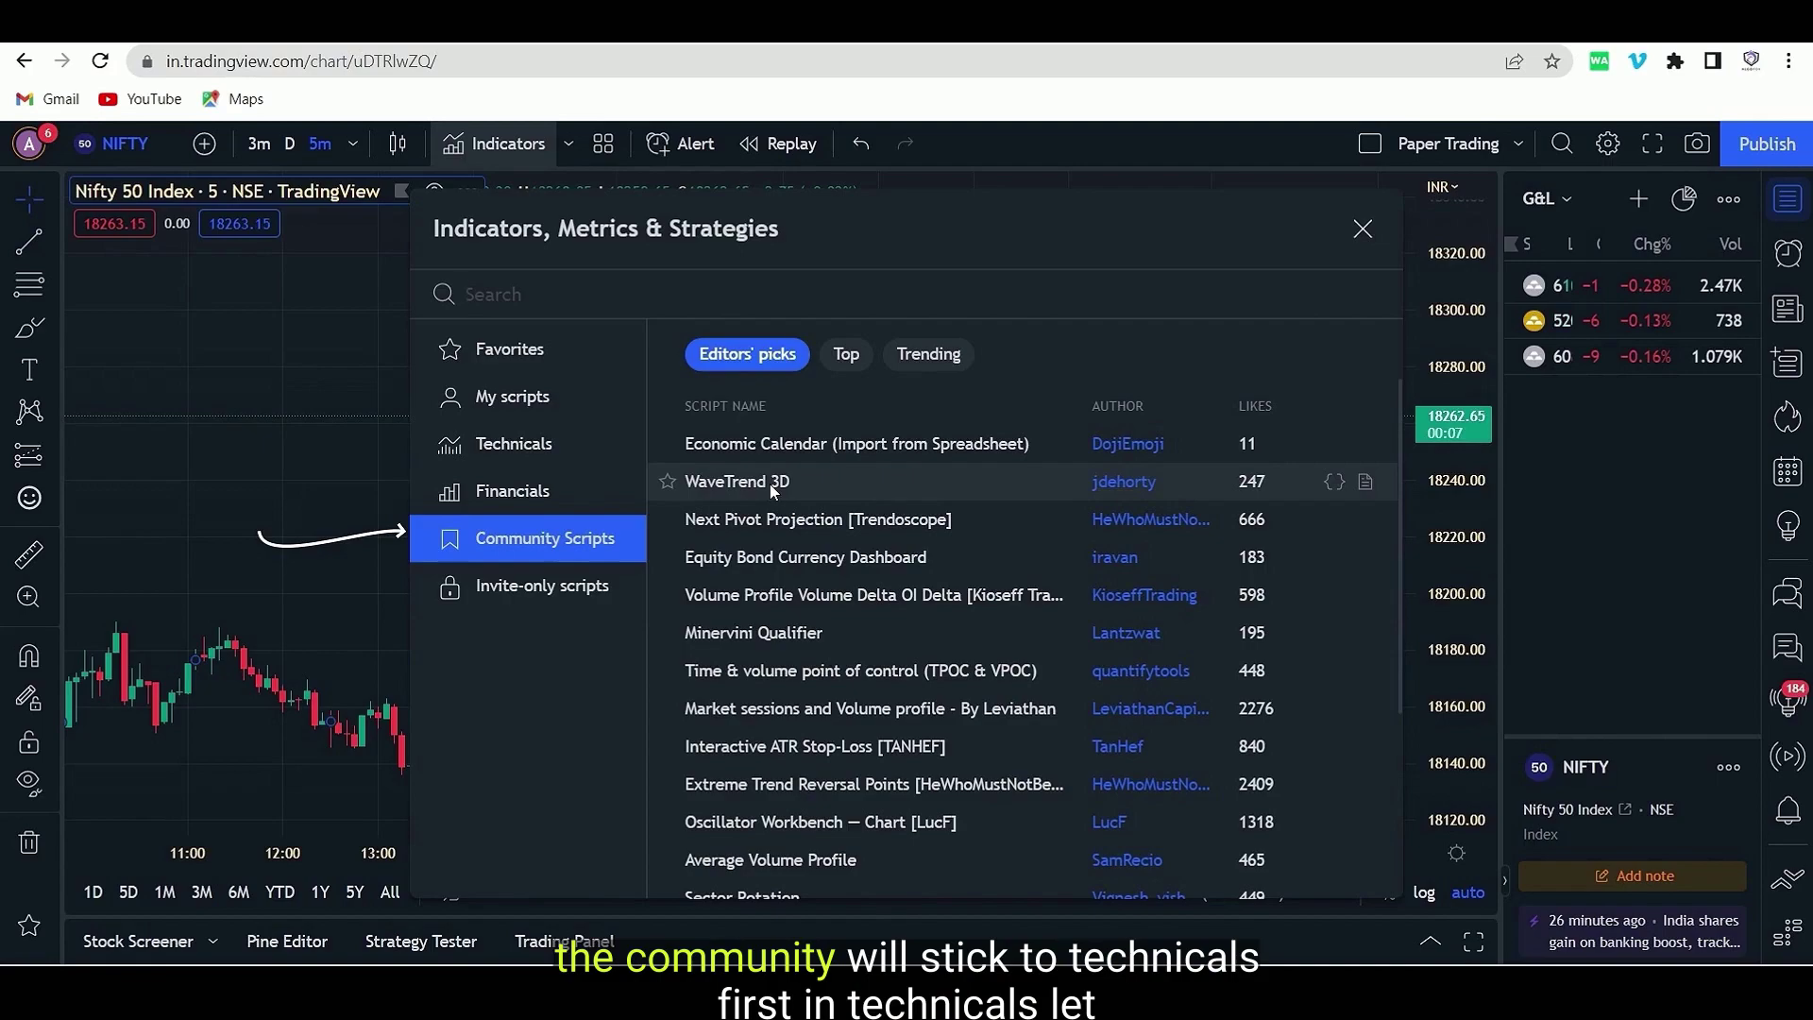
# Step: Search the built-in technical indicators for "moving aver" and add the basic Moving Average to the chart
pyautogui.click(547, 446)
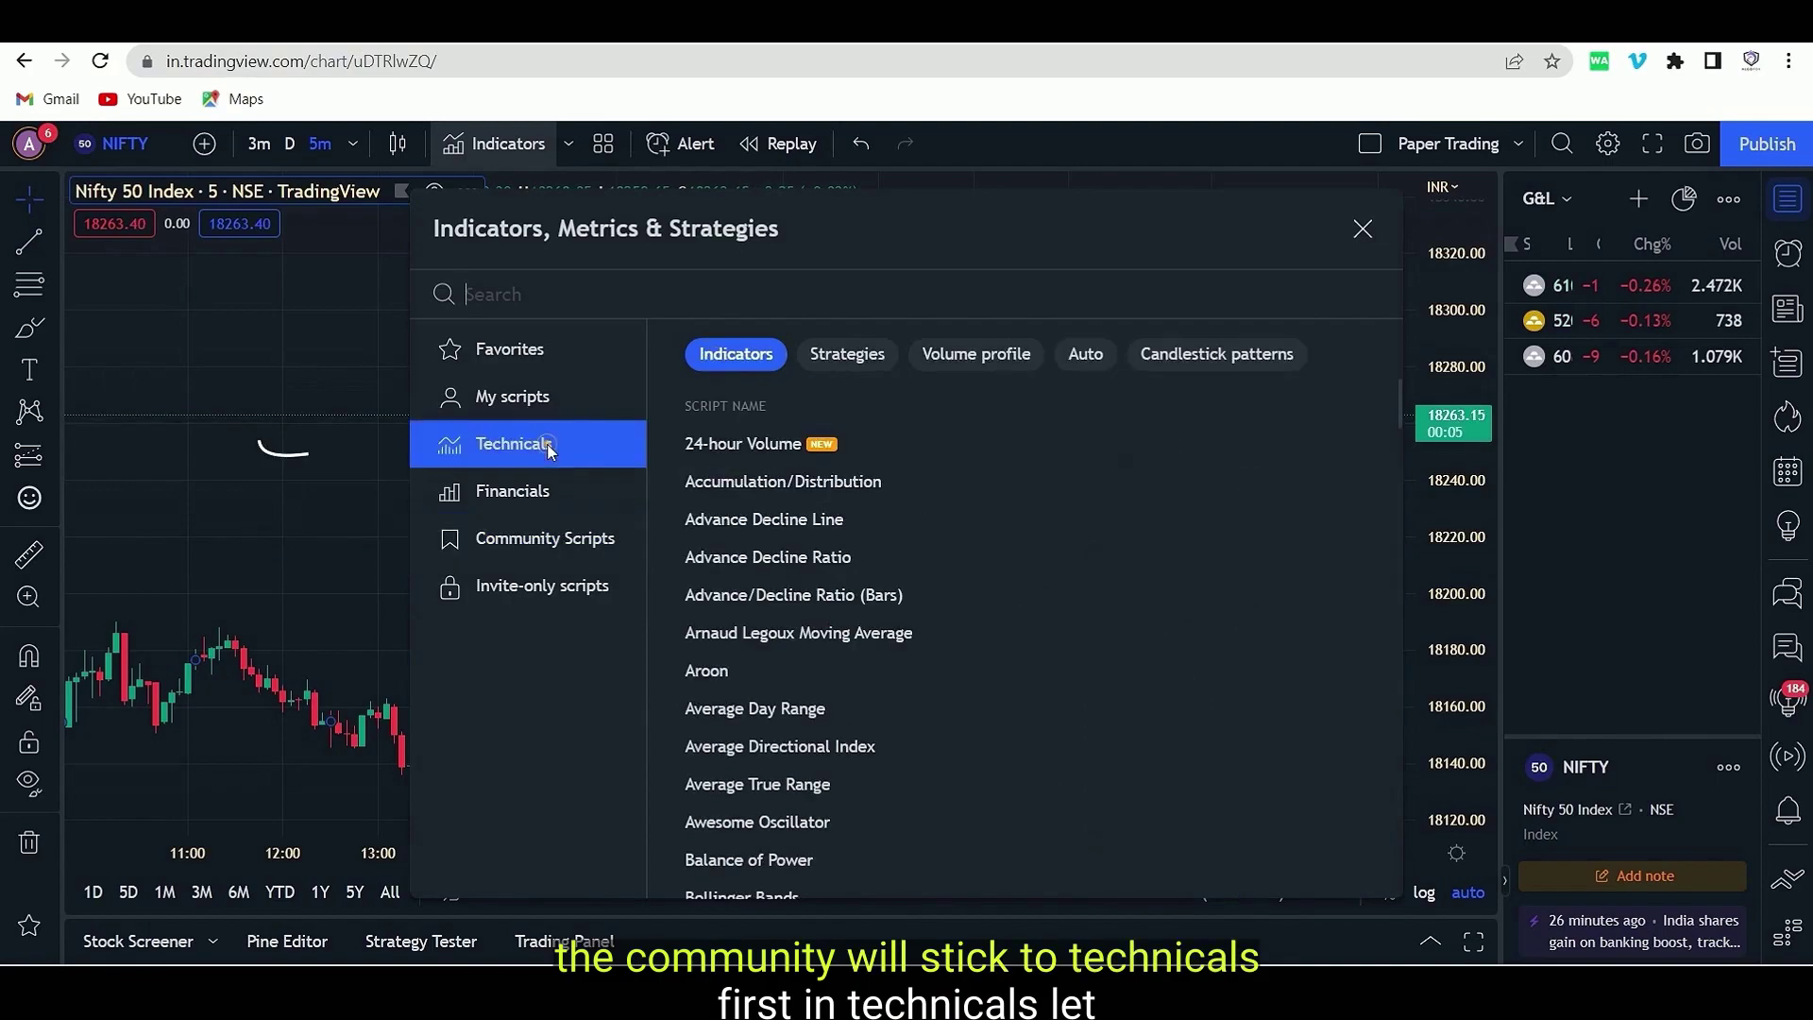
pyautogui.click(742, 295)
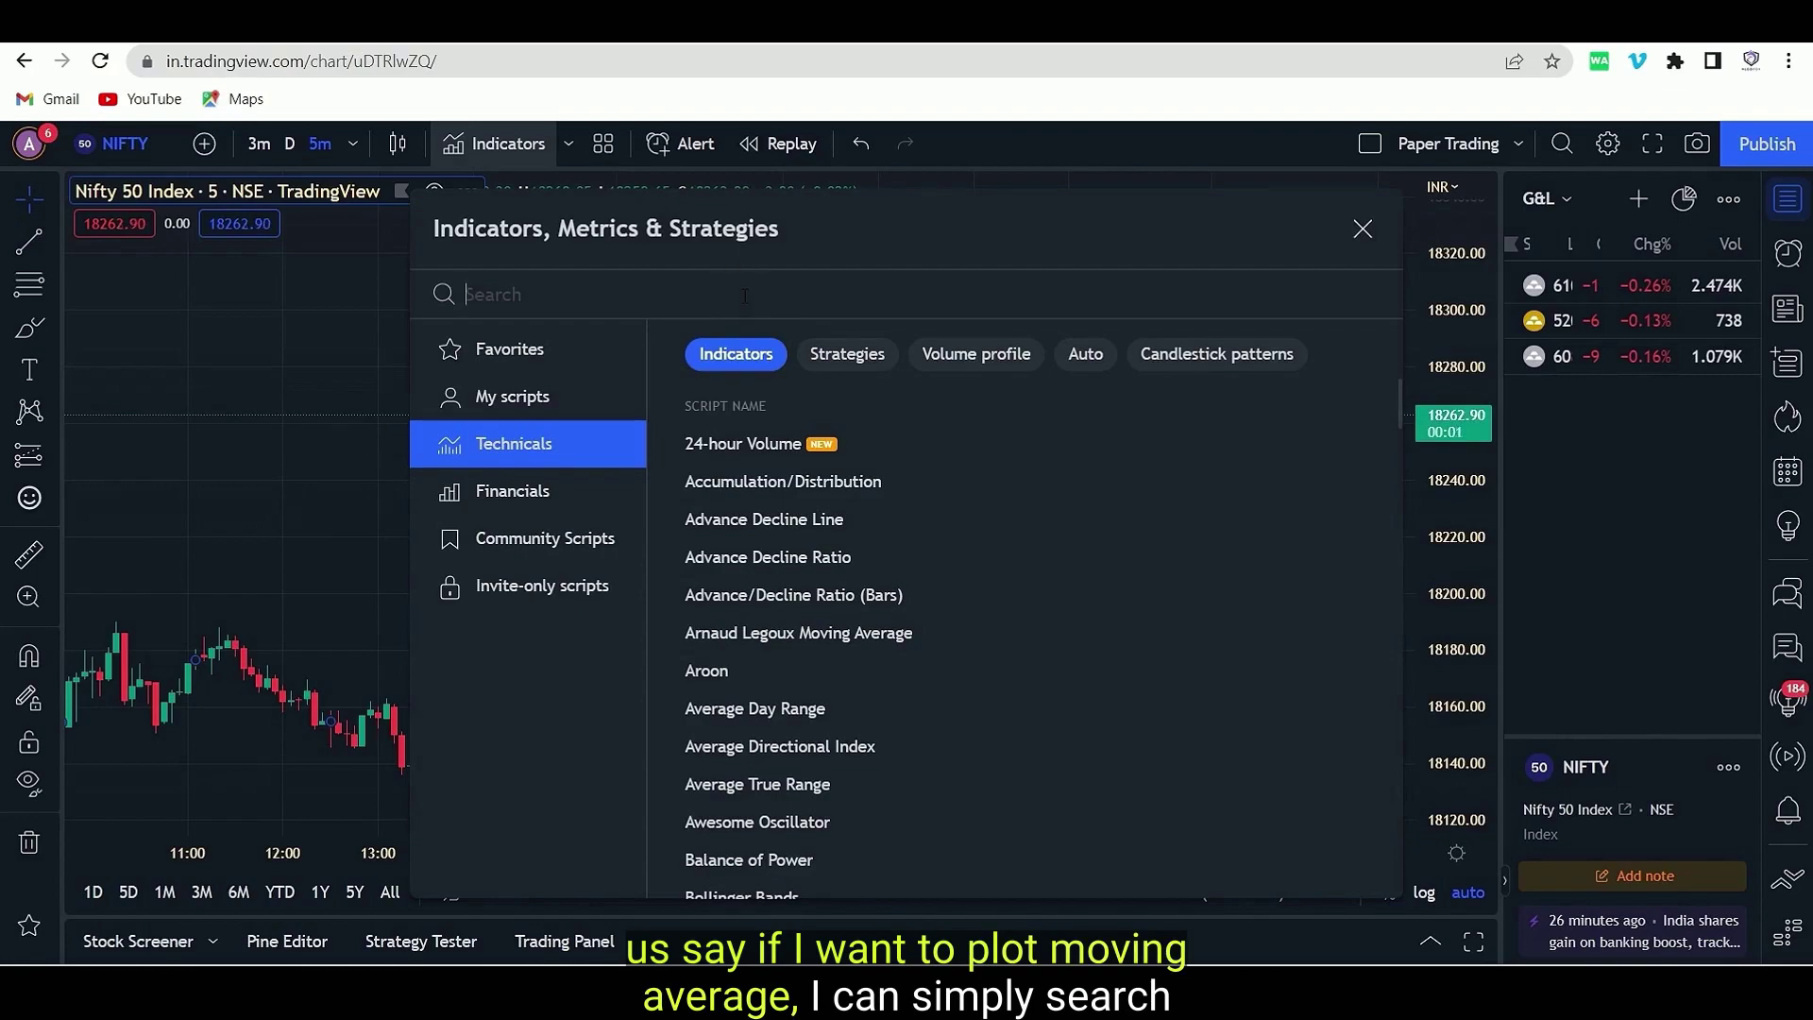
pyautogui.write('movin')
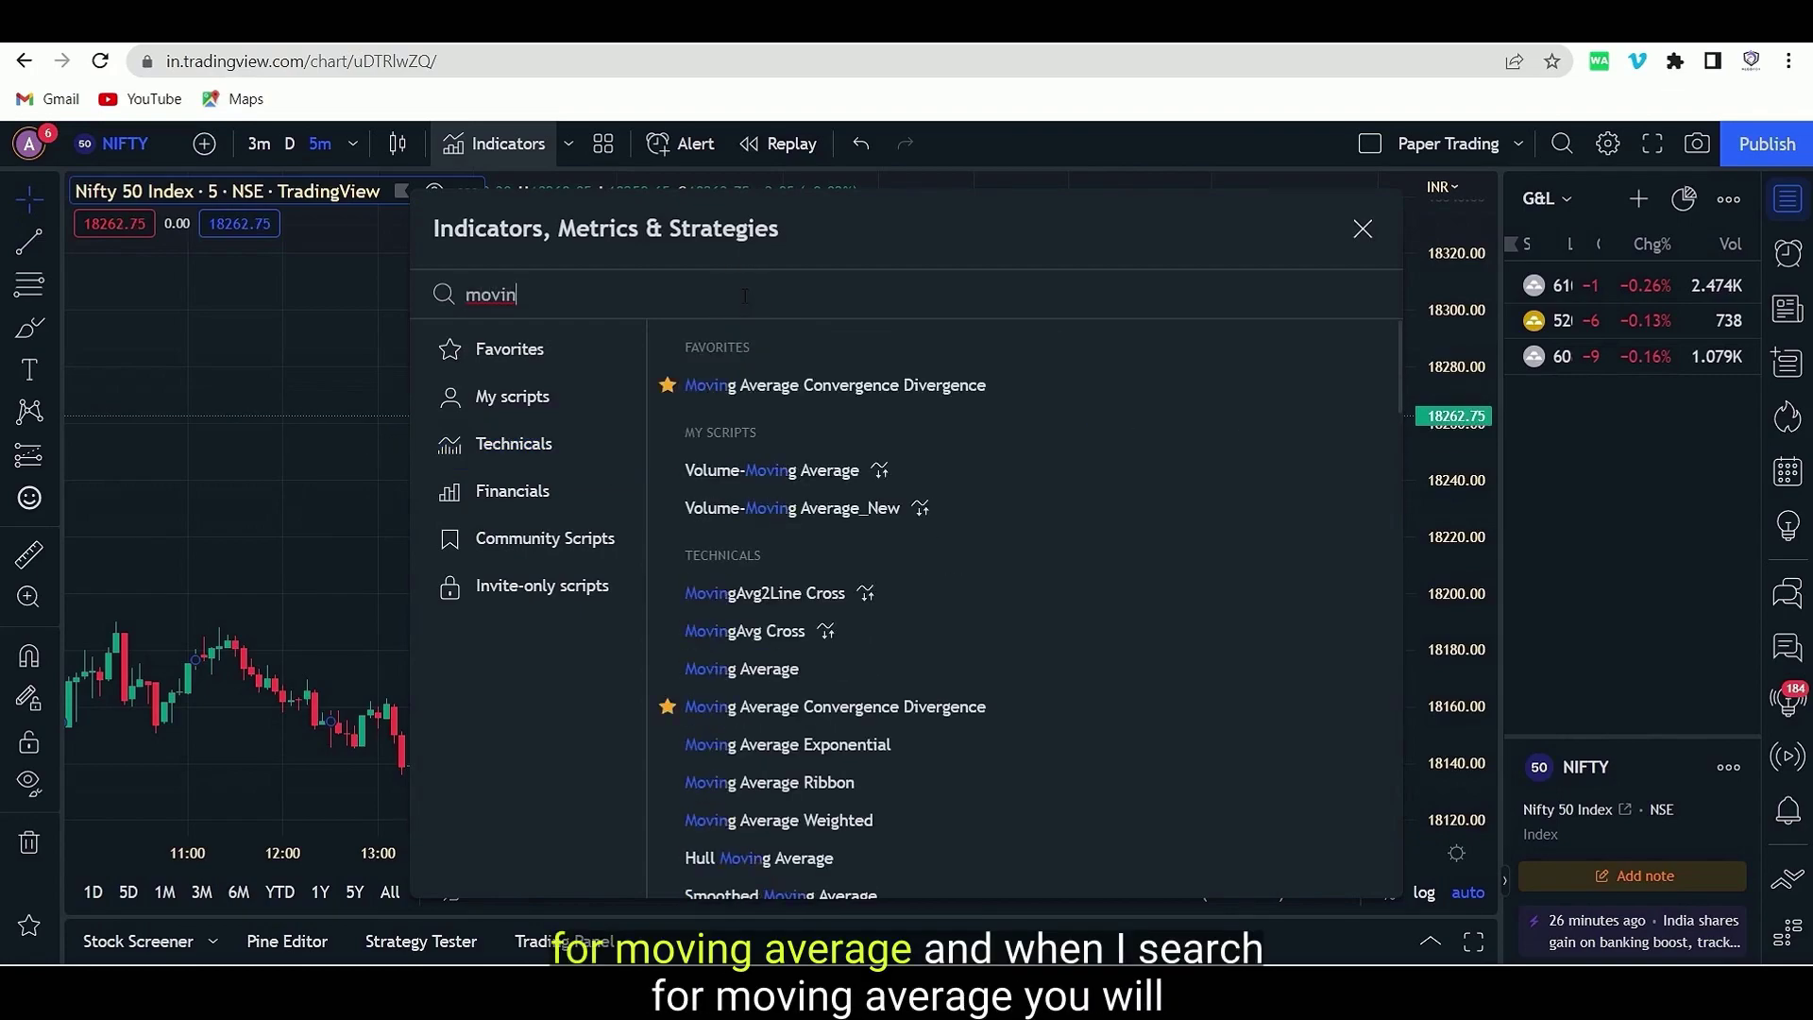
pyautogui.write('g')
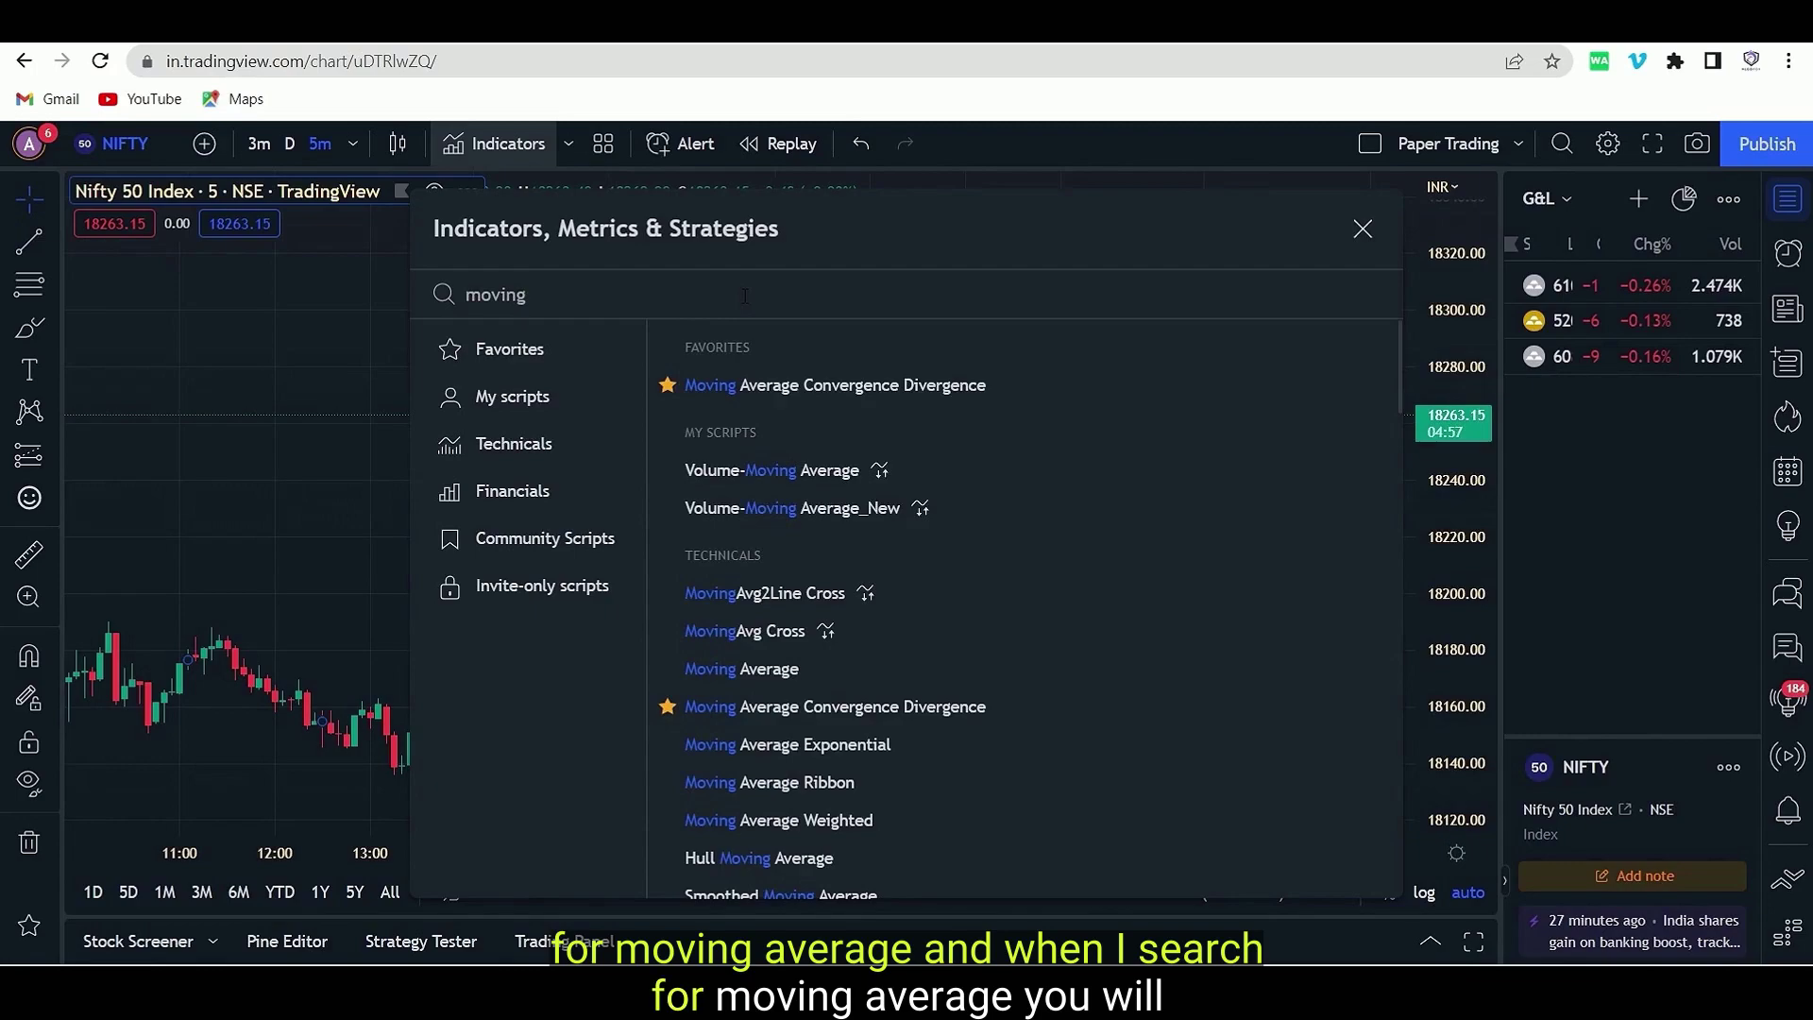
pyautogui.write(' aver')
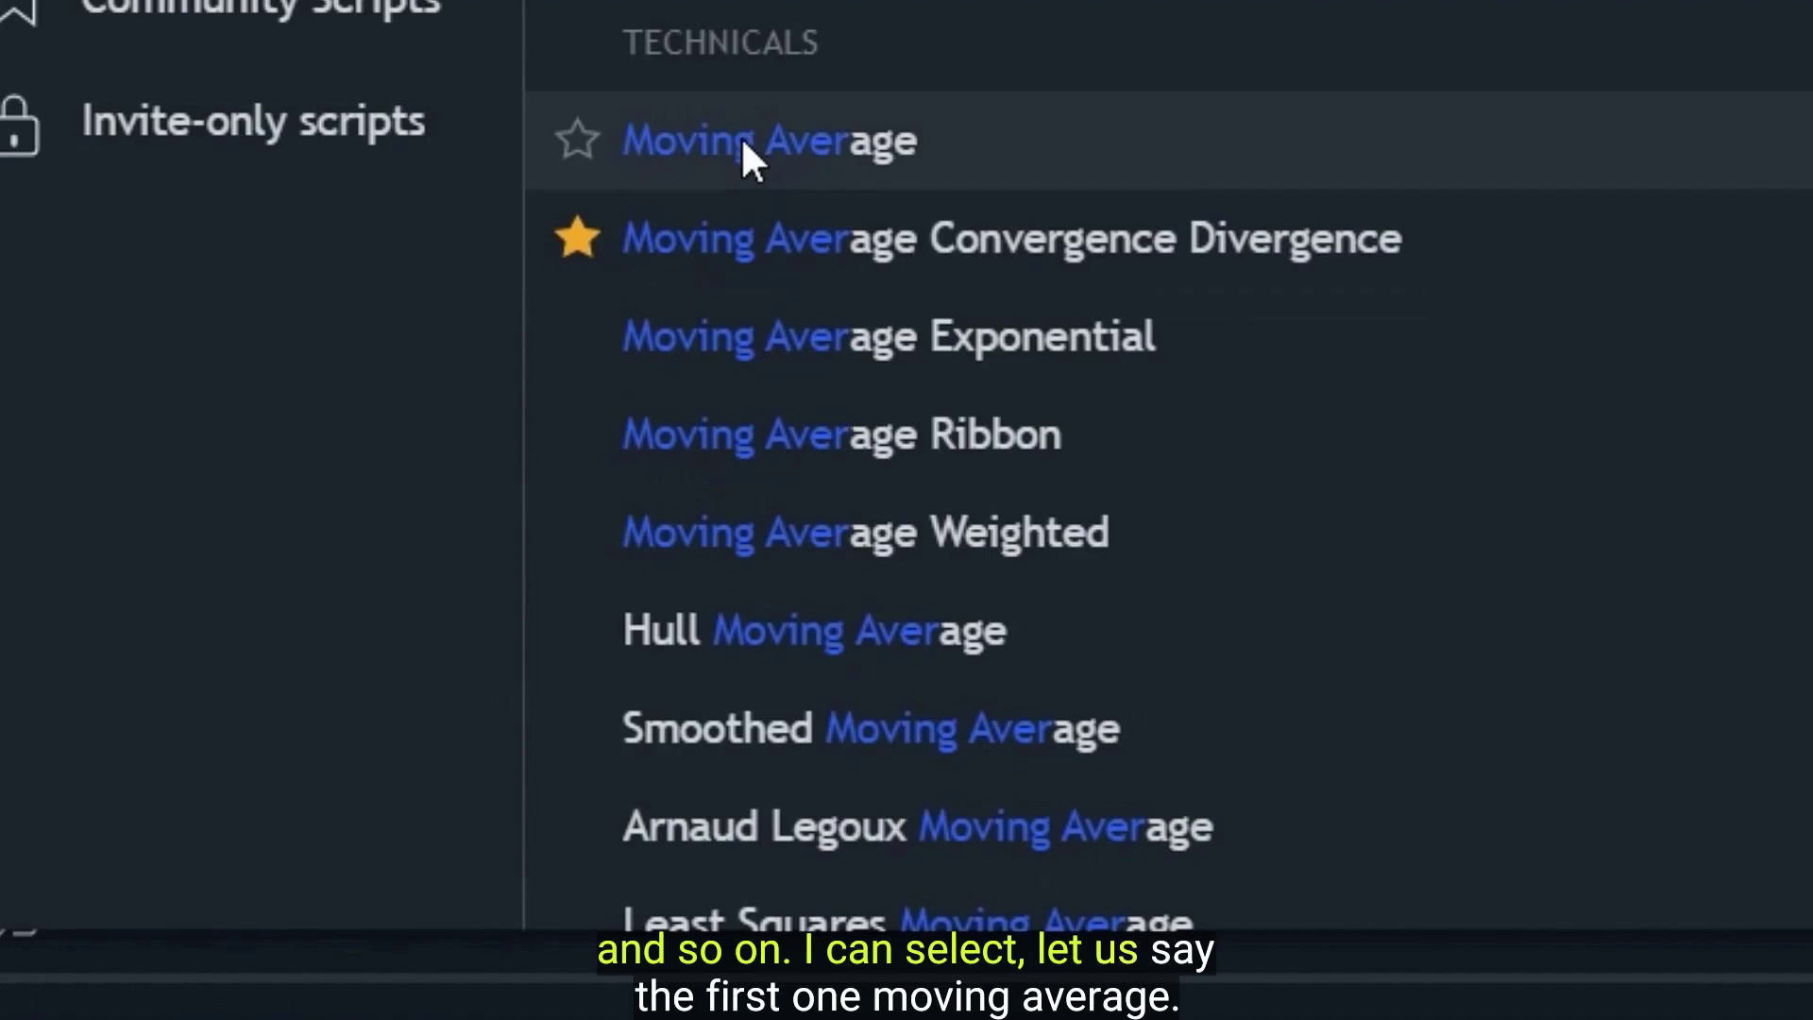
pyautogui.click(832, 139)
pyautogui.click(831, 142)
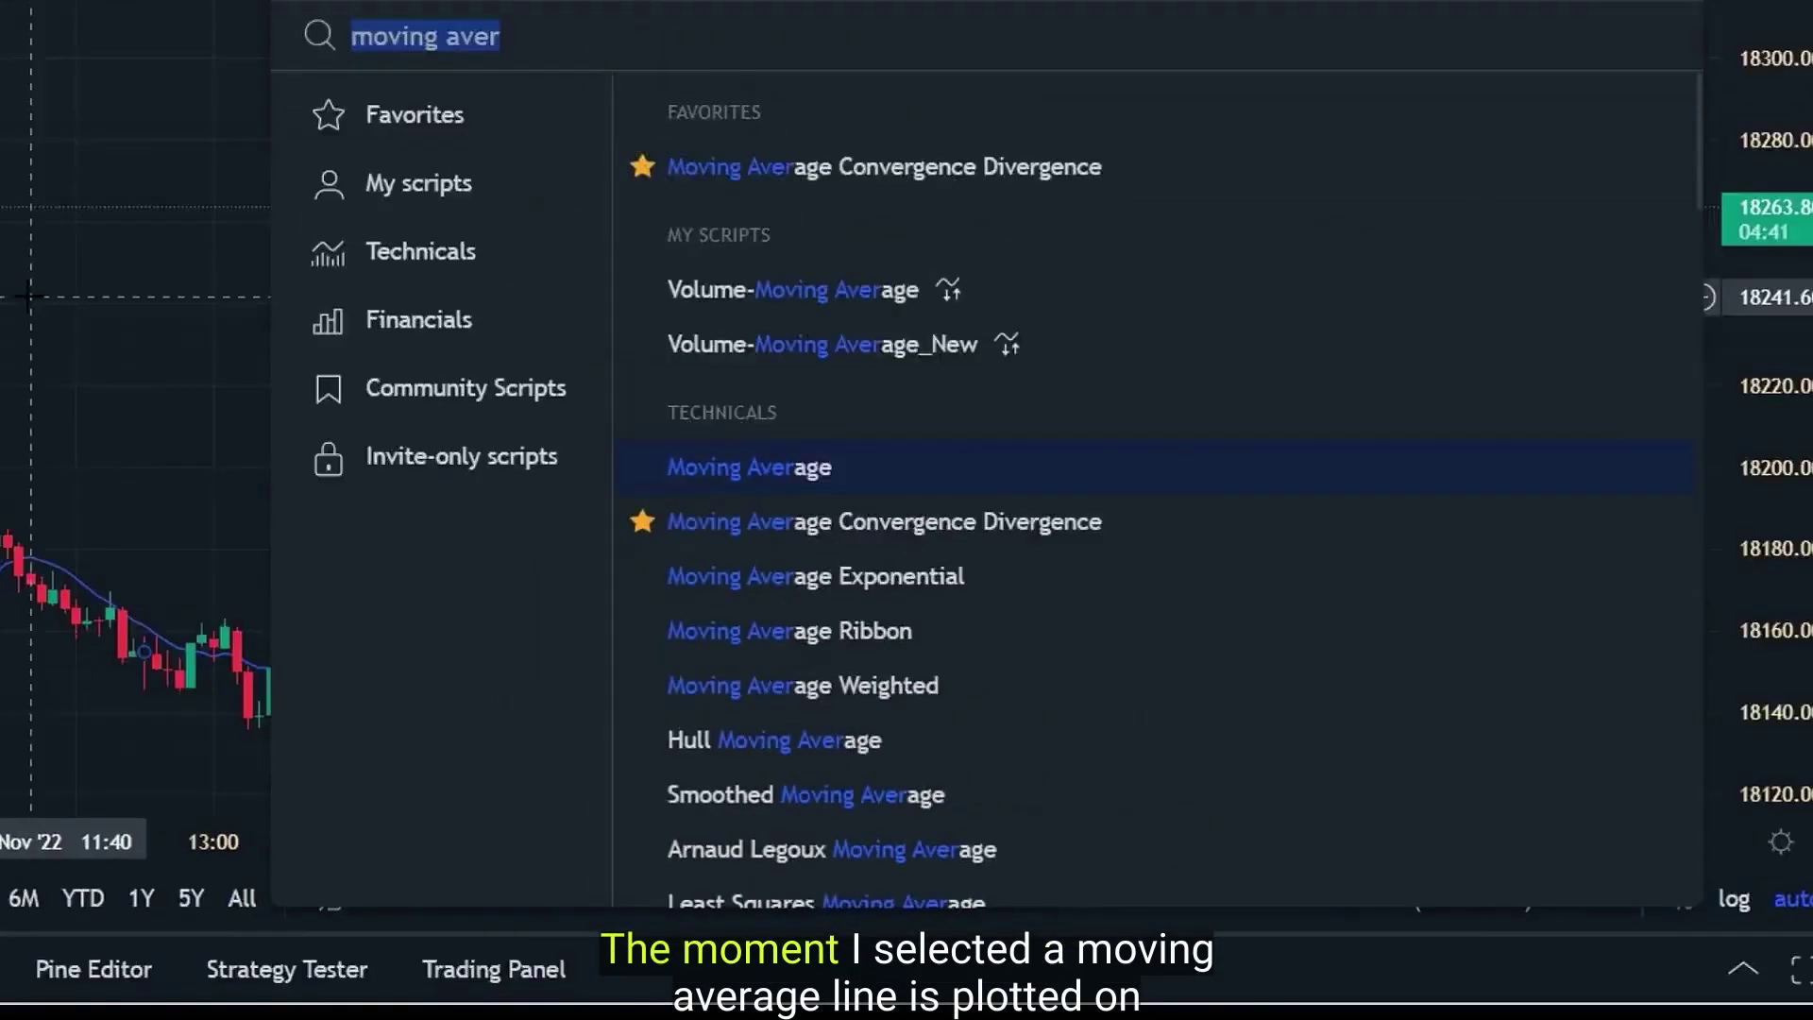
pyautogui.press('Escape')
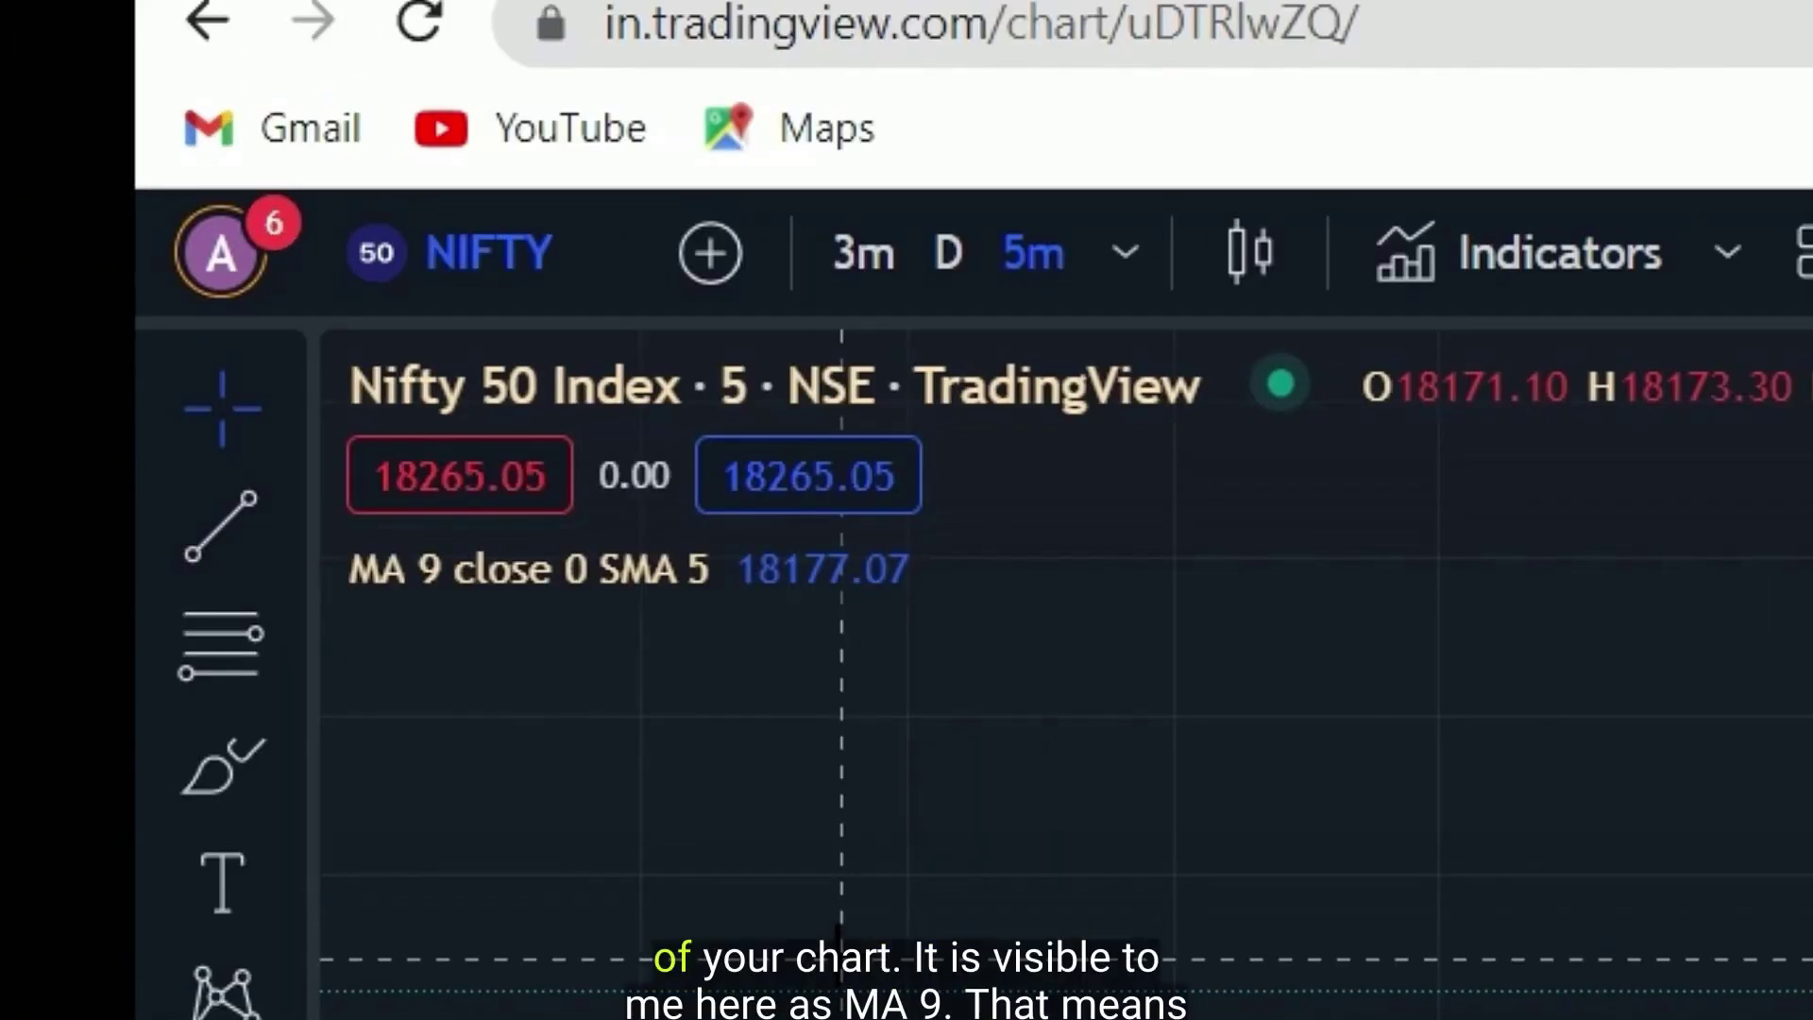
# Step: Set the moving average's length to 20 and review its input settings once more
pyautogui.moveTo(373, 602)
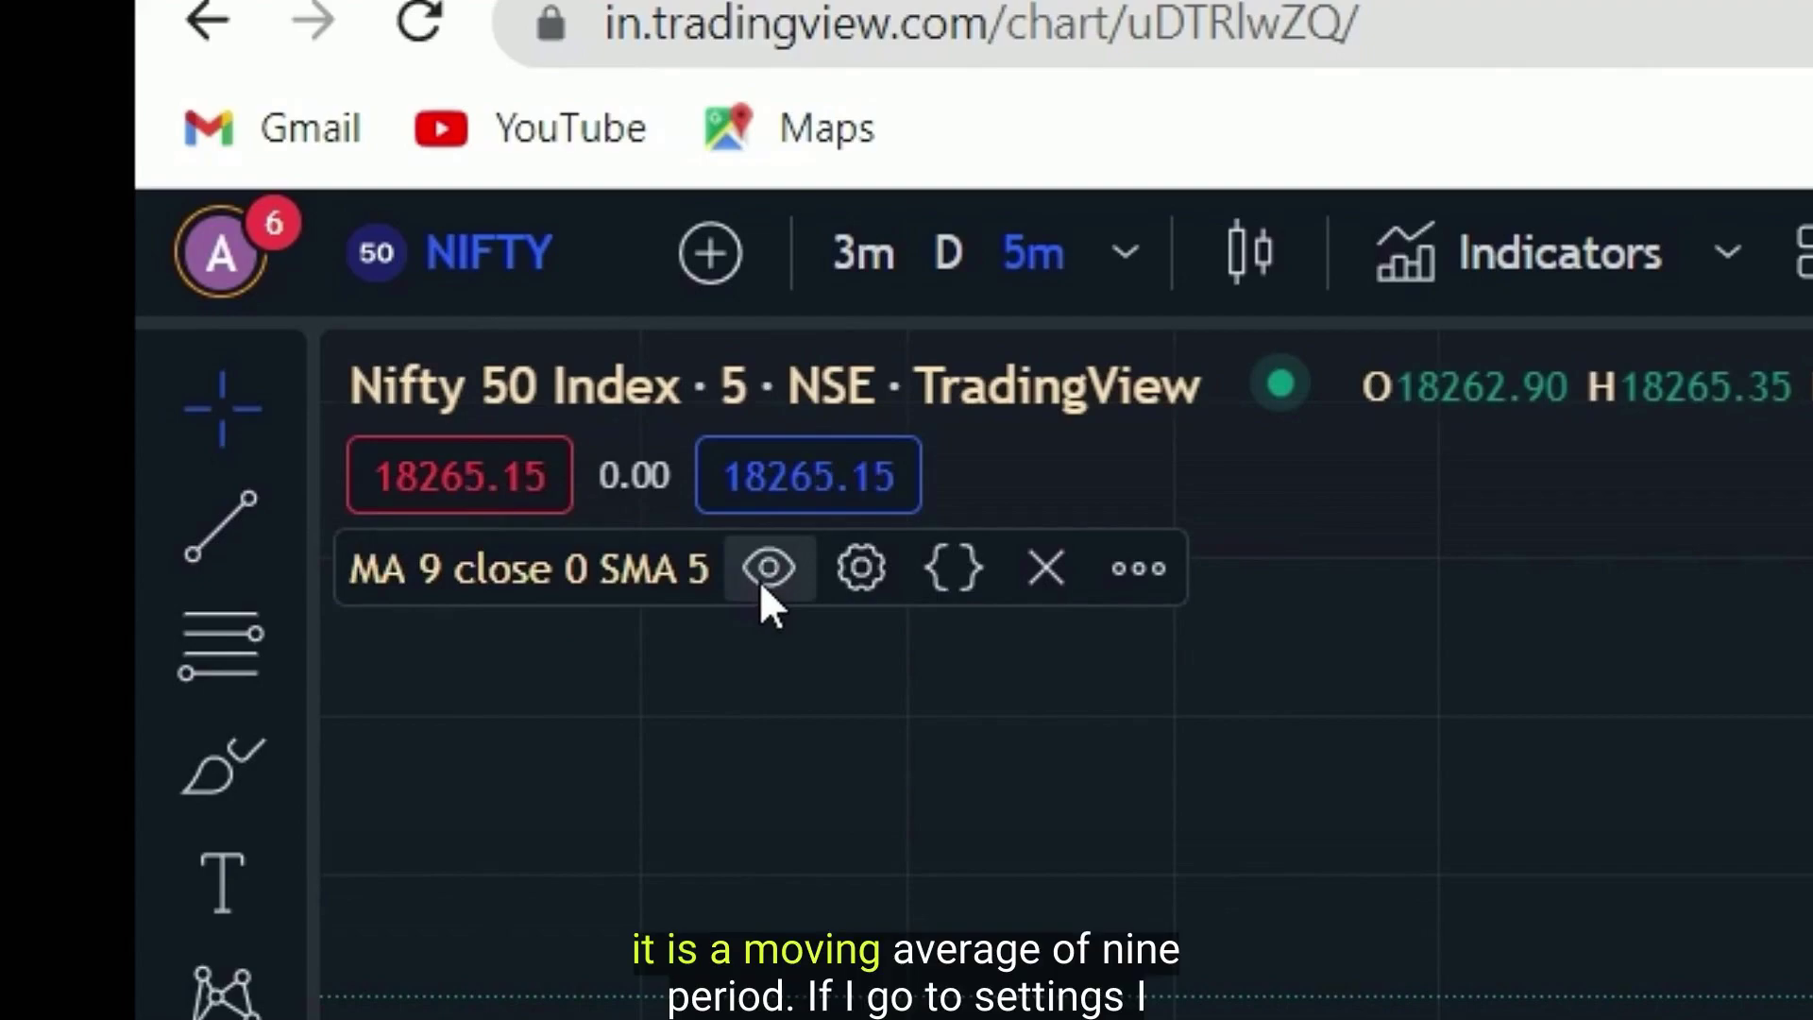
pyautogui.click(836, 574)
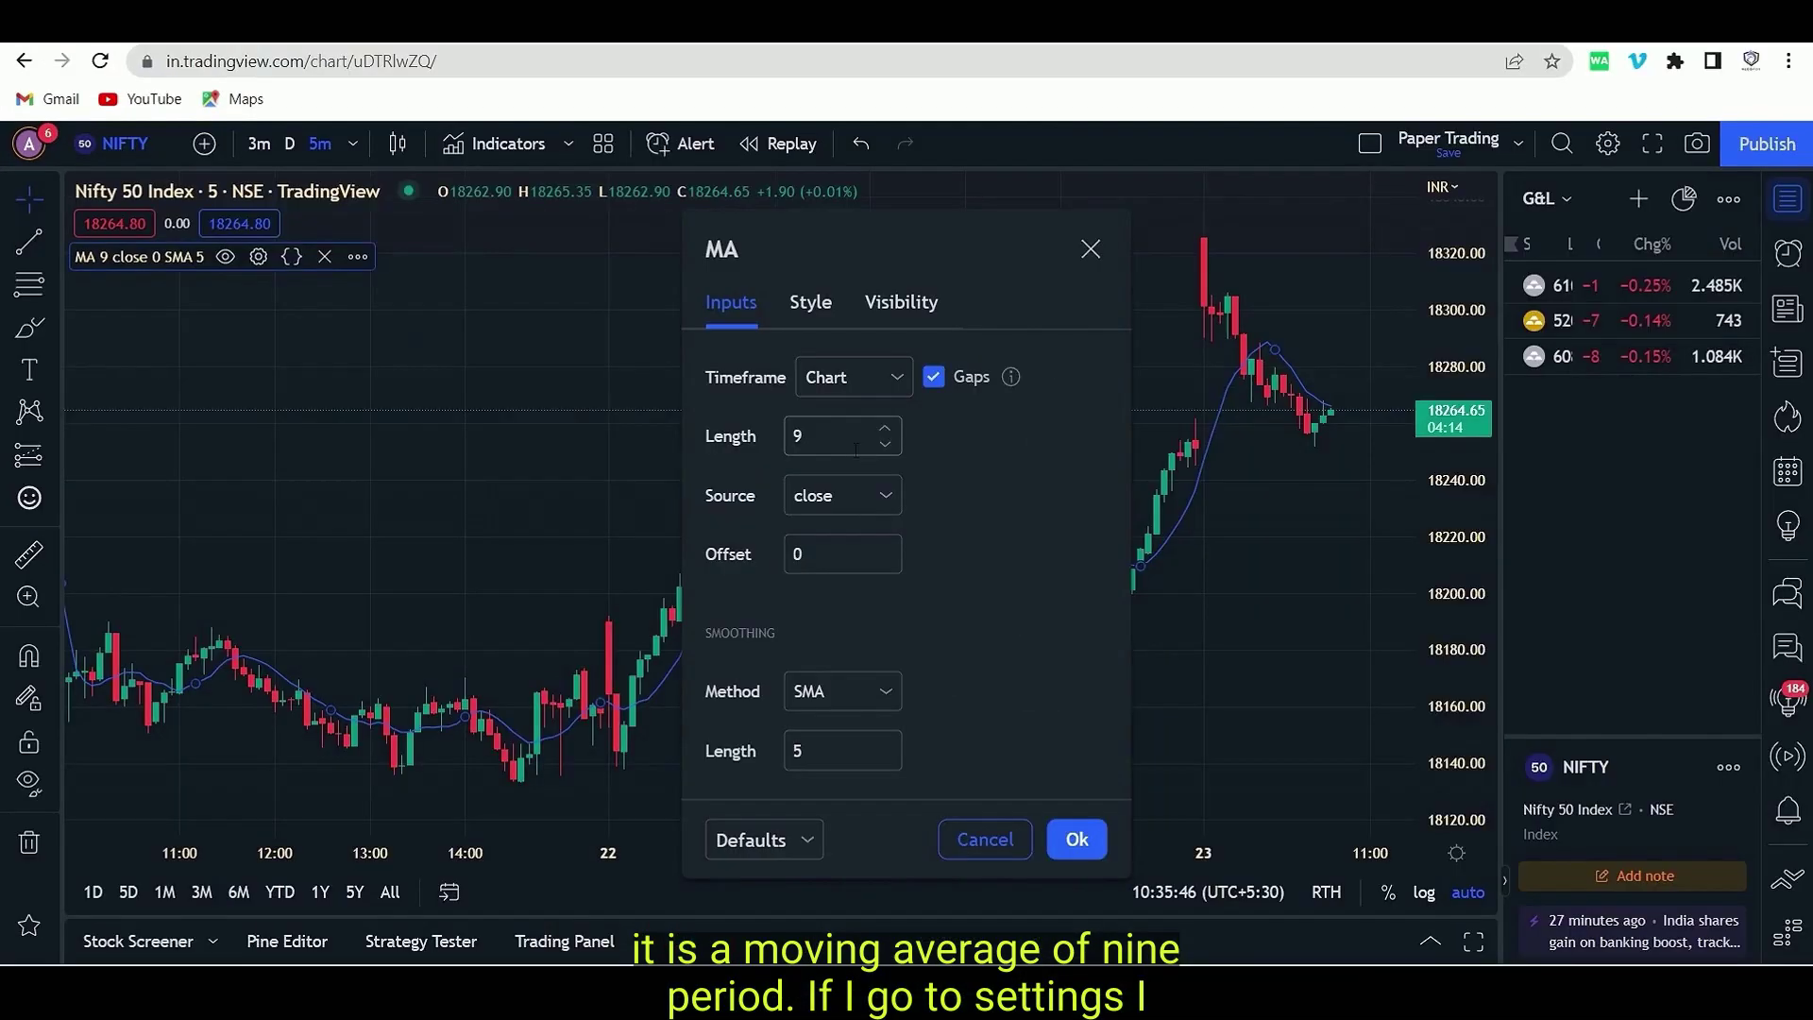
pyautogui.click(829, 439)
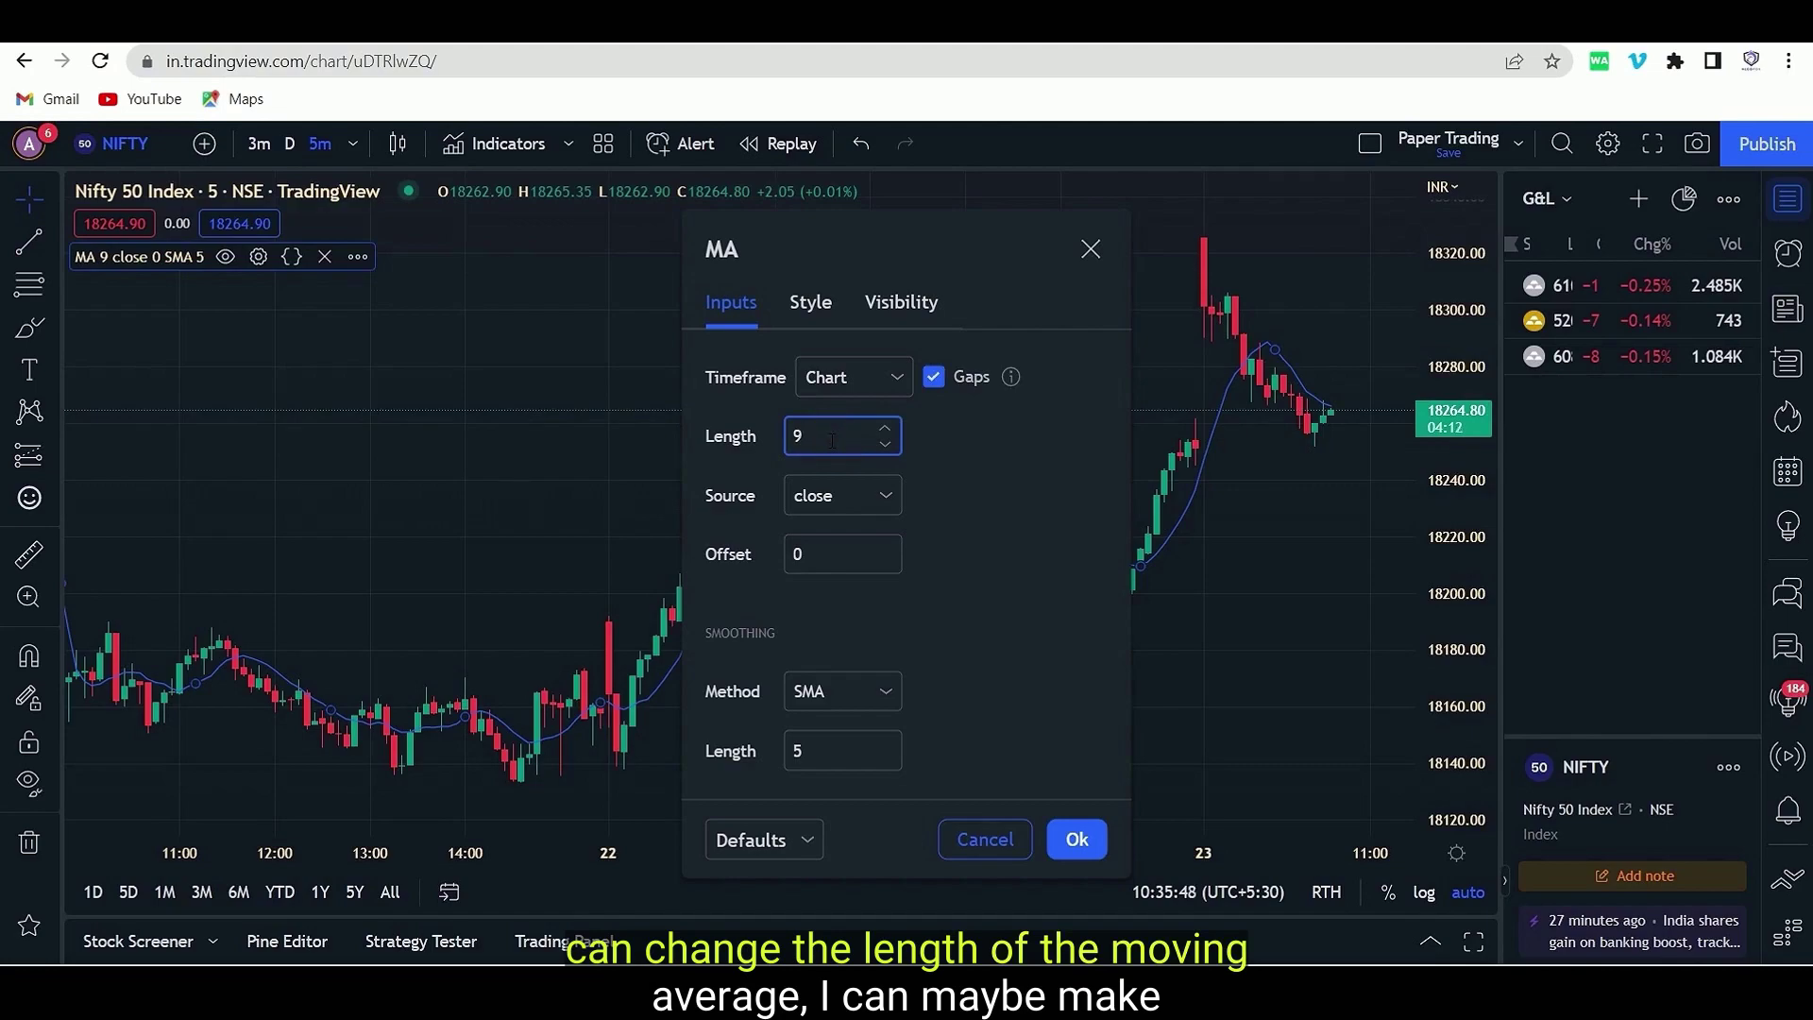
pyautogui.press('BackSpace')
pyautogui.write('20')
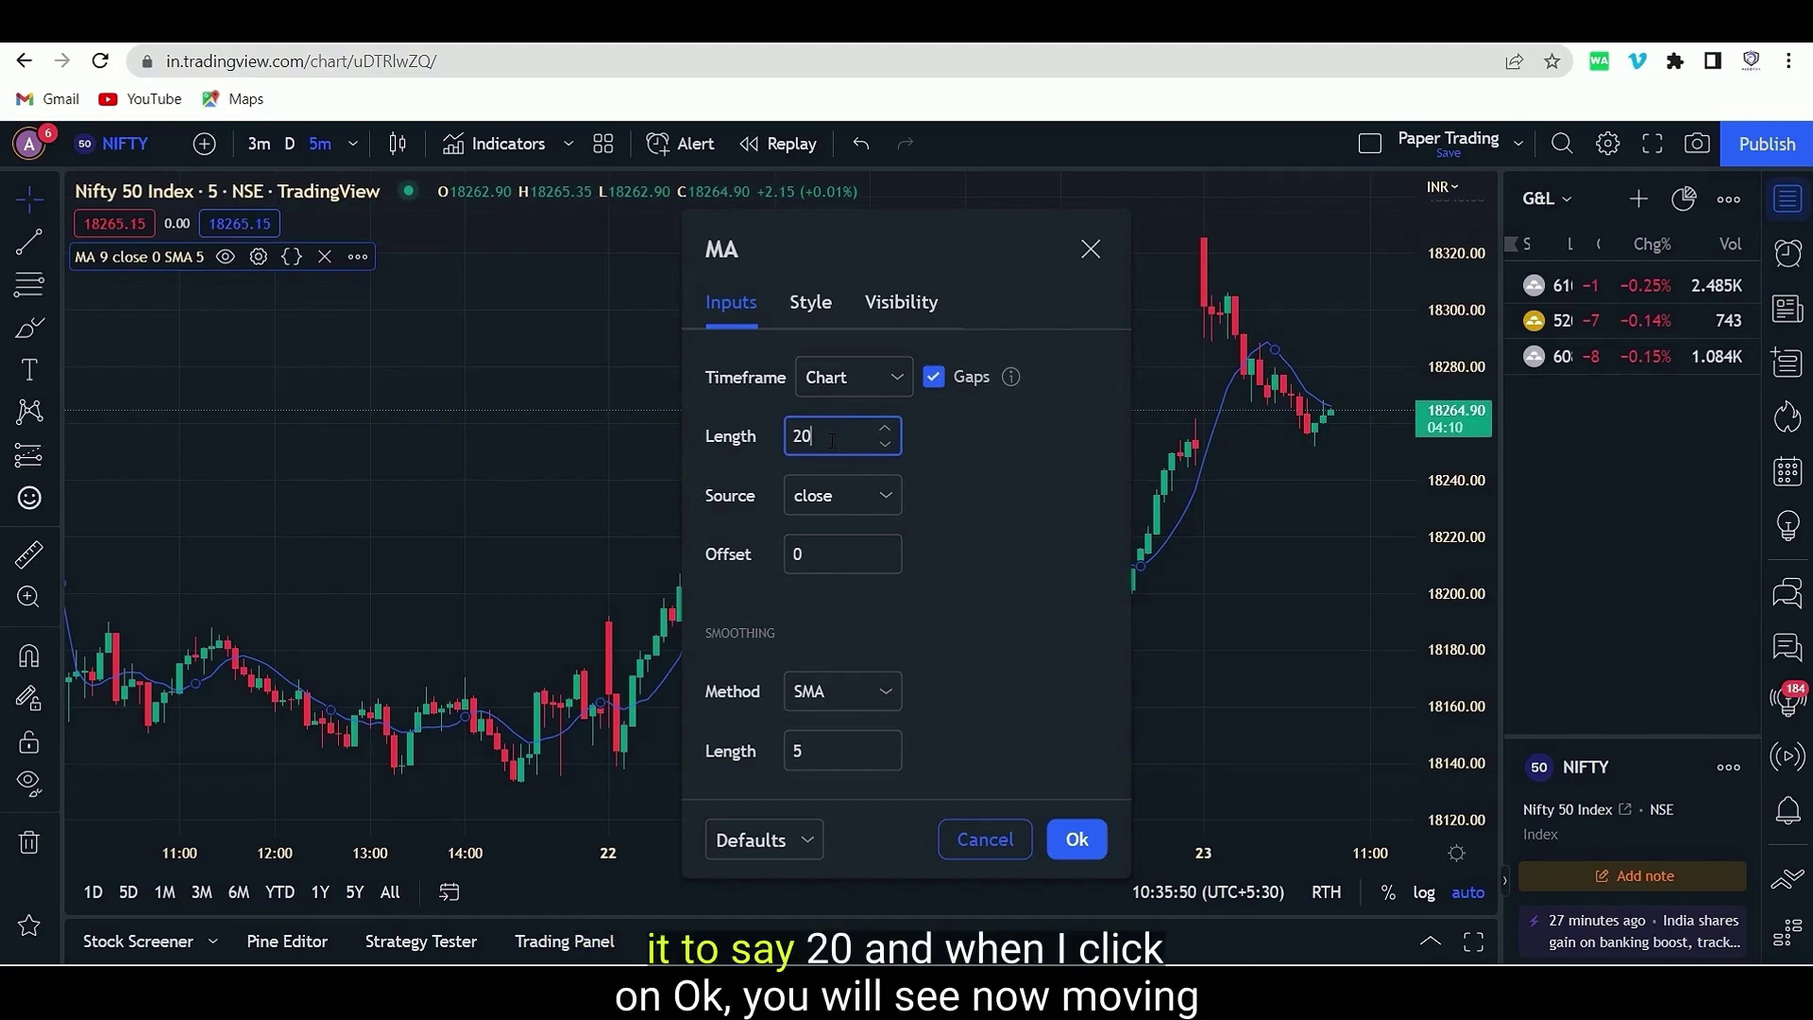
pyautogui.click(1081, 842)
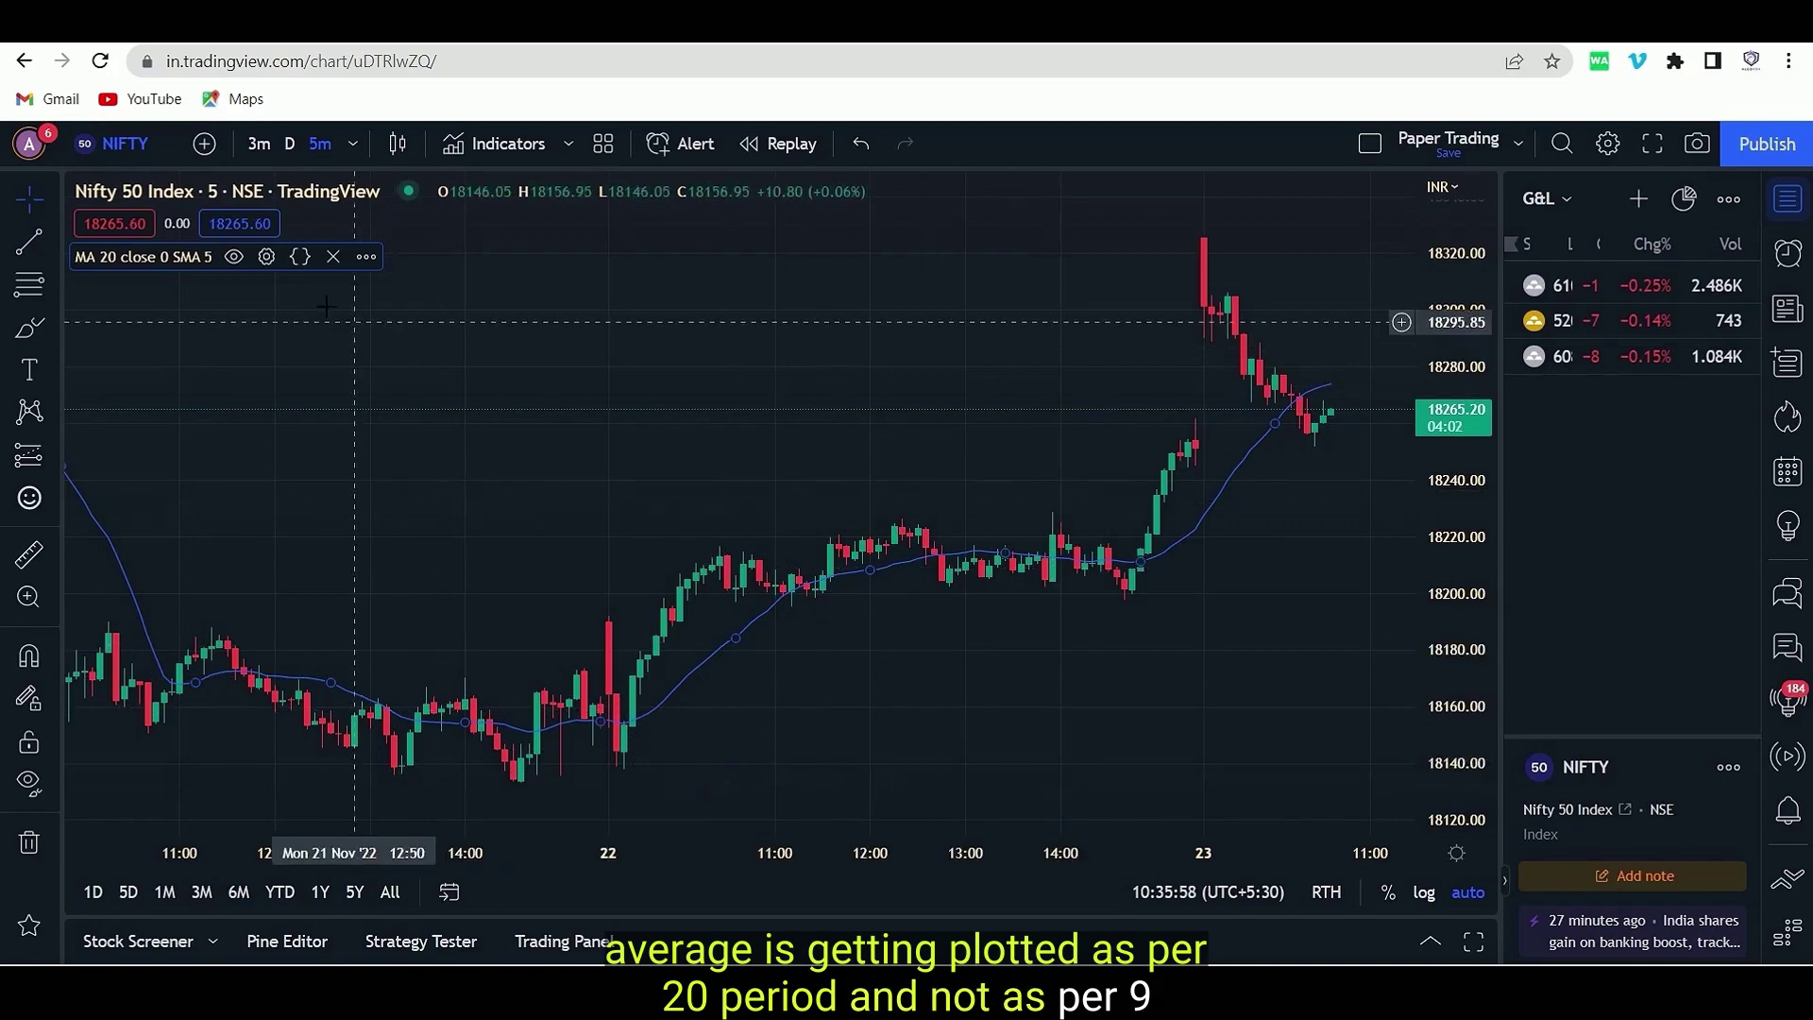
pyautogui.click(265, 257)
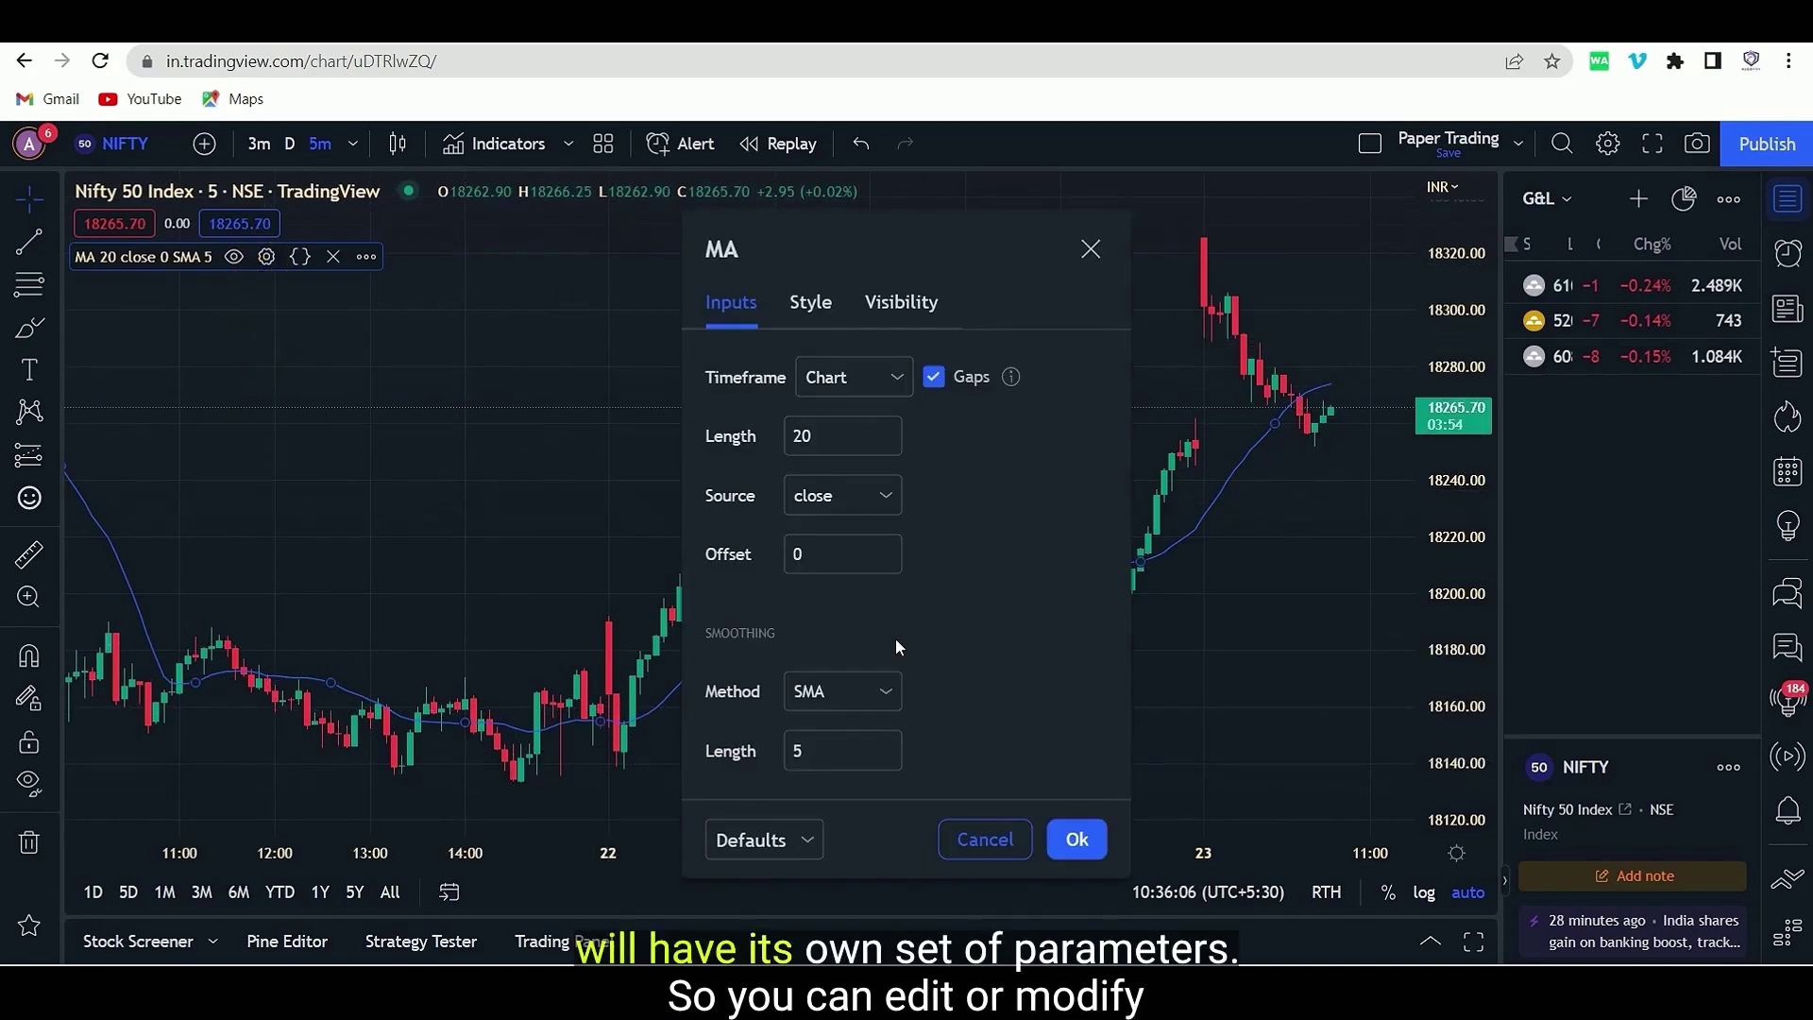
pyautogui.click(1095, 846)
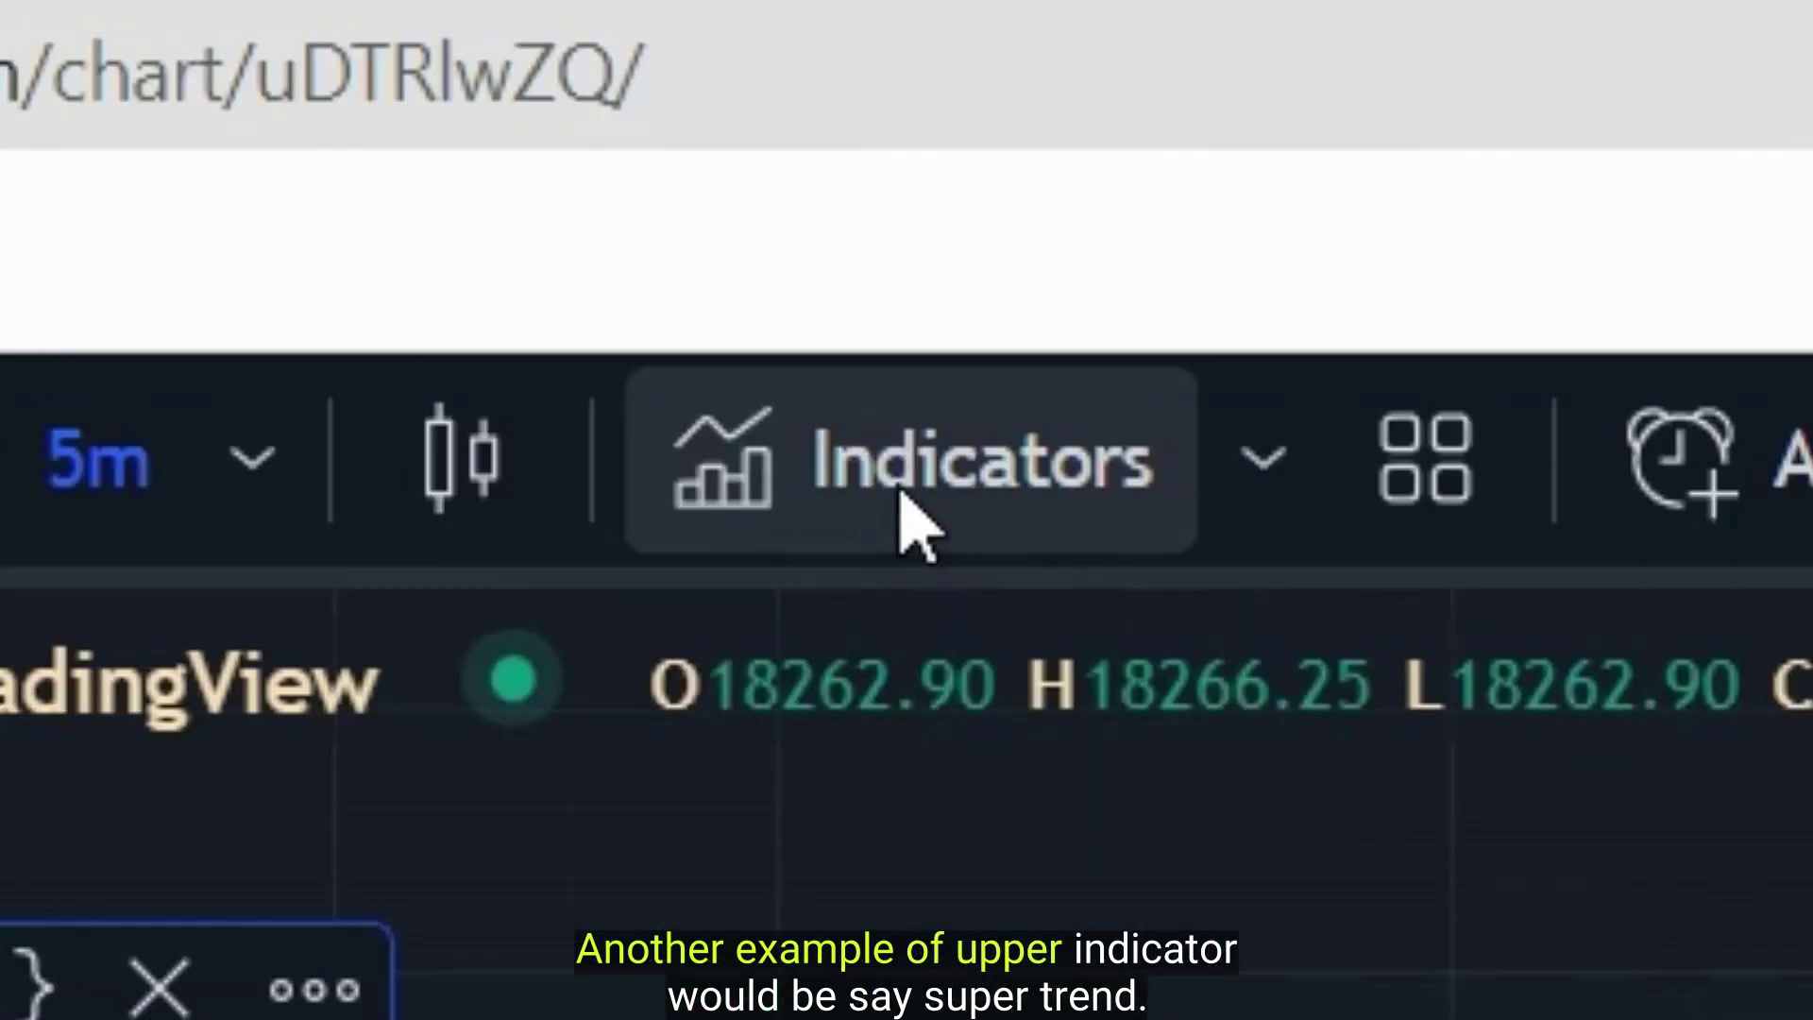
# Step: Search the indicators for "super" and add the favourite Supertrend indicator to the chart
pyautogui.click(489, 148)
pyautogui.write('super')
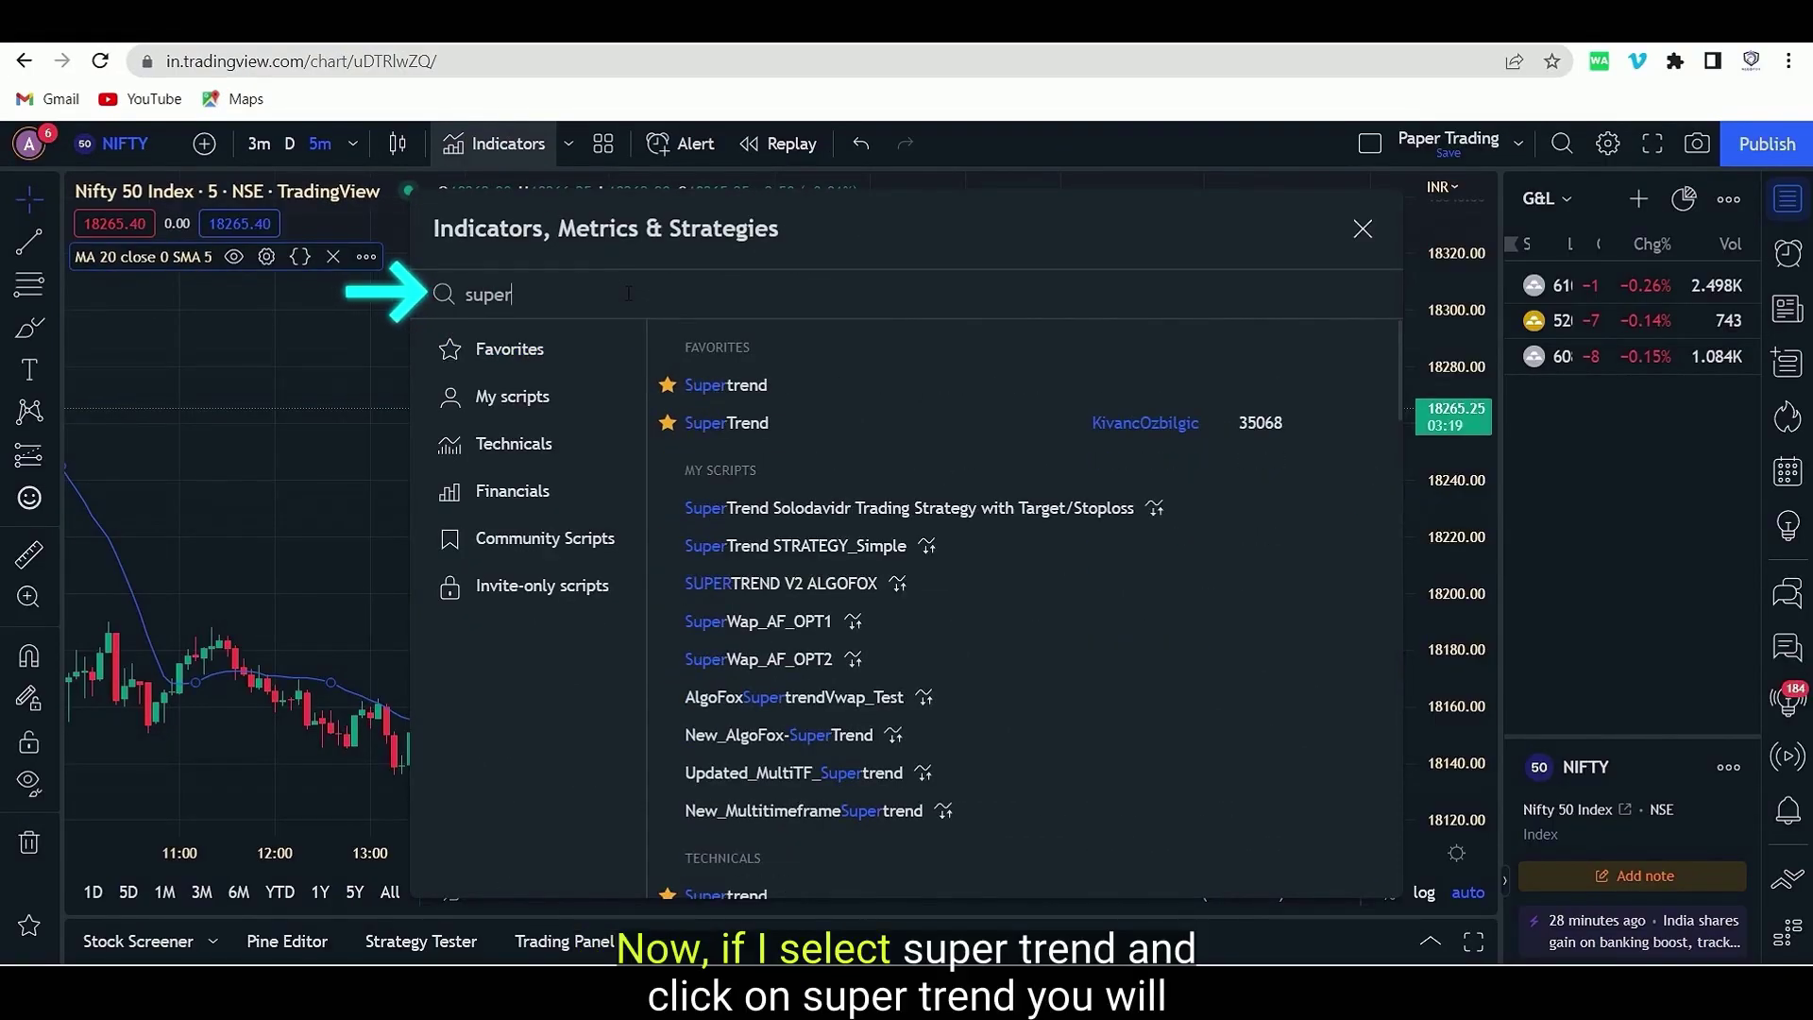
pyautogui.click(773, 388)
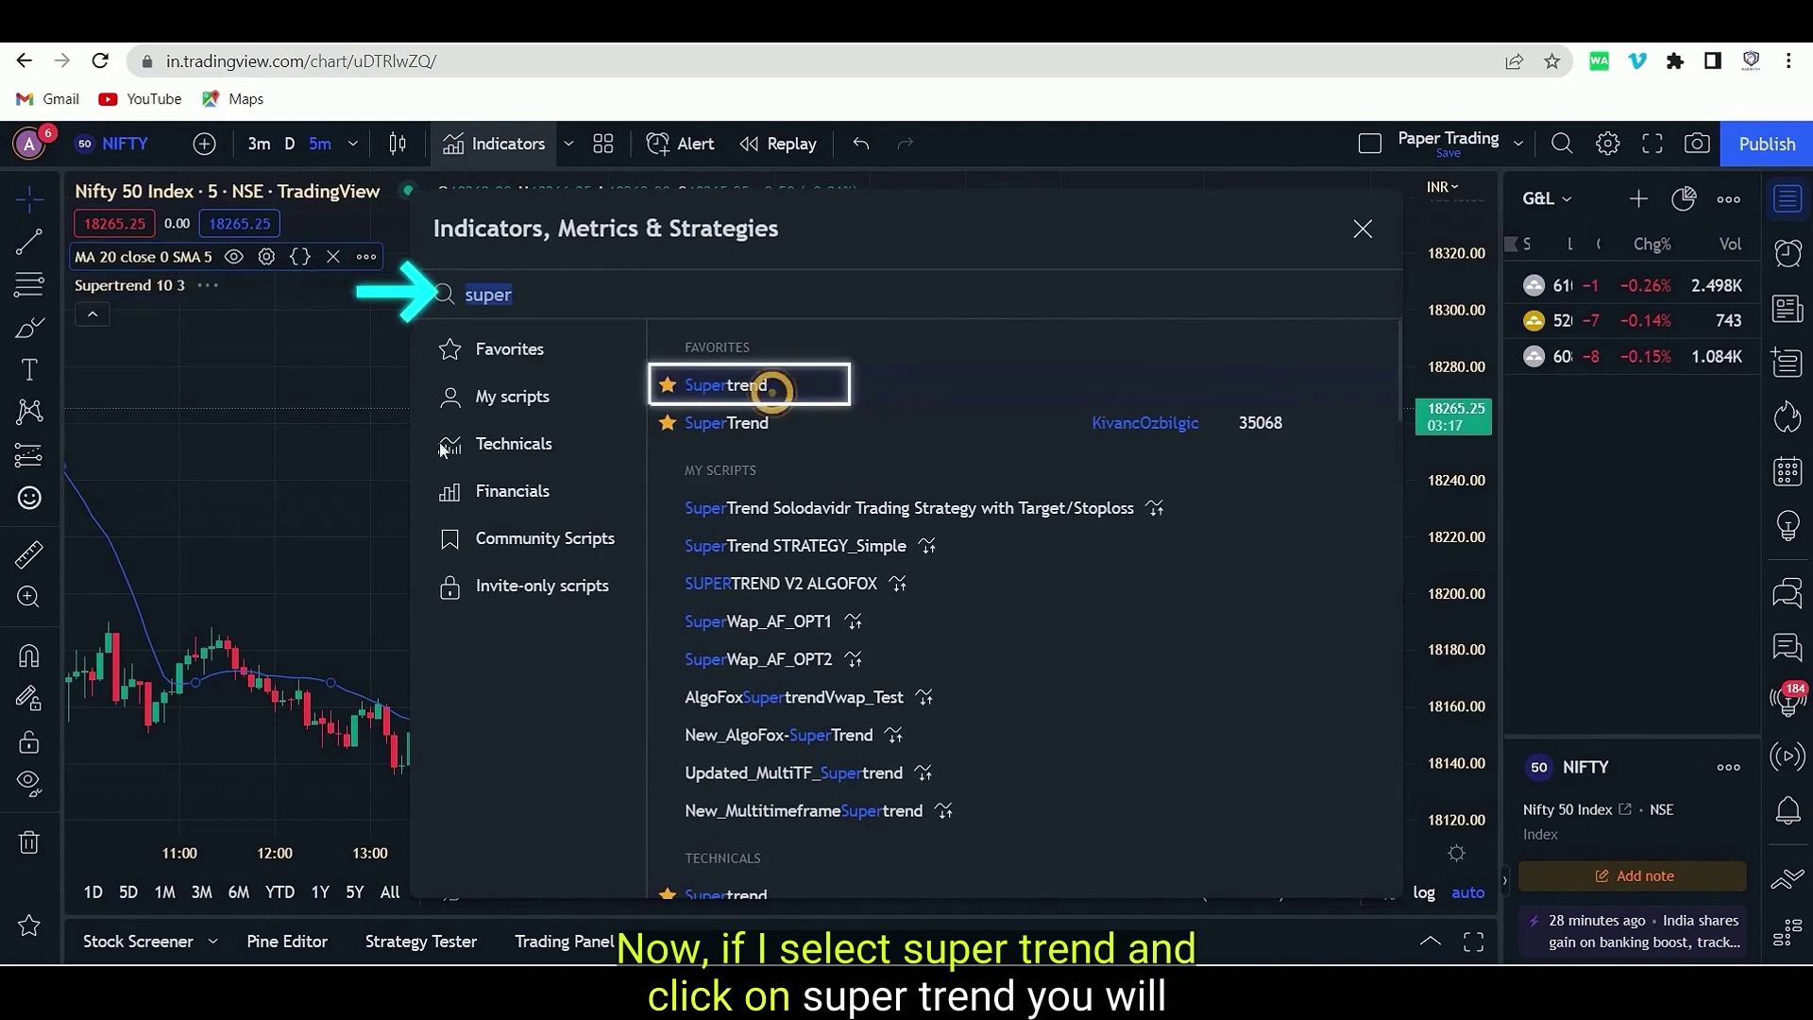
pyautogui.click(356, 454)
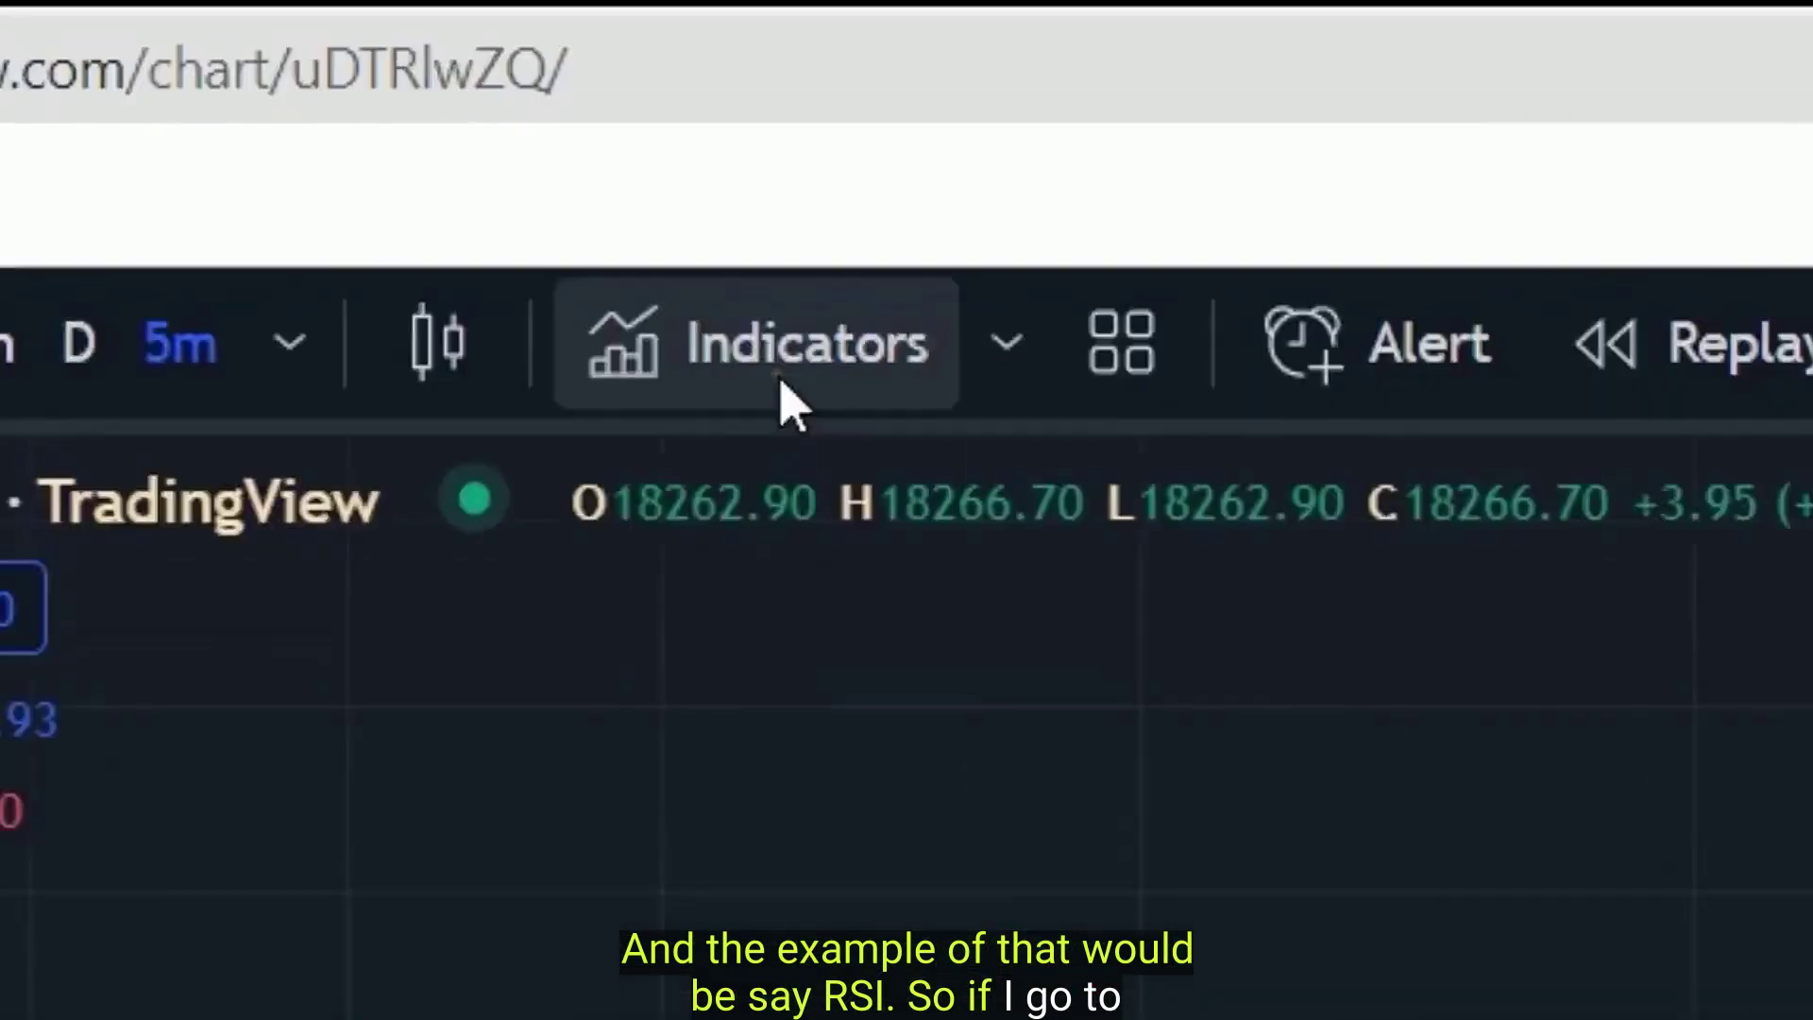
# Step: Search the indicators for "rsi" and add the Relative Strength Index to the chart
pyautogui.click(501, 154)
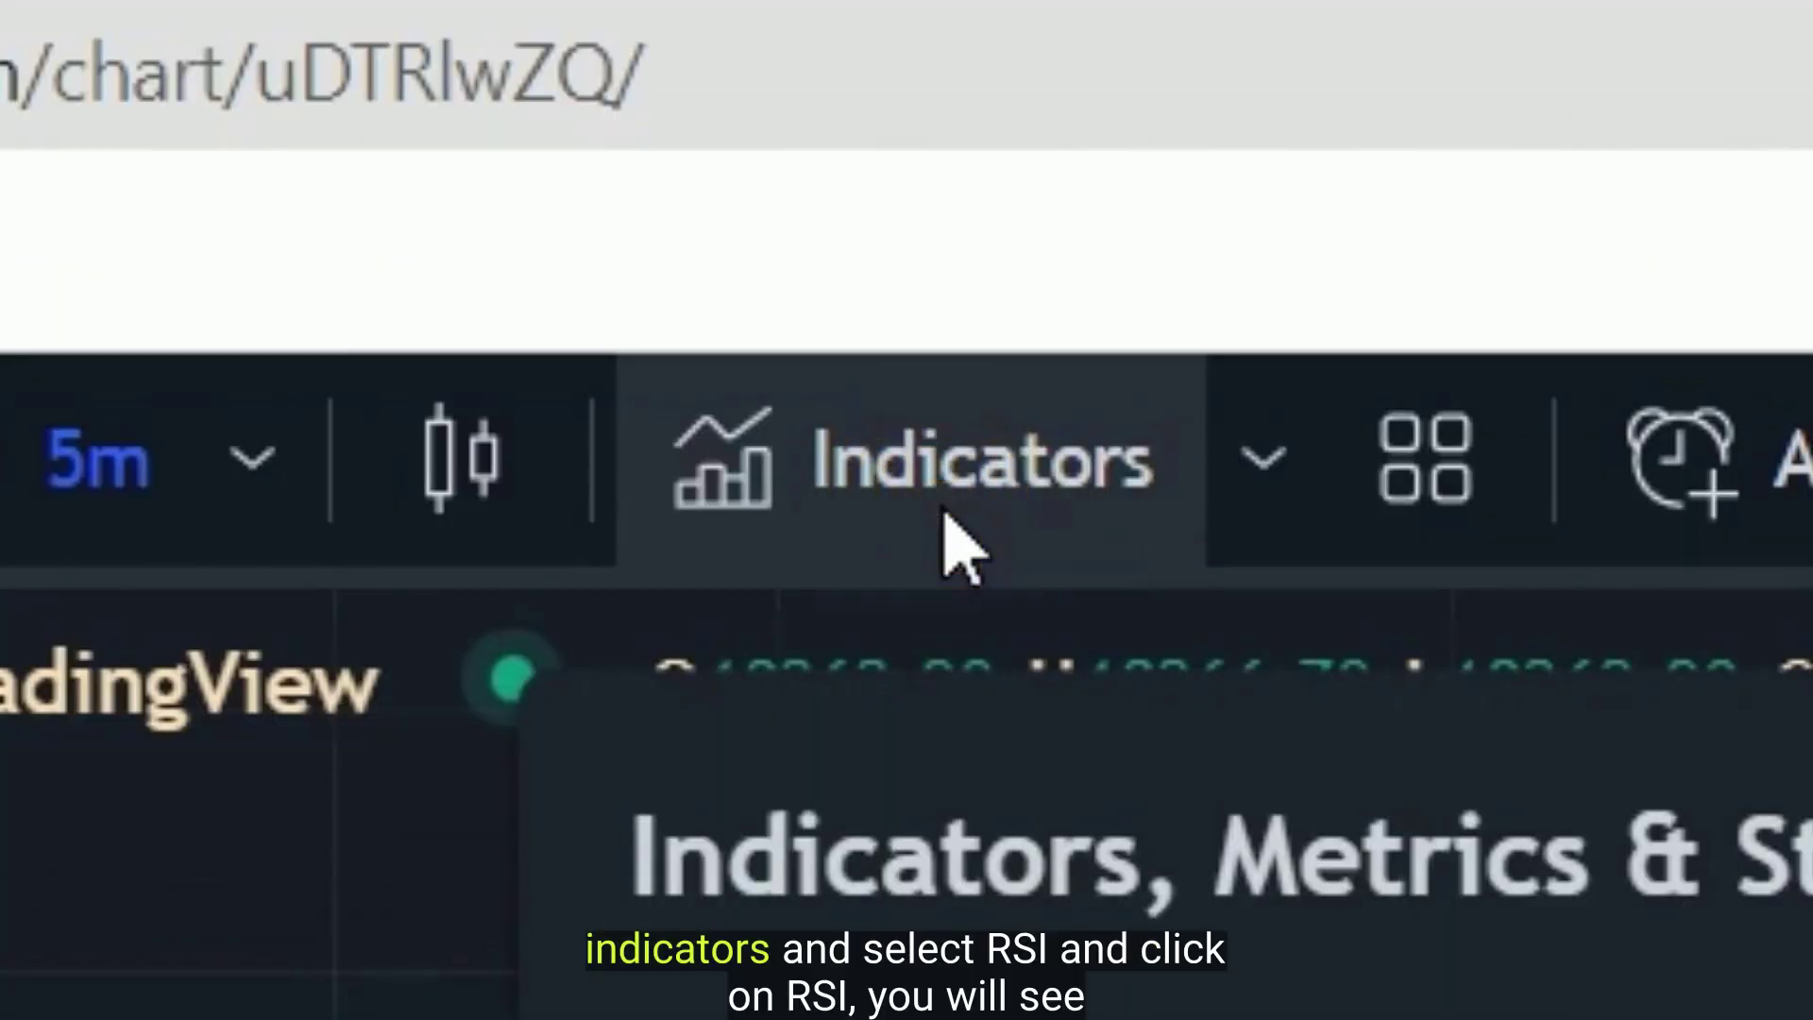
pyautogui.write('rsi')
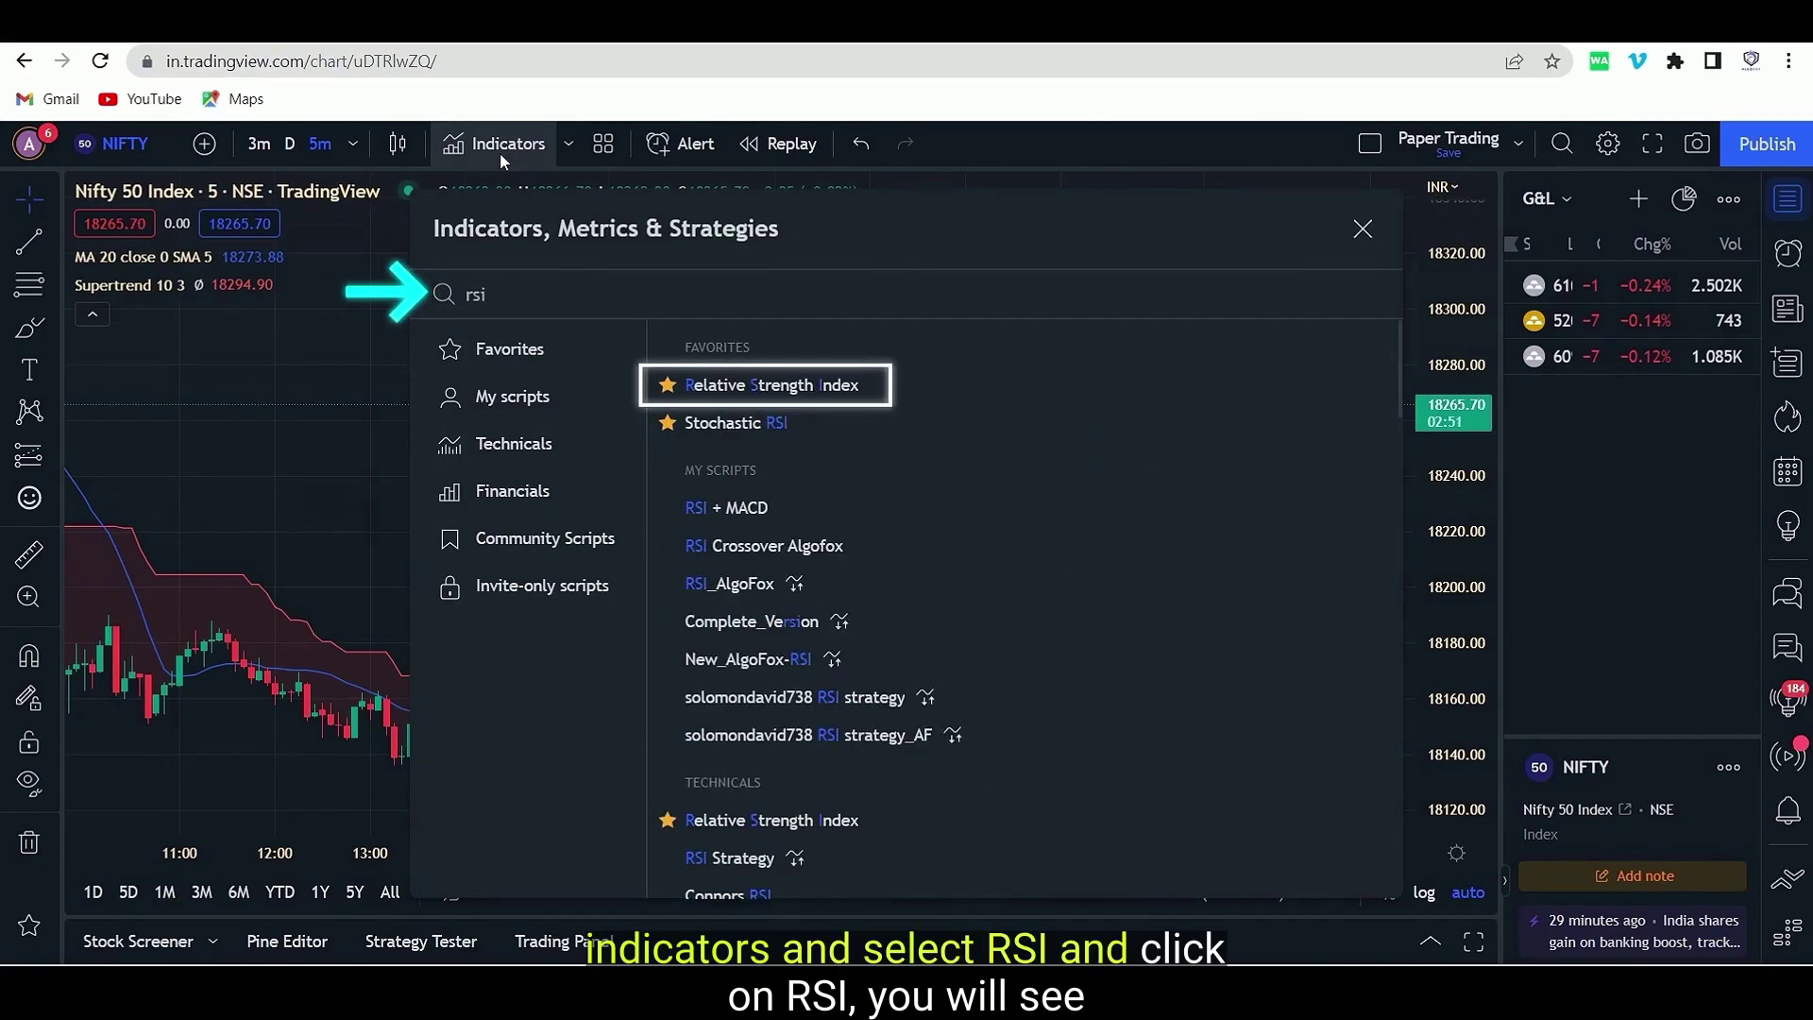
pyautogui.click(810, 385)
pyautogui.click(370, 372)
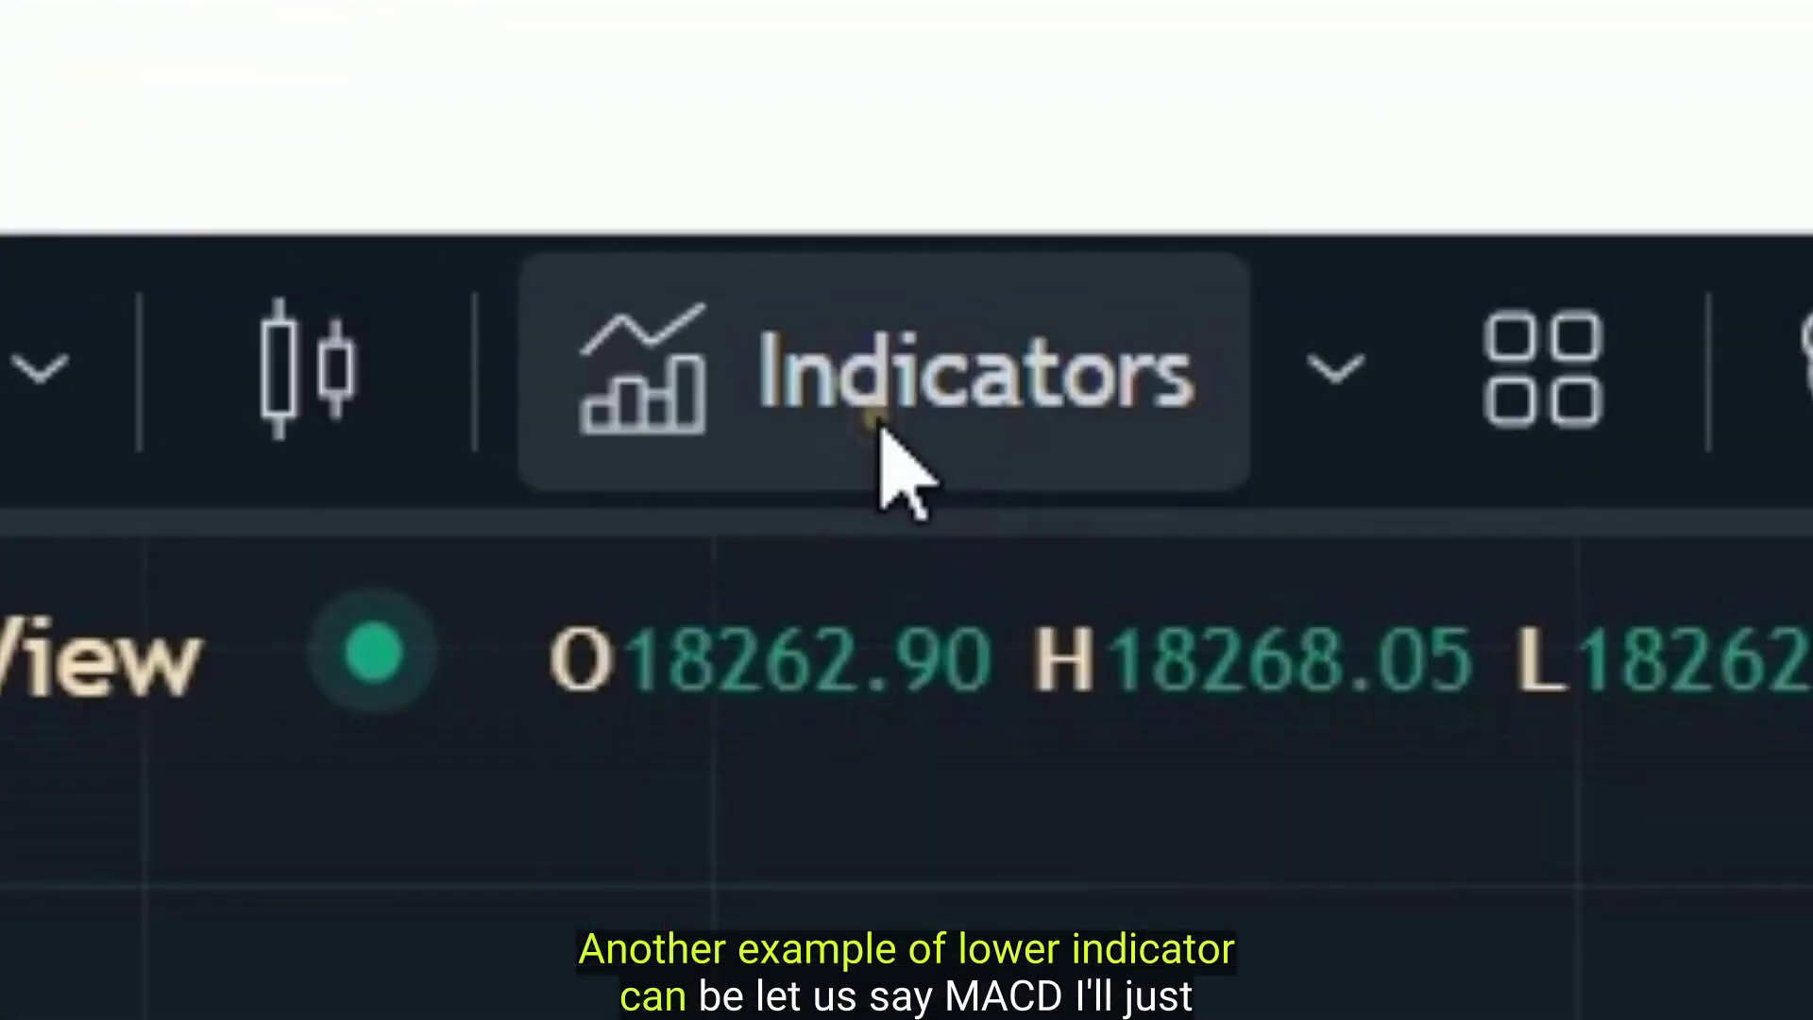
# Step: Add the Moving Average Convergence Divergence indicator by searching for "macd", and move its pane above the RSI pane
pyautogui.click(505, 144)
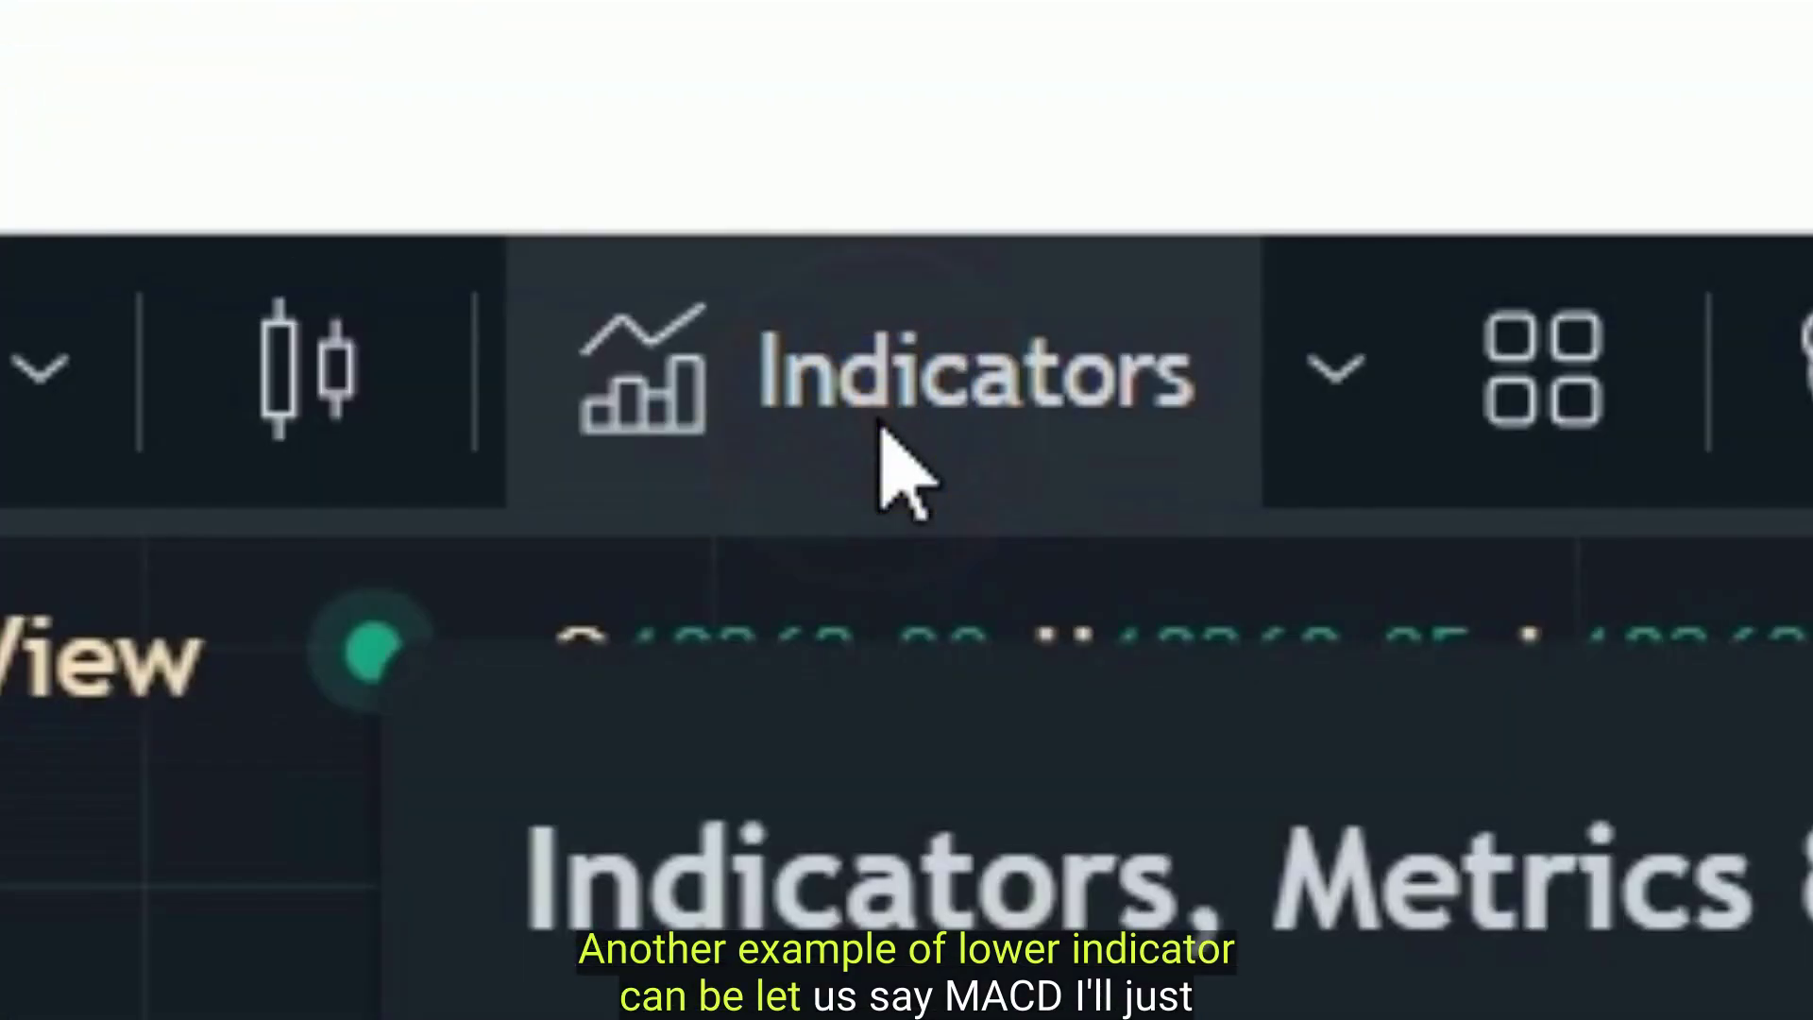
pyautogui.write('macd')
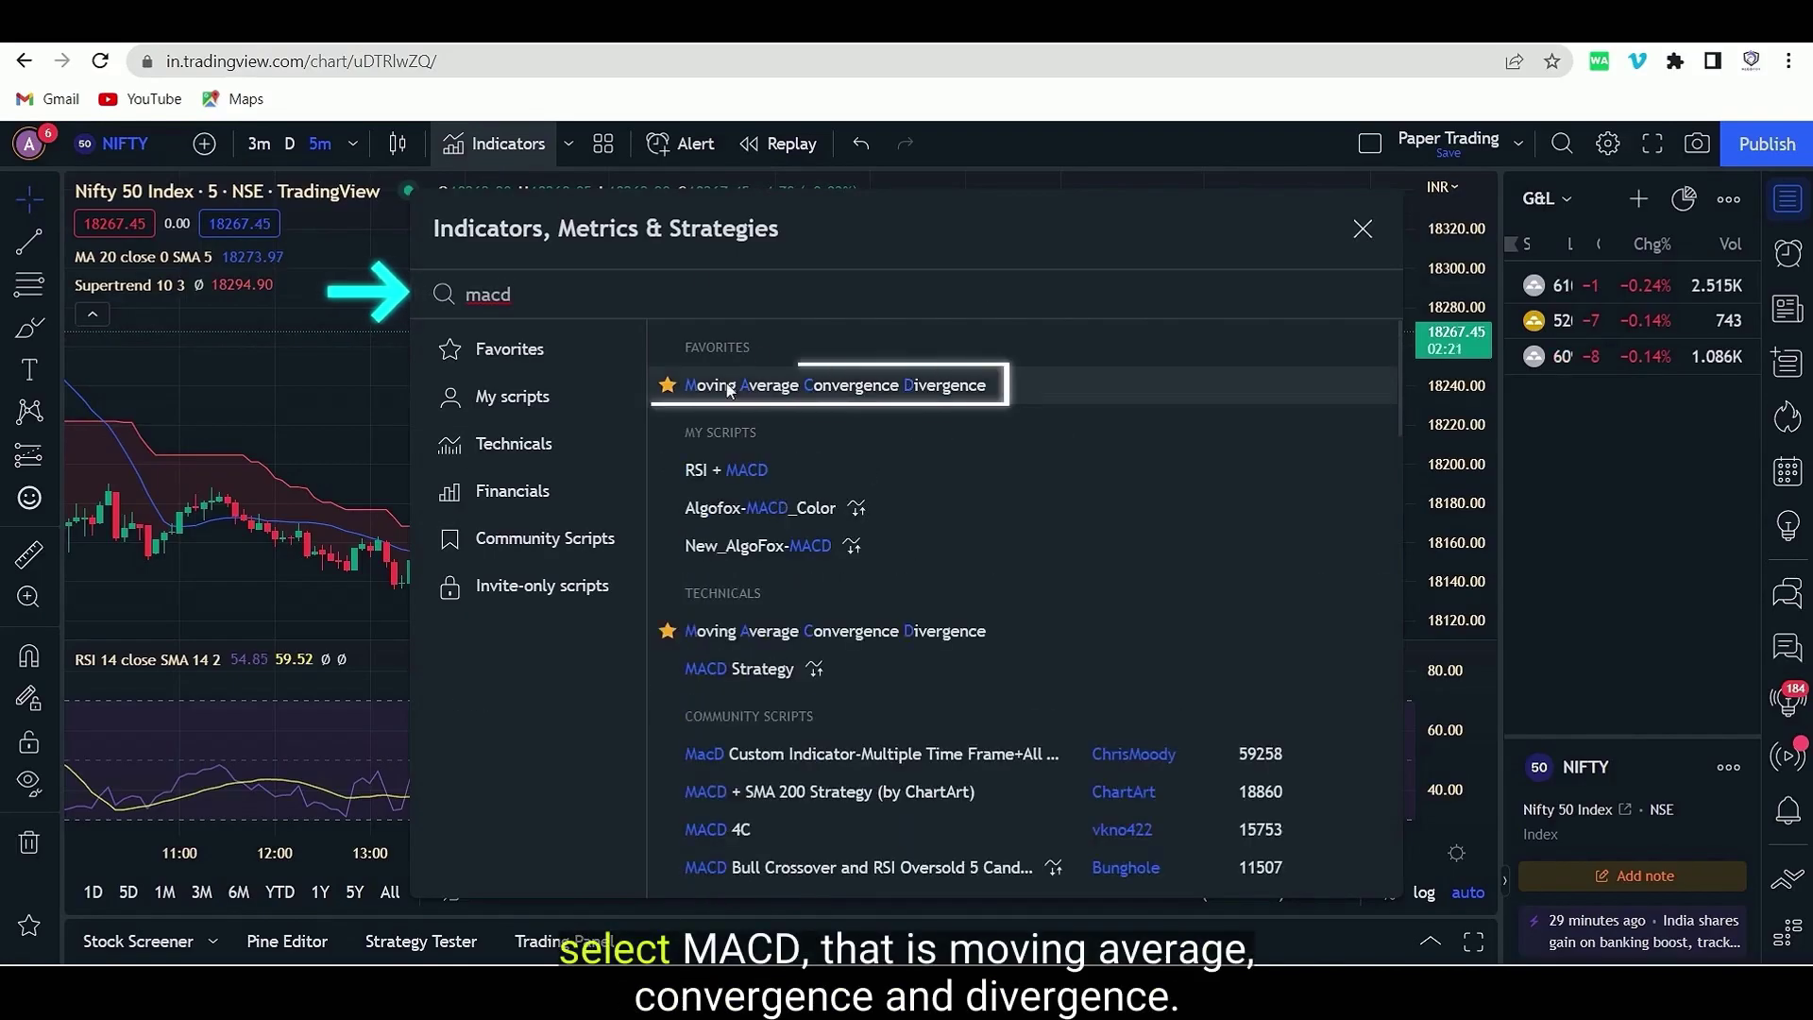
pyautogui.click(800, 388)
pyautogui.click(330, 347)
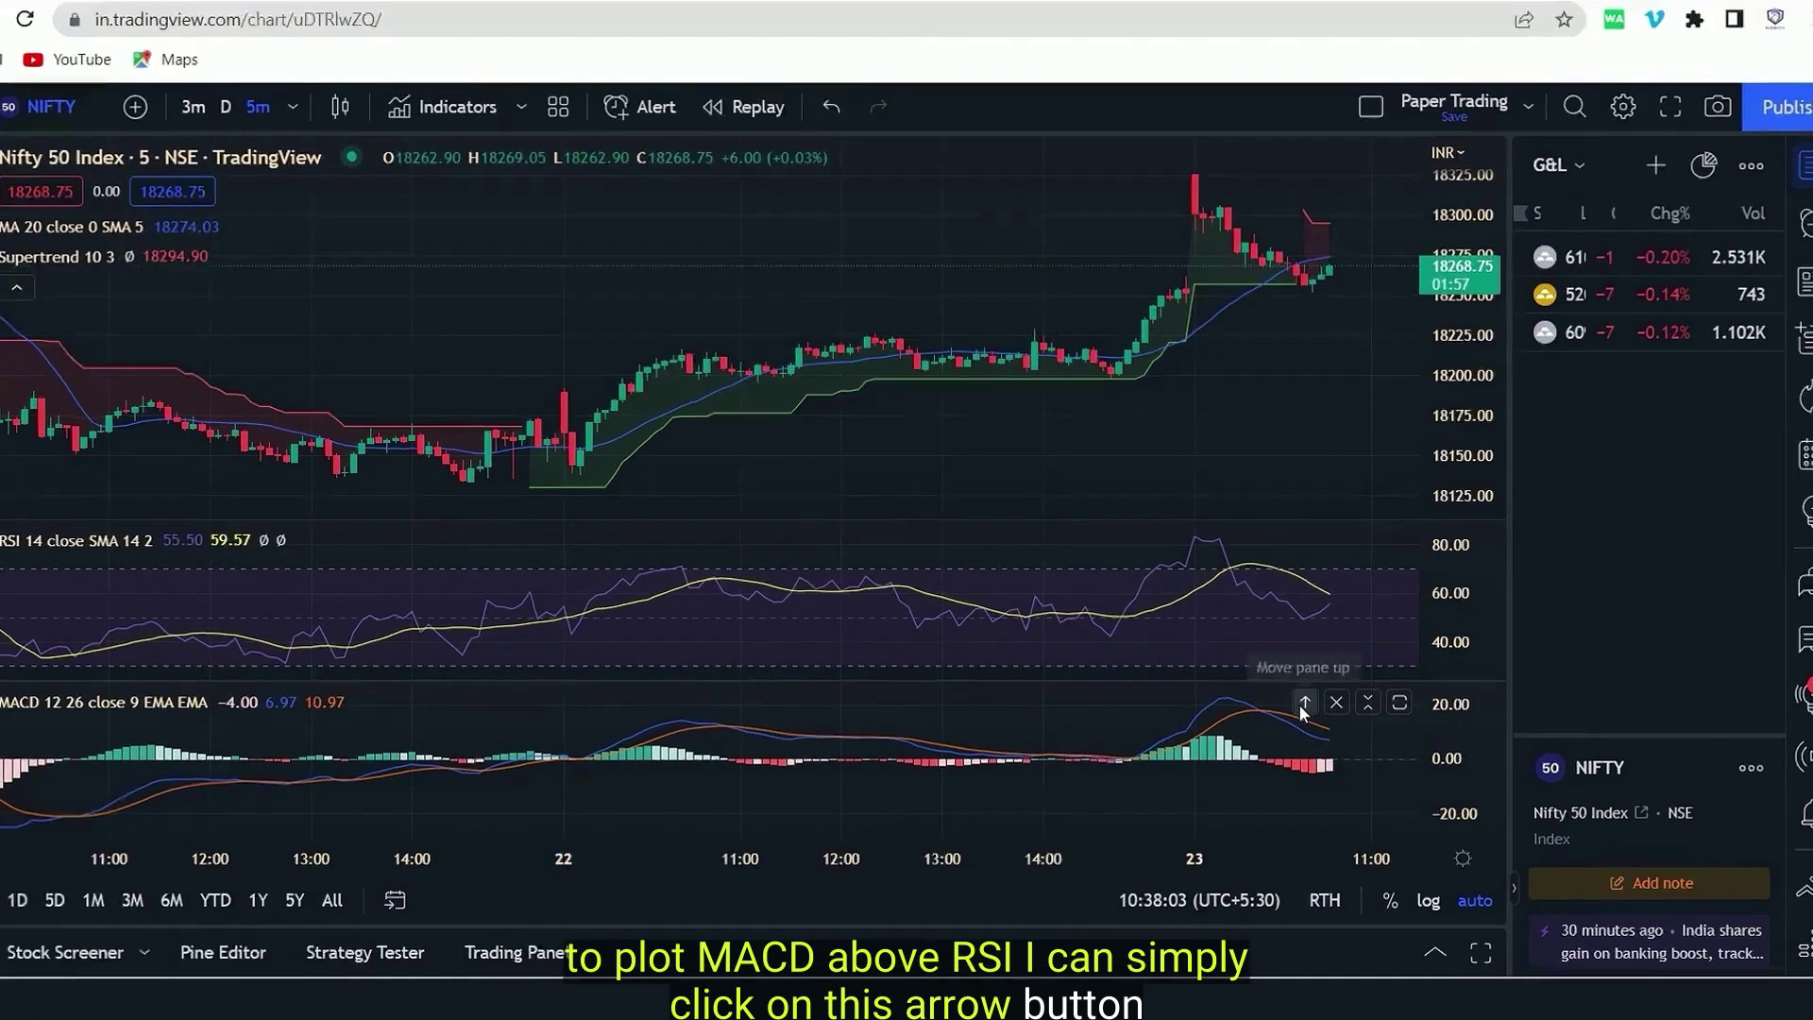
pyautogui.click(1029, 452)
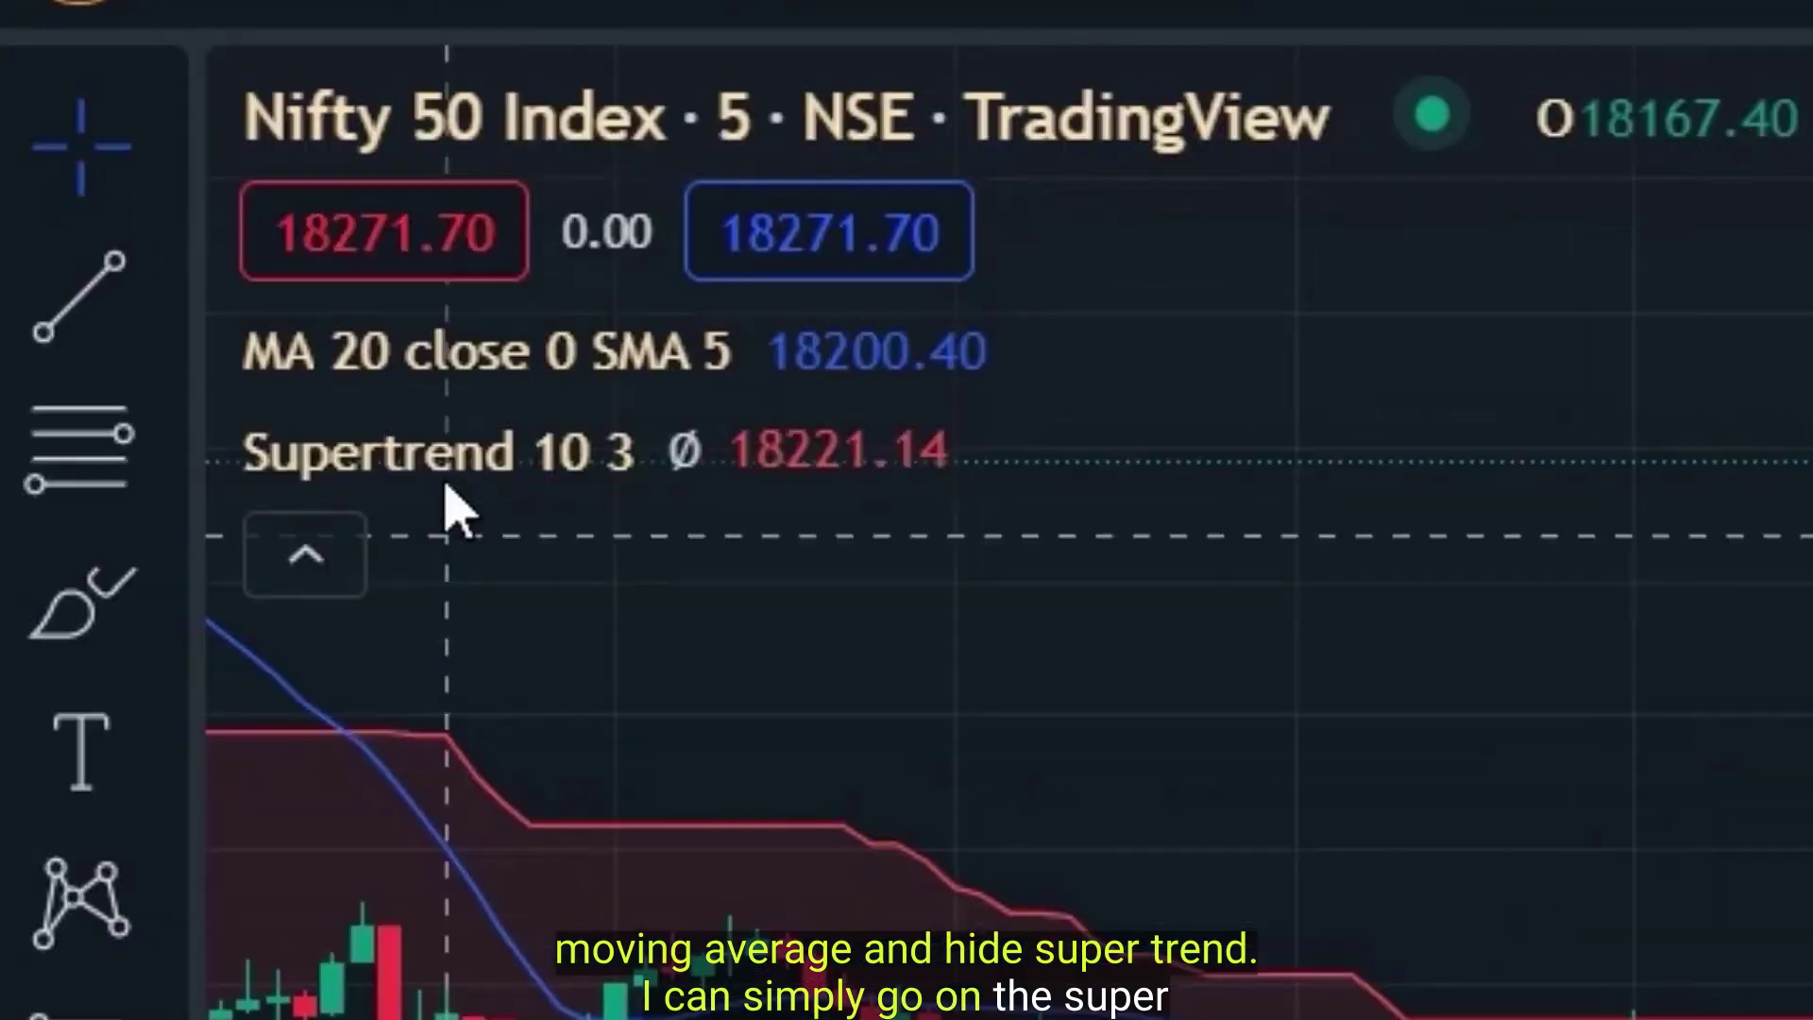
# Step: Hide the Supertrend and the 20-period moving average on the price chart
pyautogui.moveTo(175, 292)
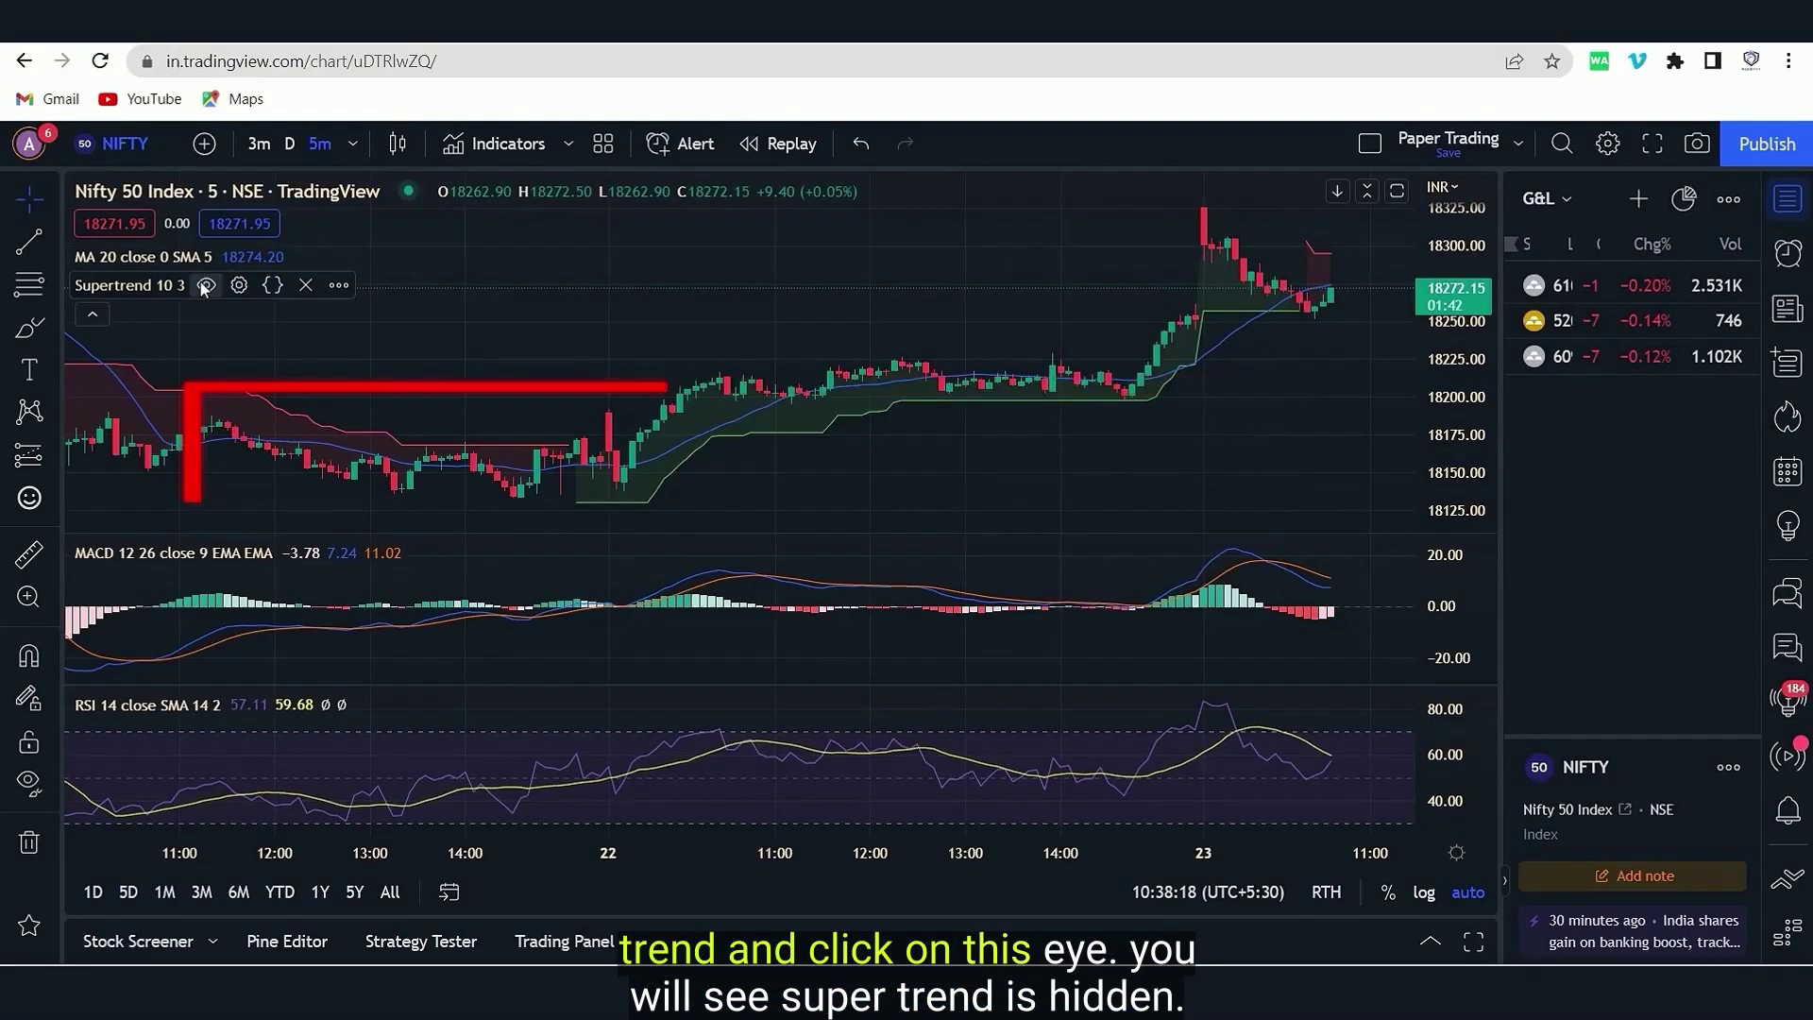
pyautogui.click(711, 452)
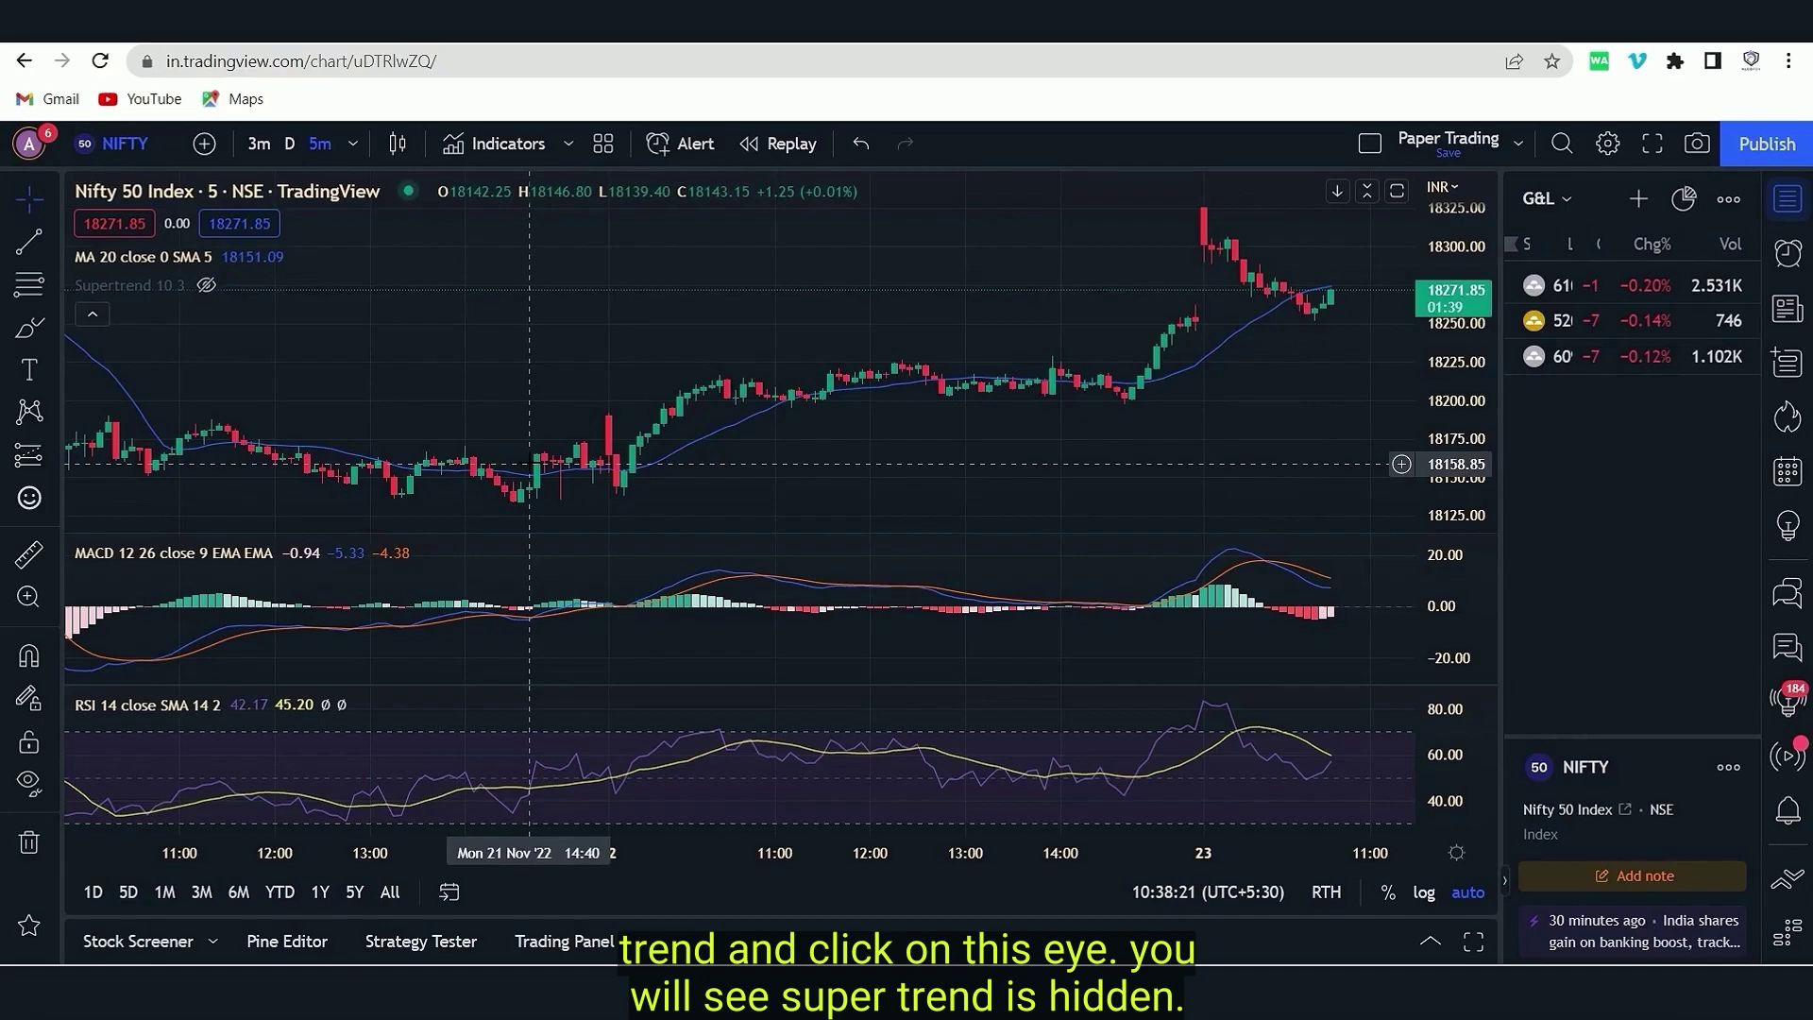
pyautogui.moveTo(170, 257)
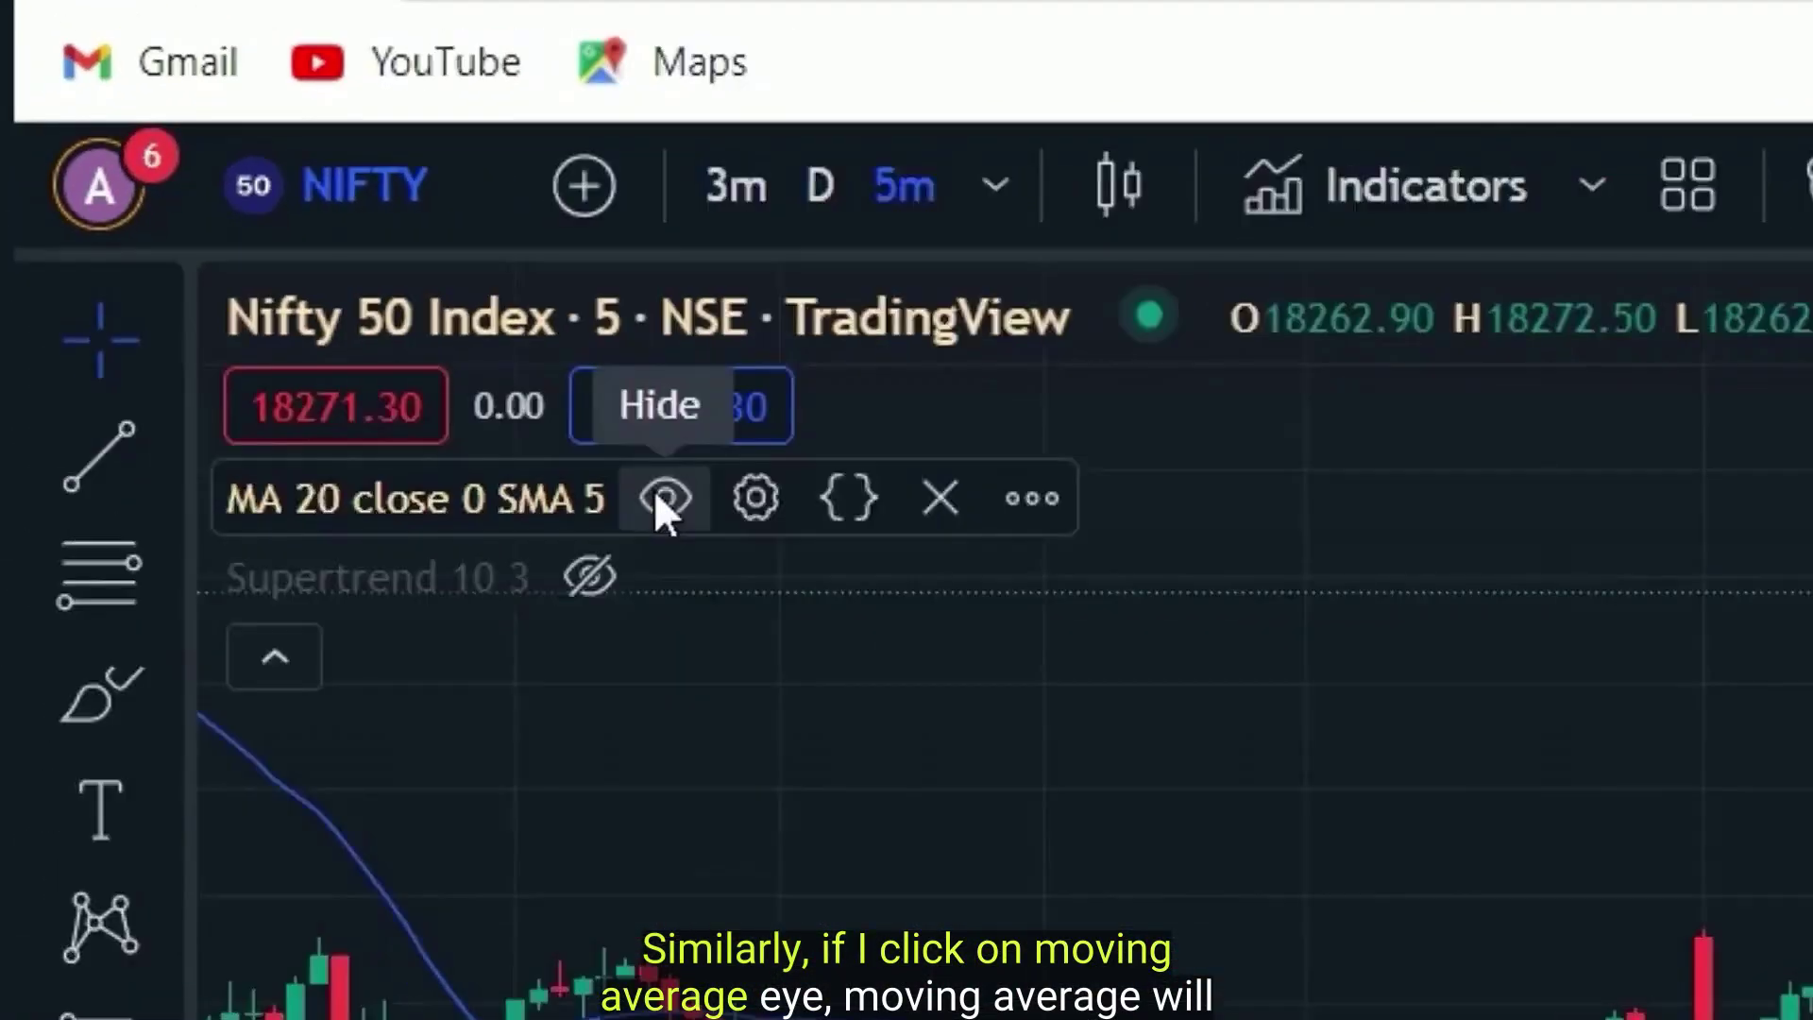
pyautogui.click(795, 569)
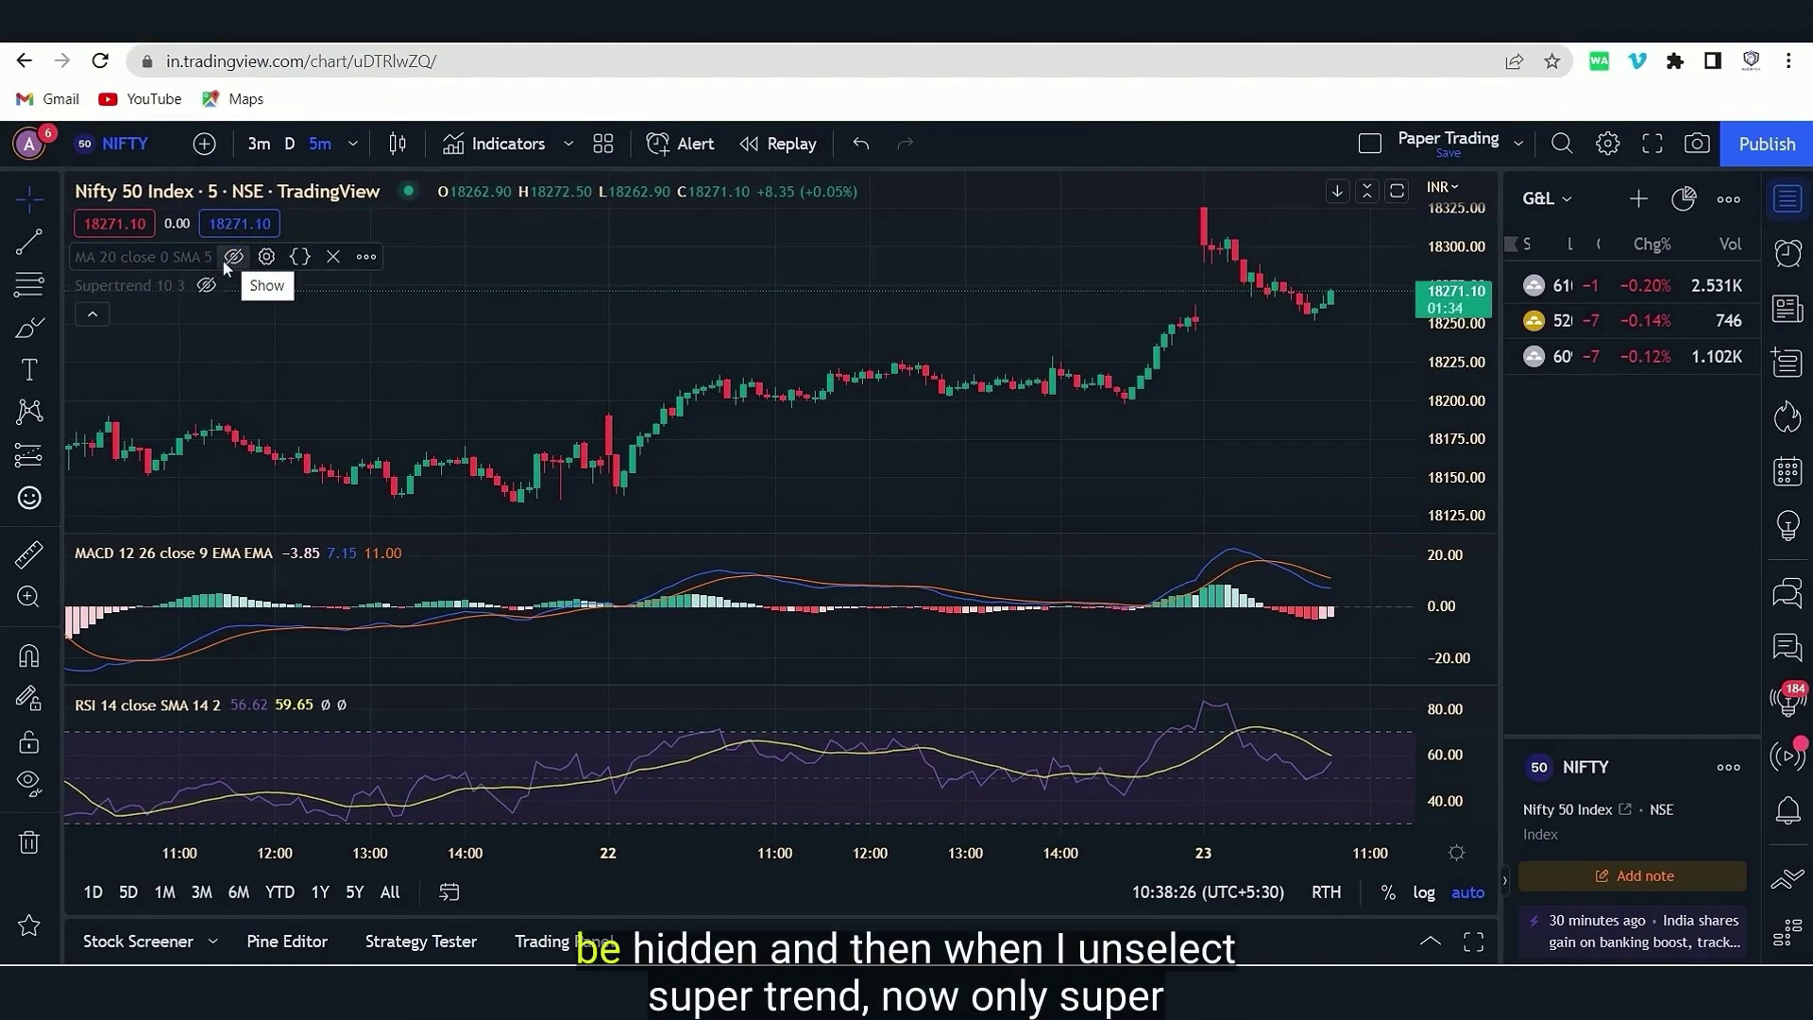
# Step: Toggle the Supertrend's visibility and show both the Supertrend and the moving average on the chart again
pyautogui.click(206, 285)
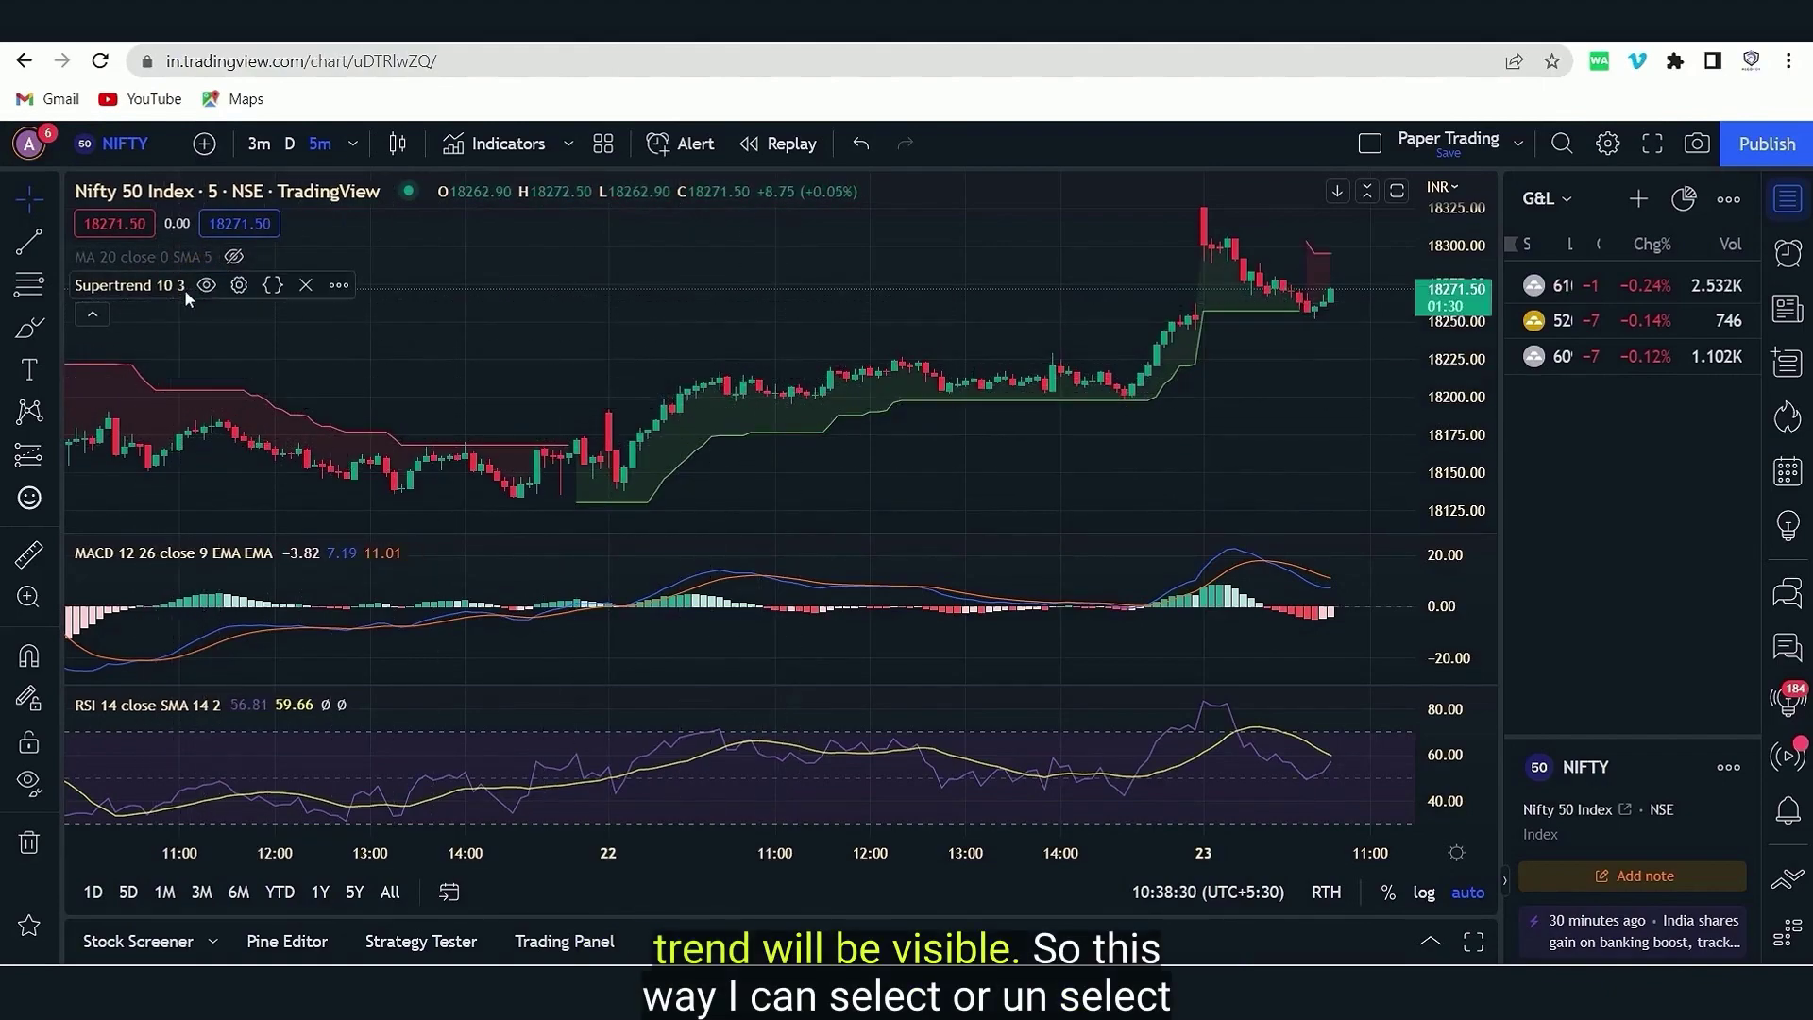
pyautogui.click(205, 285)
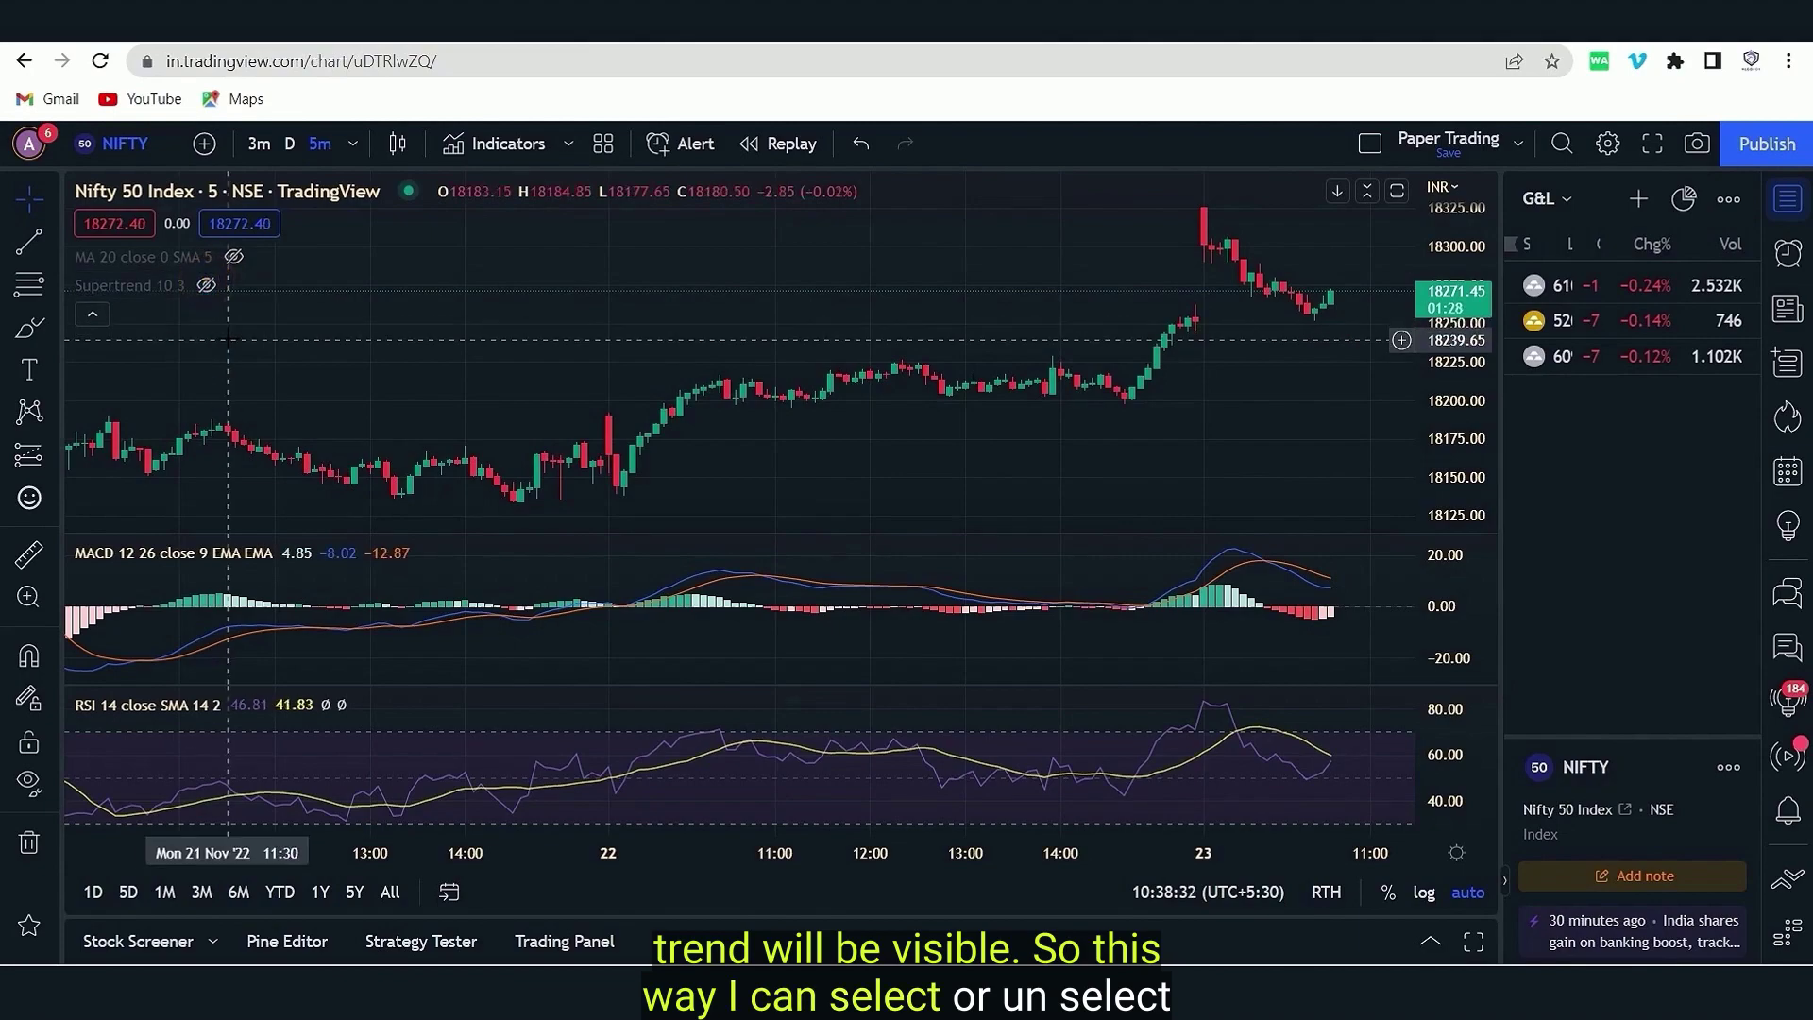
pyautogui.click(206, 287)
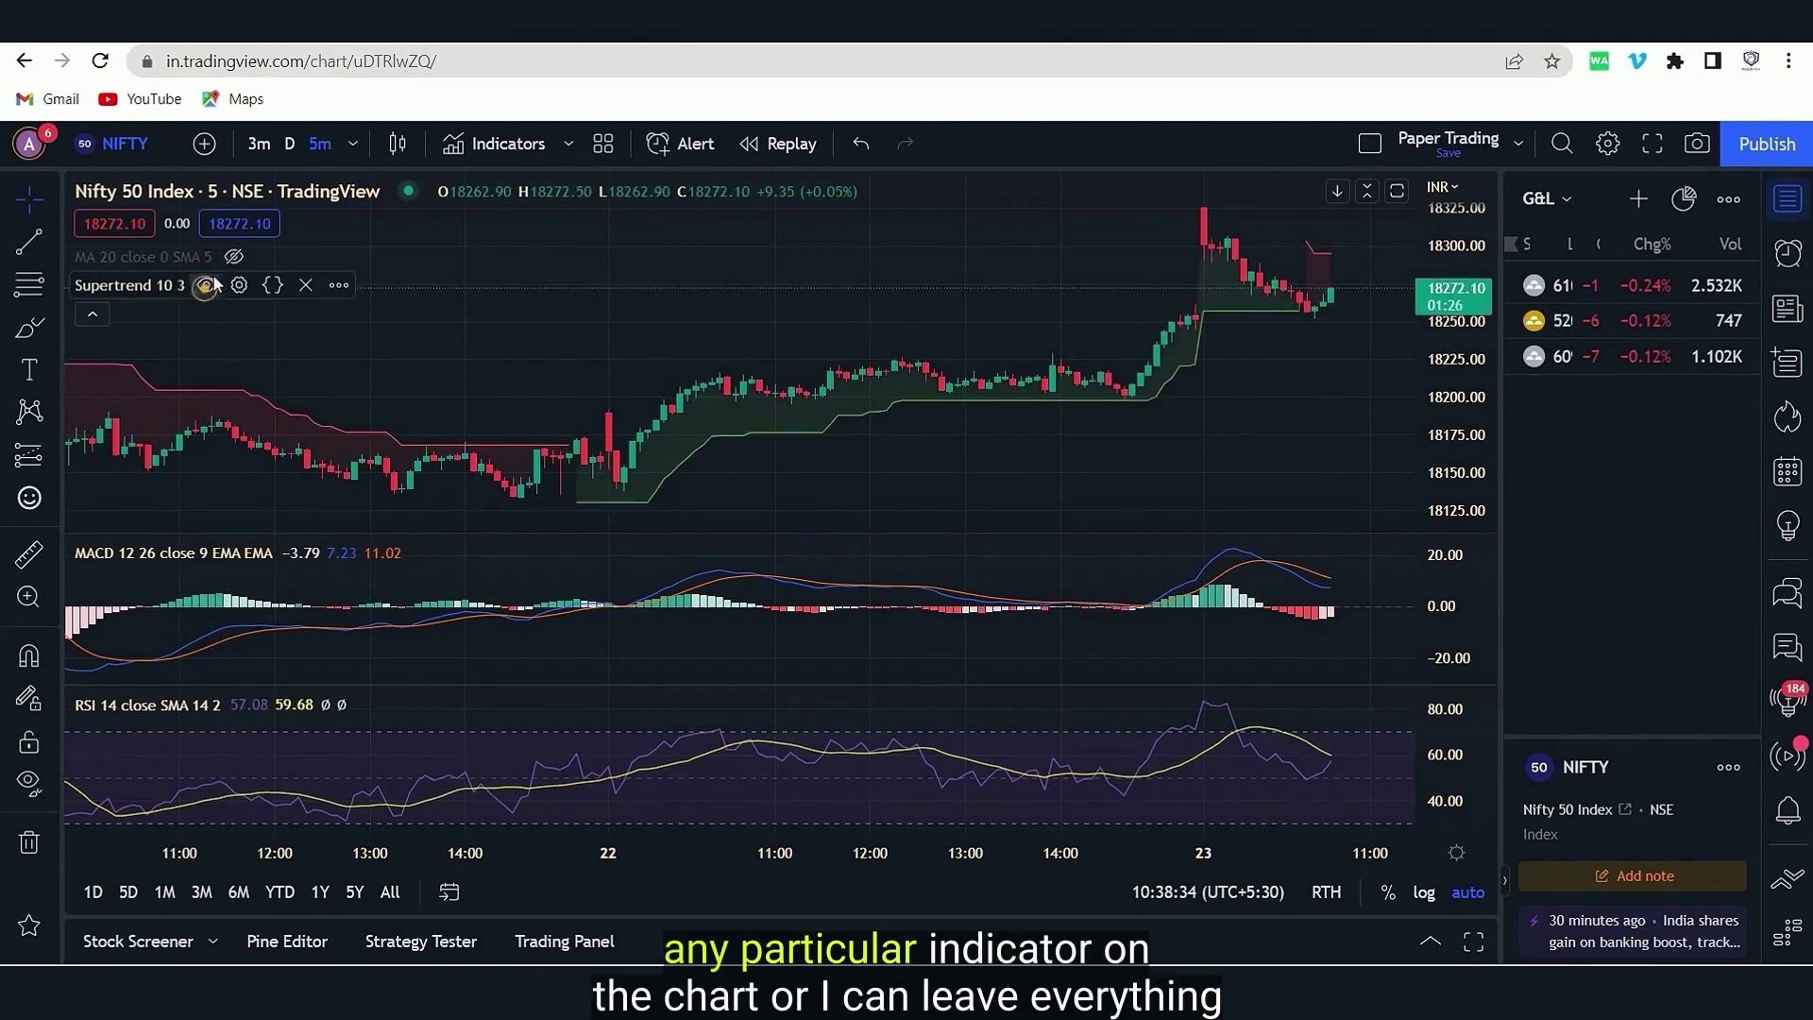
pyautogui.click(232, 257)
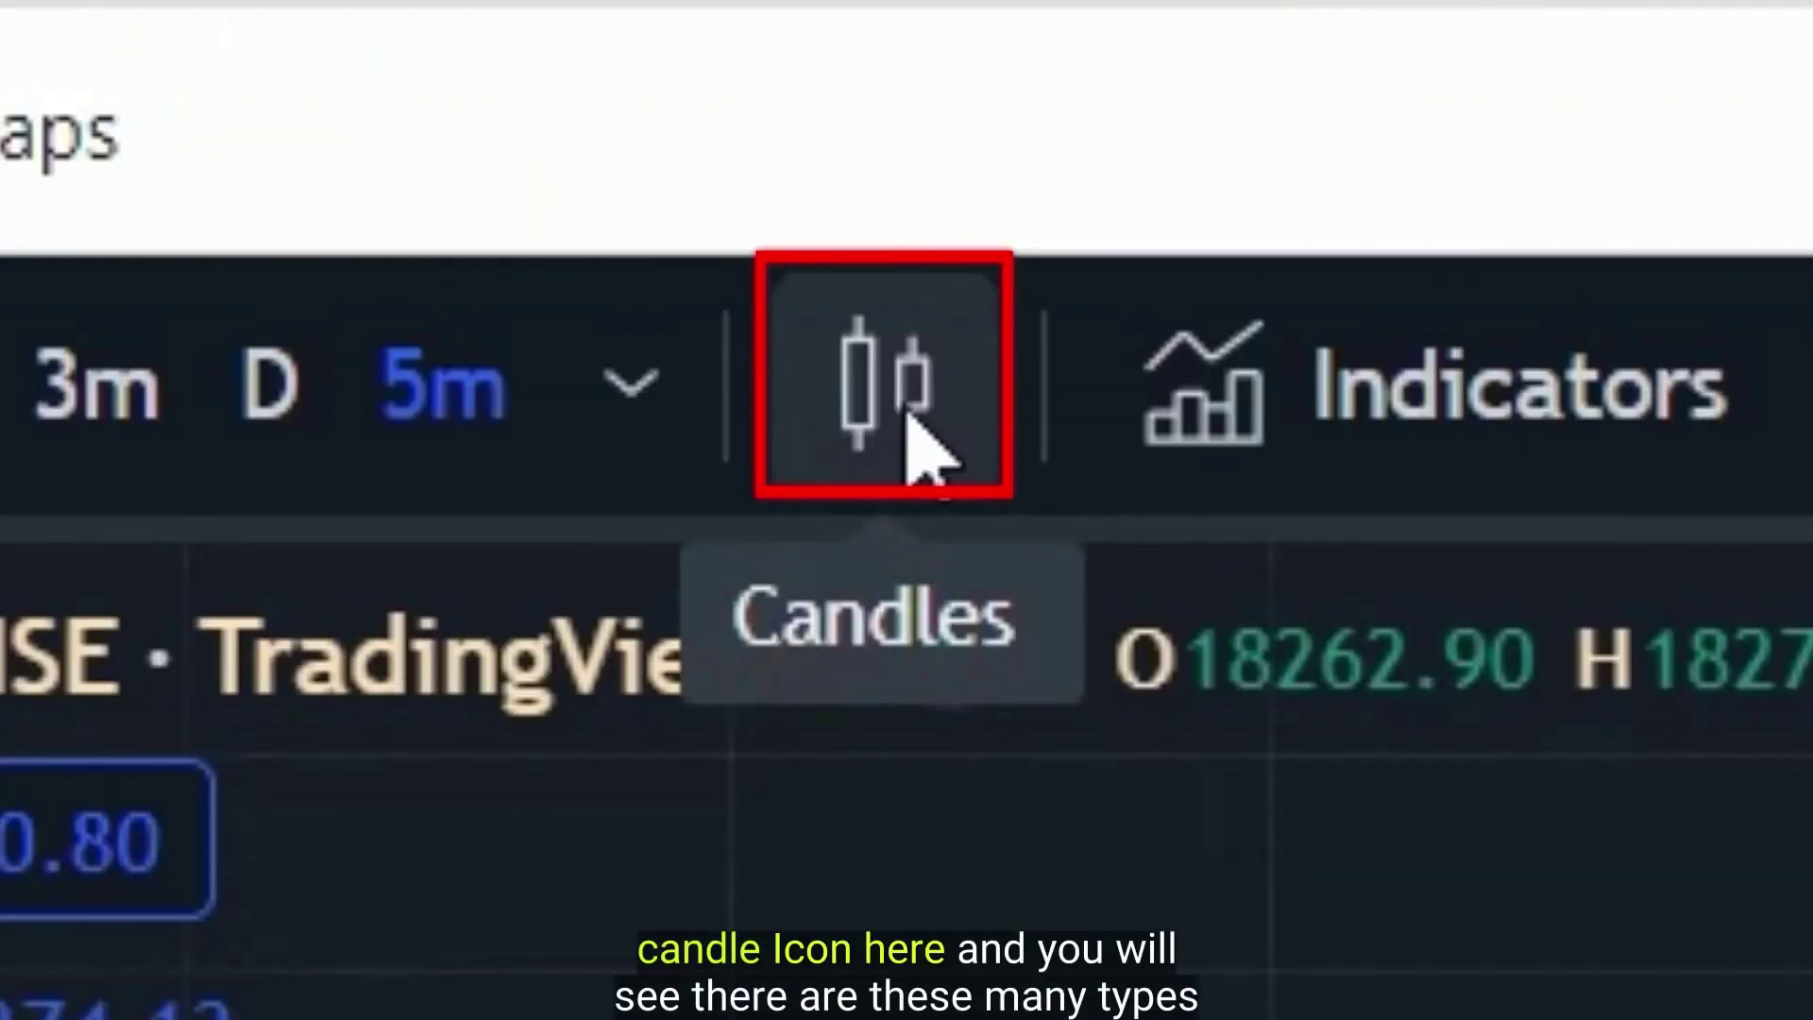
# Step: Change the chart type from candles to Heikin Ashi
pyautogui.click(921, 444)
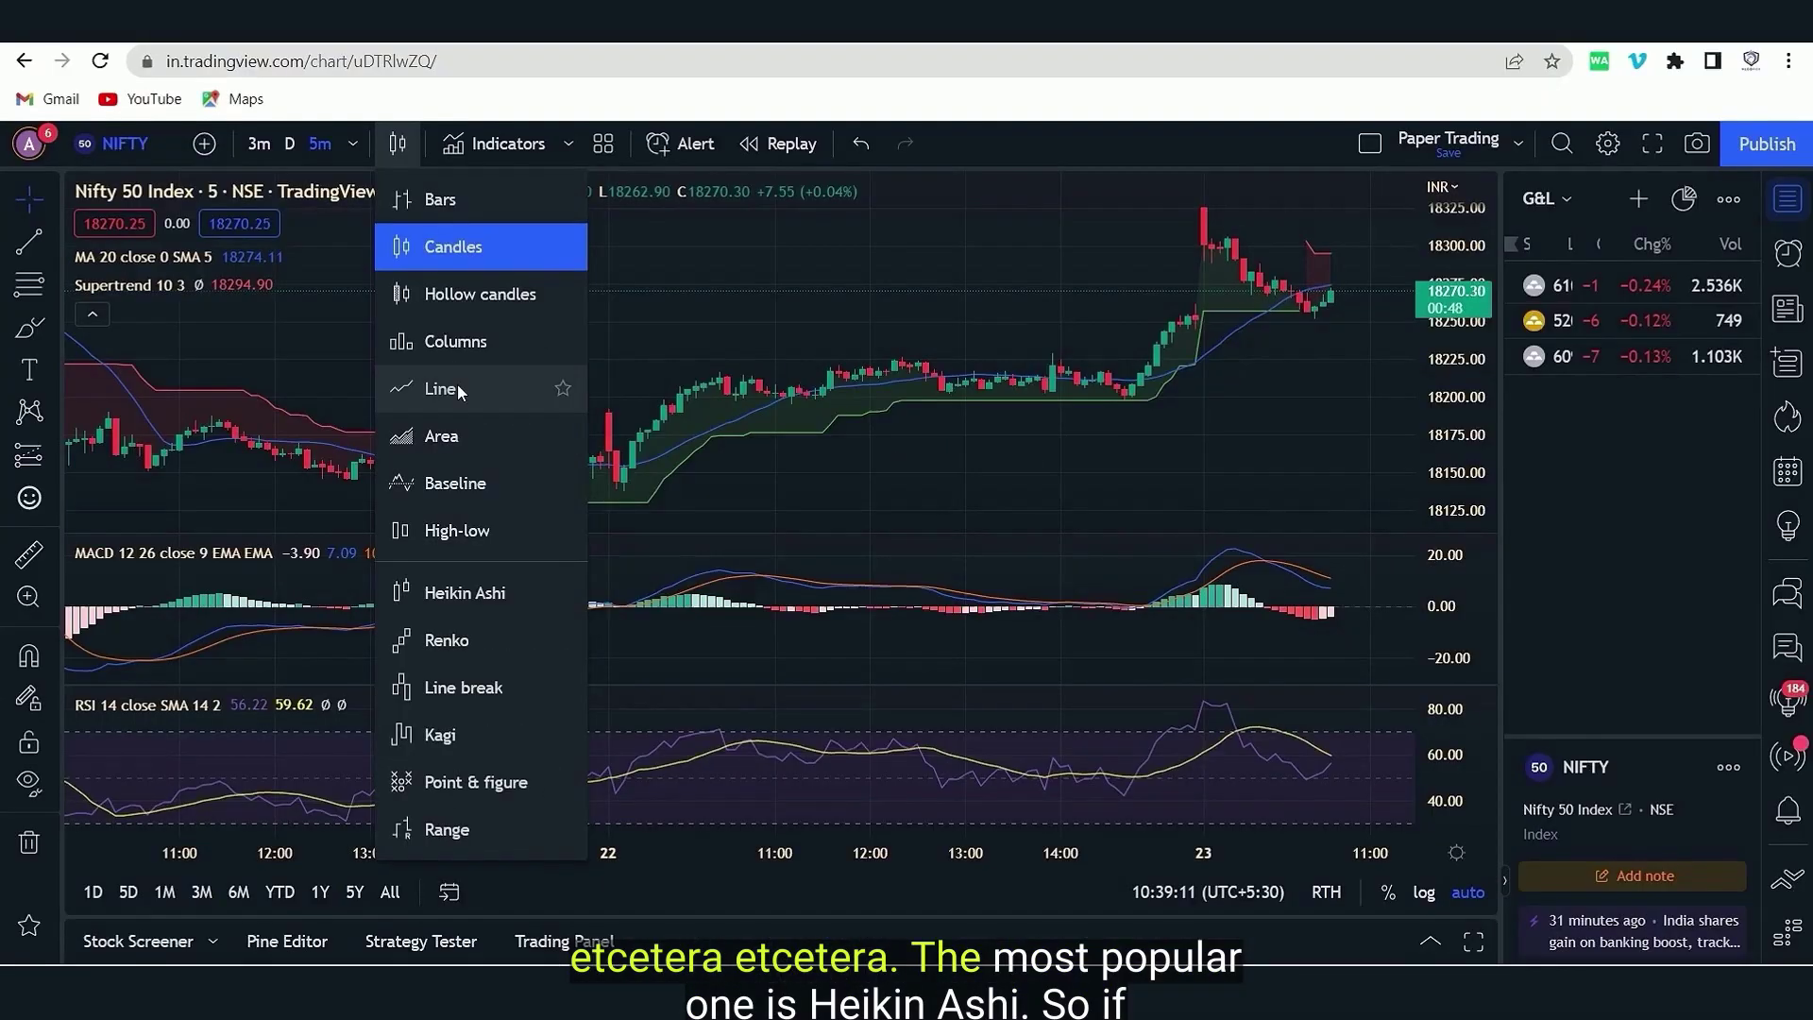
pyautogui.click(457, 593)
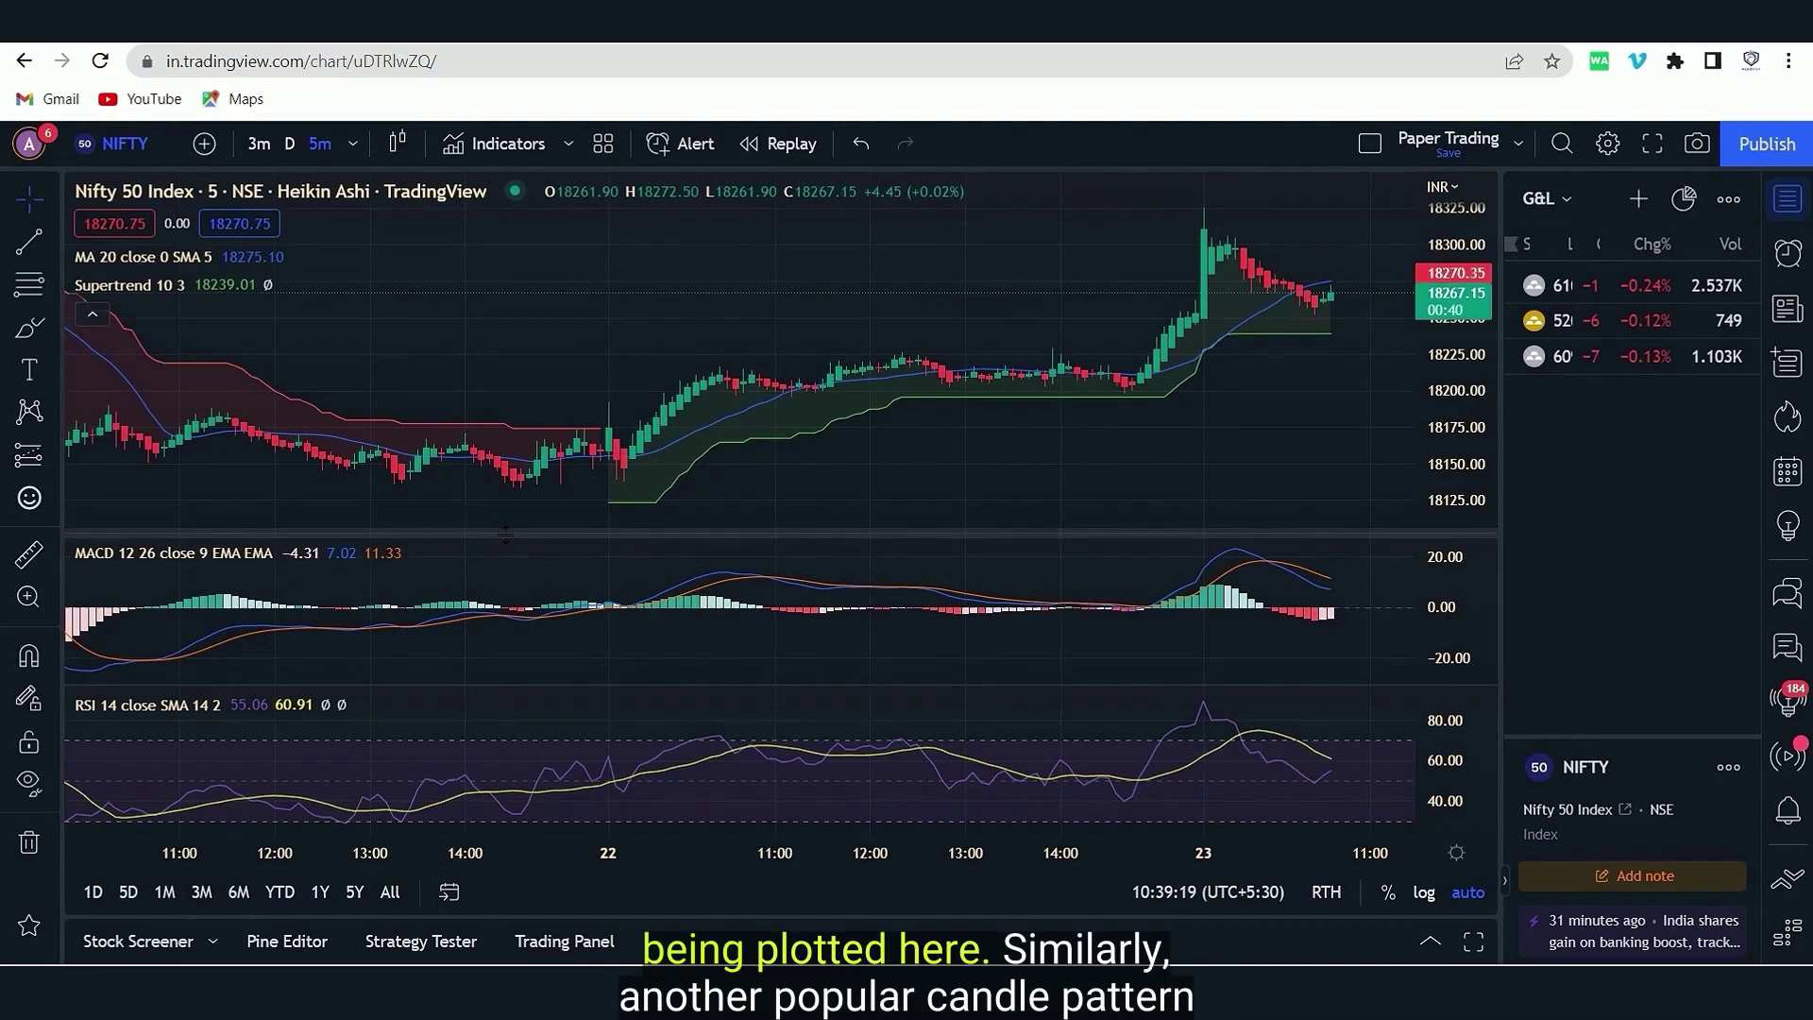
# Step: Try the Renko chart type on the Nifty 50 chart and return the chart to normal Candles
pyautogui.click(396, 142)
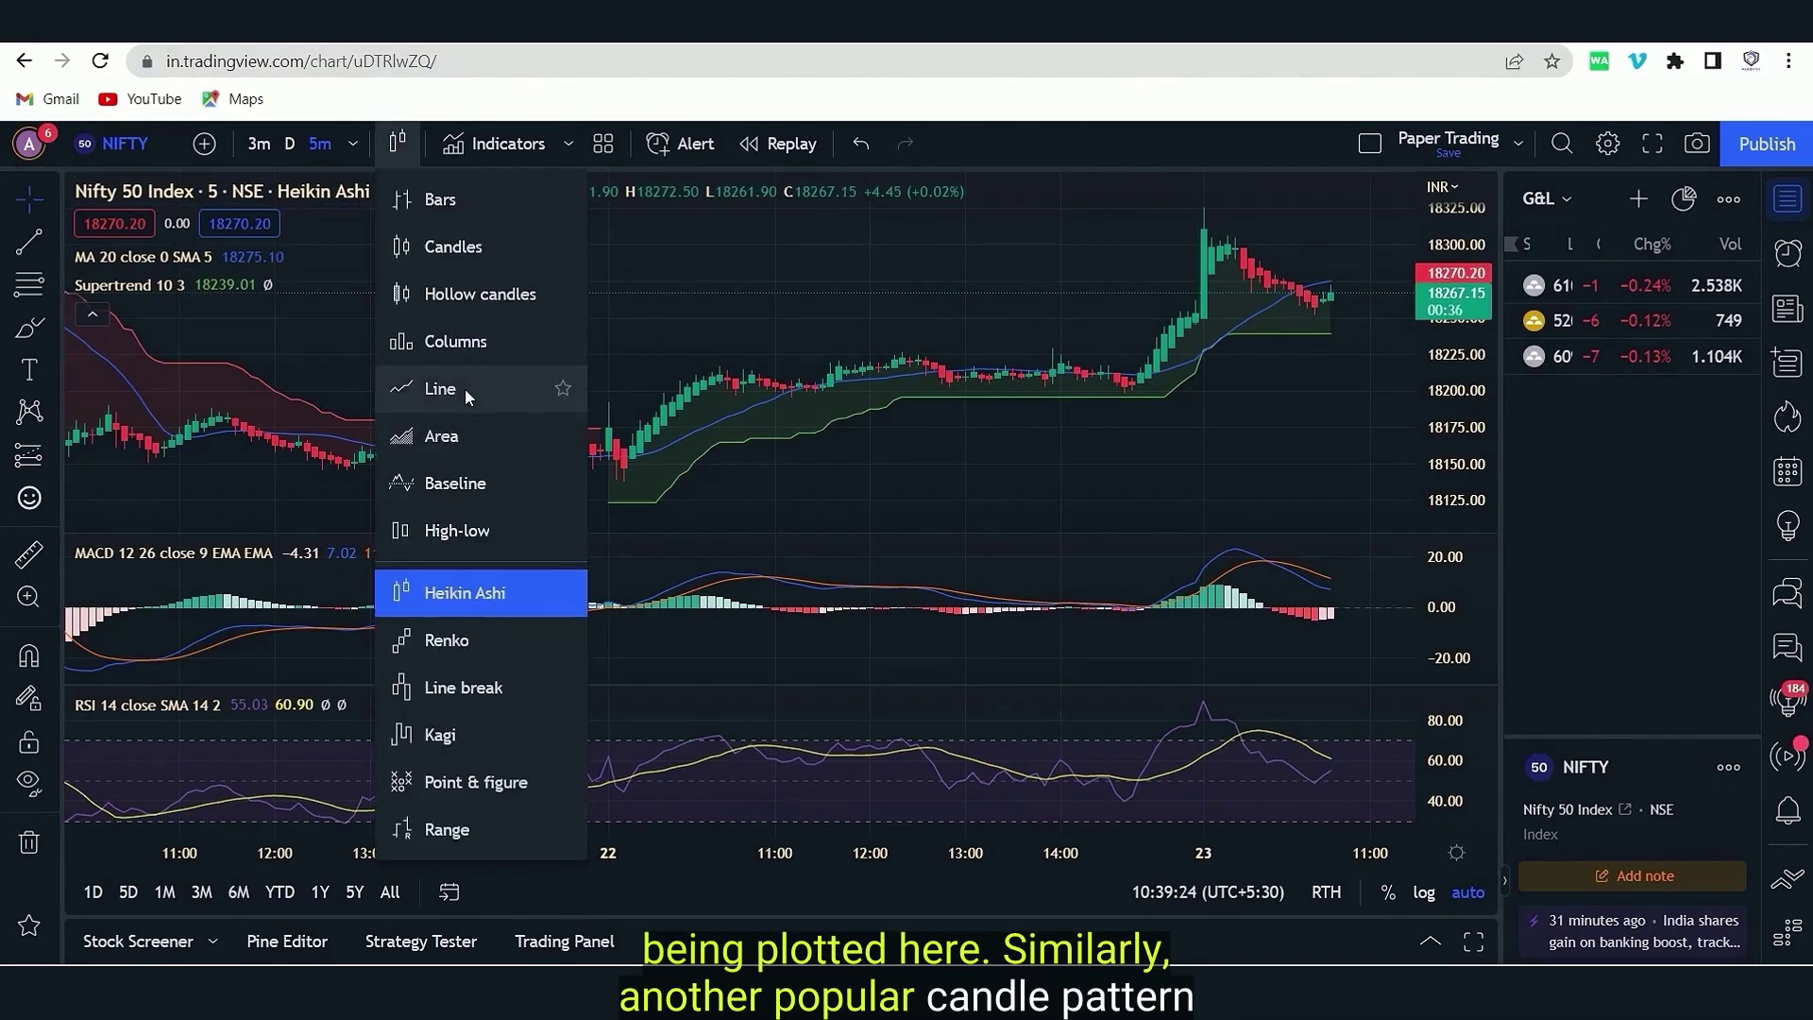
pyautogui.click(455, 641)
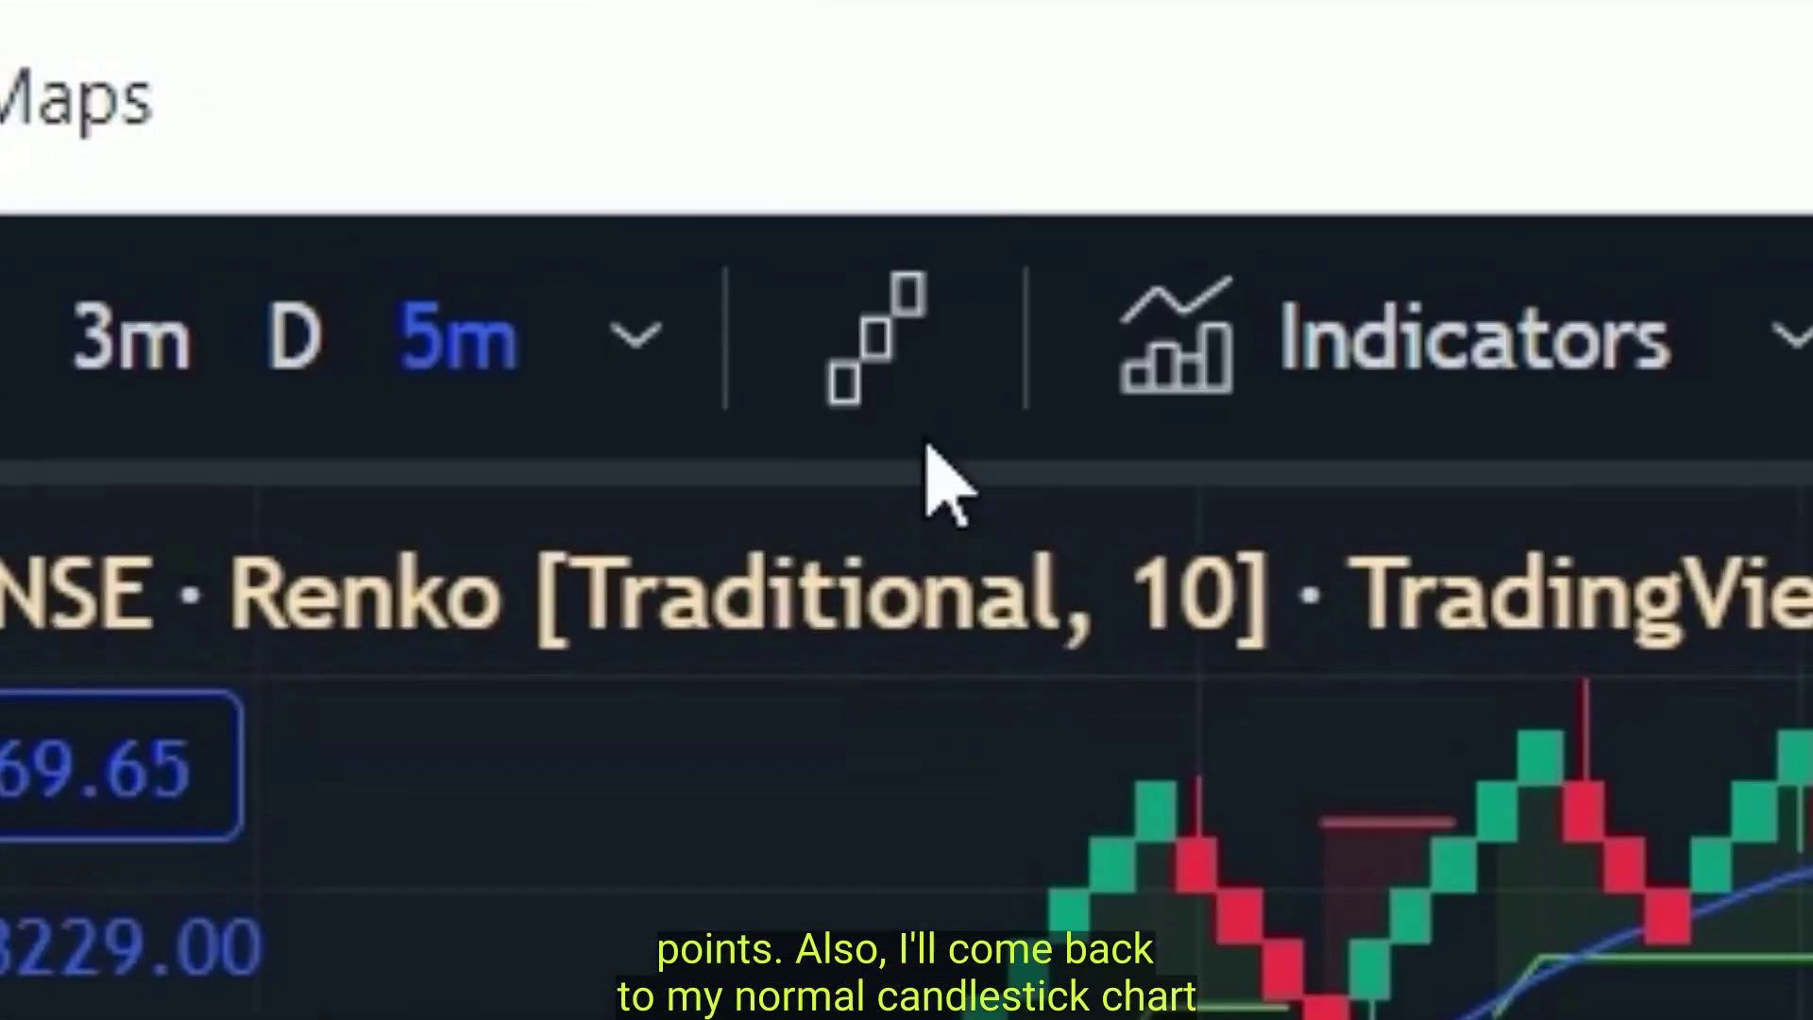
pyautogui.click(398, 143)
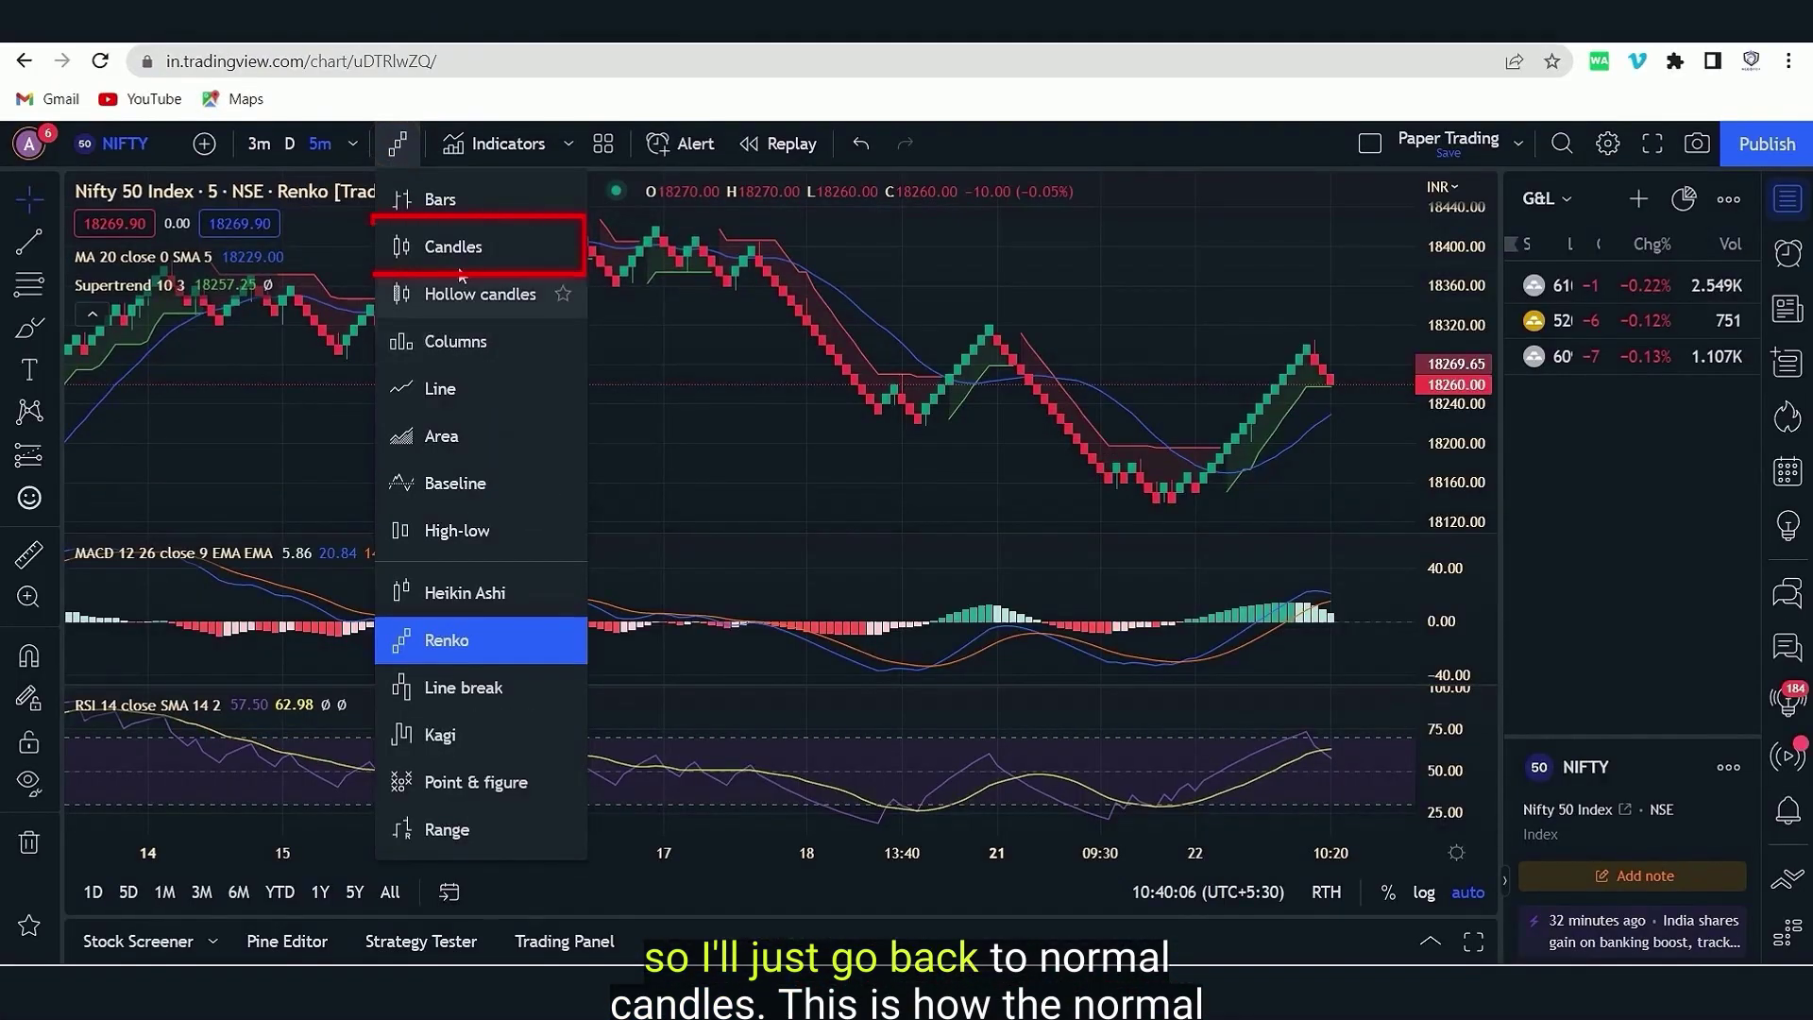
pyautogui.click(458, 247)
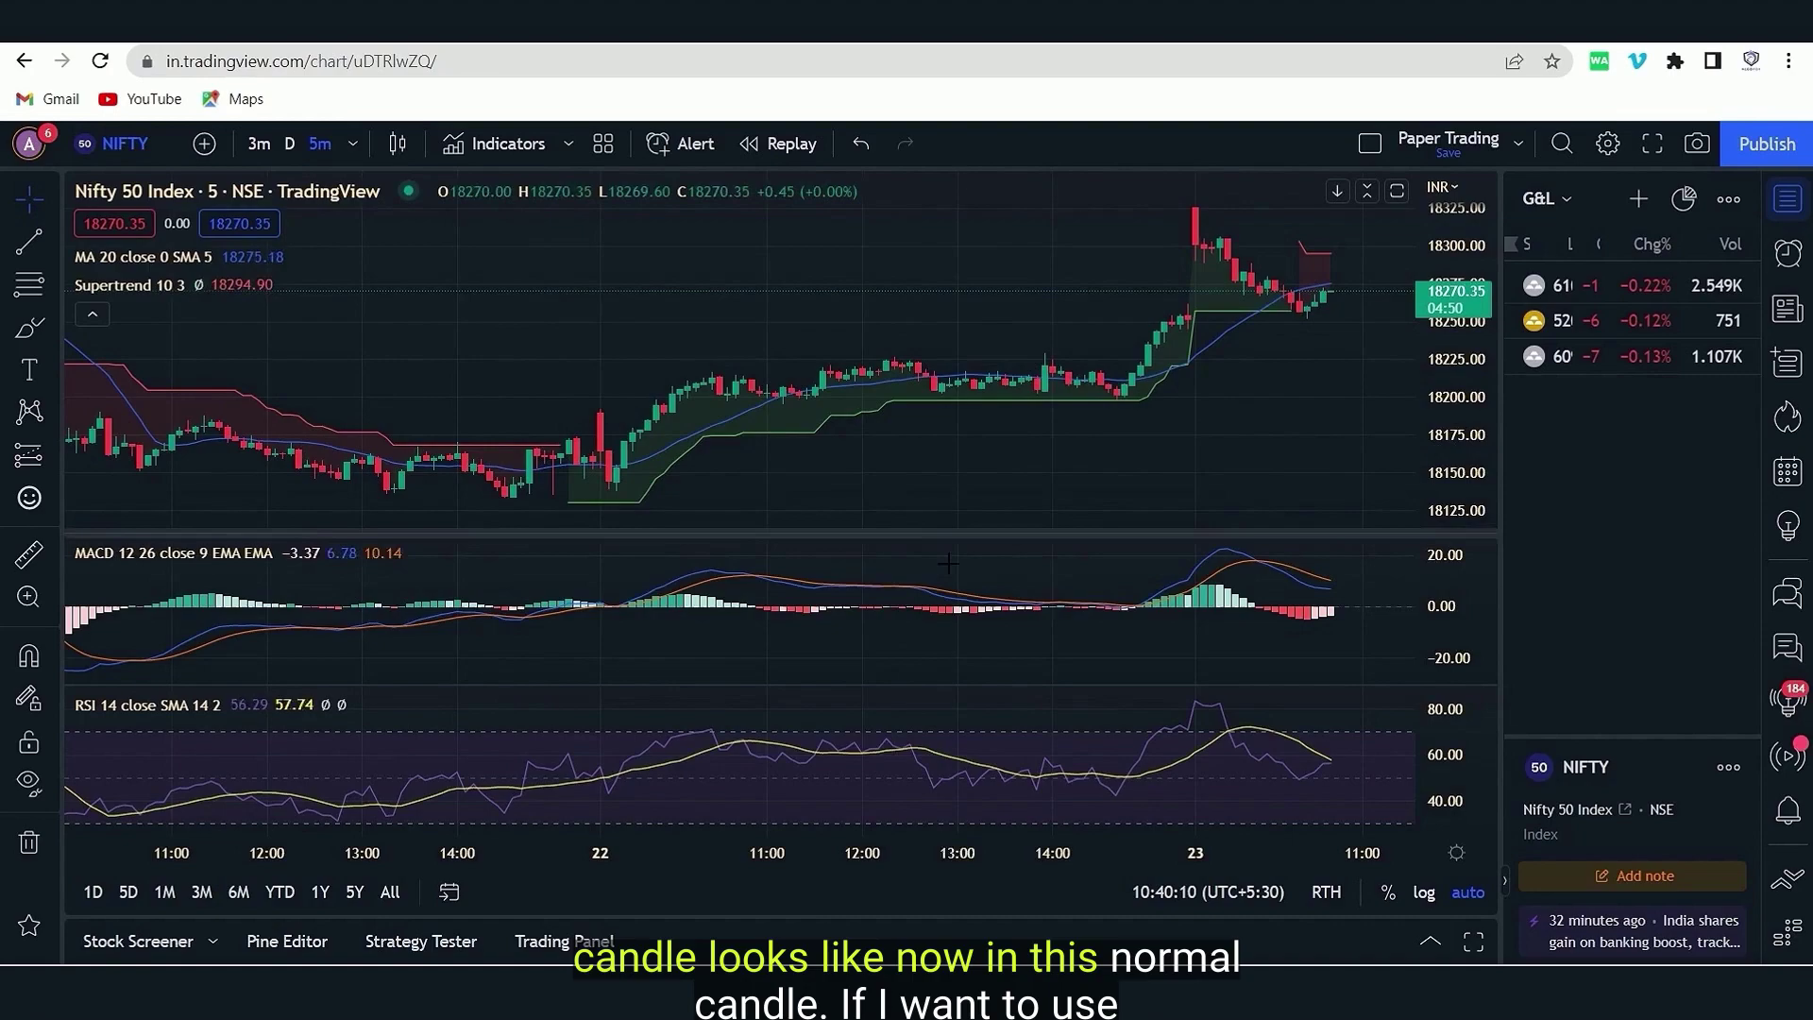
# Step: Draw a Fib Retracement from the 18 Nov swing high at about 18330.50 to the low before 22 Nov at about 18135.45
pyautogui.click(680, 813)
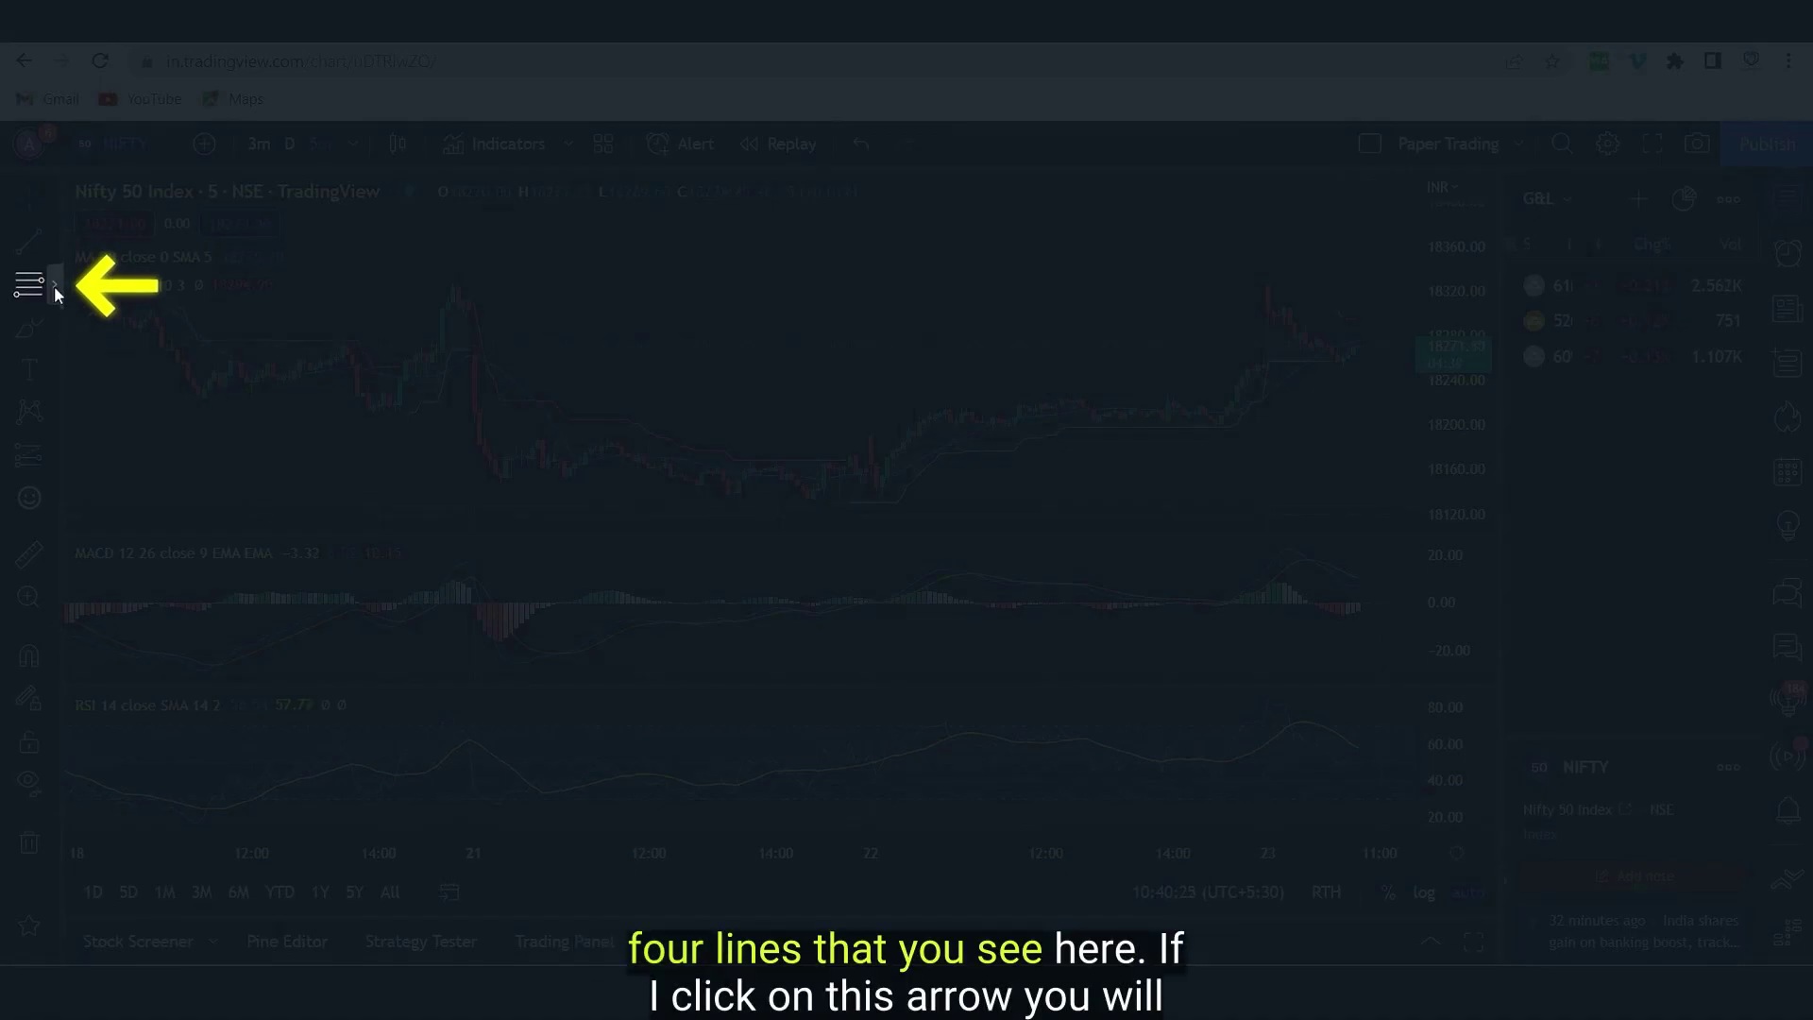
pyautogui.click(54, 286)
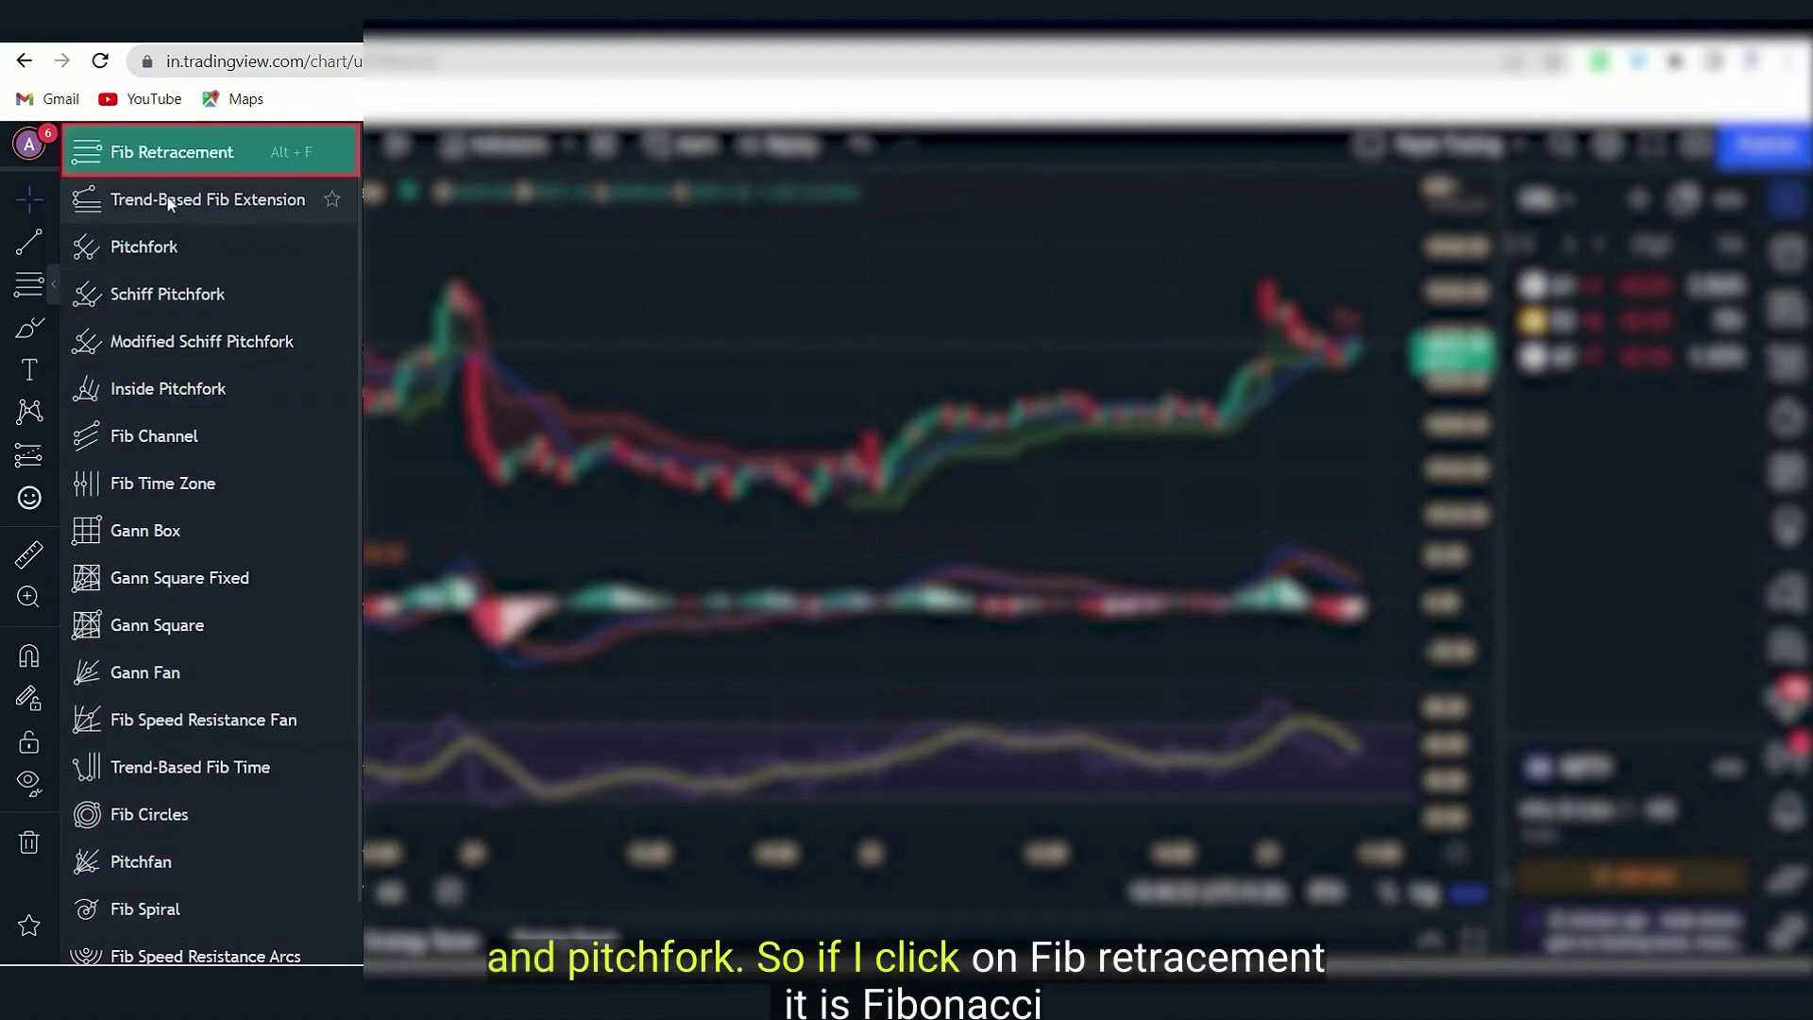
pyautogui.click(145, 155)
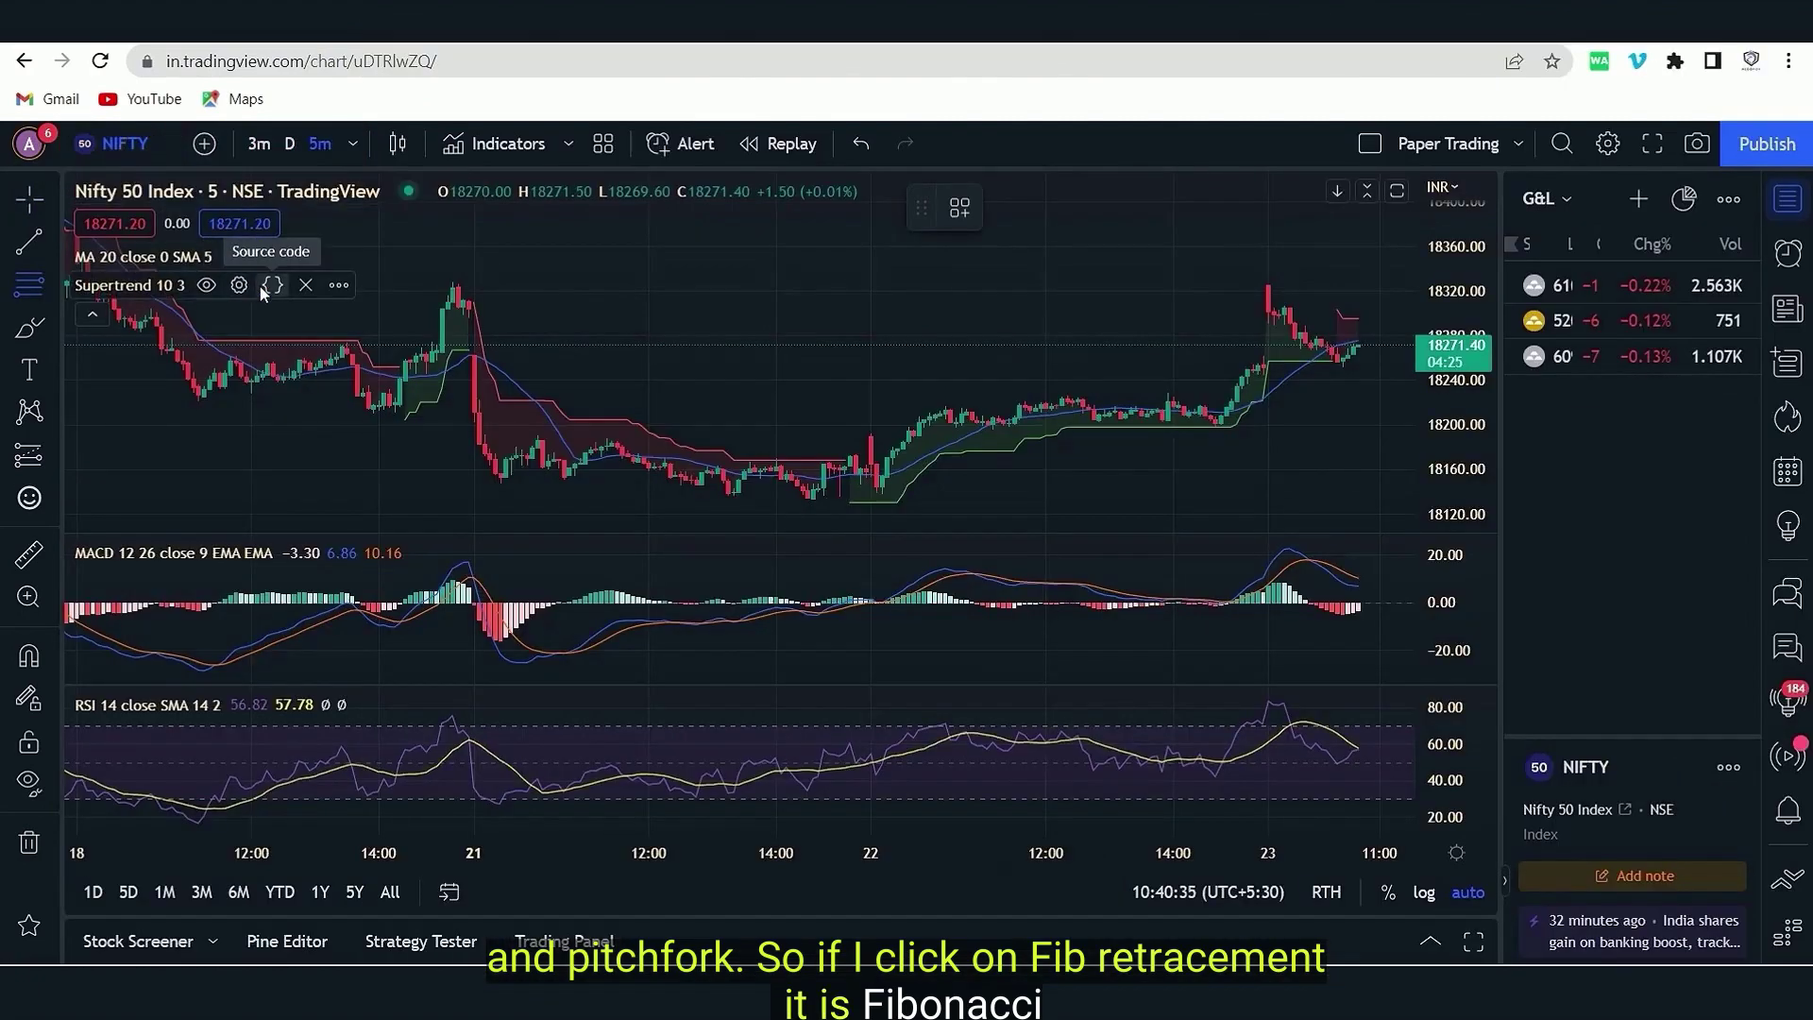
pyautogui.click(453, 281)
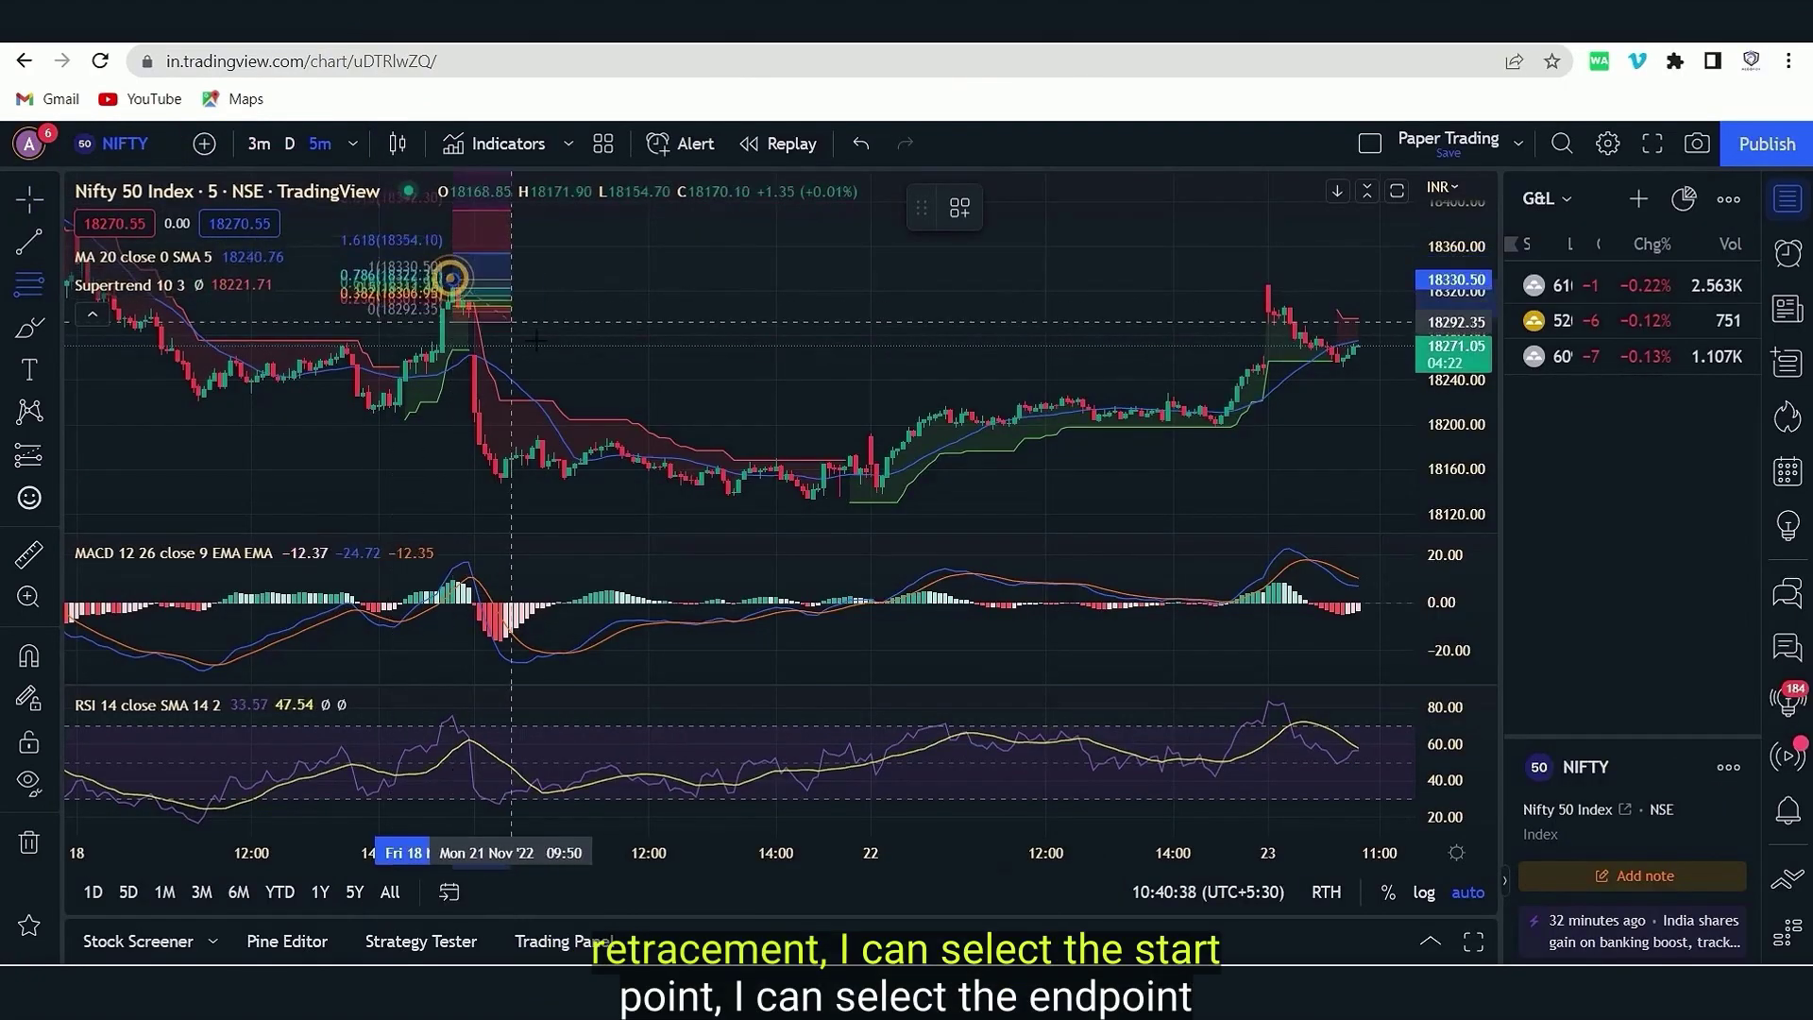
pyautogui.click(865, 496)
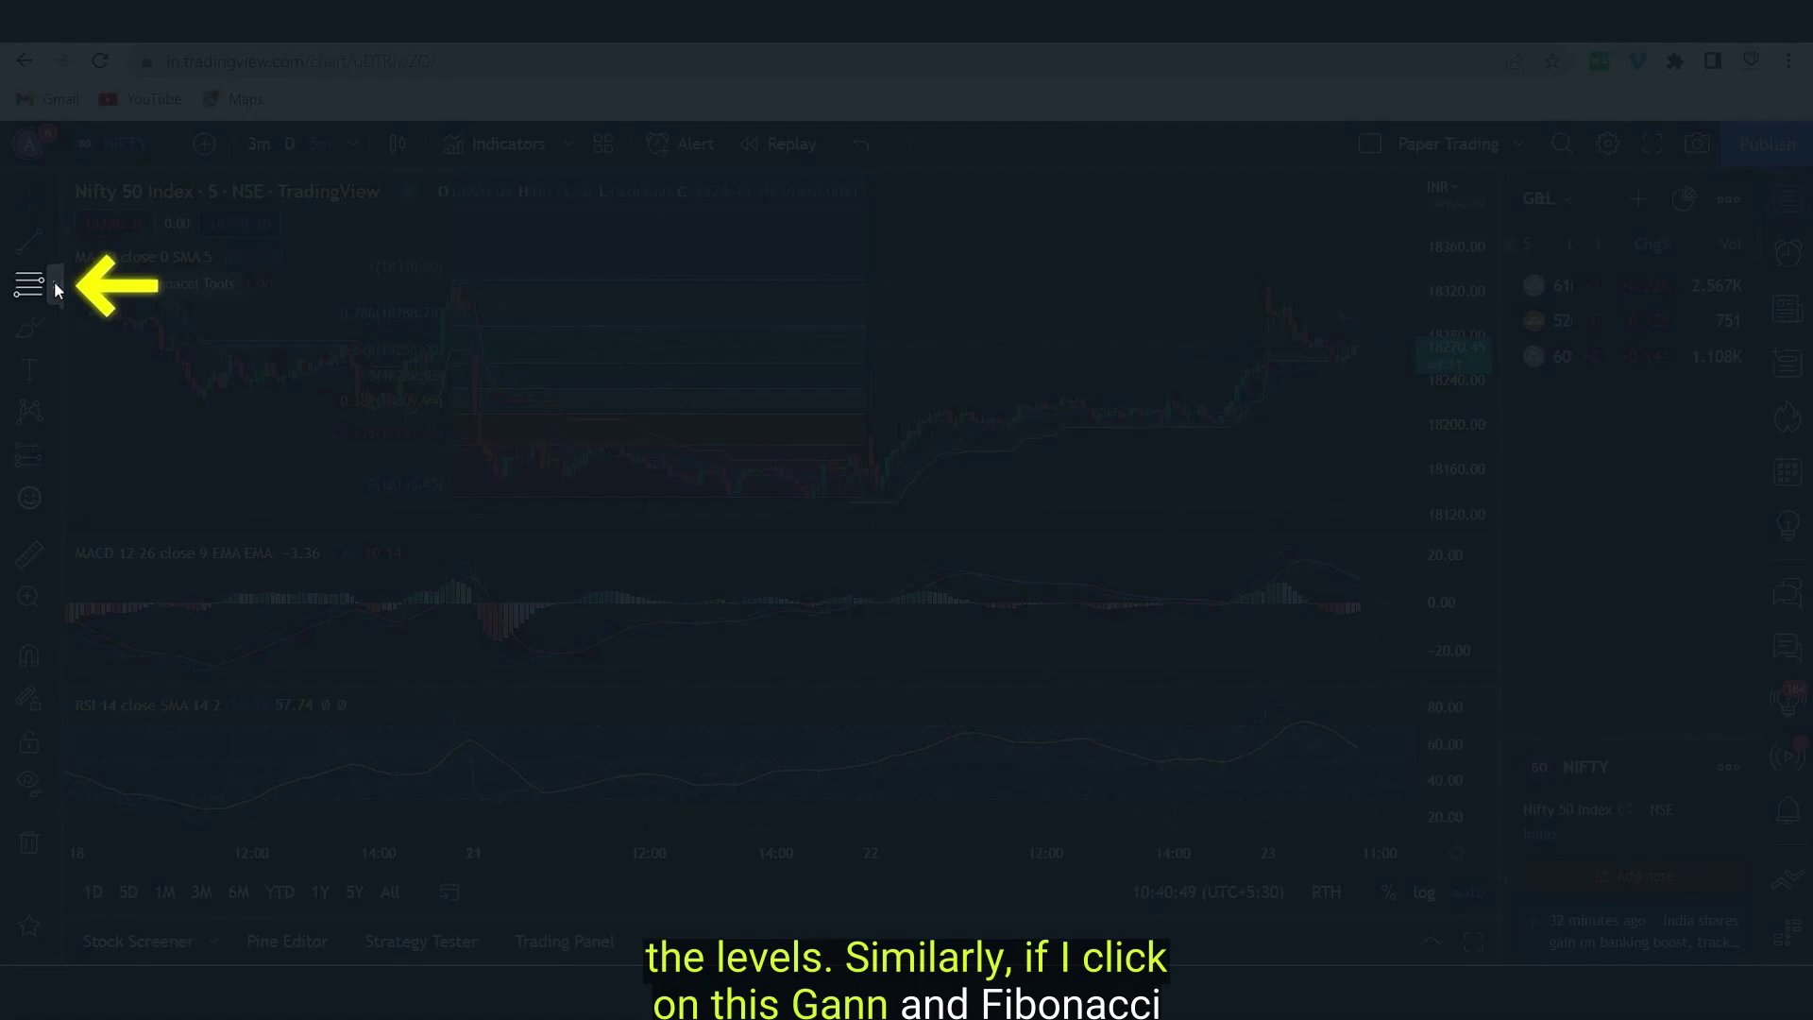
pyautogui.click(53, 282)
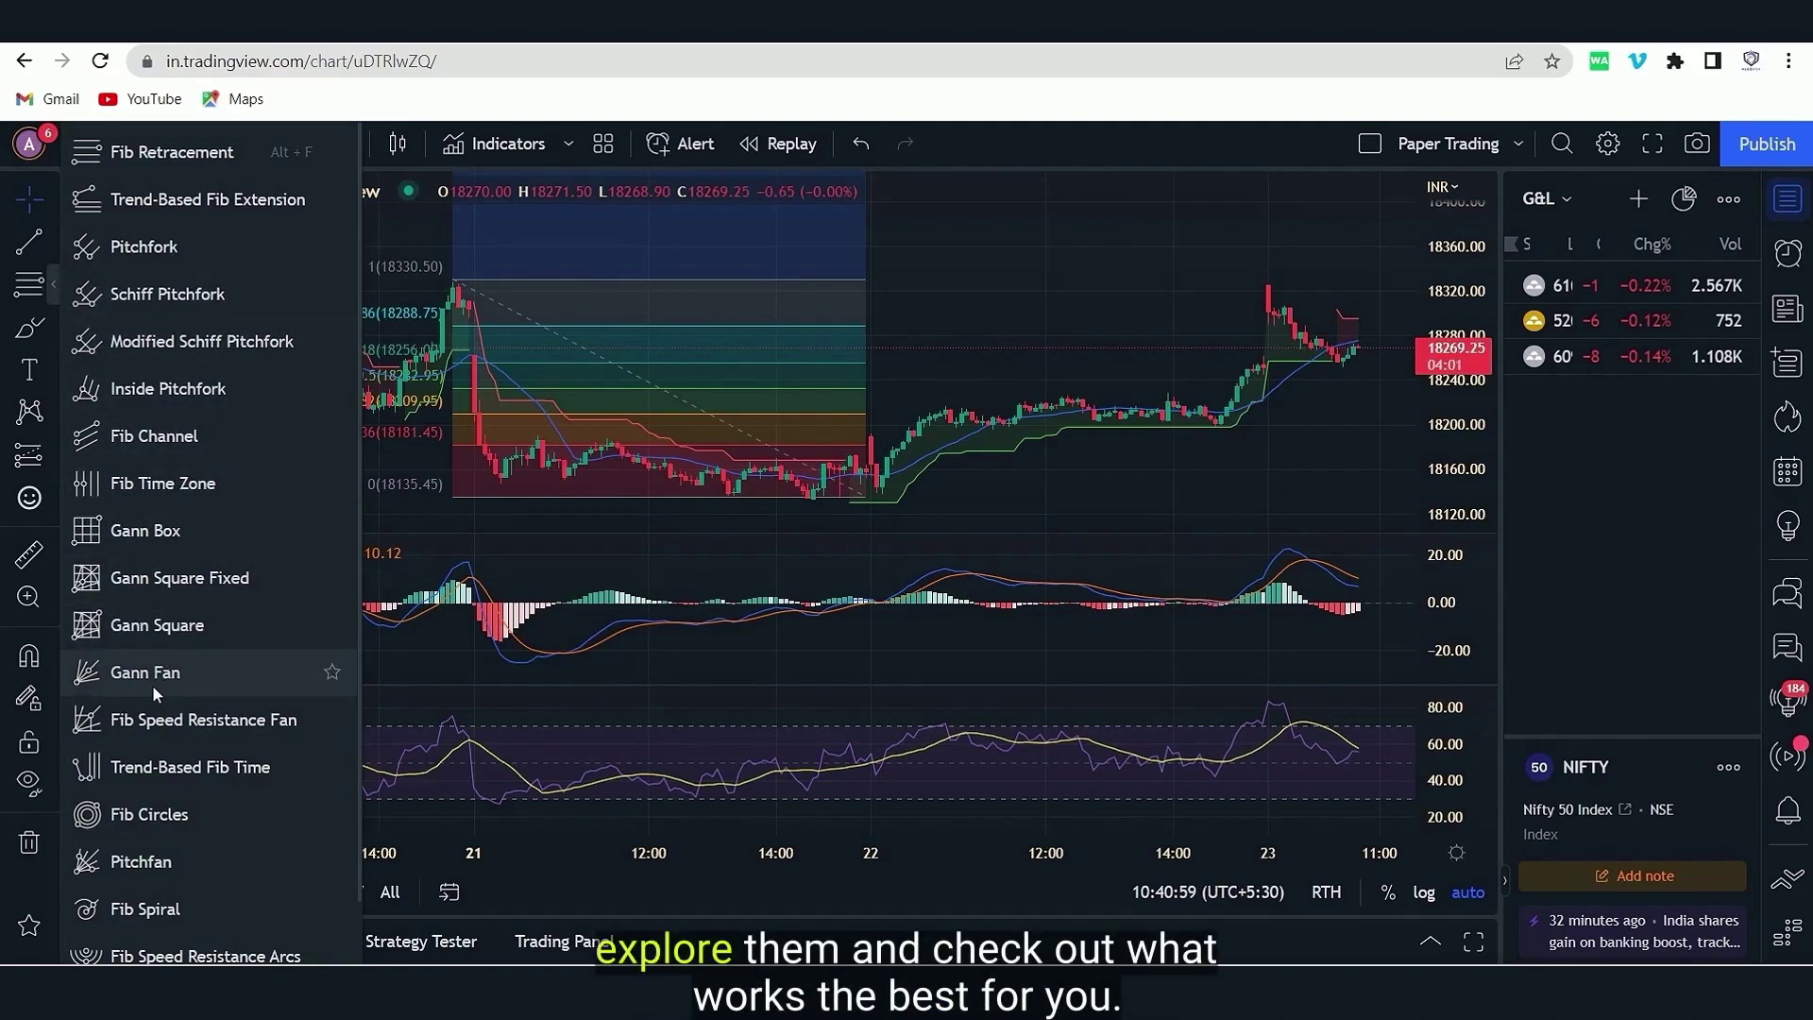
pyautogui.click(478, 534)
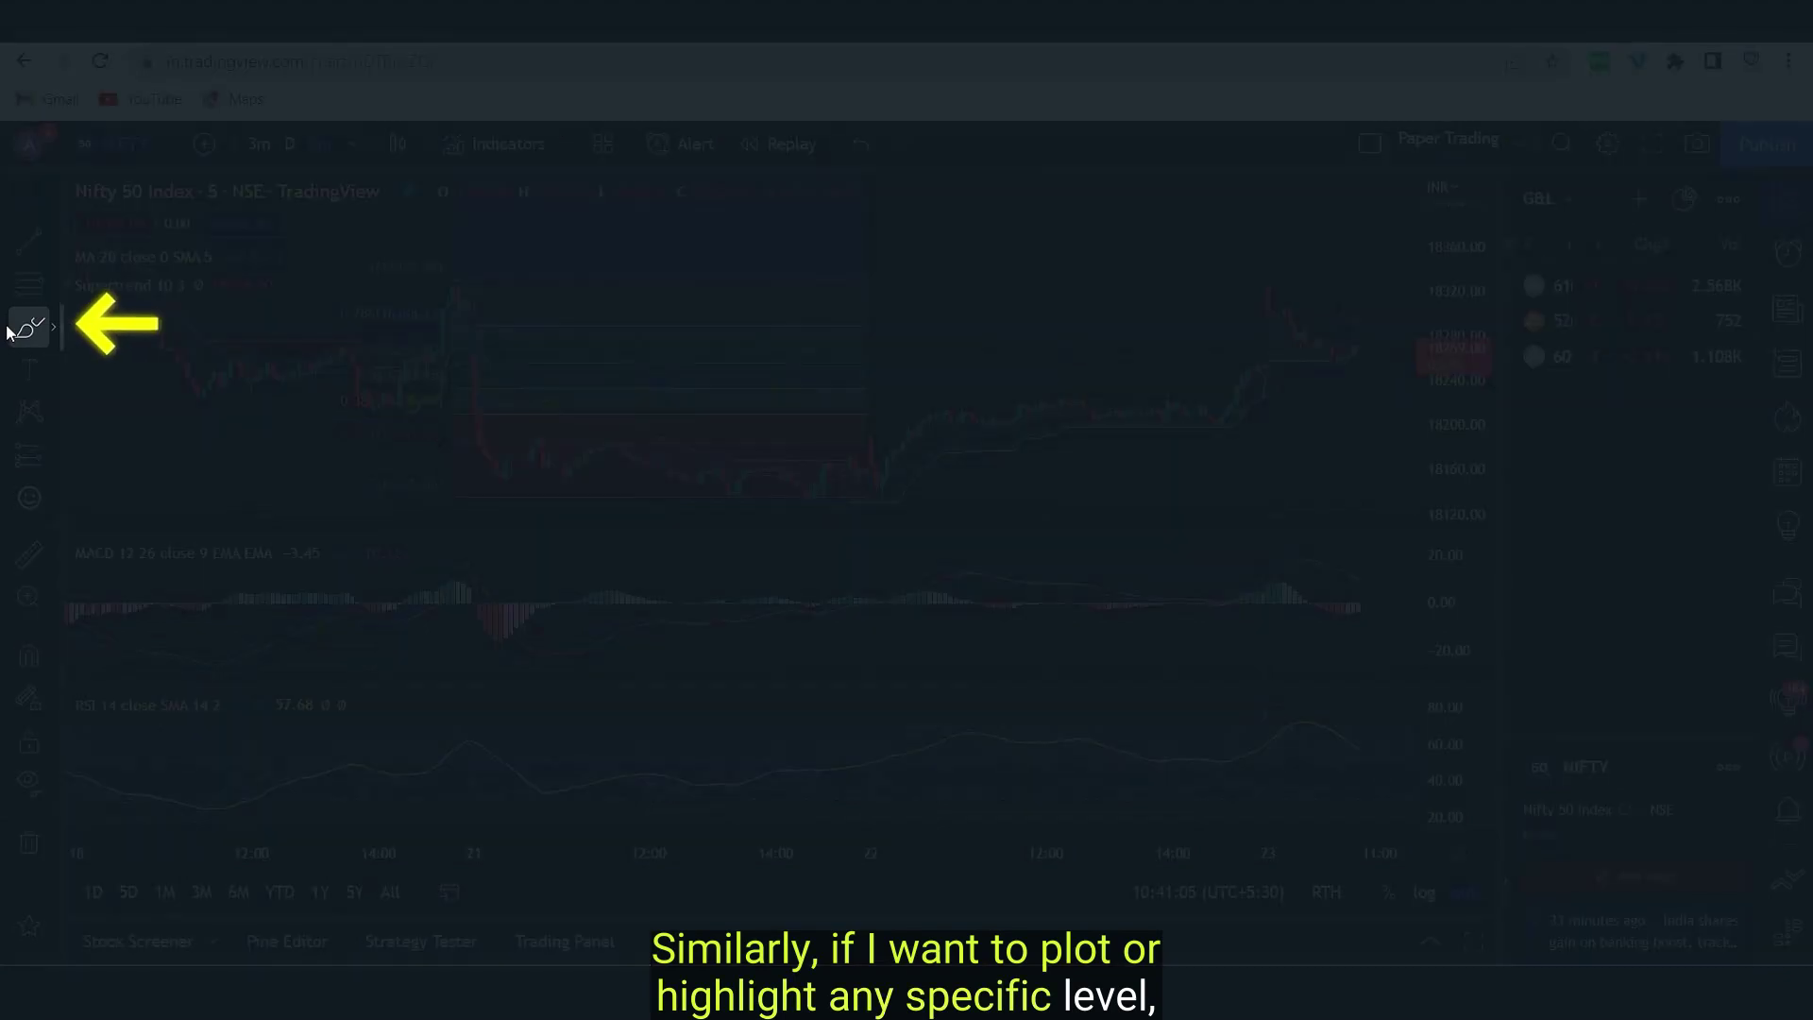
# Step: Draw a rectangle around the sideways price range of 22 Nov, from about 18228.75 down to about 18200
pyautogui.click(55, 326)
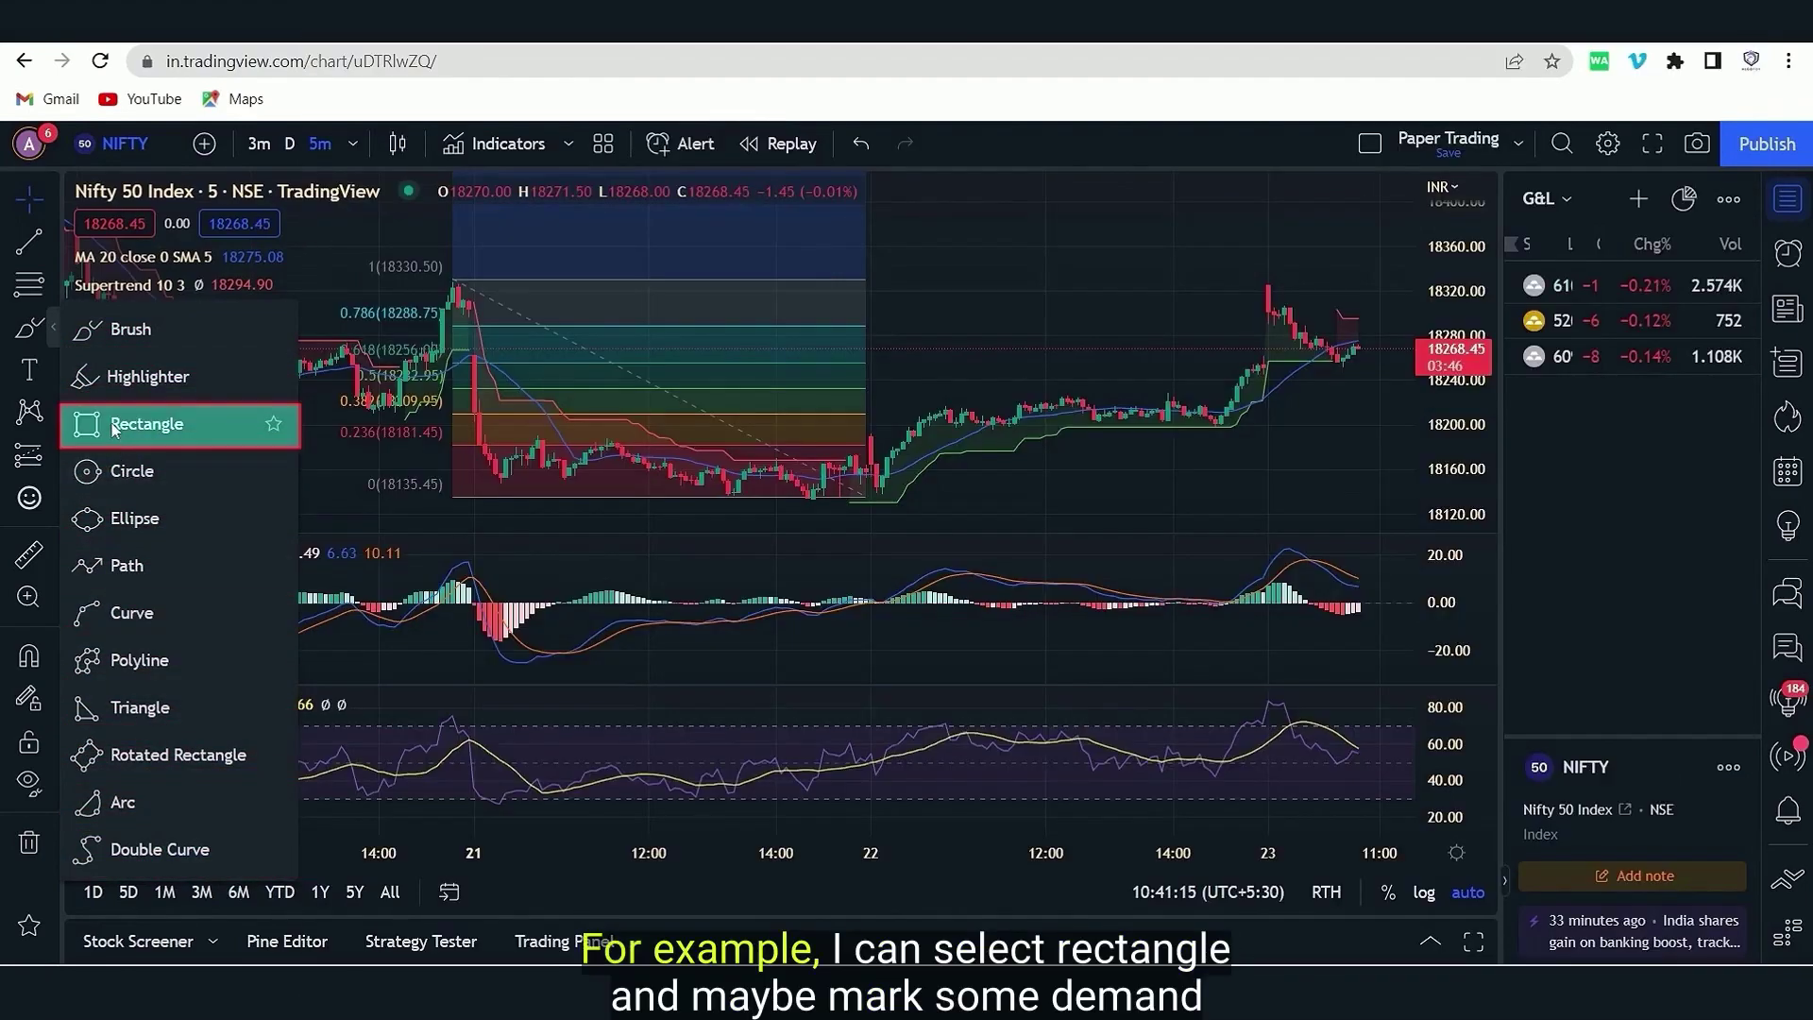
pyautogui.click(142, 423)
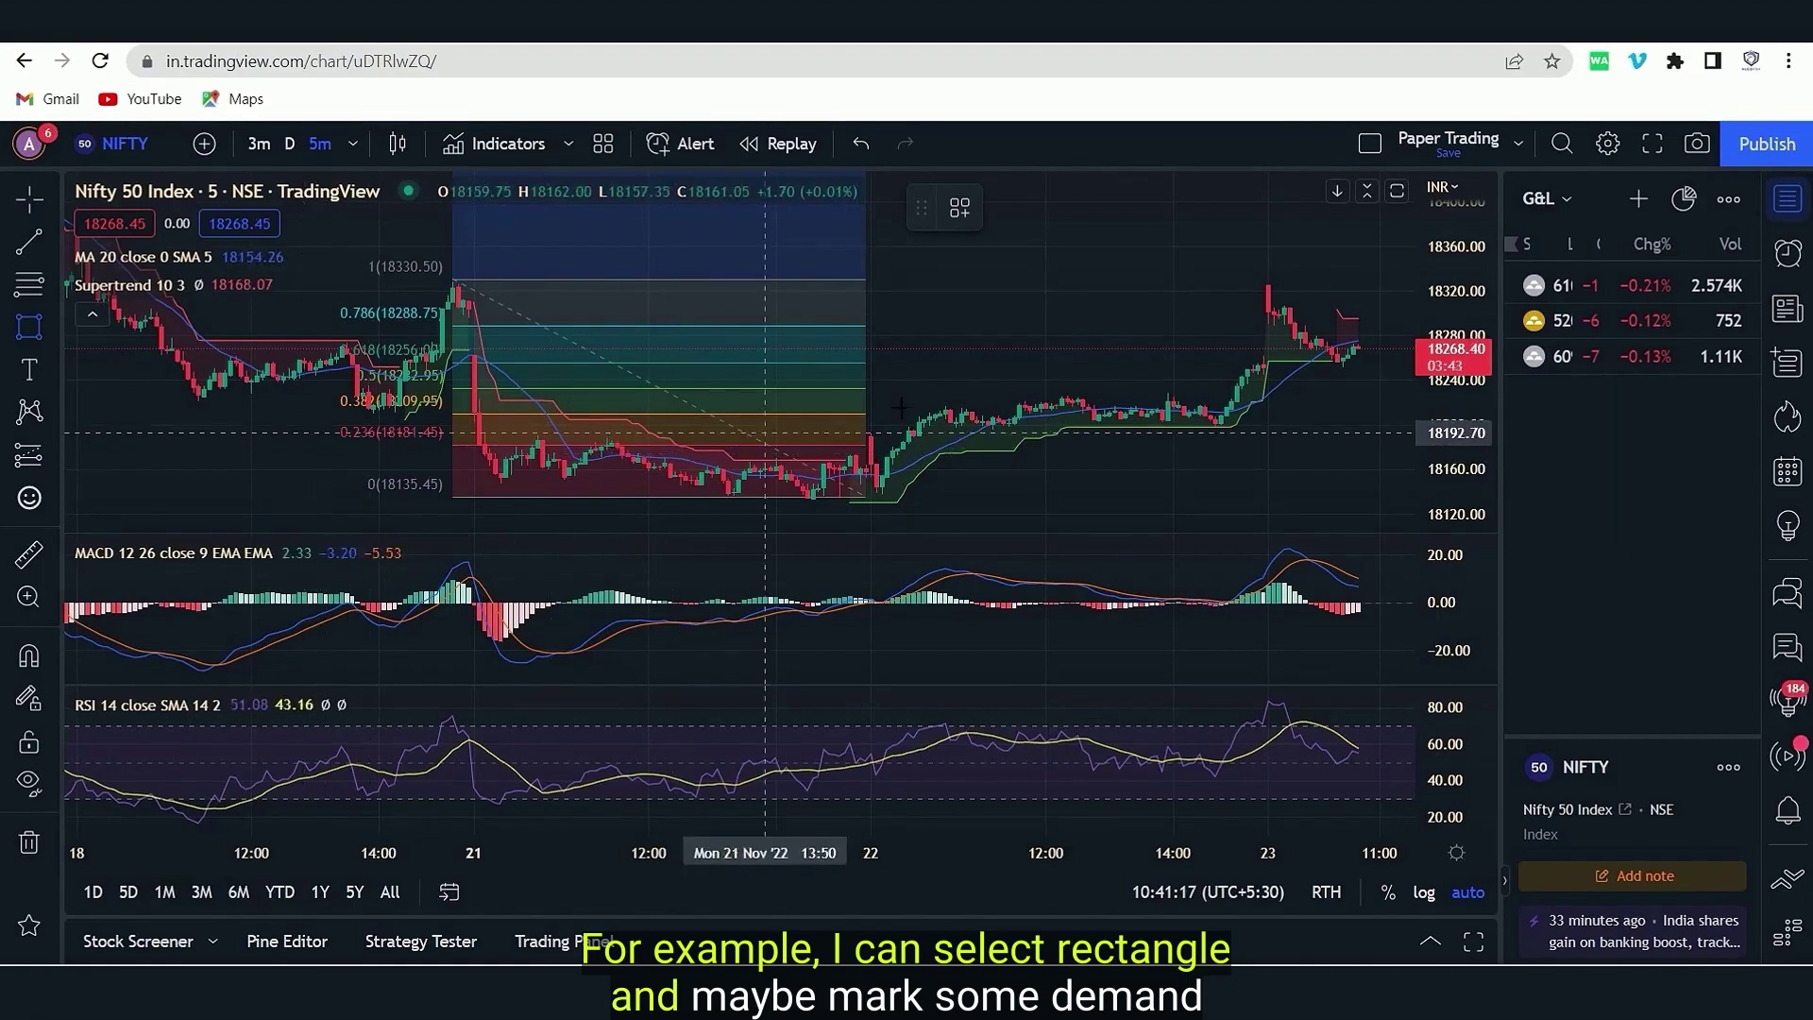
pyautogui.click(946, 393)
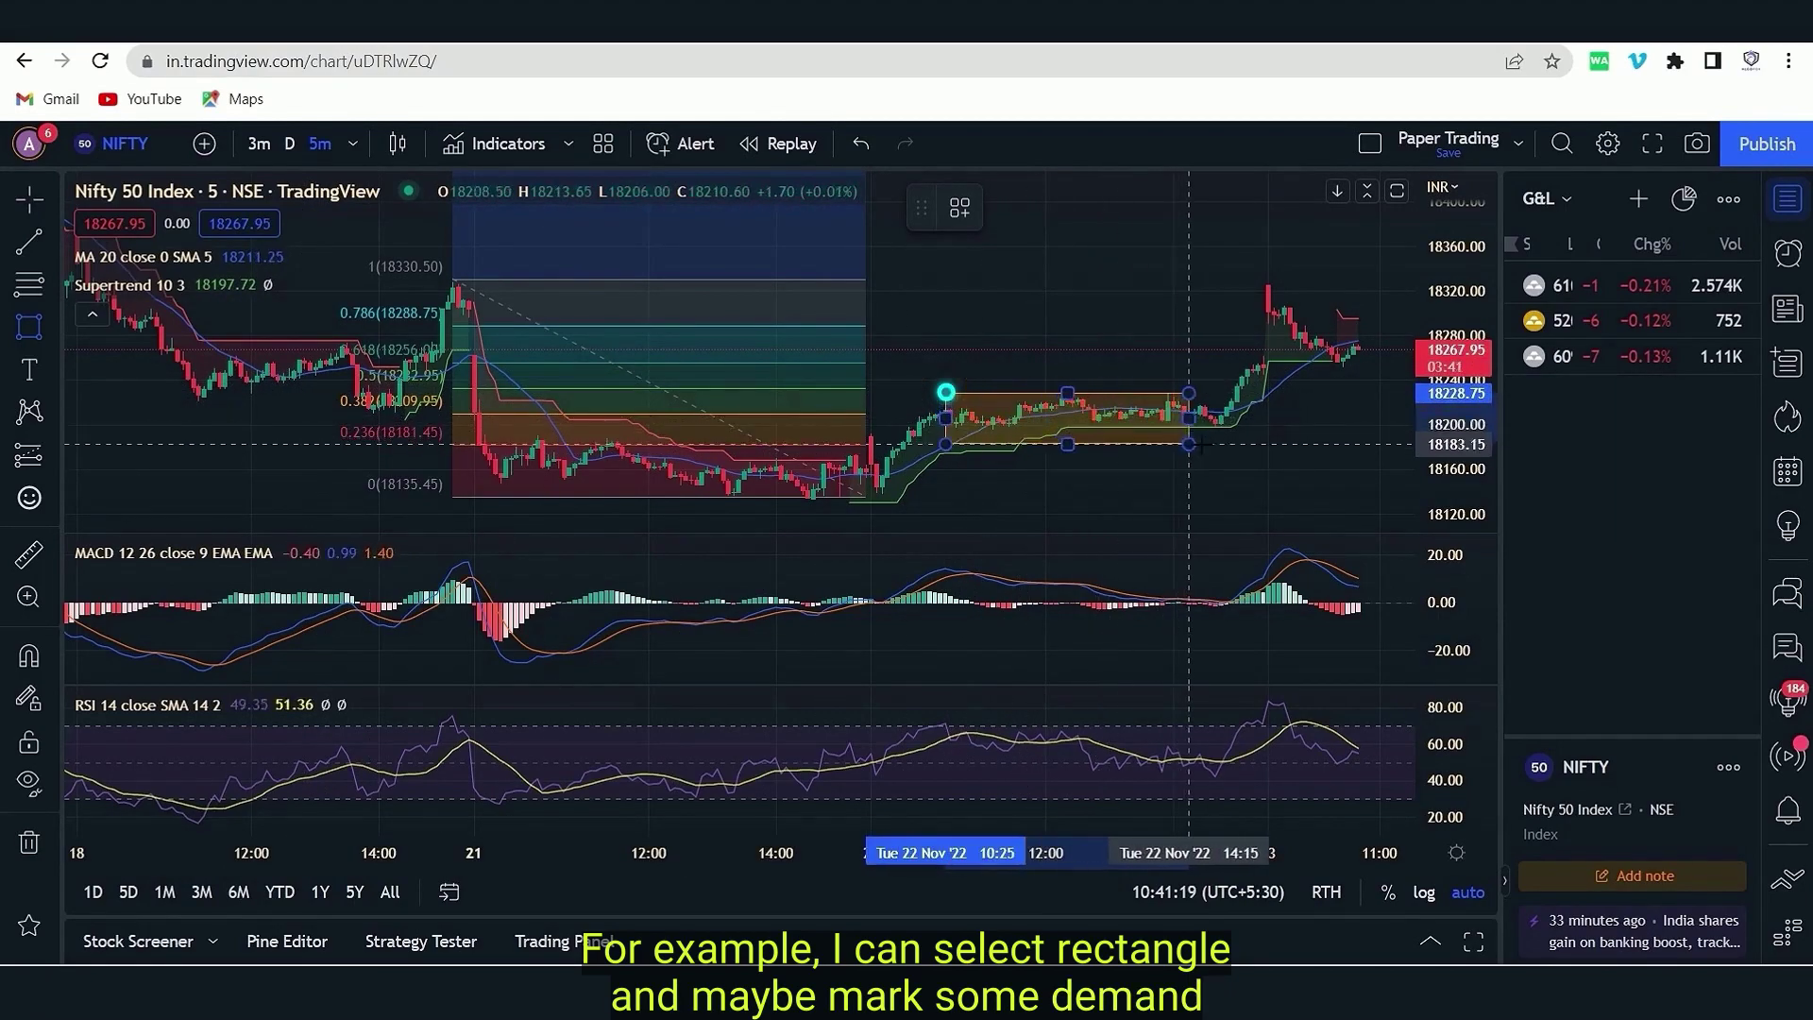
pyautogui.click(1268, 425)
pyautogui.click(1267, 425)
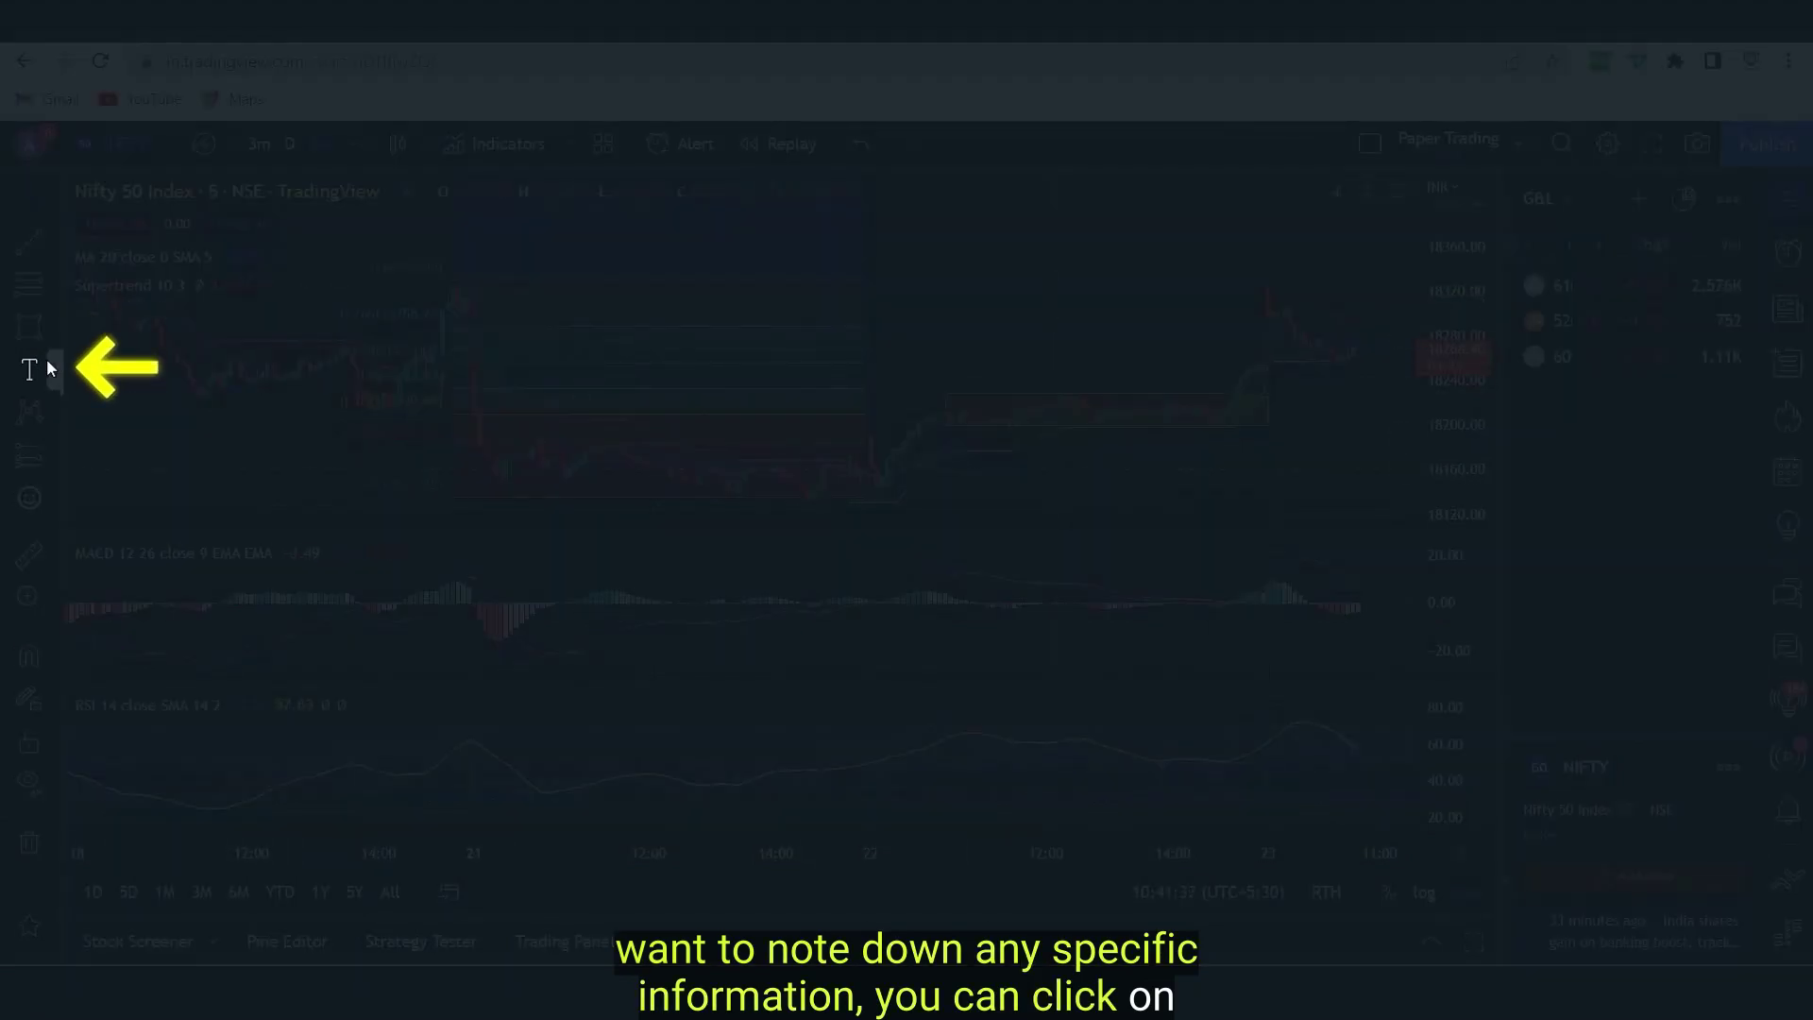
# Step: Place a text note reading "breakout levels" just above the end of the rectangle, at about 18258.40
pyautogui.click(28, 369)
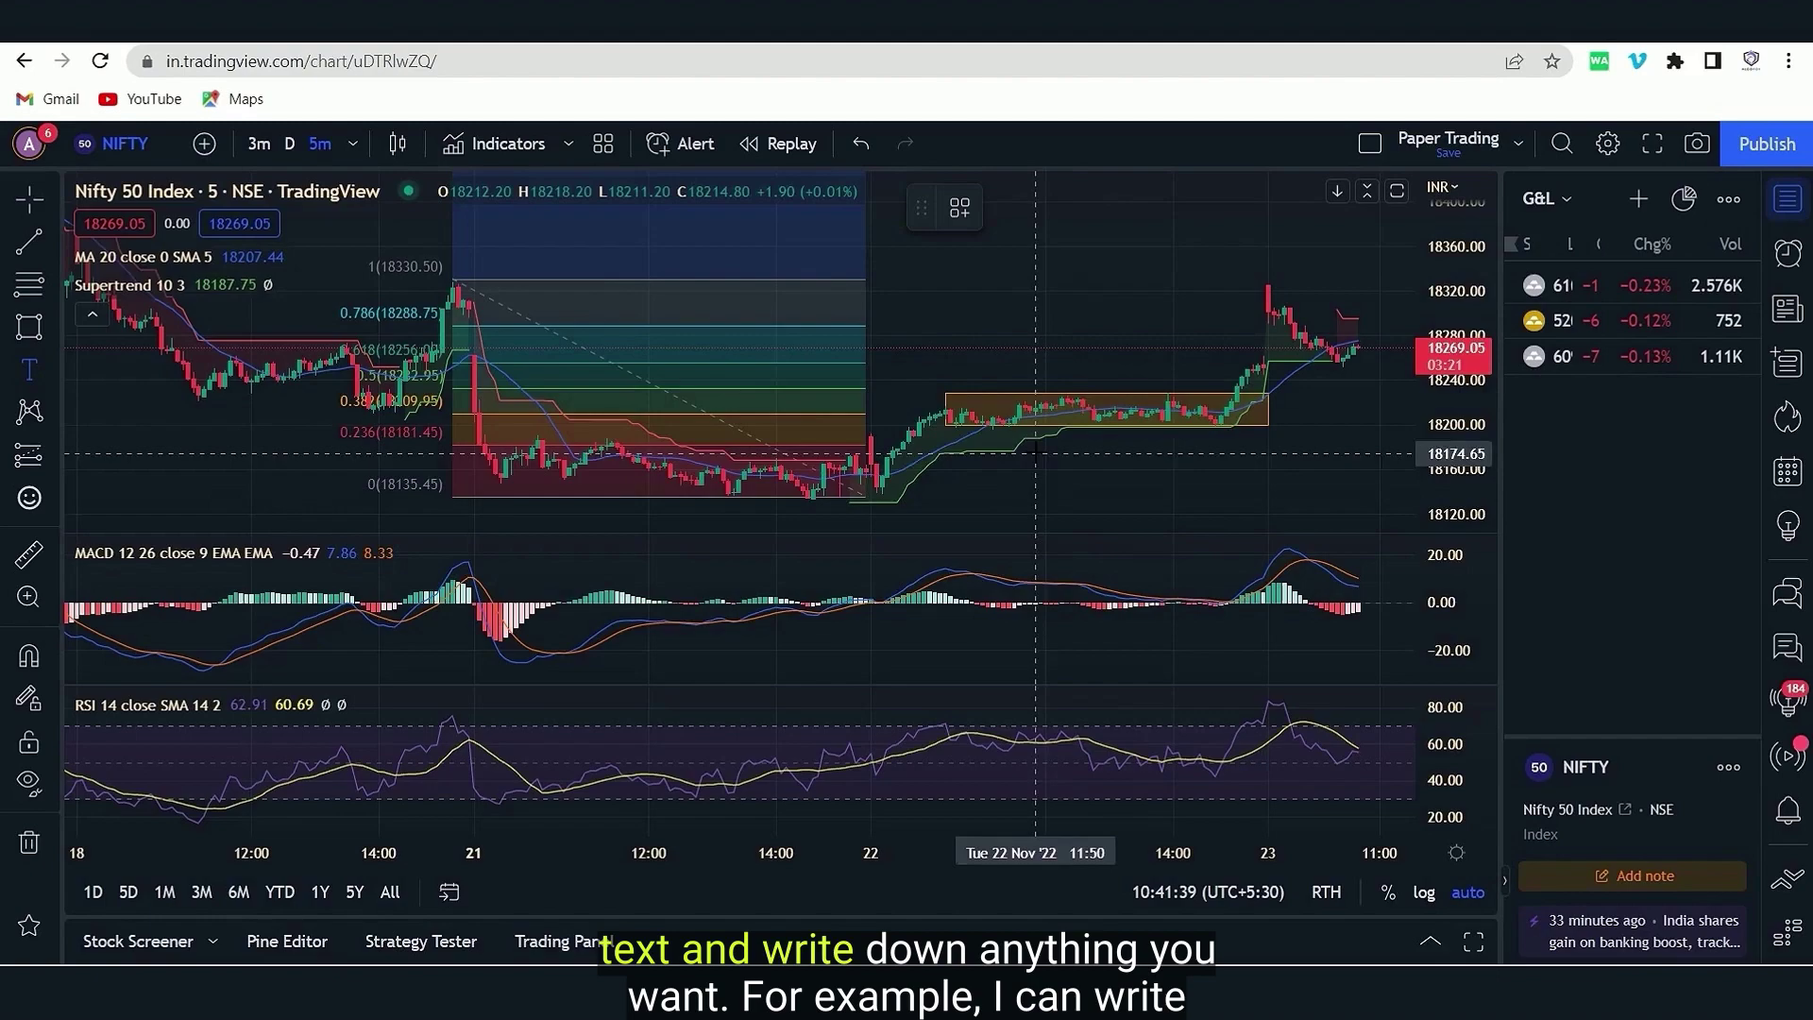
pyautogui.click(1141, 368)
pyautogui.click(1141, 368)
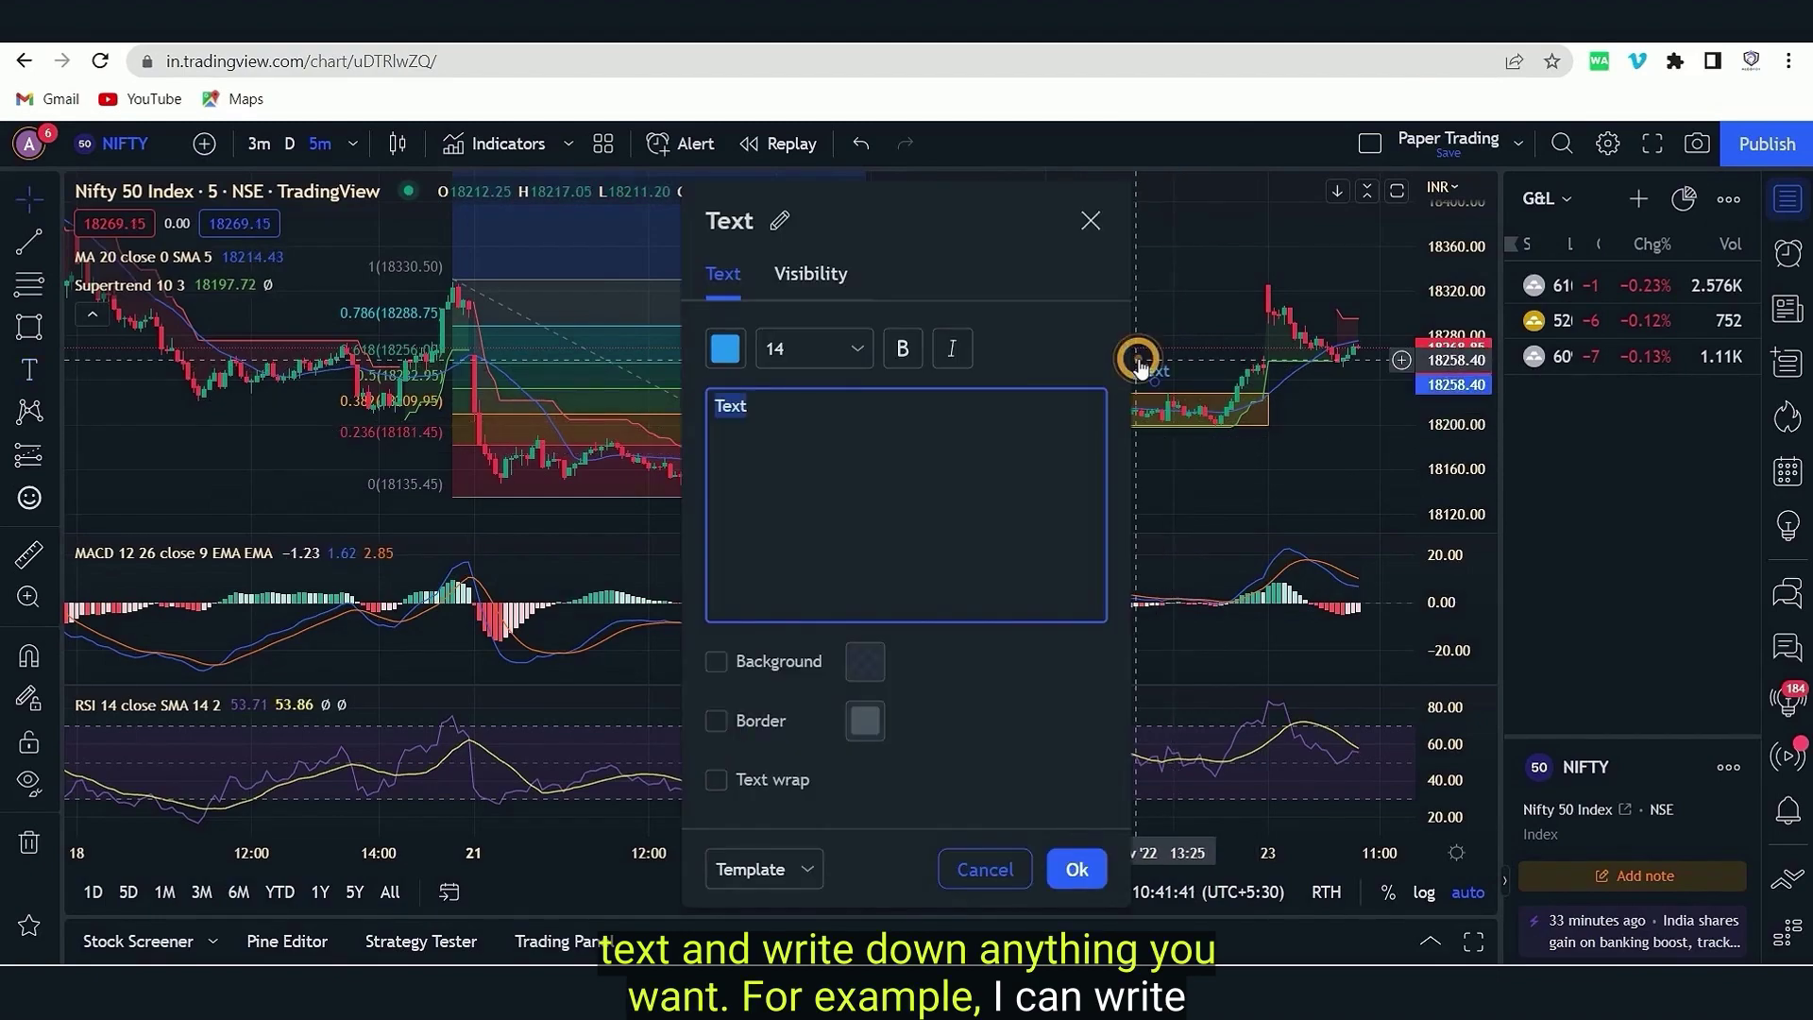
pyautogui.write('breakout')
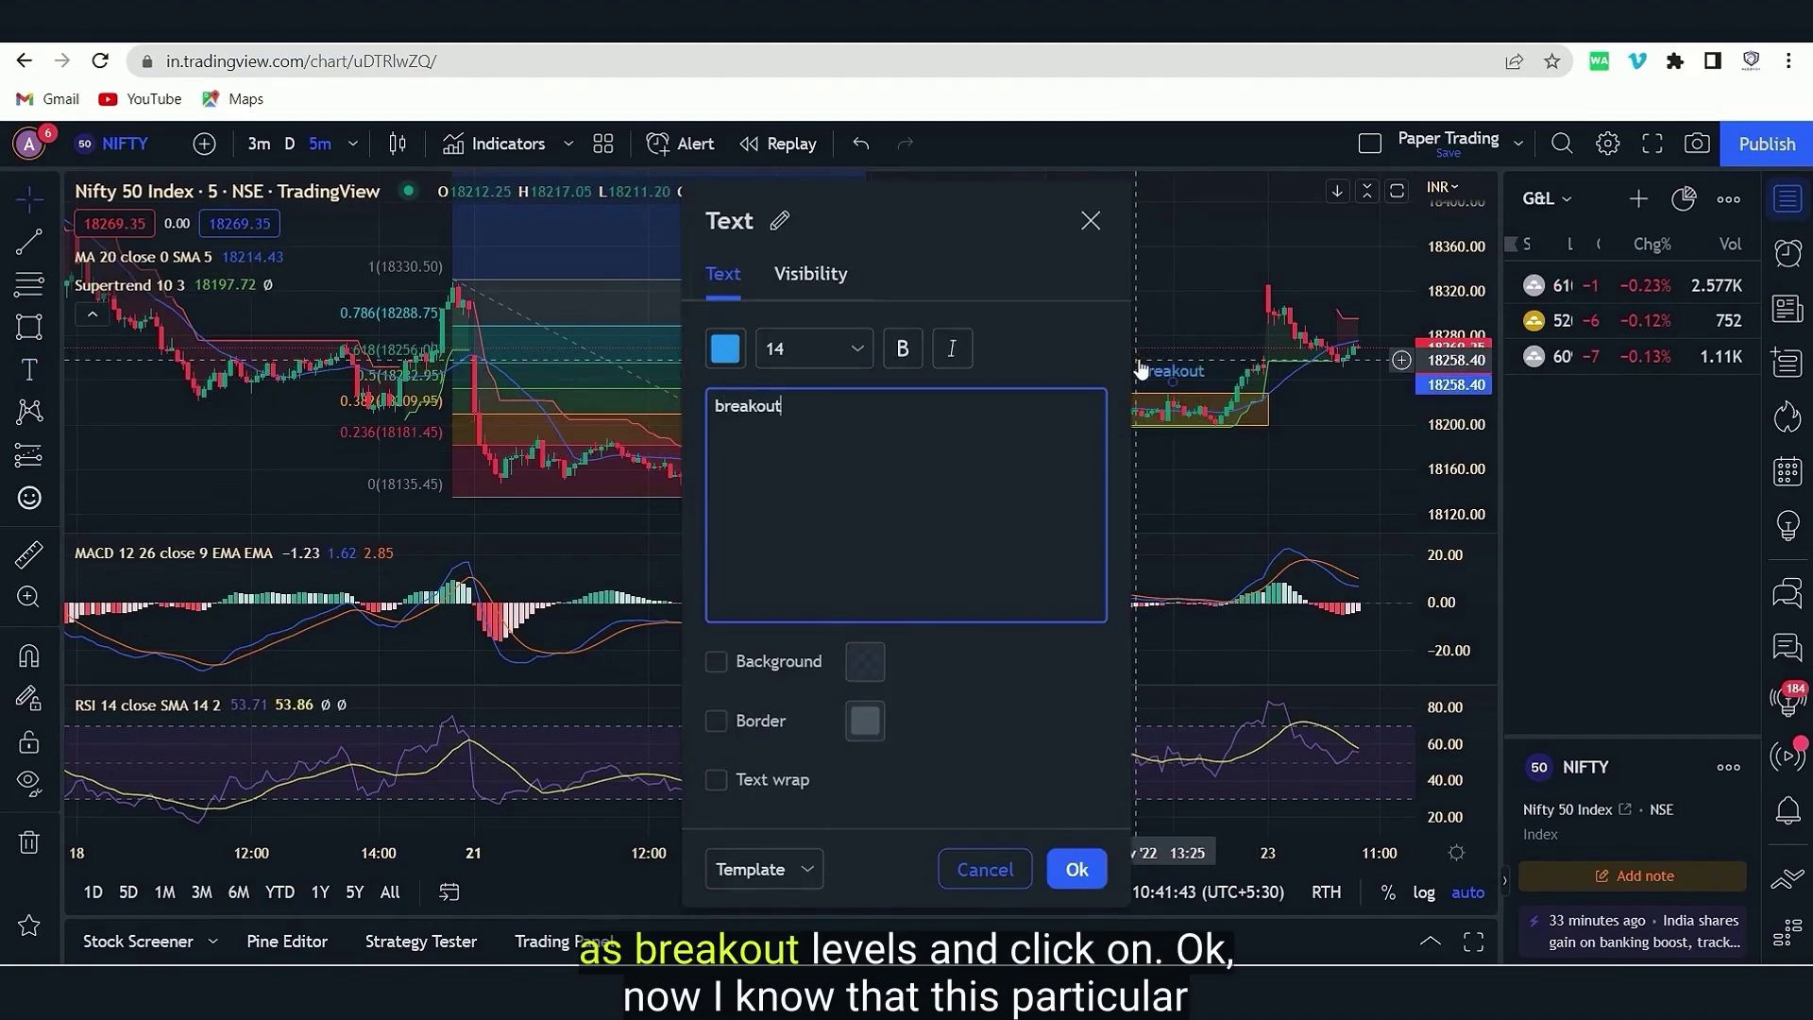
pyautogui.write(' levels')
pyautogui.click(1075, 866)
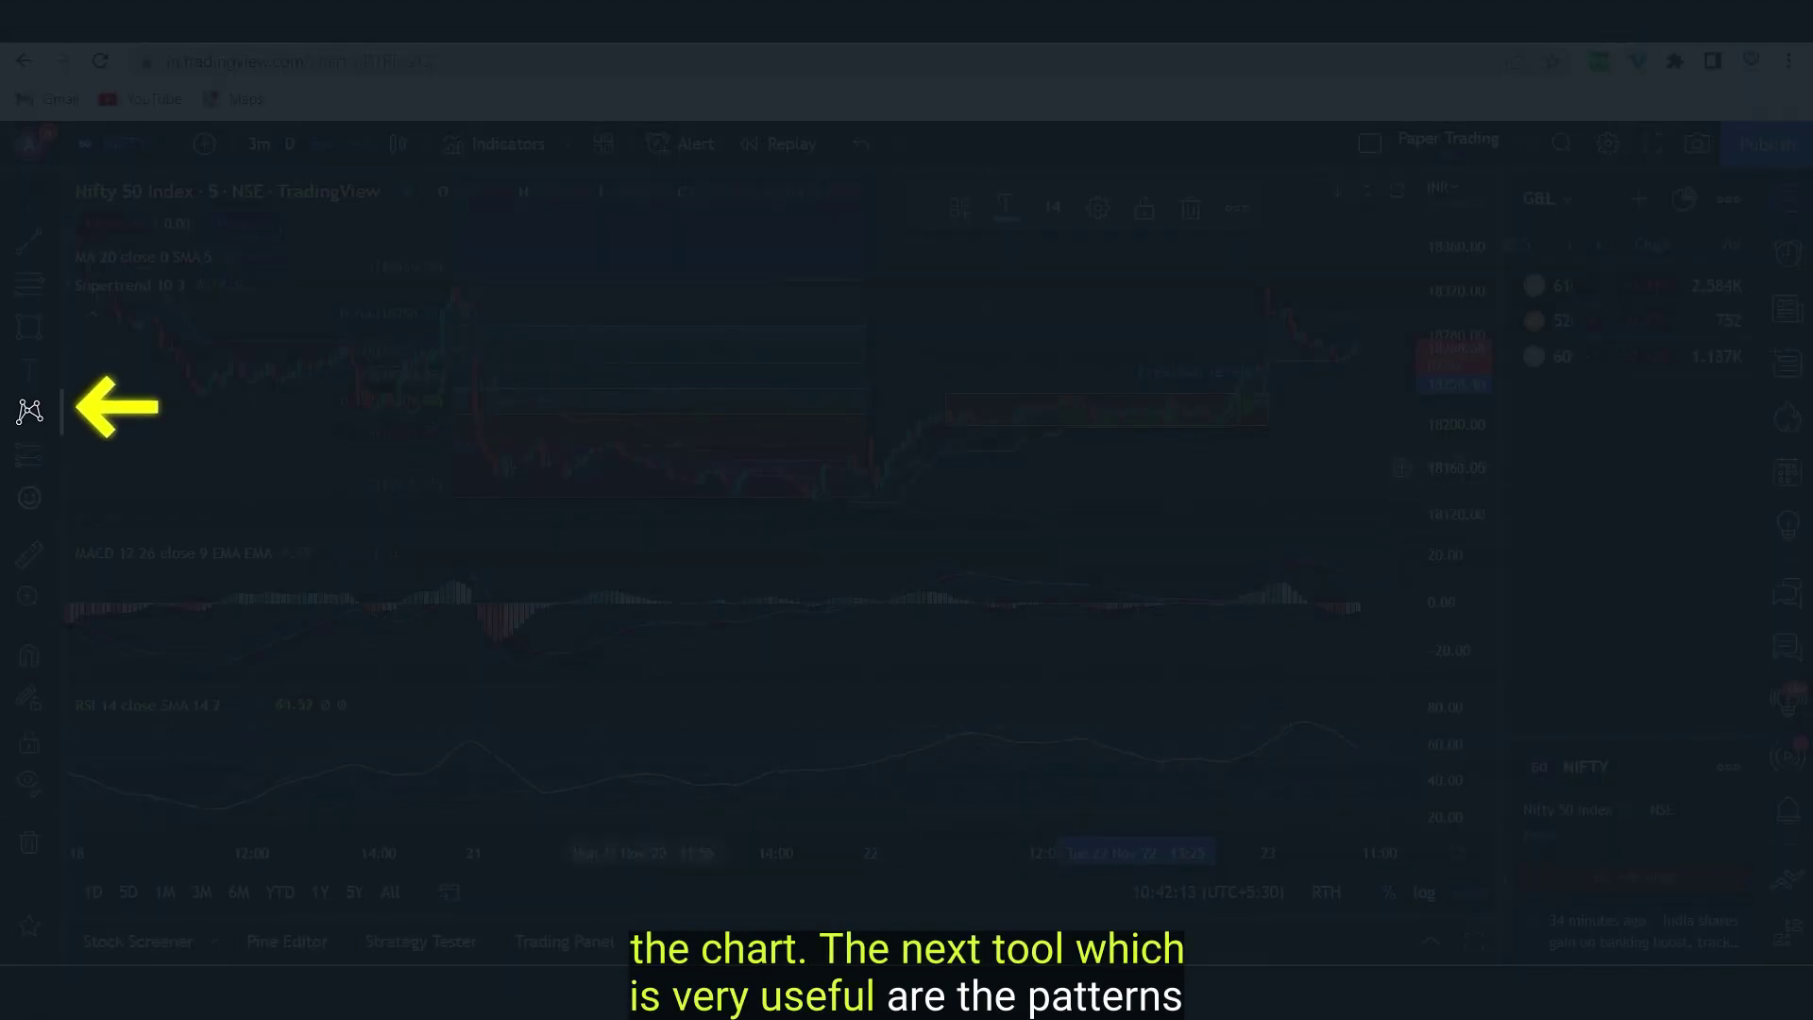
# Step: Draw an Elliott Impulse Wave (12345) from the 18 Nov high through the 22 Nov lows and 23 Nov high to the latest candles
pyautogui.click(54, 412)
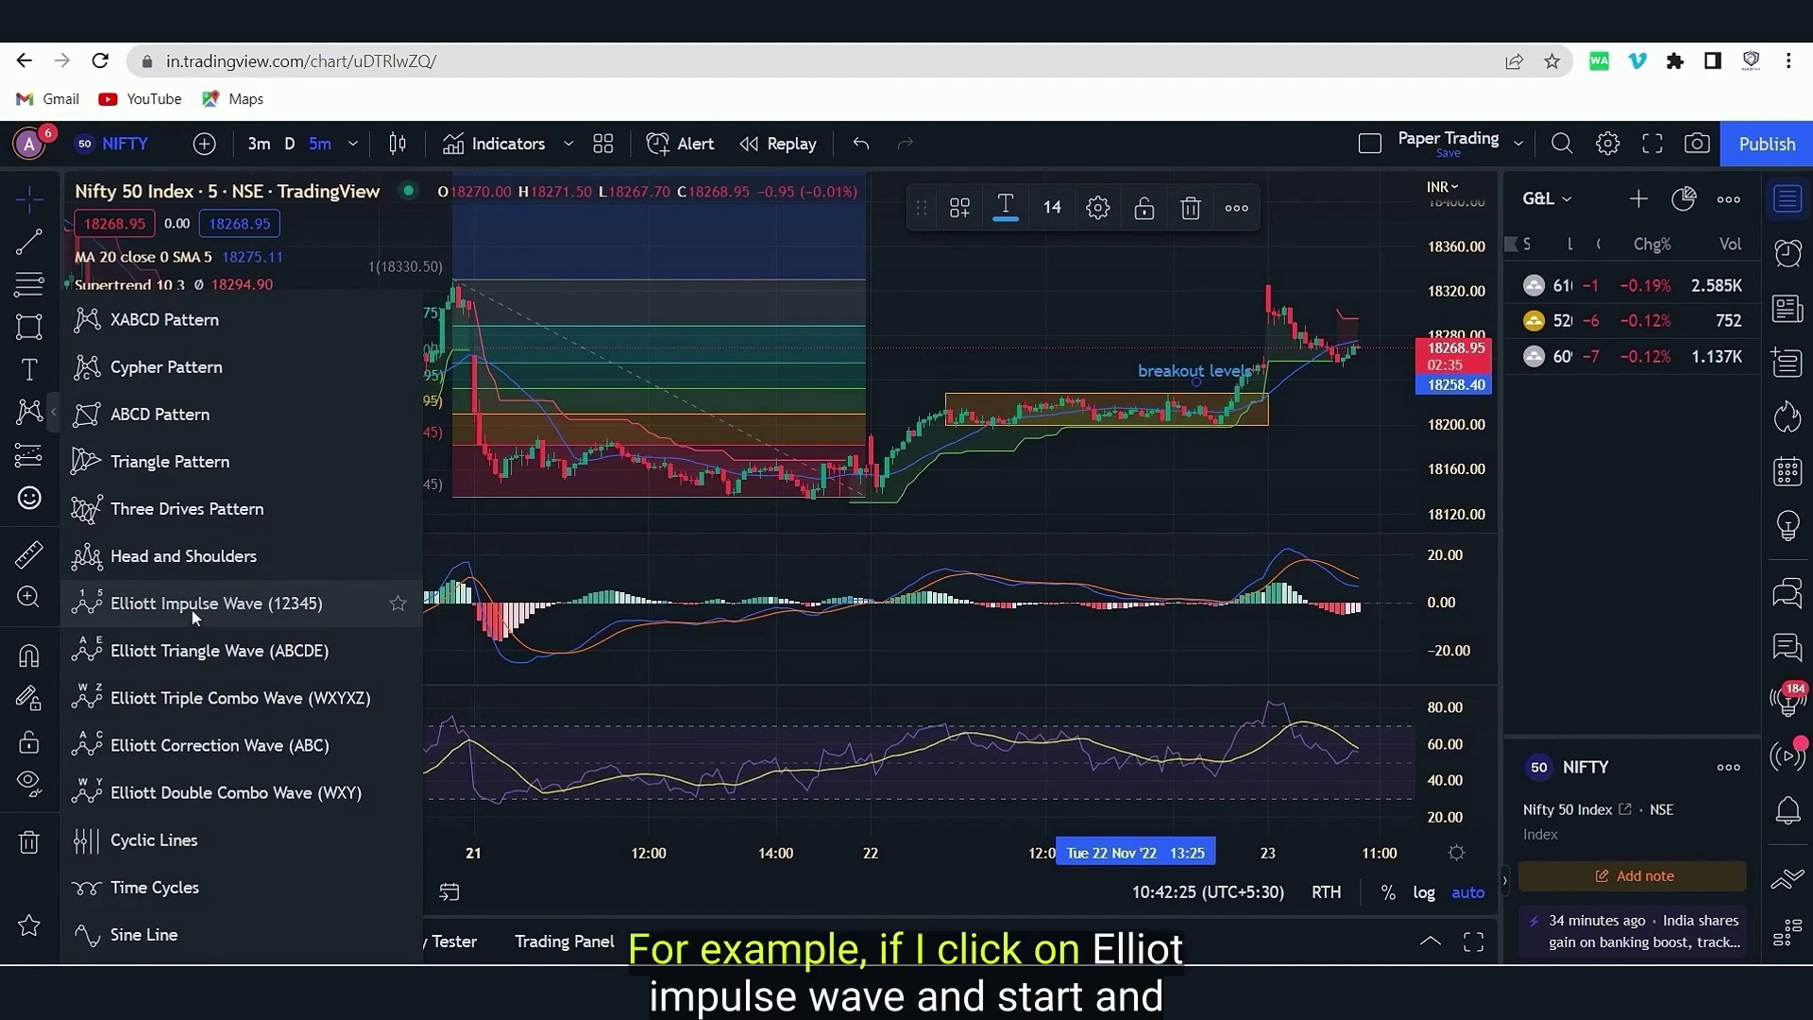
pyautogui.click(191, 610)
pyautogui.click(453, 279)
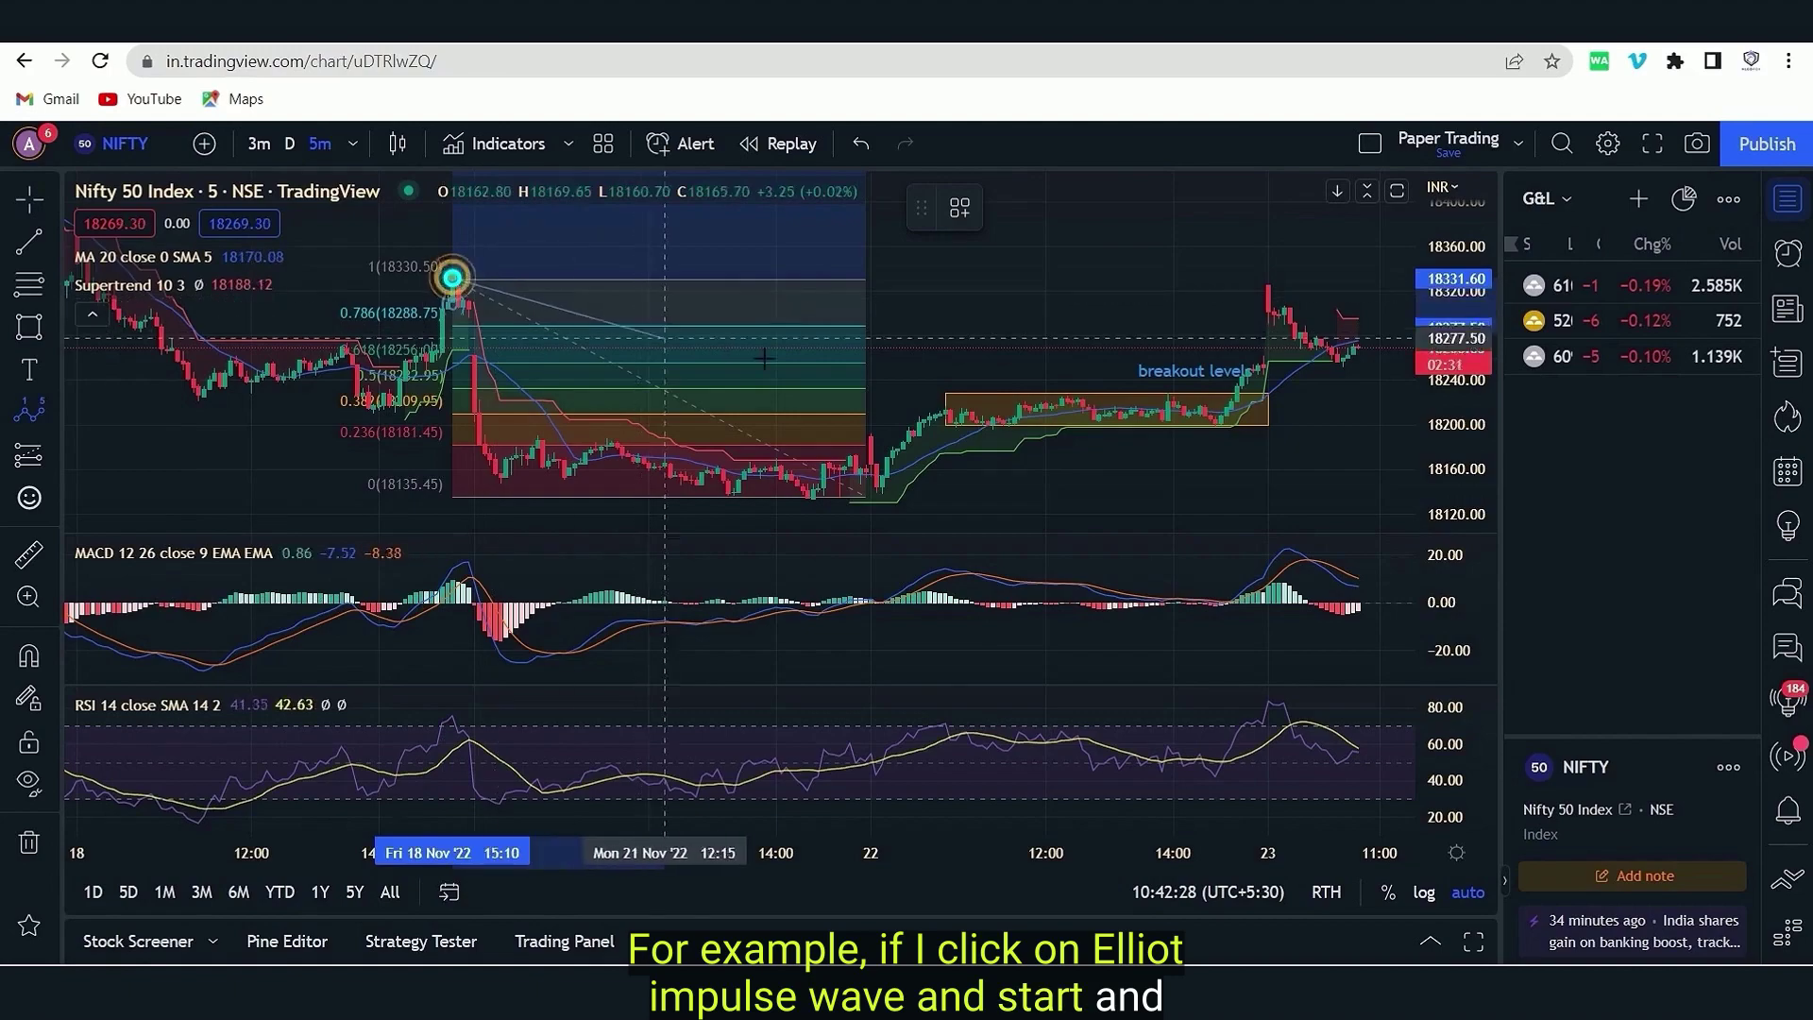
pyautogui.click(894, 501)
pyautogui.click(957, 498)
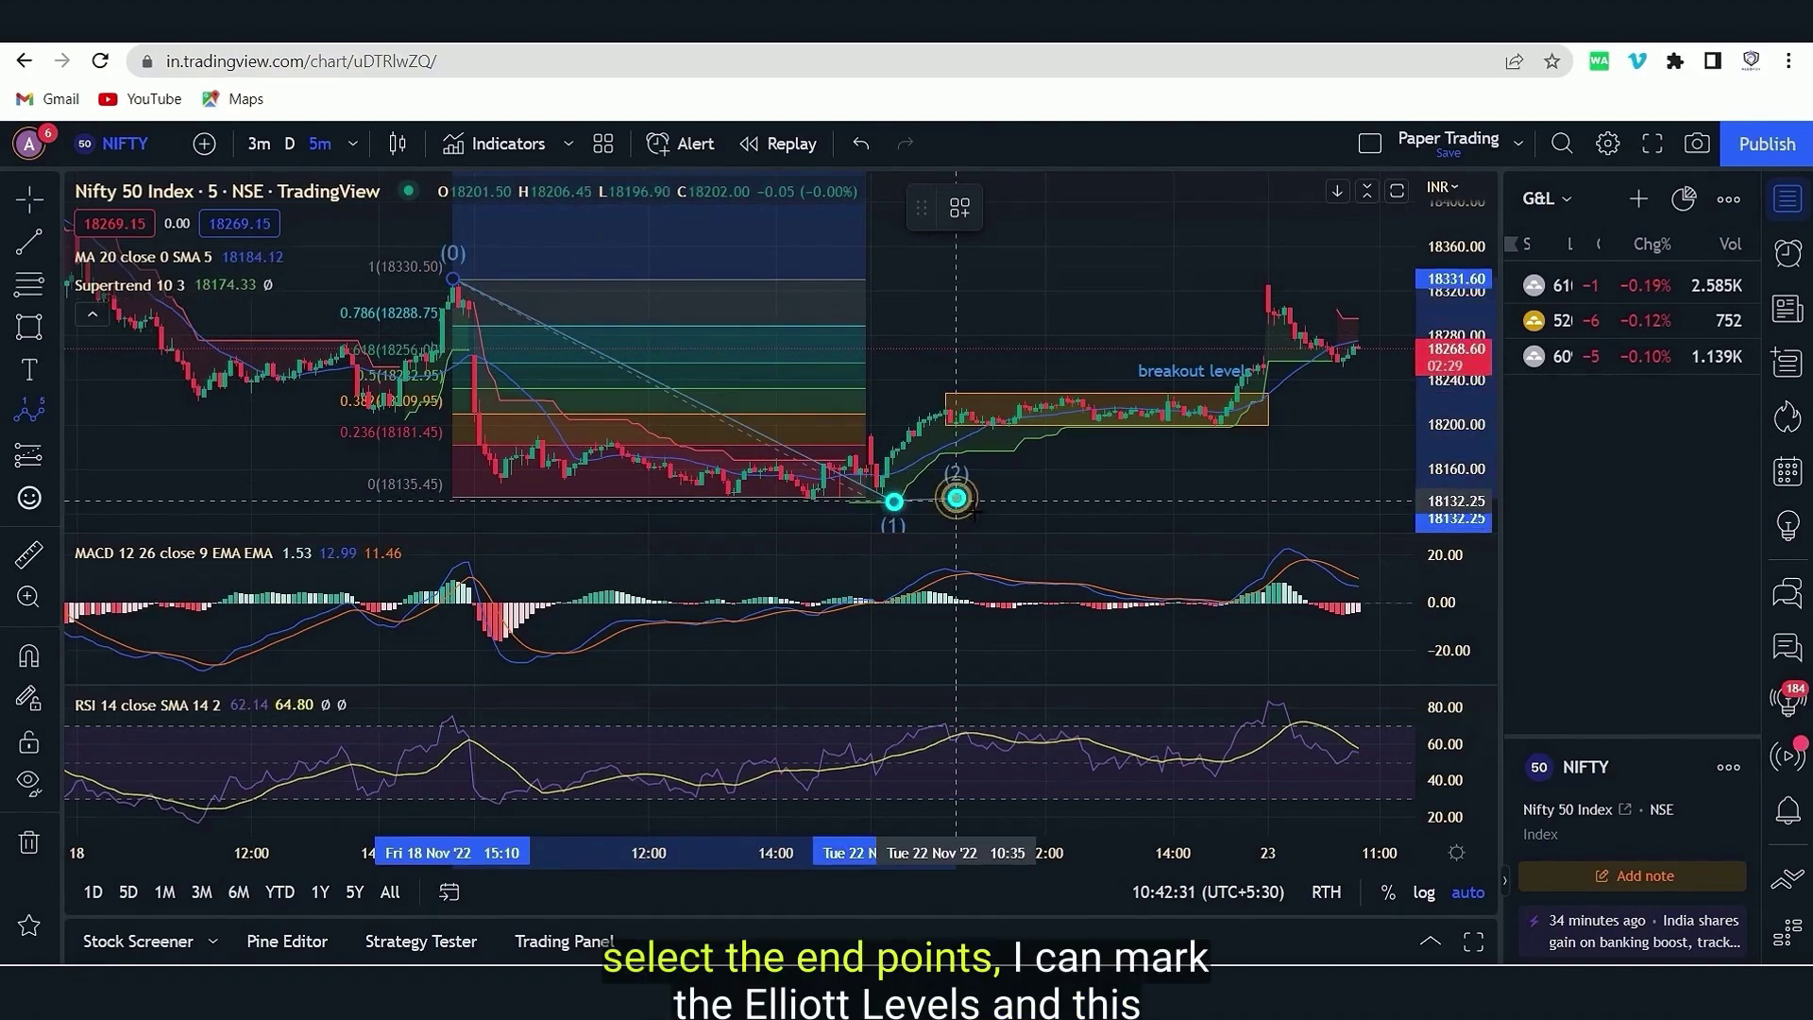
pyautogui.click(1205, 385)
pyautogui.click(1279, 280)
pyautogui.click(1348, 363)
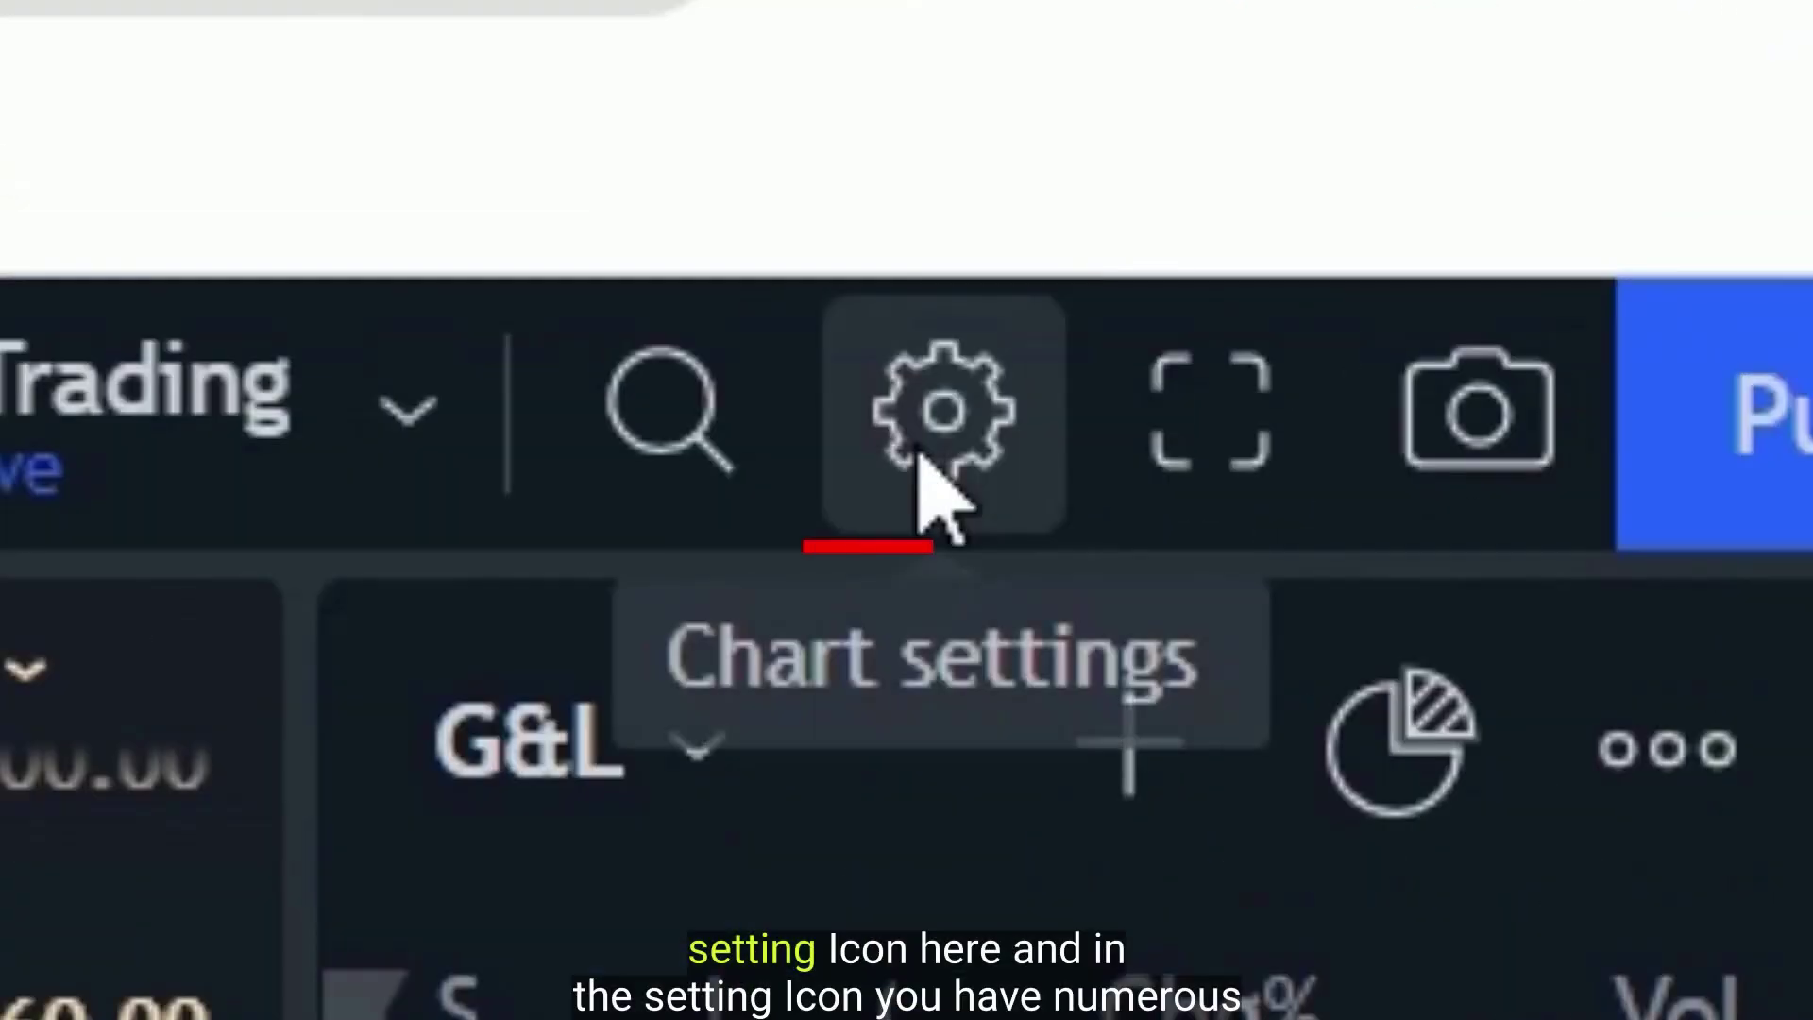
# Step: Set both gradient colours of the chart background to white and apply the chart settings
pyautogui.click(1606, 147)
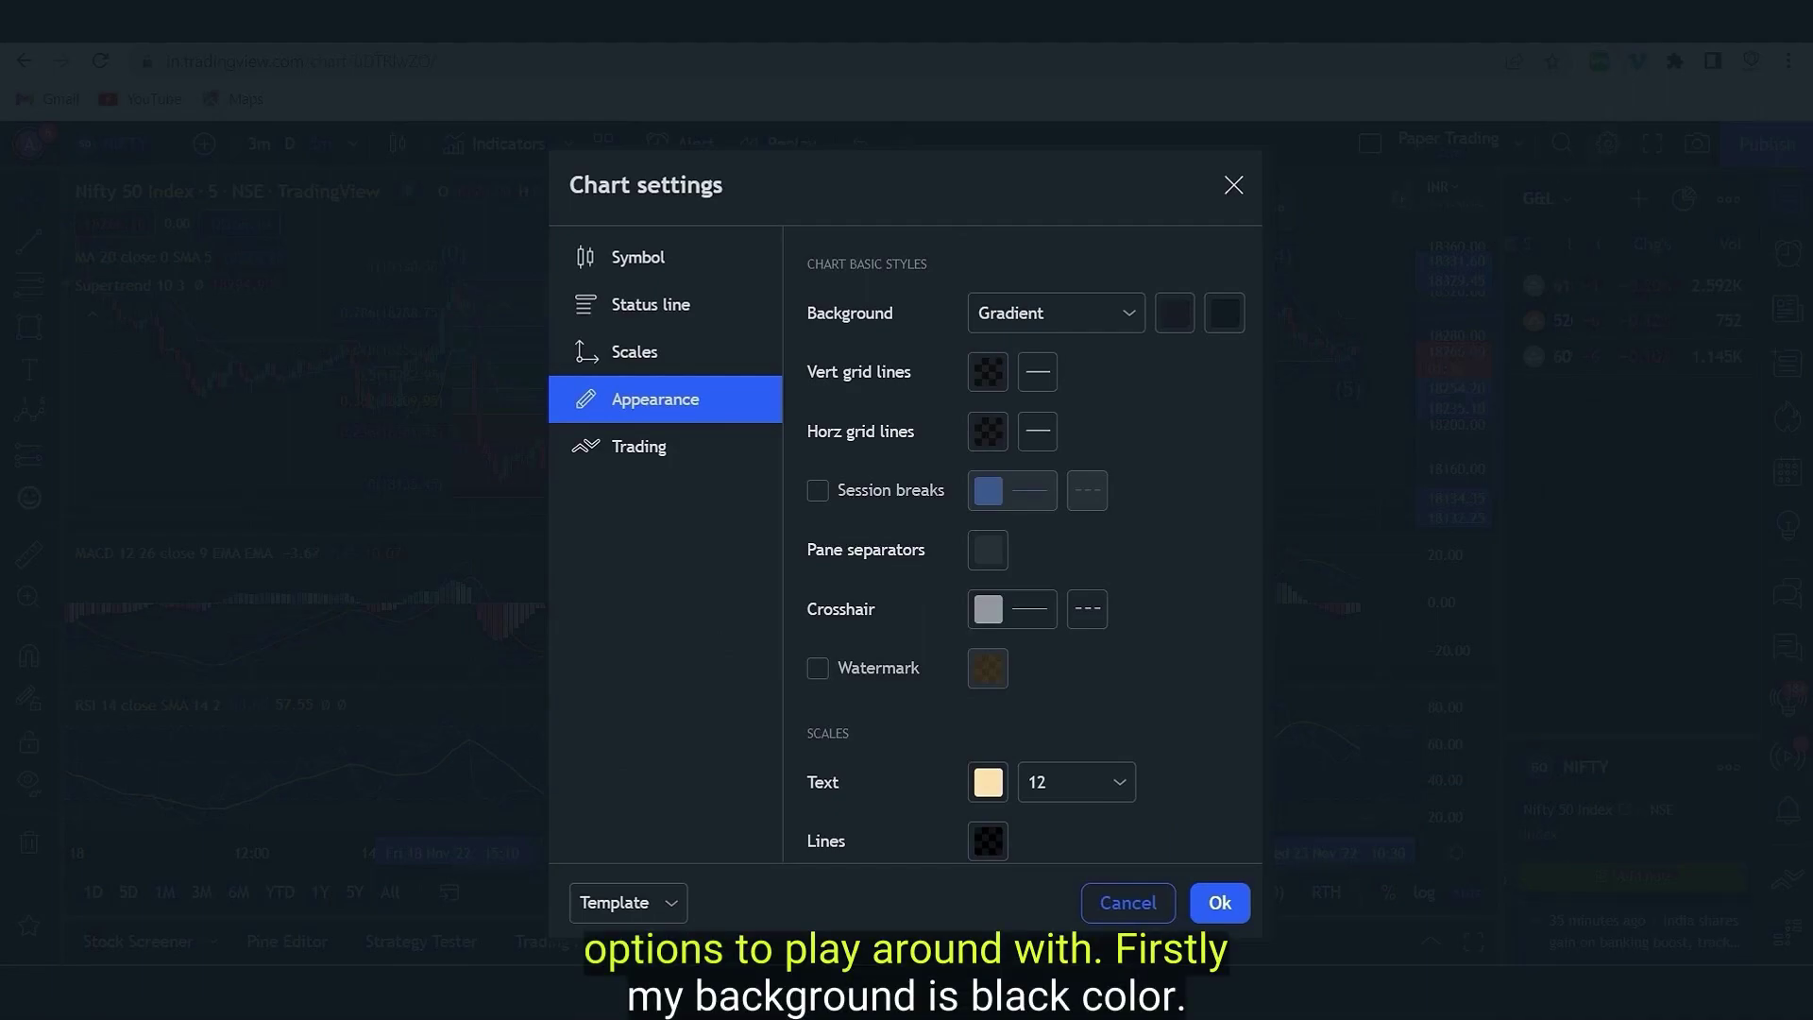
pyautogui.click(1181, 319)
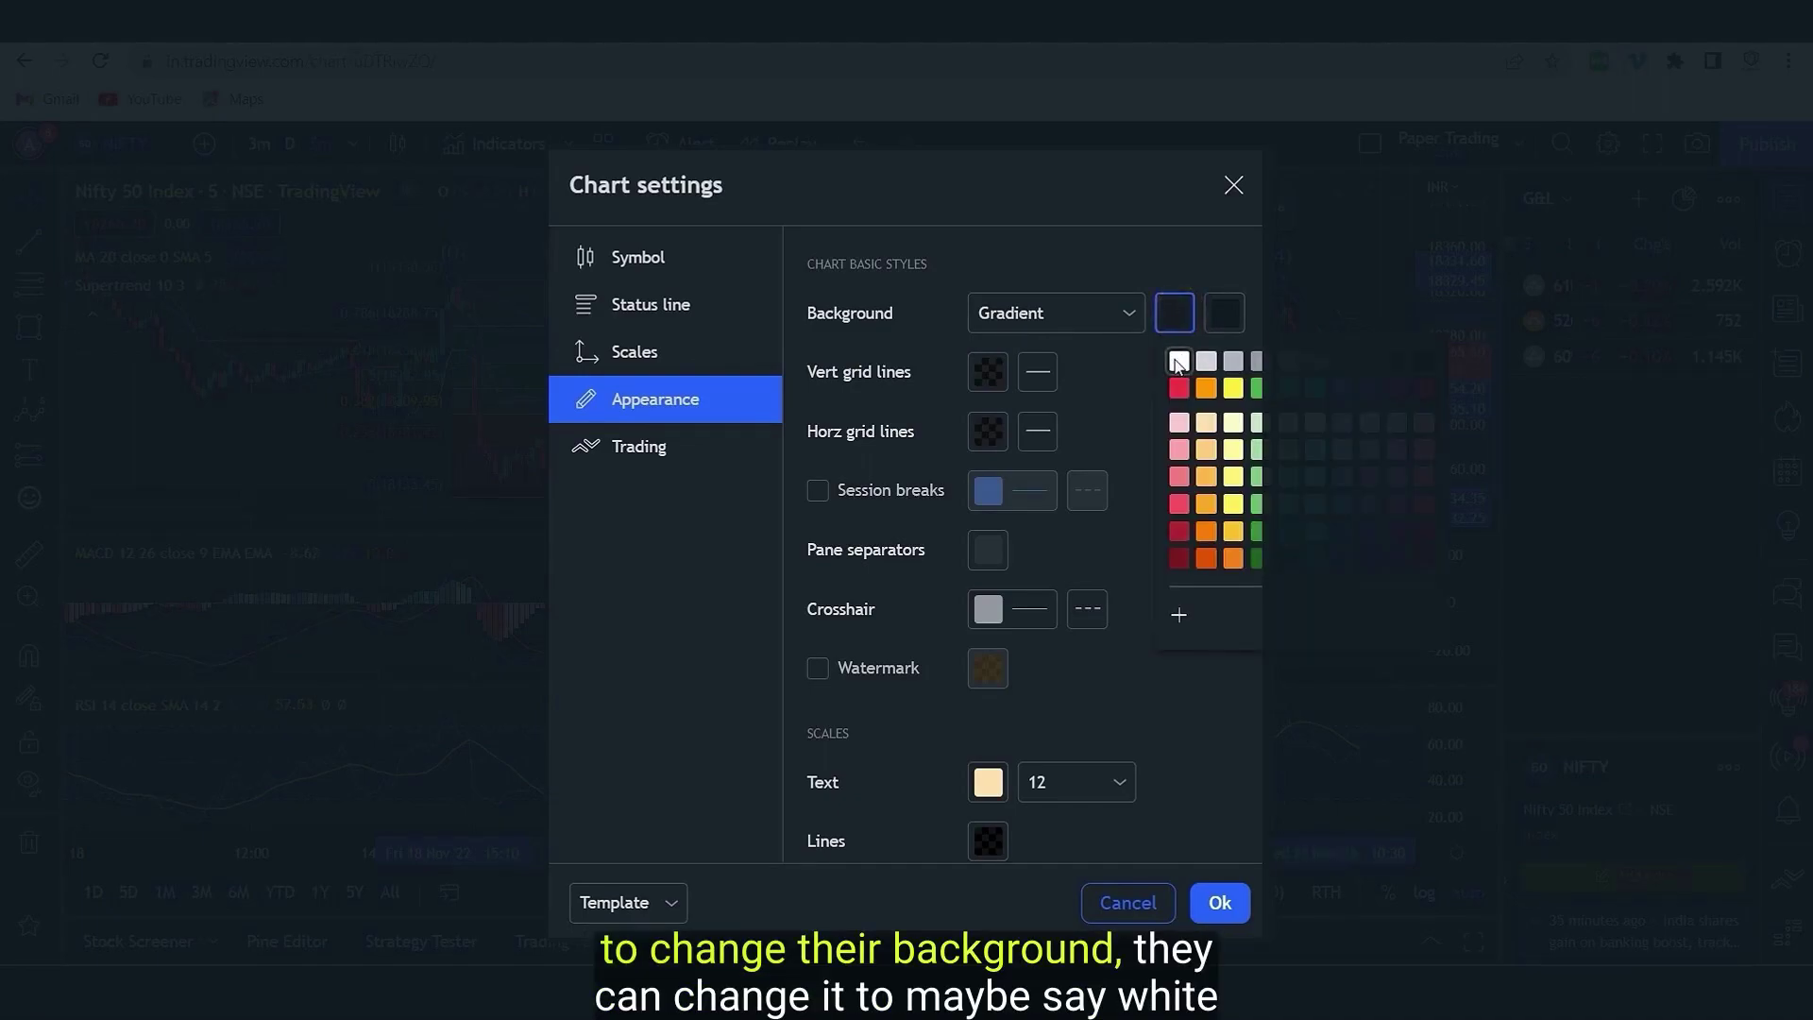
pyautogui.click(1179, 360)
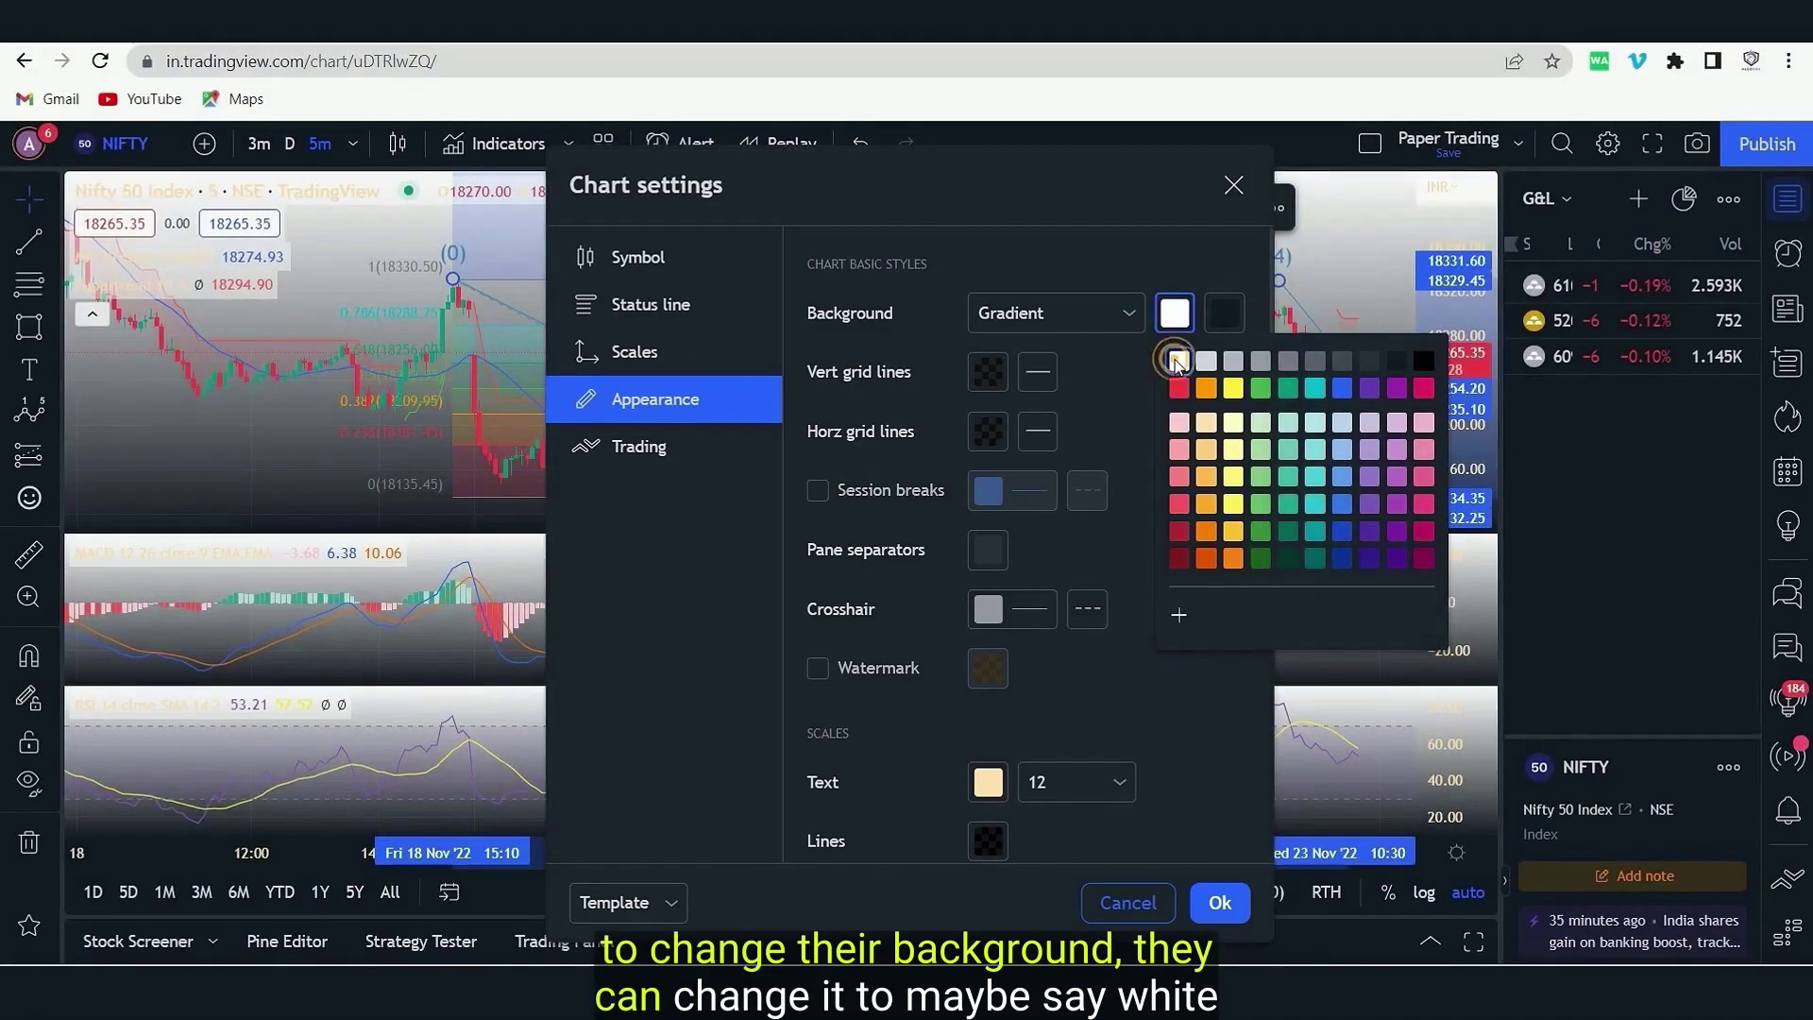
pyautogui.click(1225, 312)
pyautogui.click(1228, 362)
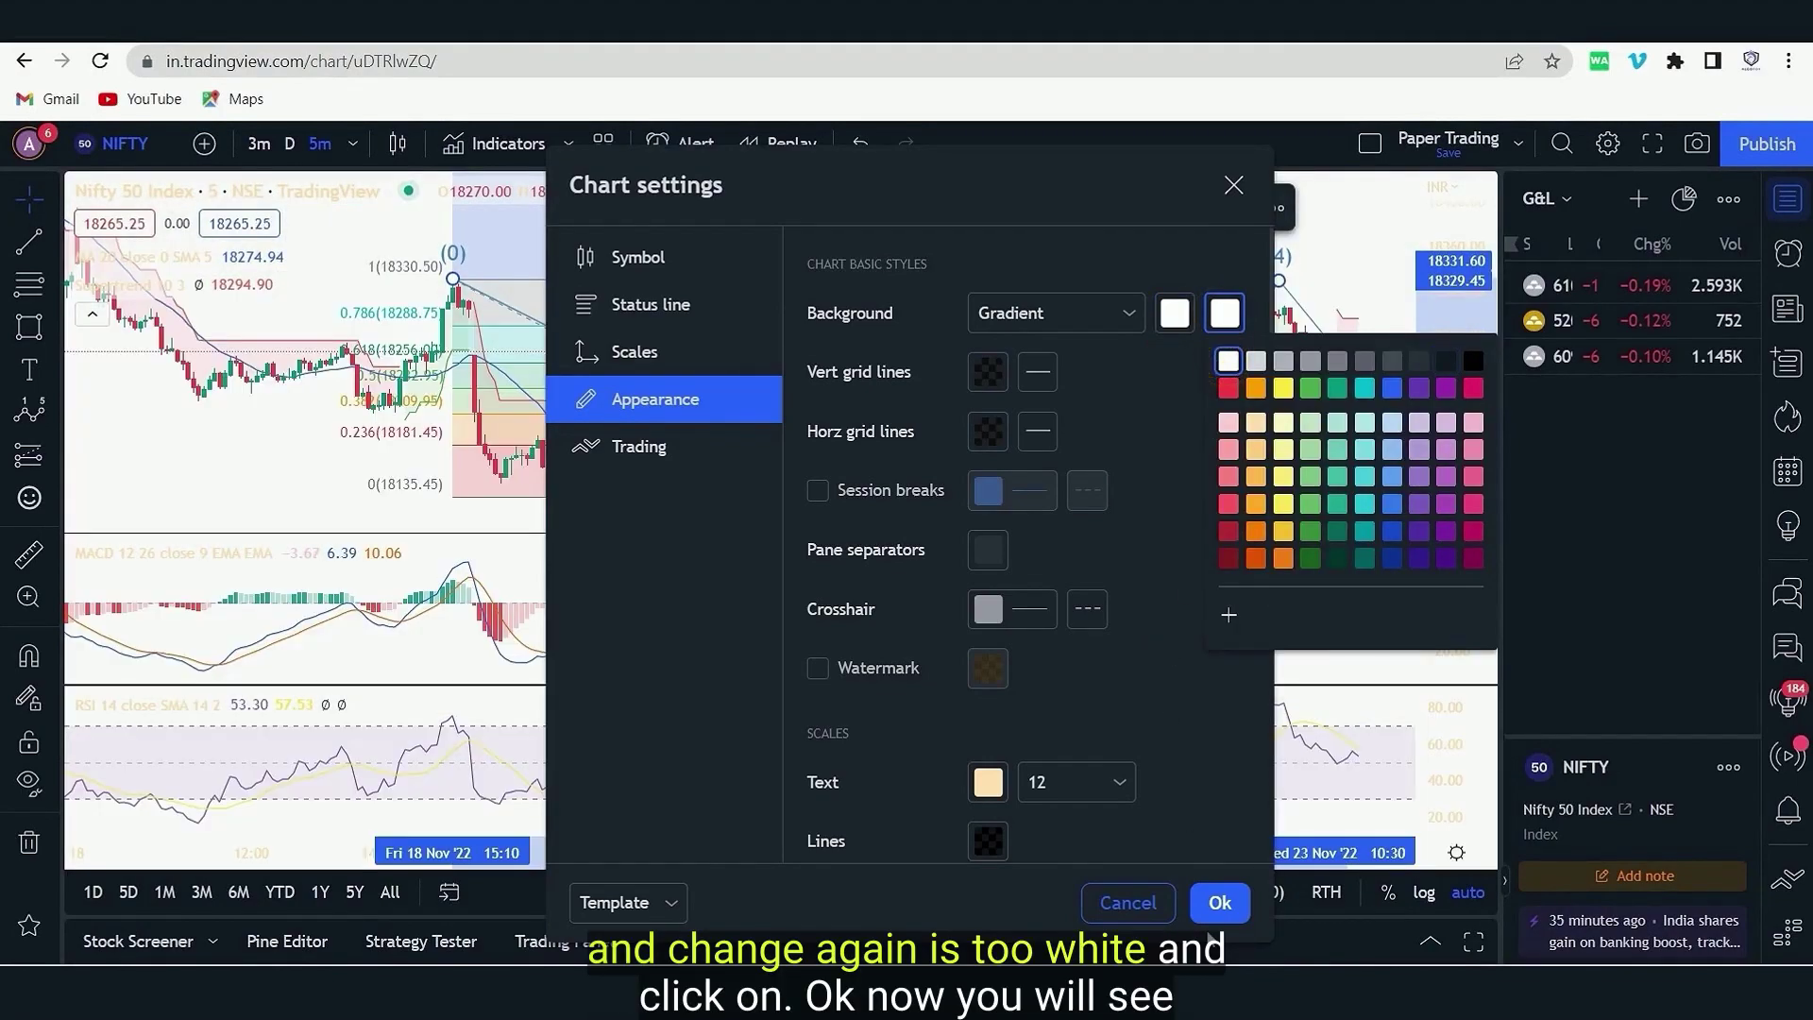
pyautogui.click(1220, 903)
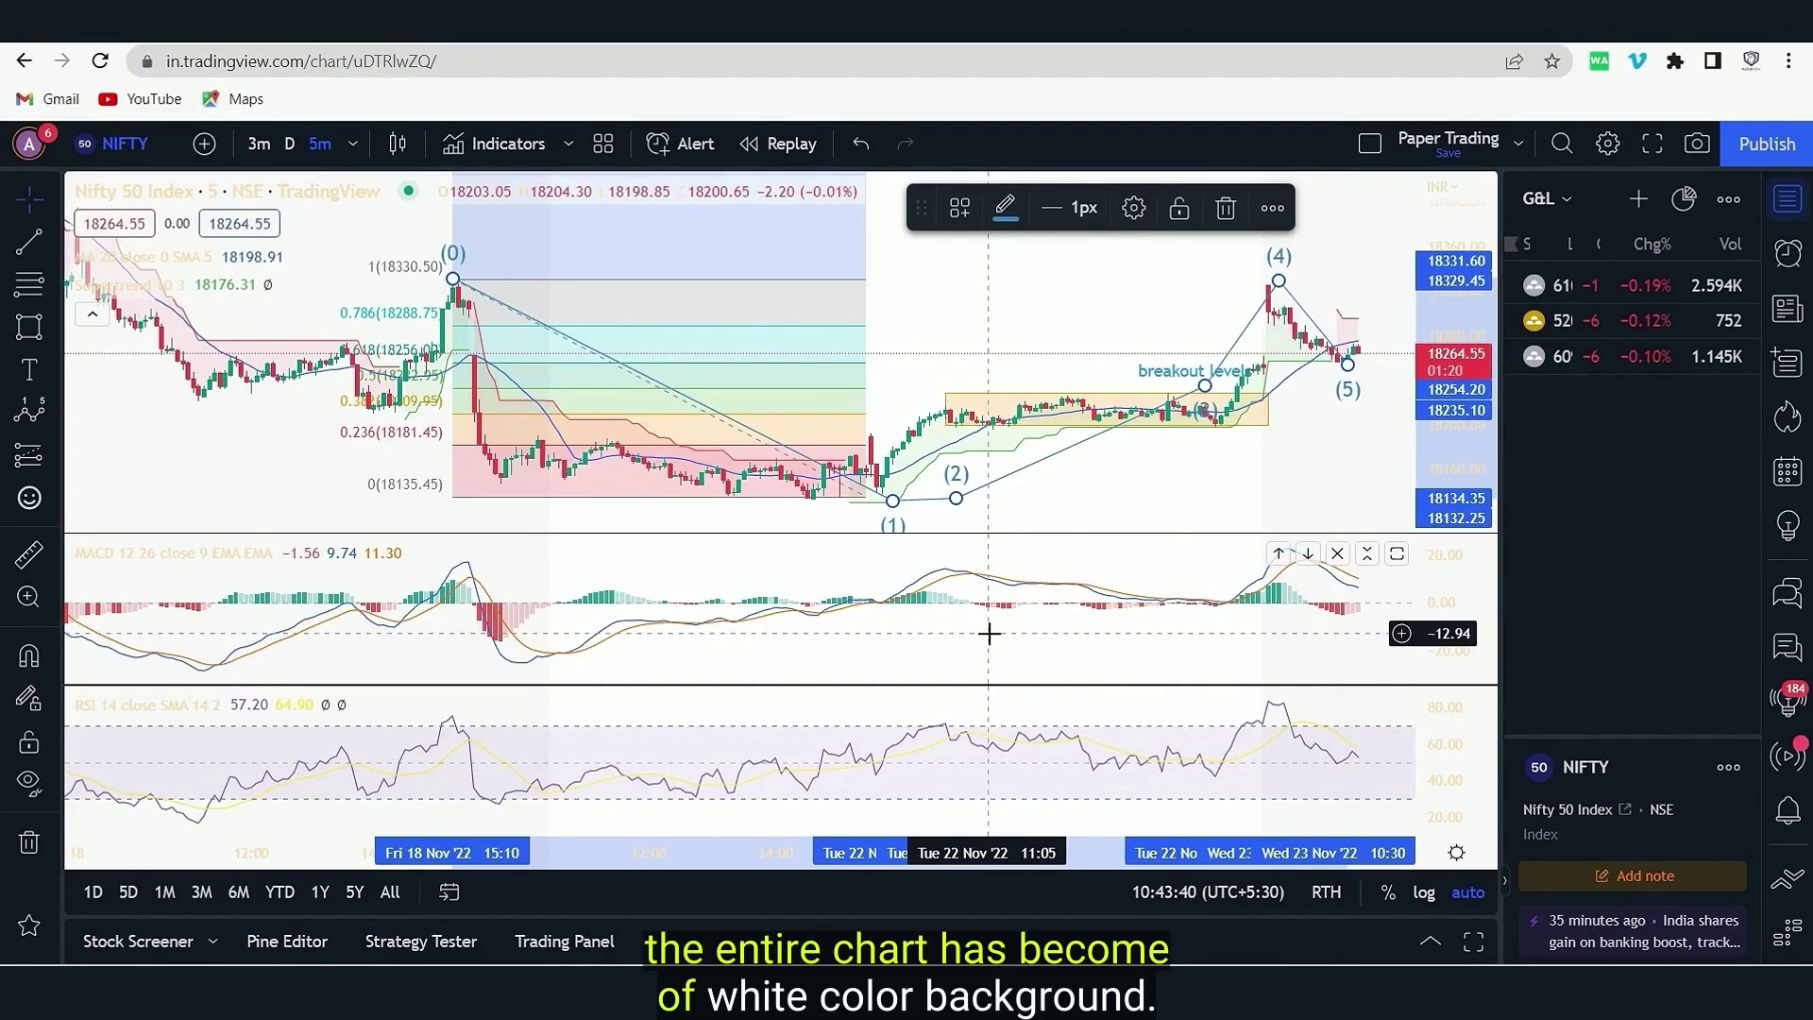
# Step: Enable instant orders placement and sound notifications for executions in the chart's trading settings
pyautogui.click(1609, 144)
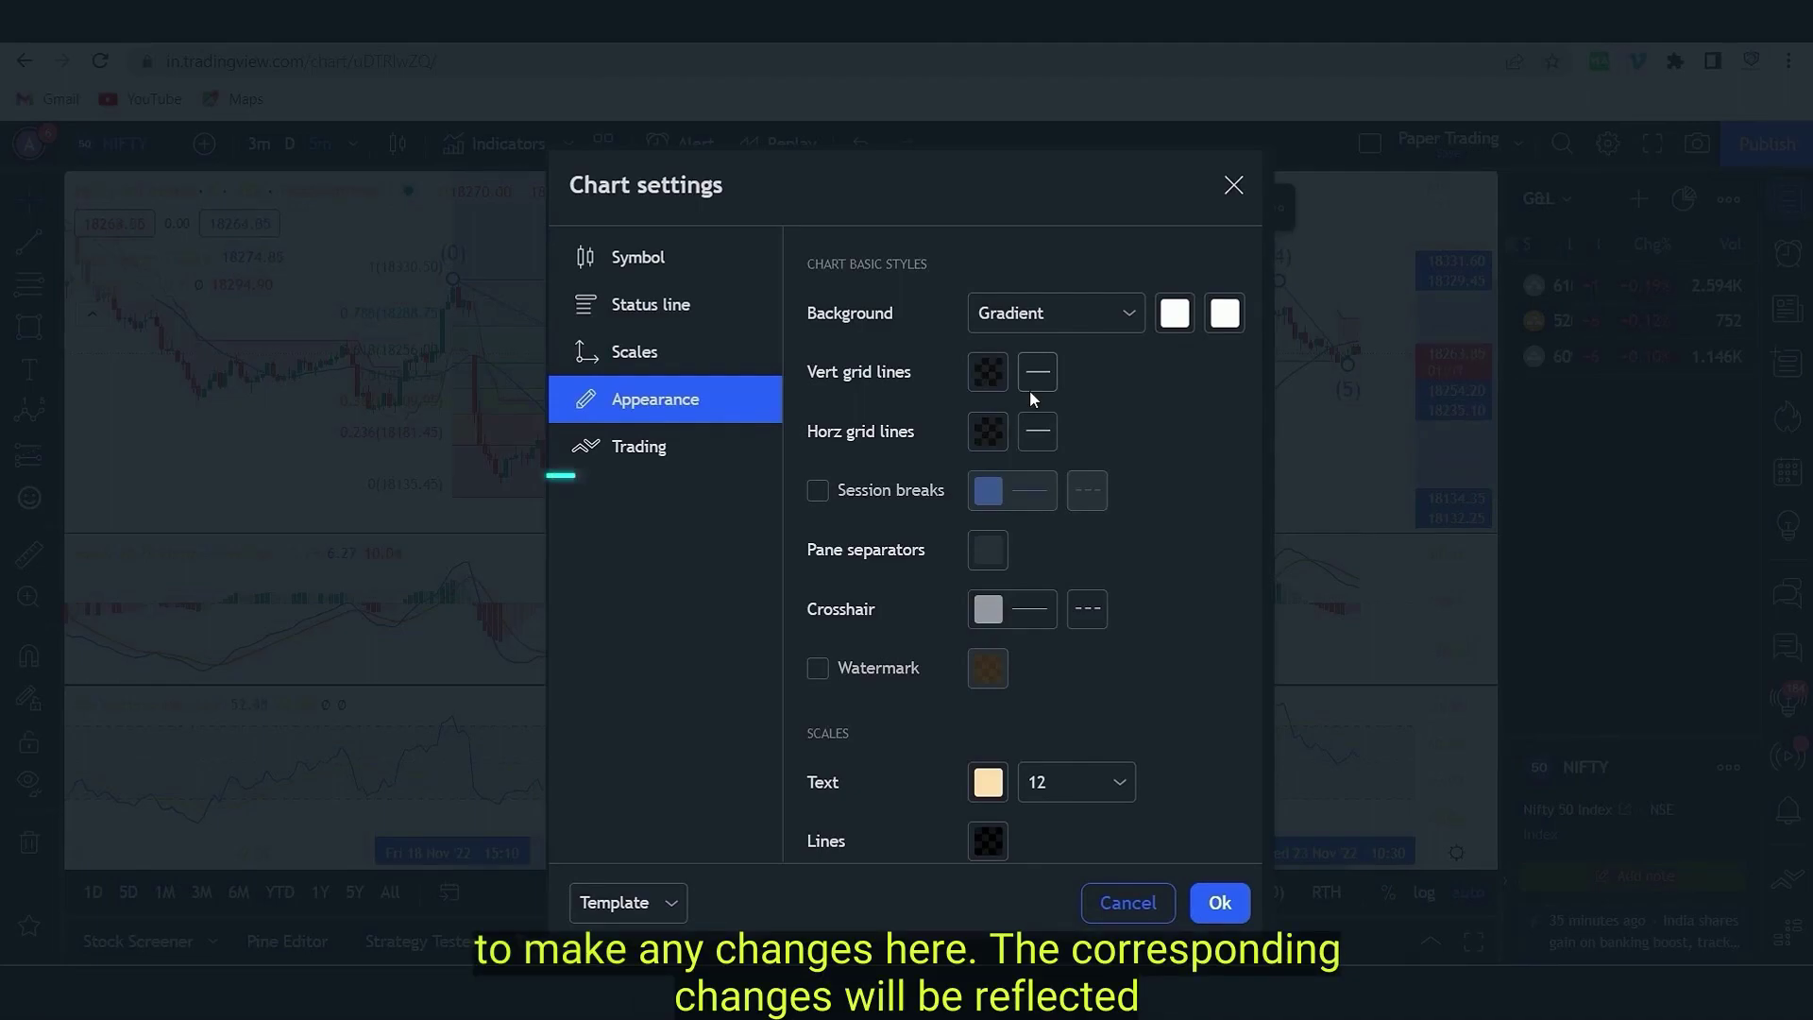
pyautogui.click(658, 459)
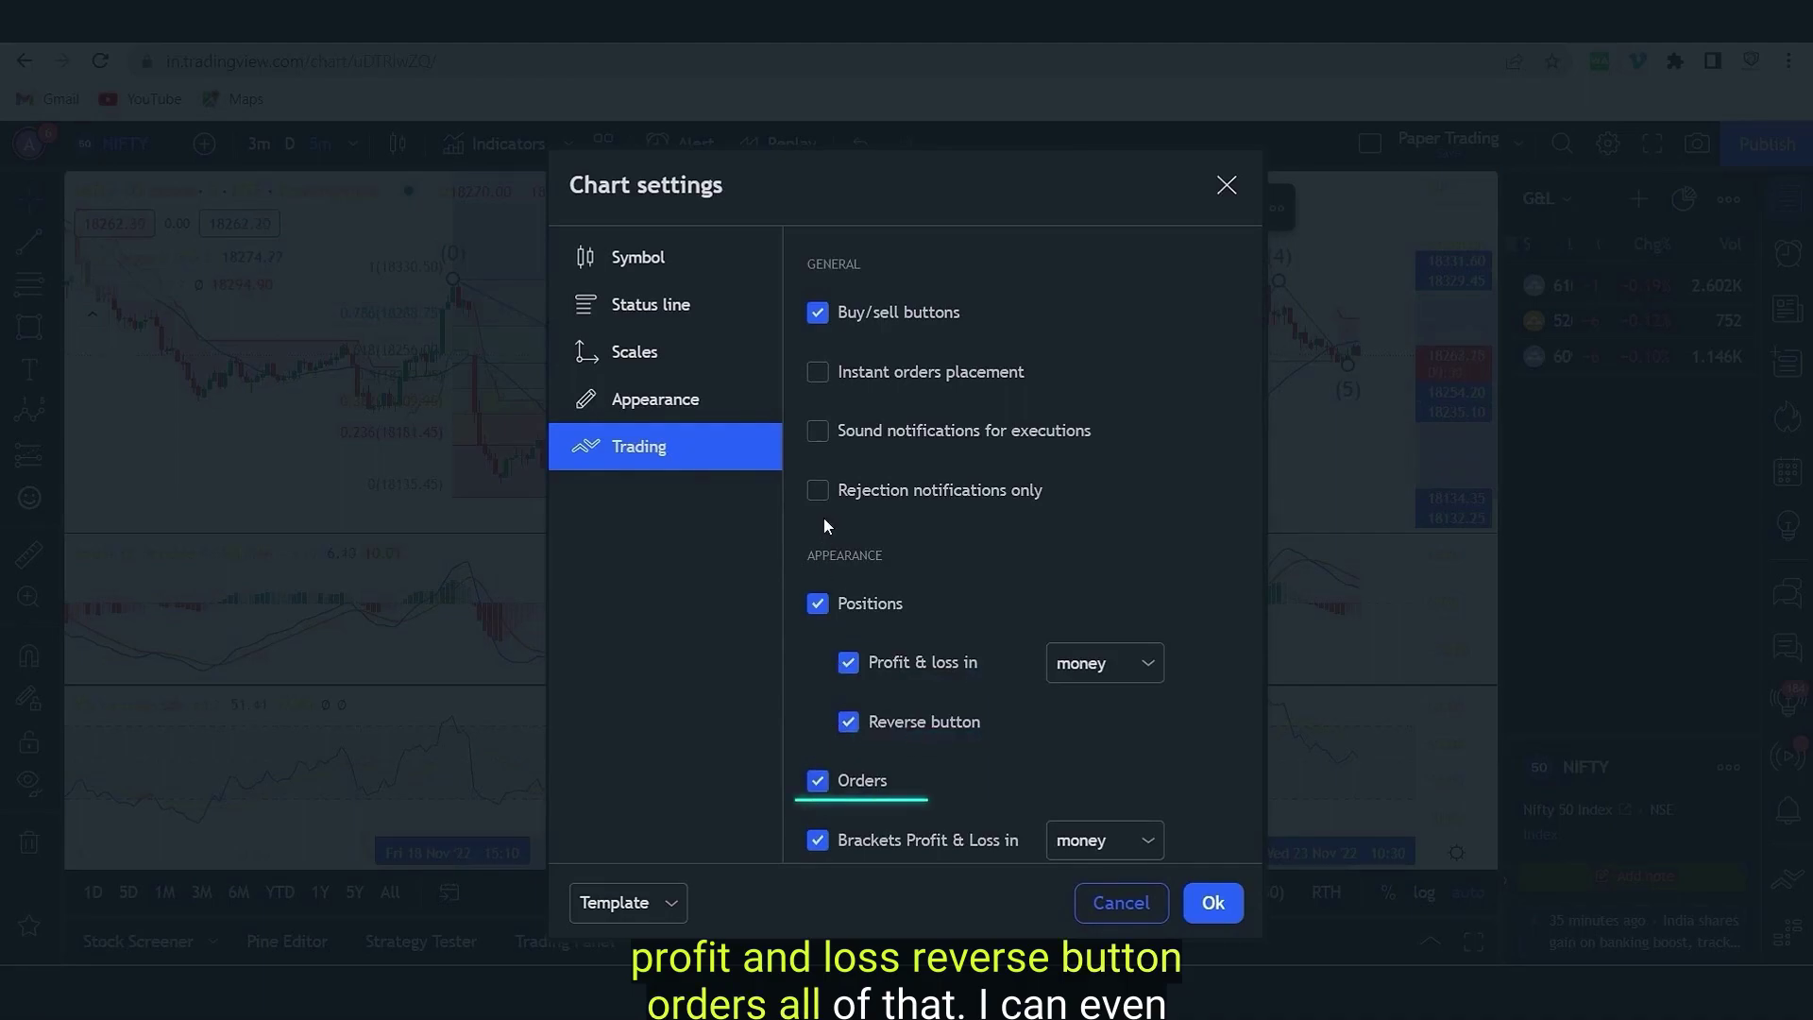
pyautogui.click(814, 373)
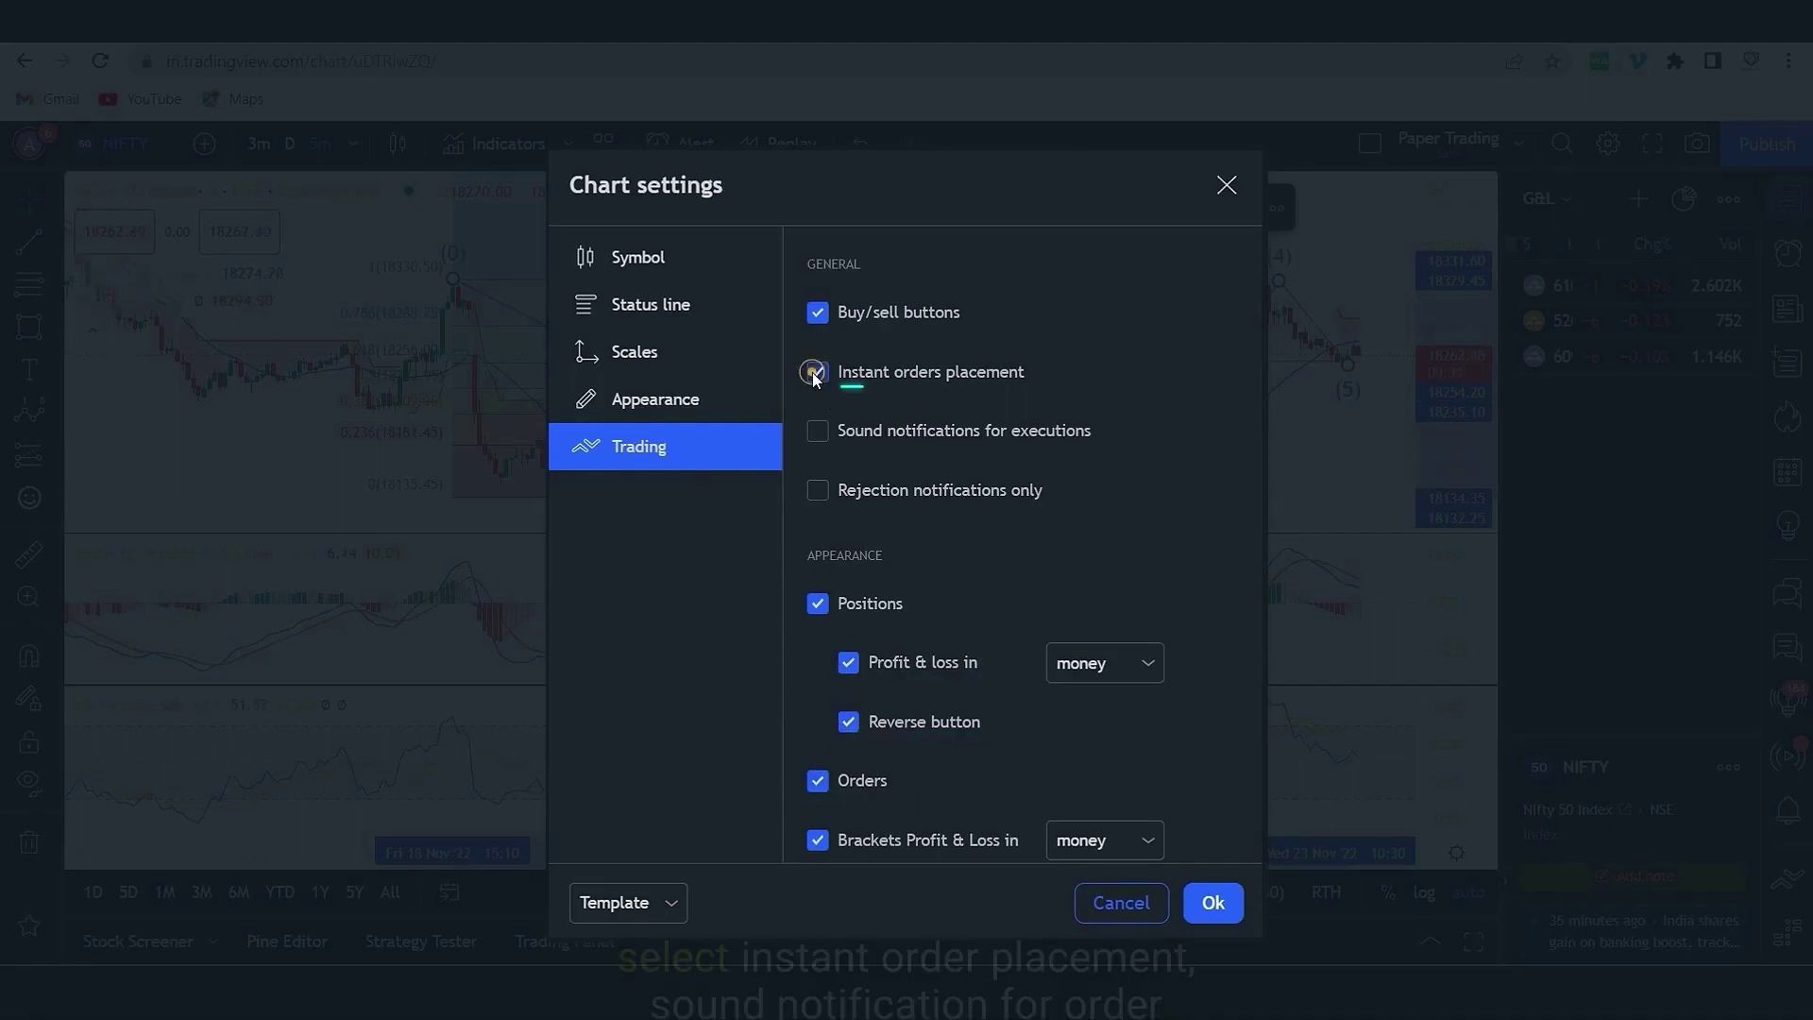
pyautogui.click(825, 429)
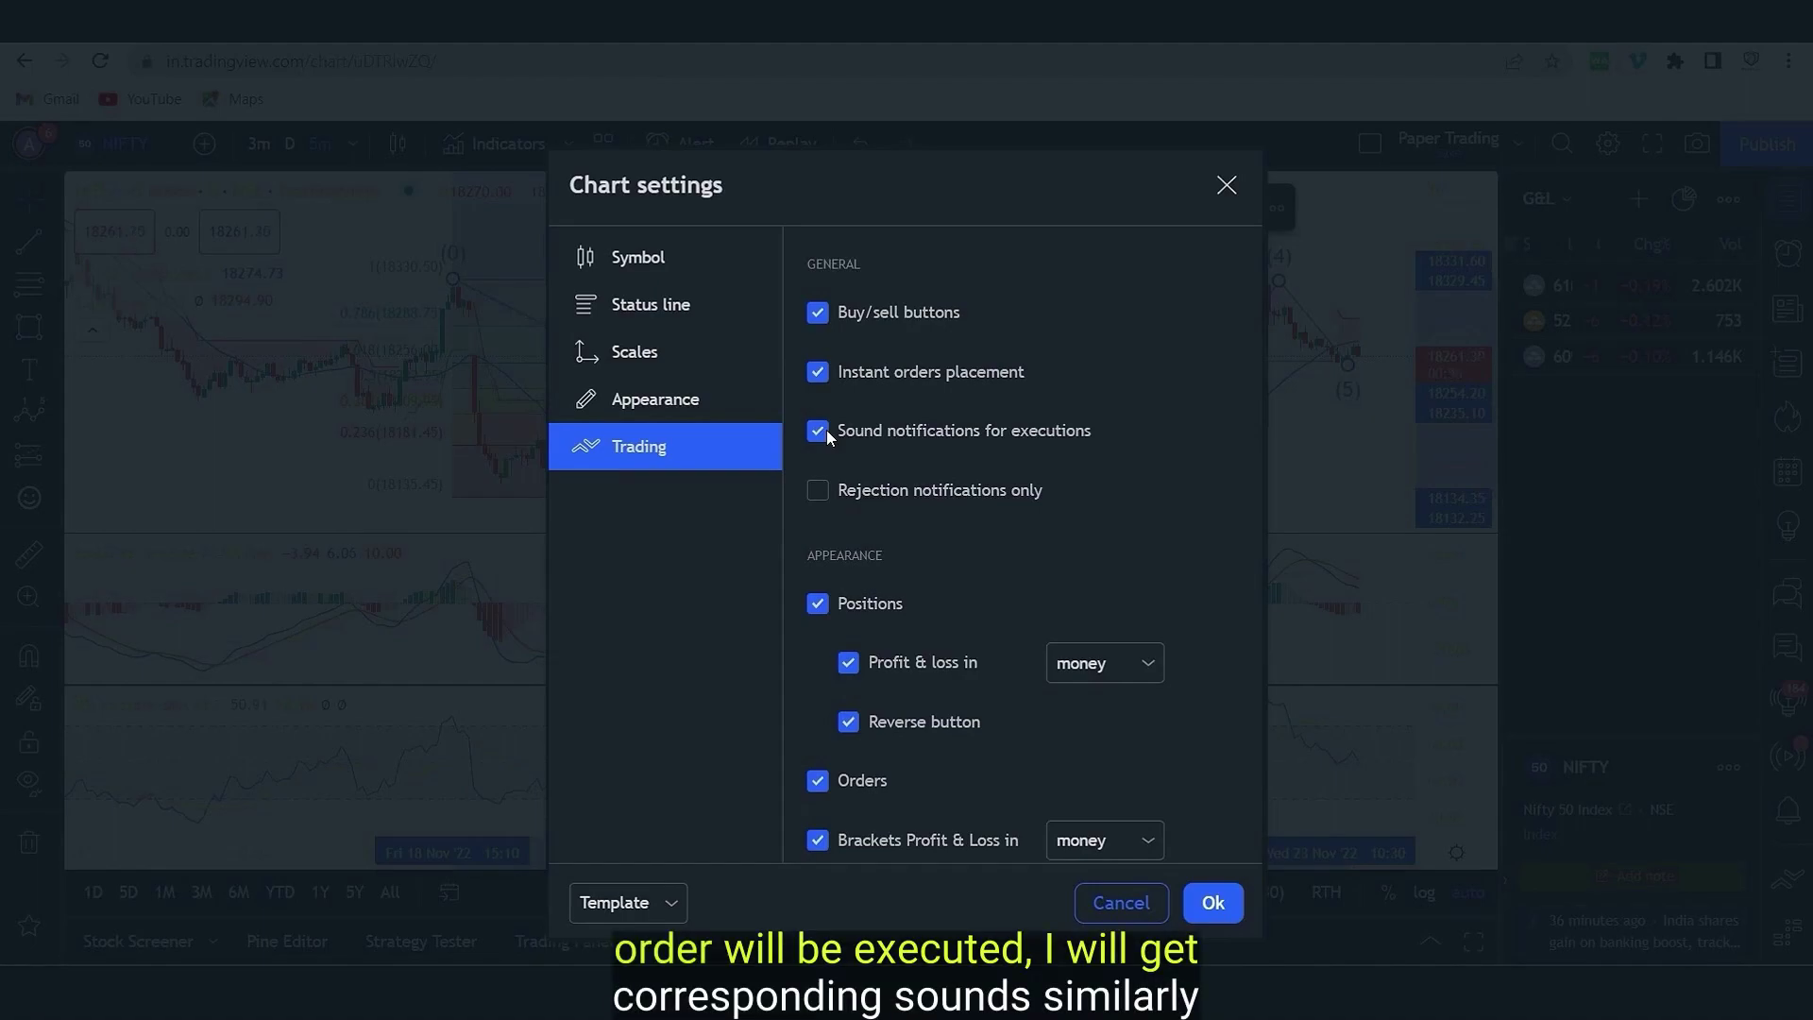
# Step: Show the symbol name label on the price scale and move the settings dialog aside to uncover the latest candles
pyautogui.click(666, 356)
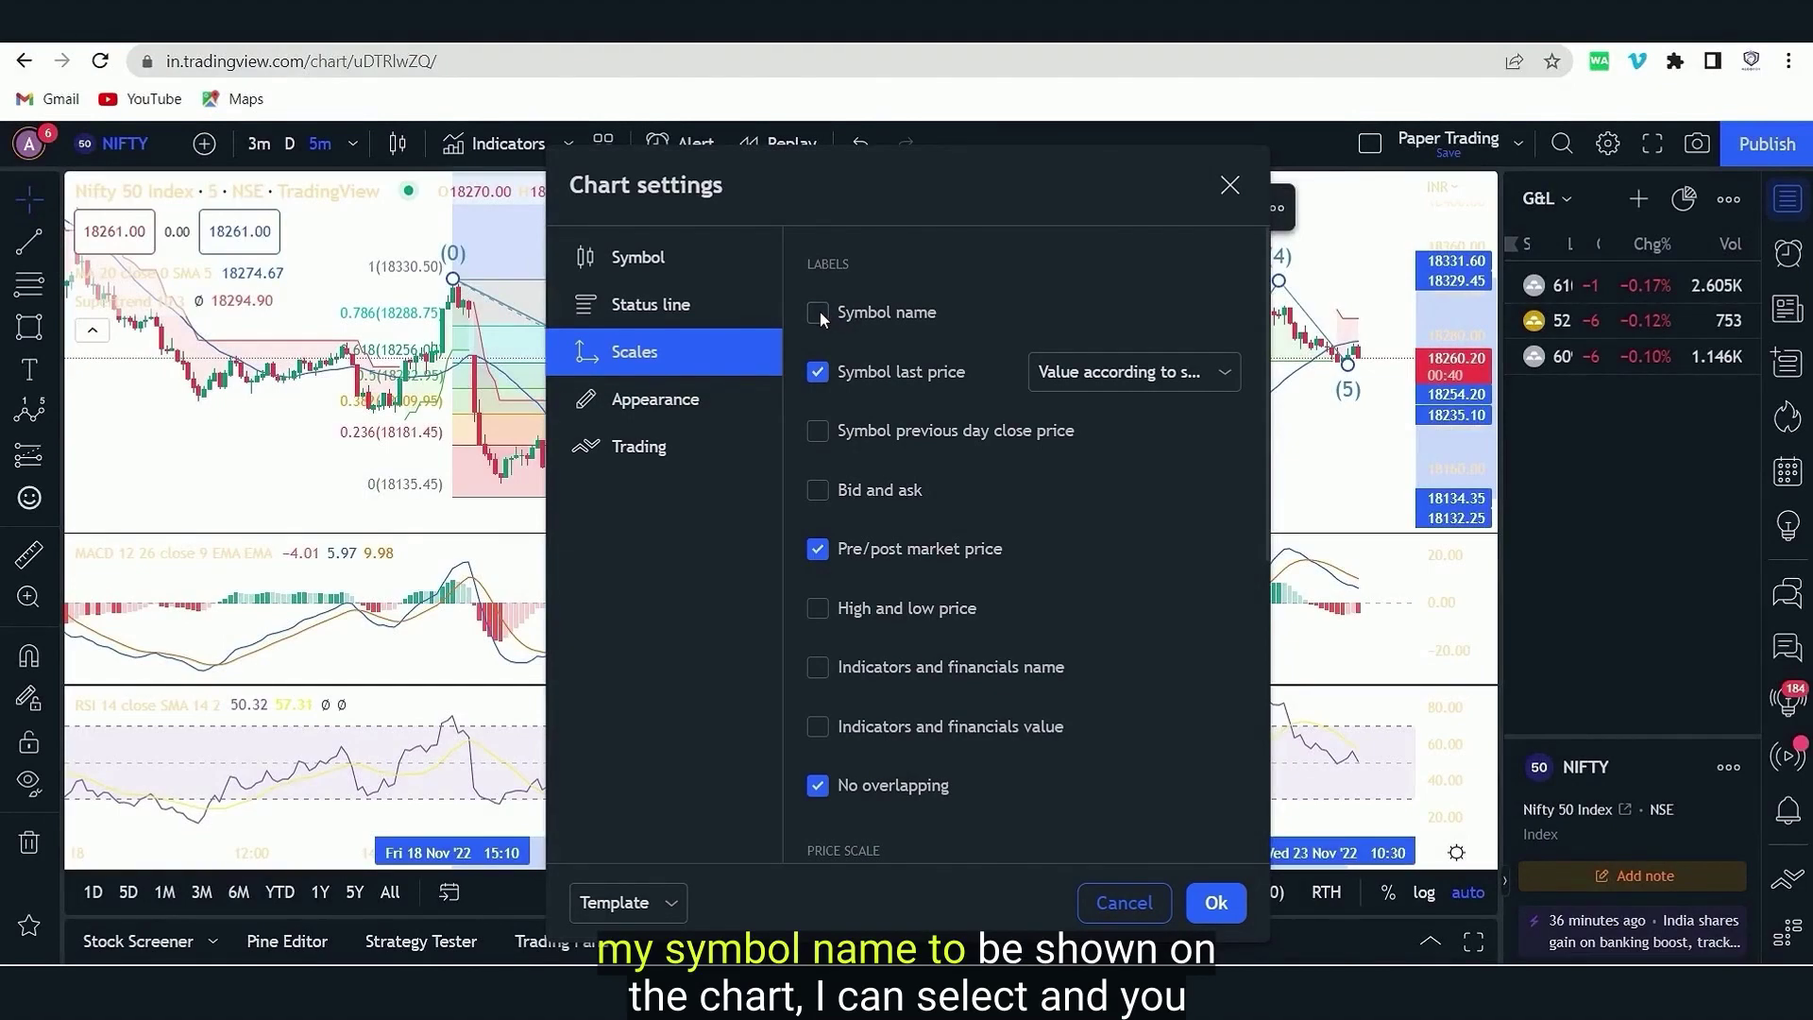
pyautogui.click(820, 315)
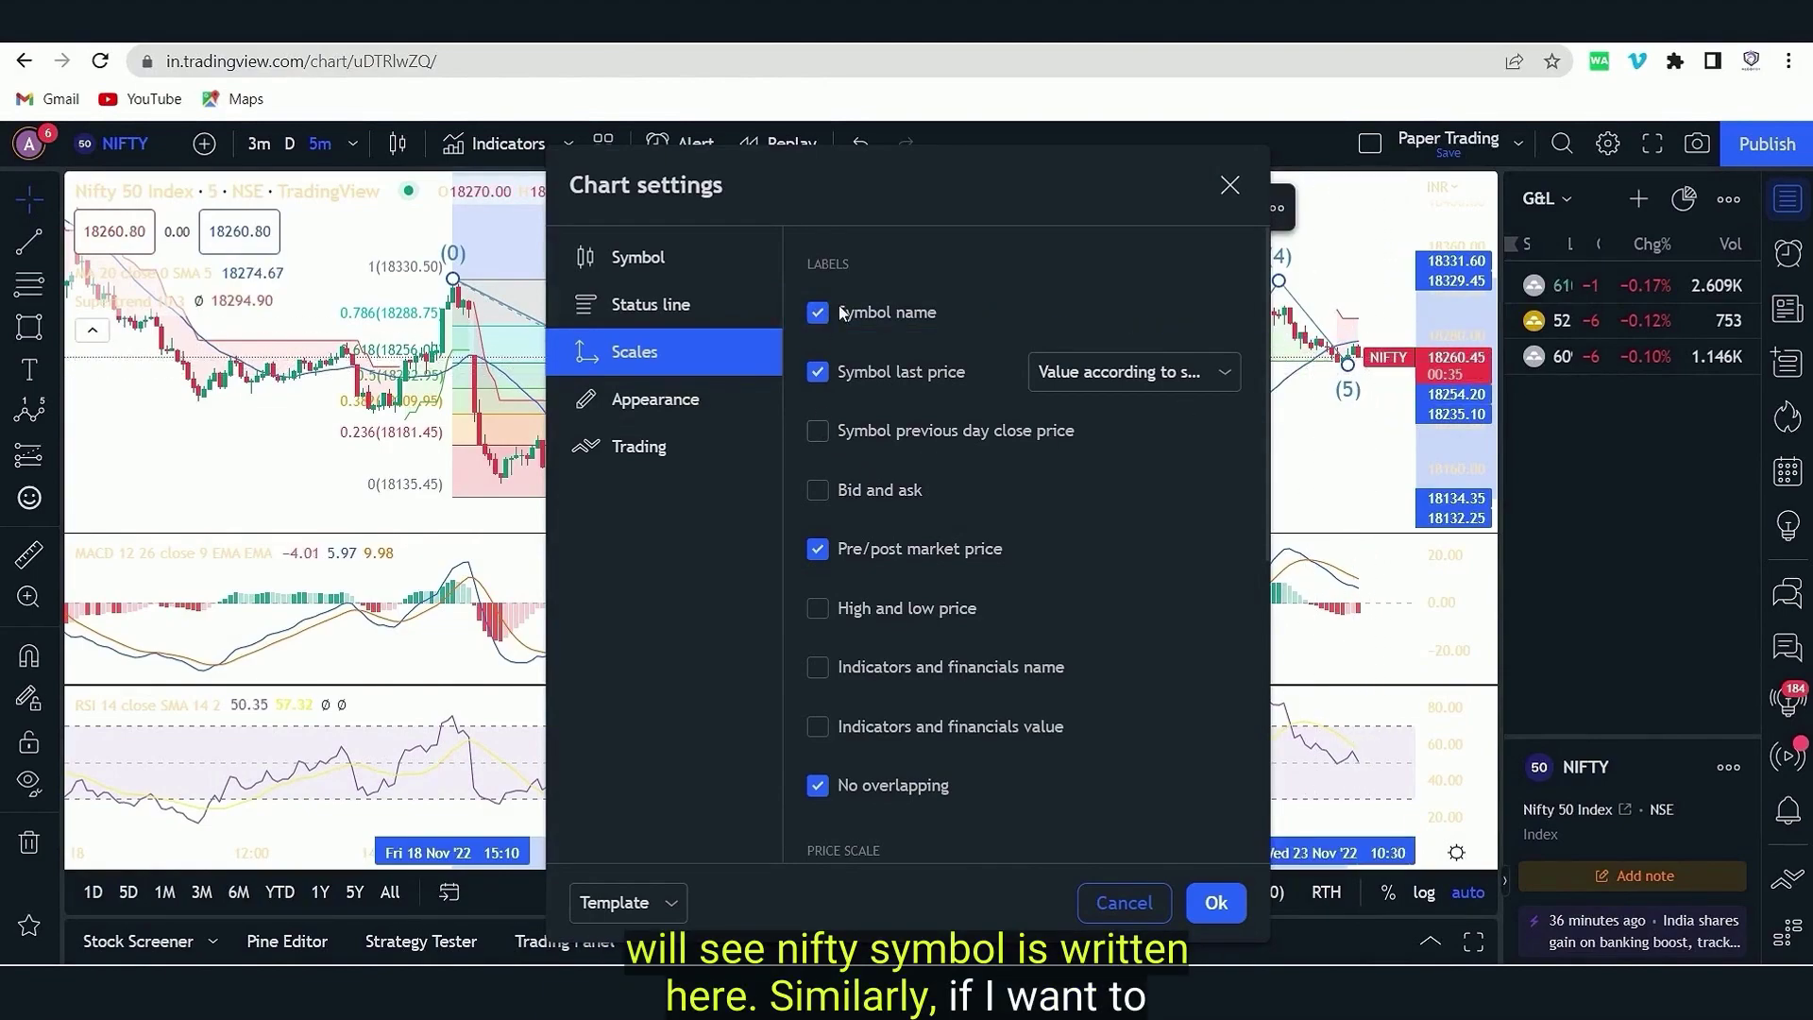
pyautogui.moveTo(878, 194); pyautogui.dragTo(546, 186)
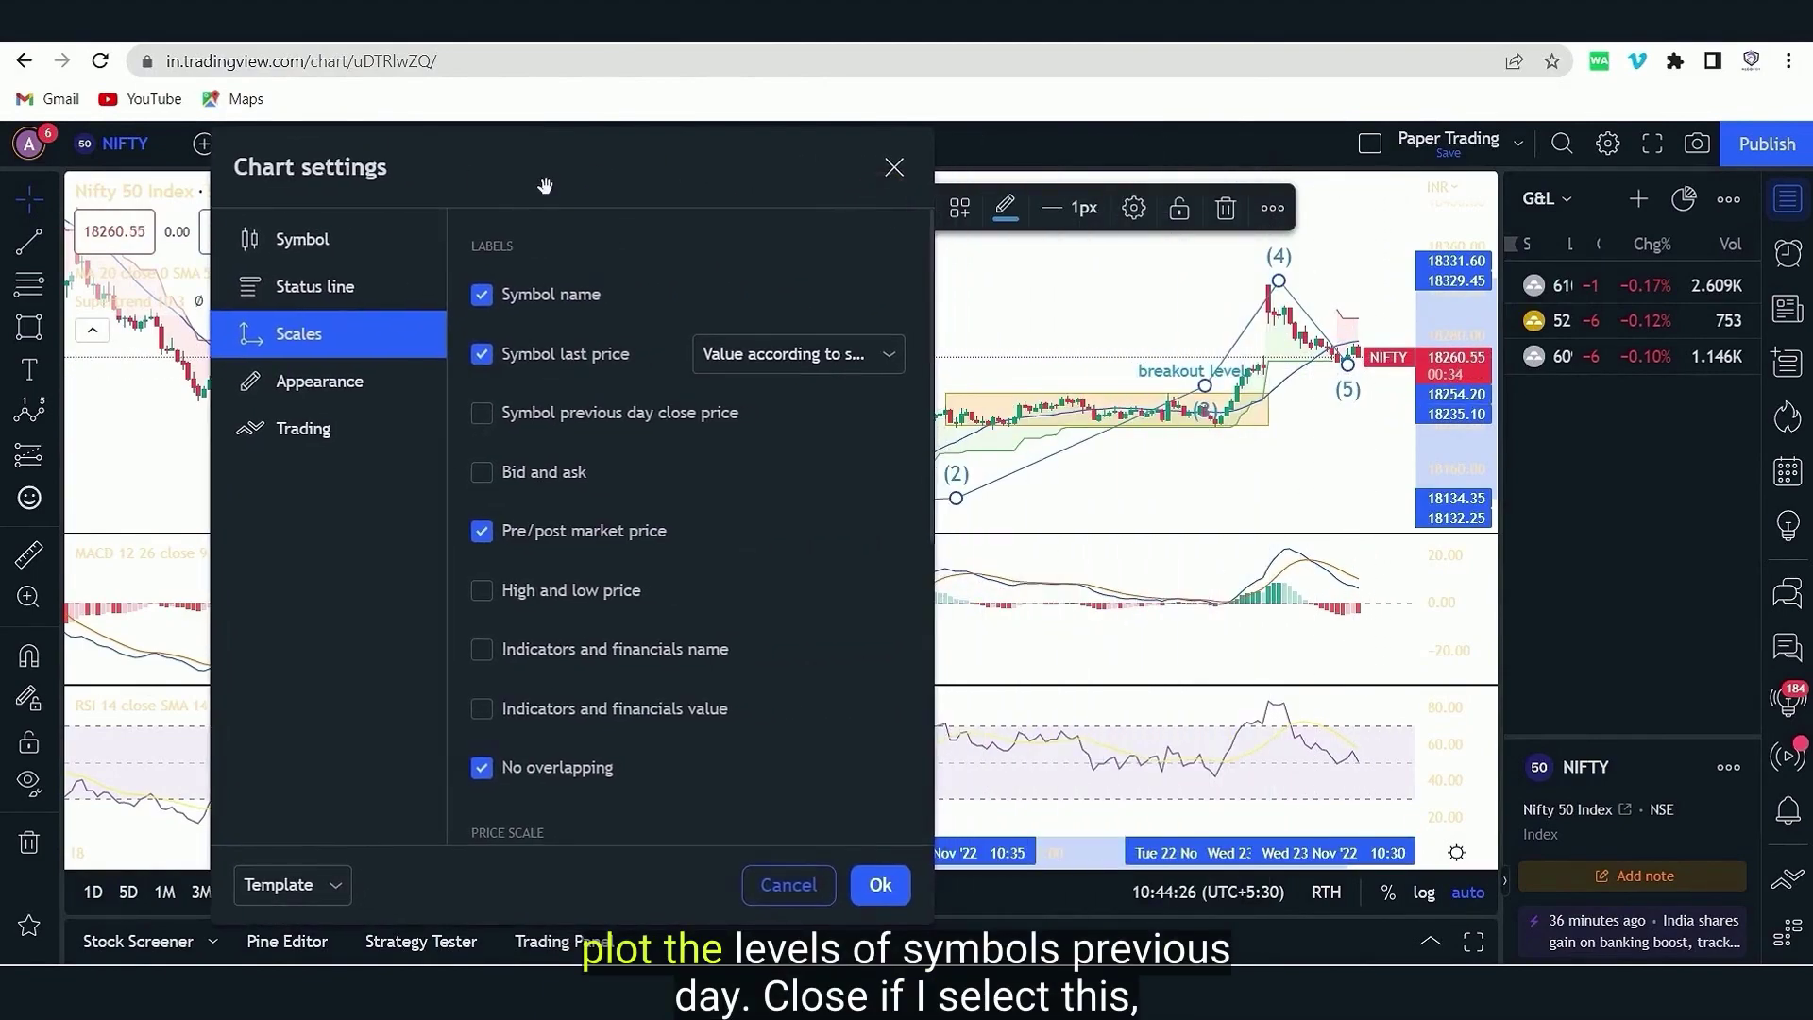
# Step: Show the symbol previous day close price and the bid and ask labels on the price scale and apply the chart settings
pyautogui.click(482, 412)
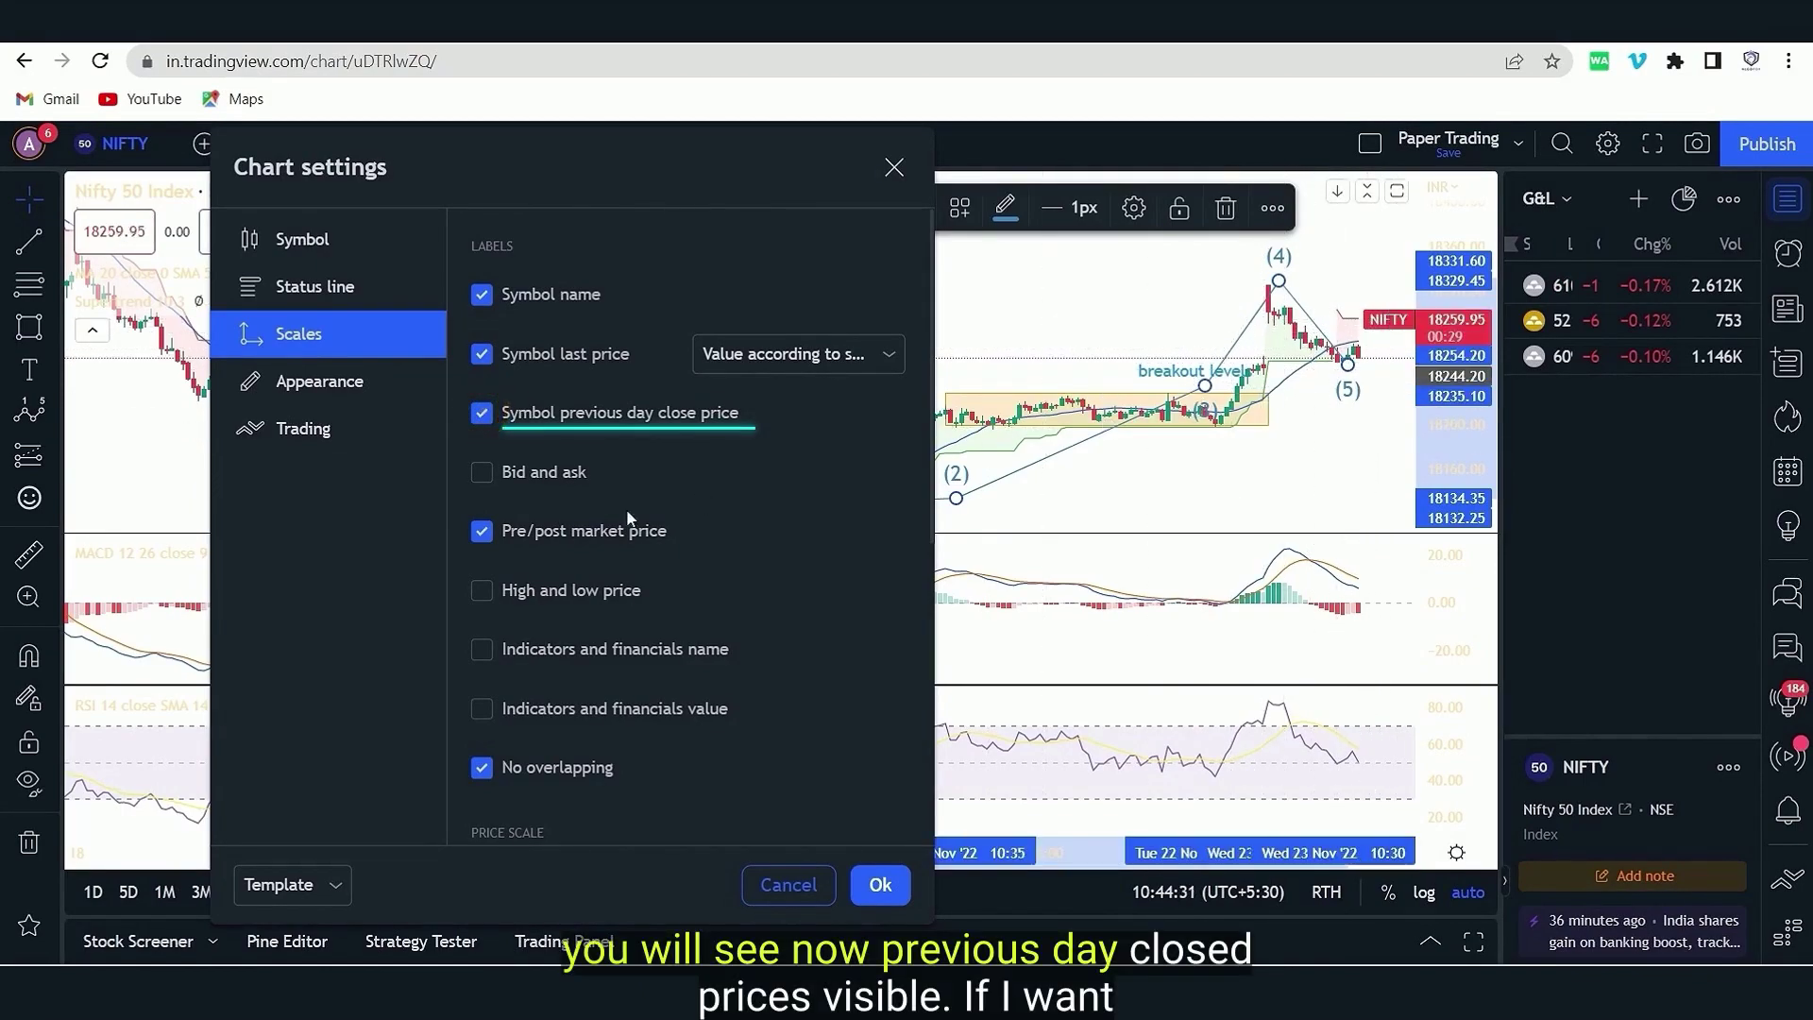
pyautogui.click(481, 473)
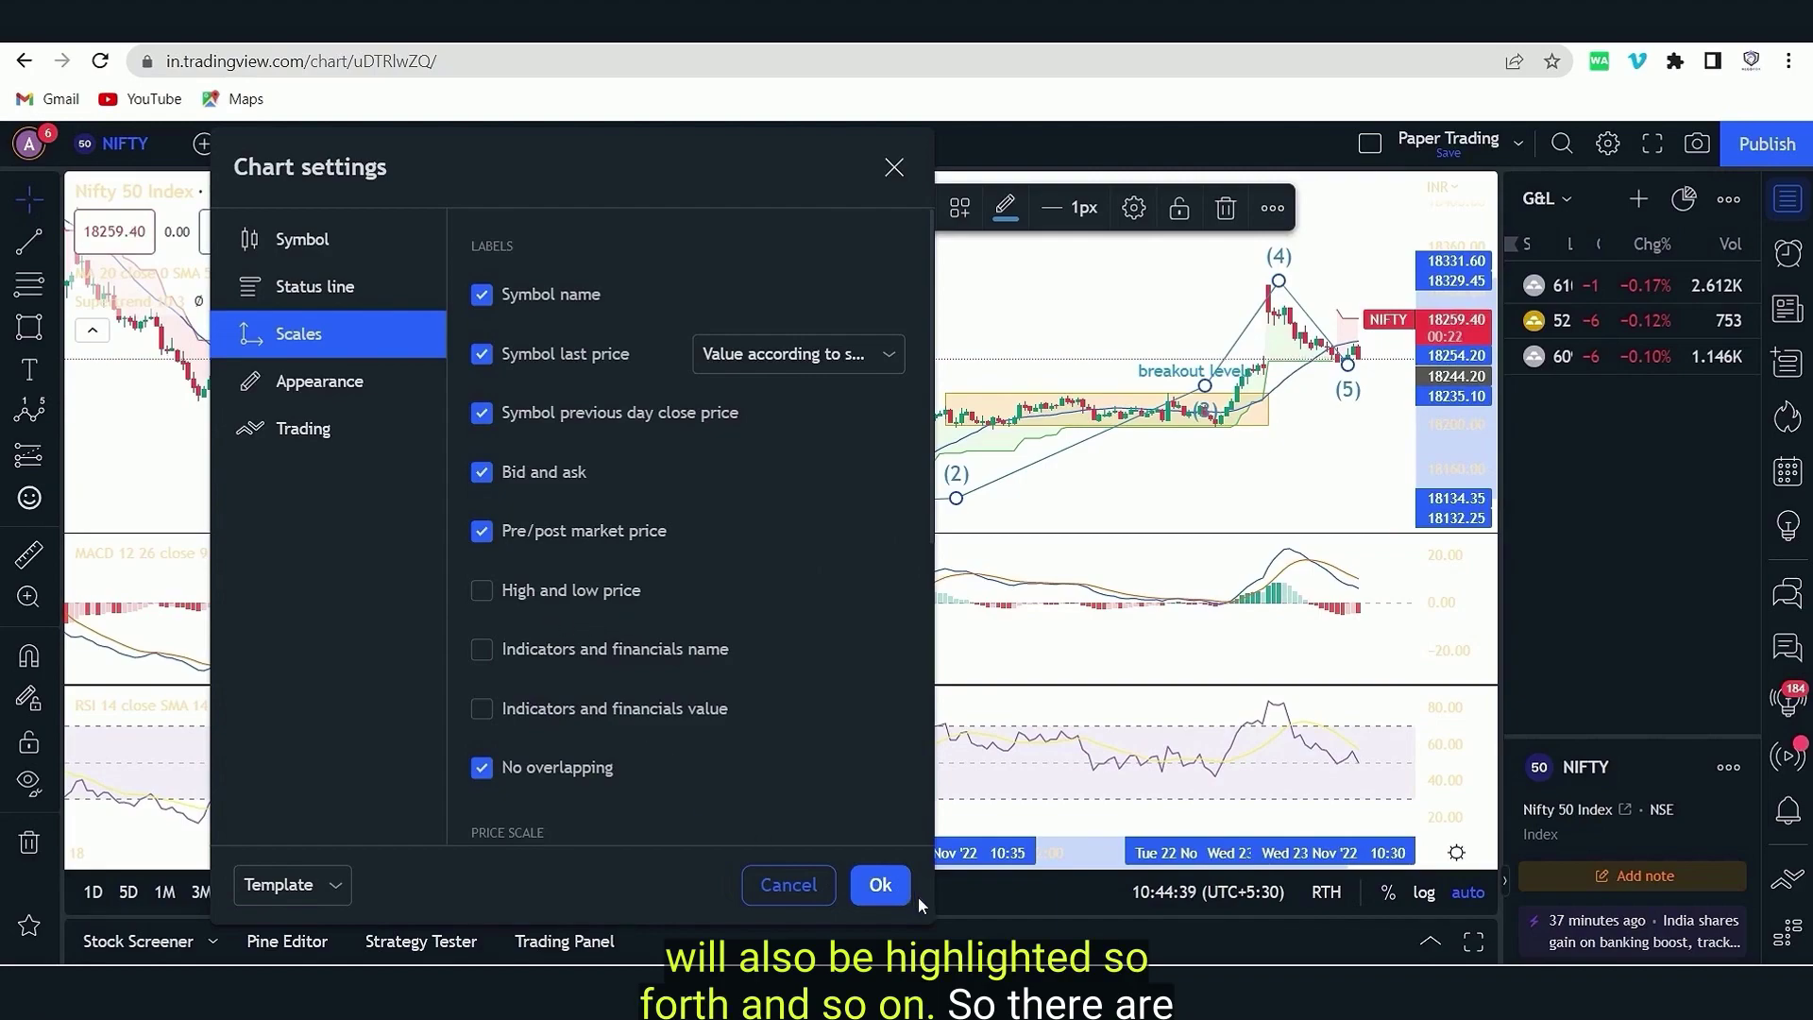
pyautogui.click(883, 884)
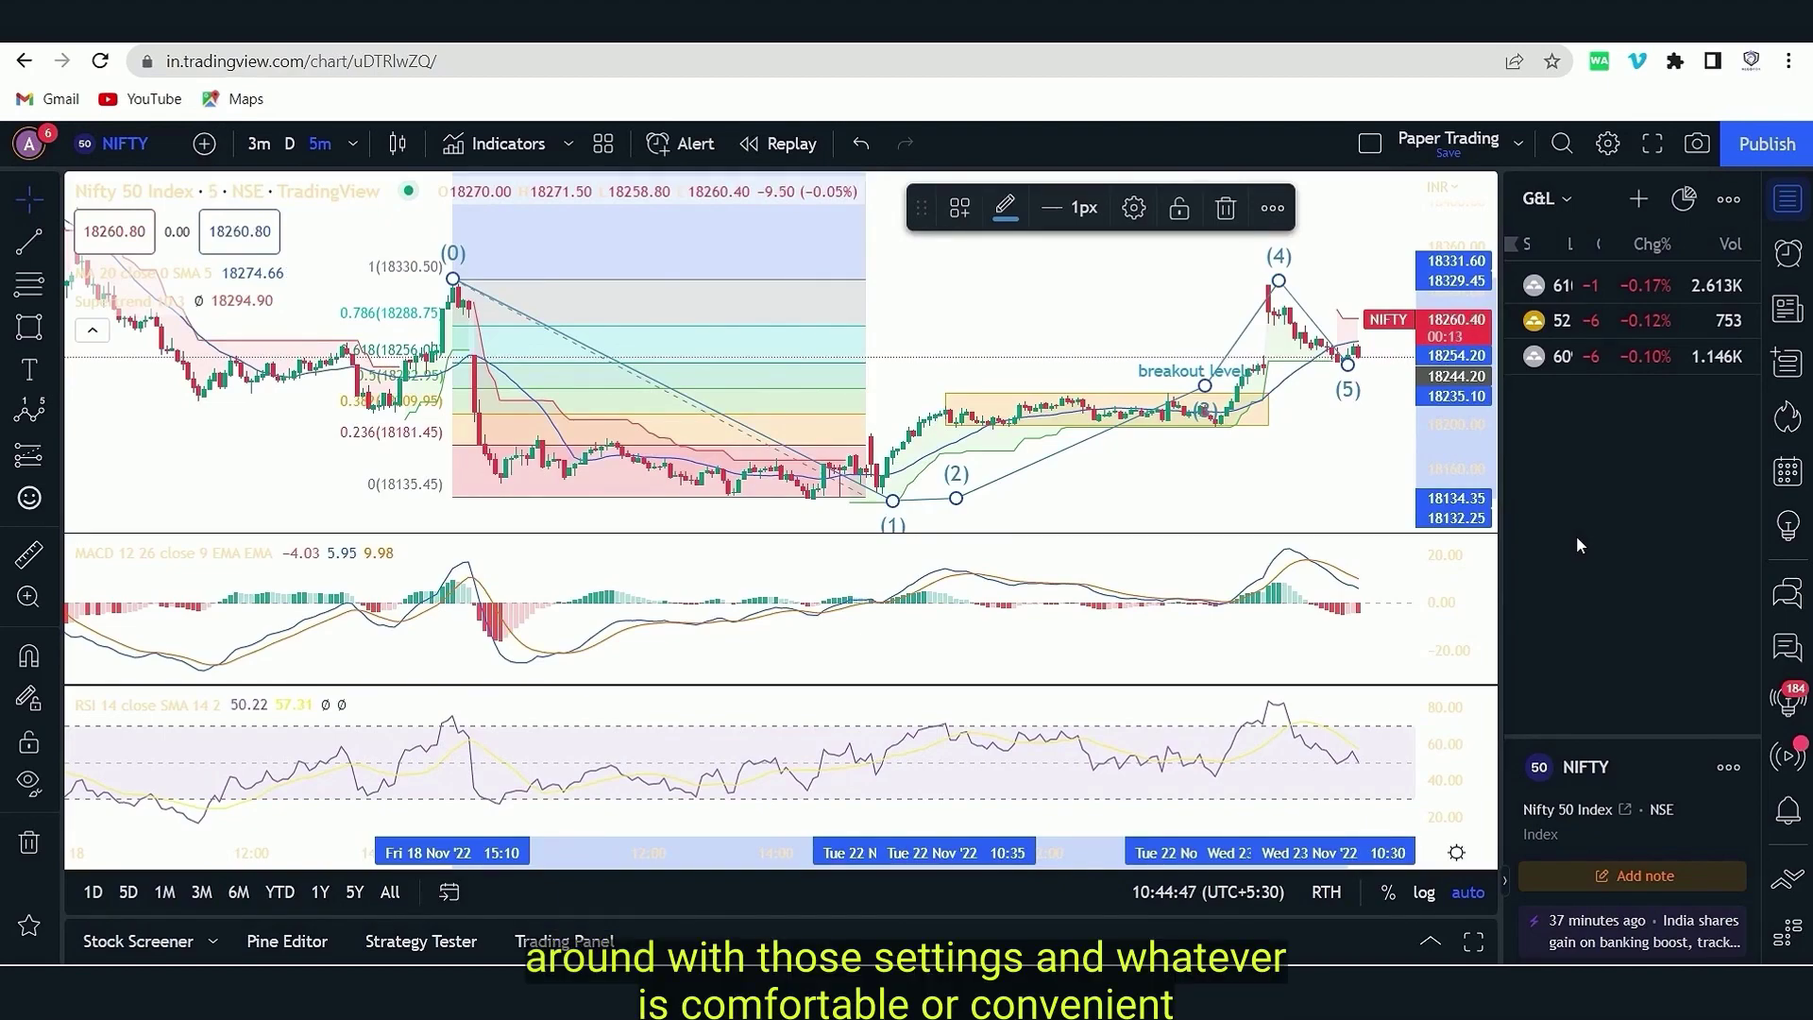
# Step: Set the chart background gradient to a near-black first colour and black second colour, and apply the chart settings
pyautogui.click(1607, 144)
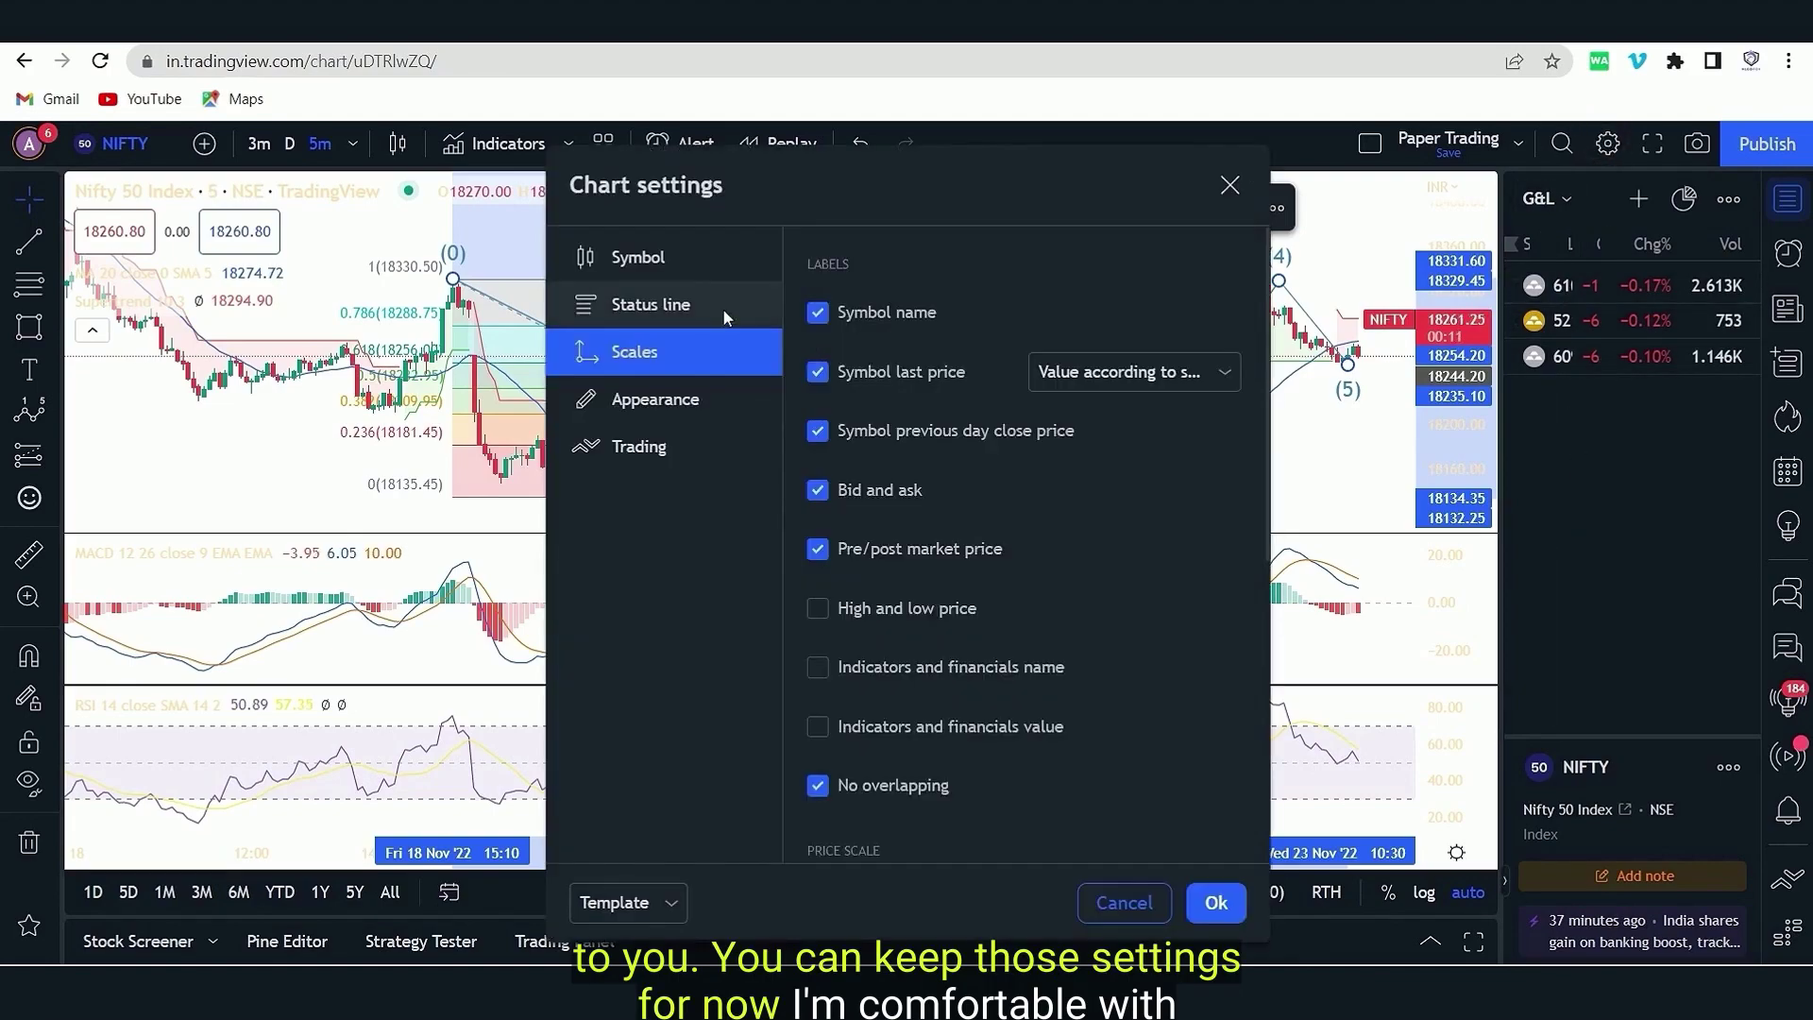
pyautogui.click(656, 399)
pyautogui.click(1172, 312)
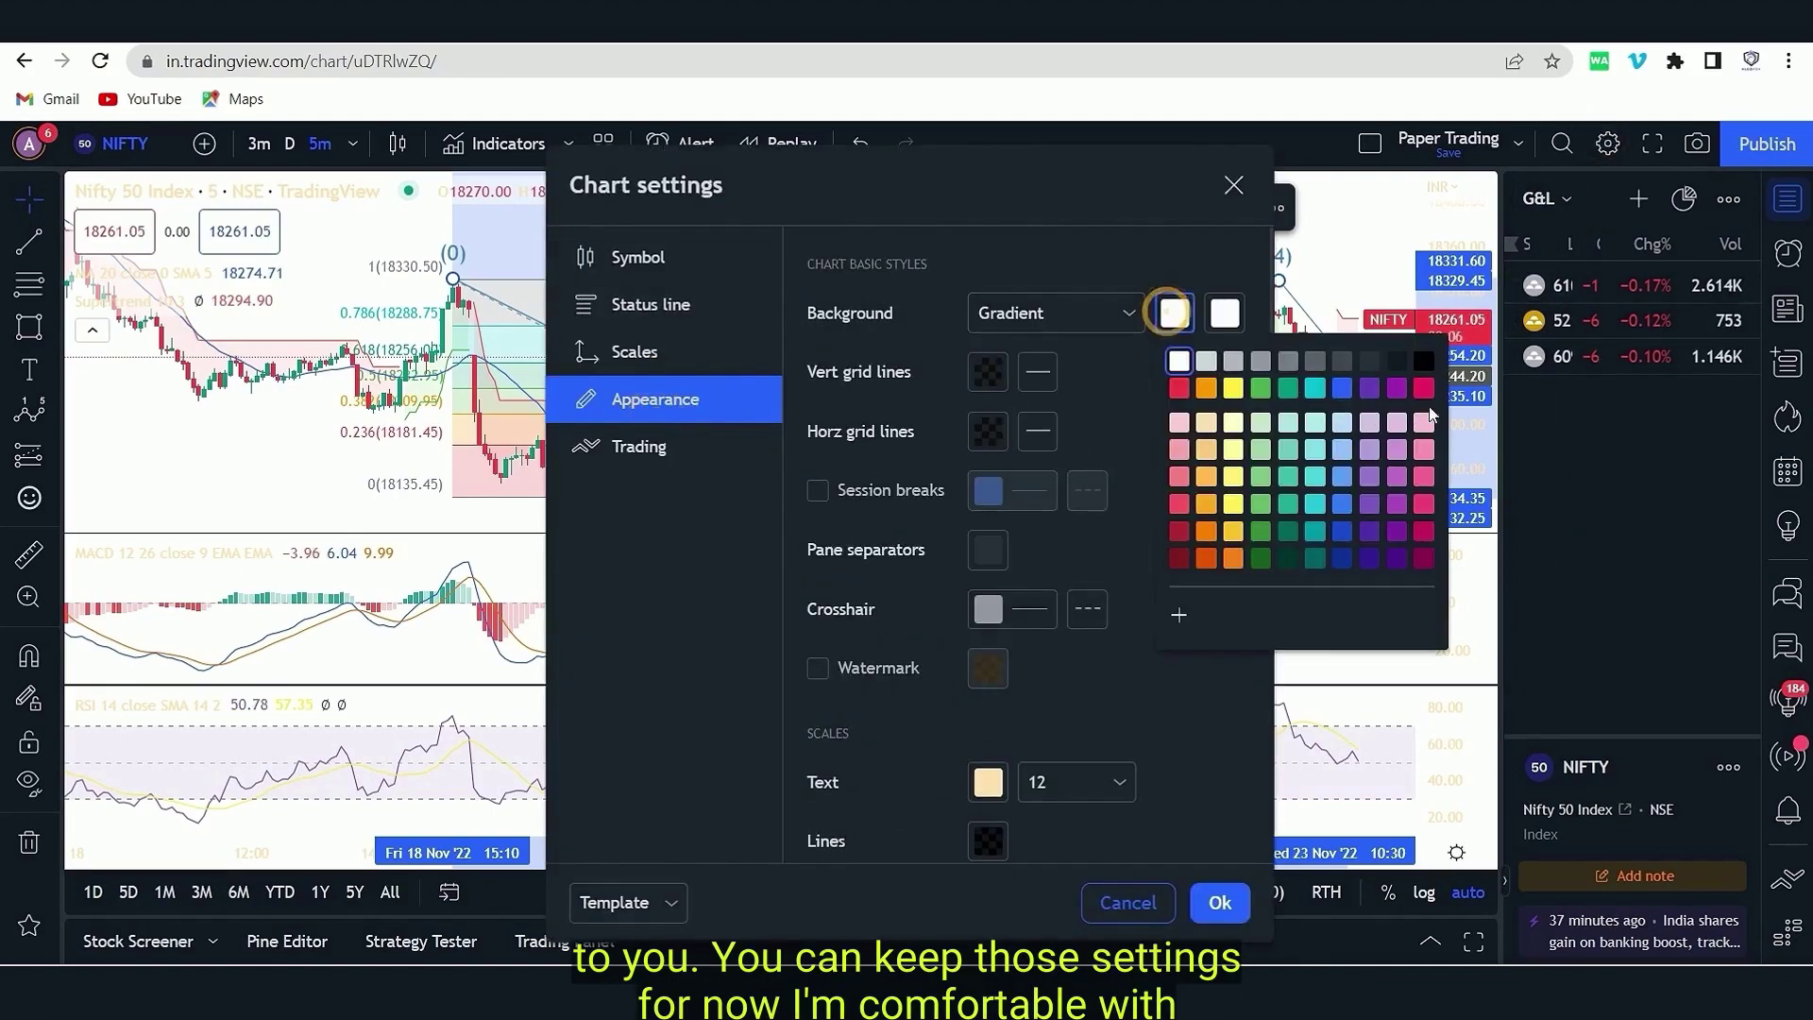
pyautogui.click(1395, 363)
pyautogui.click(1224, 313)
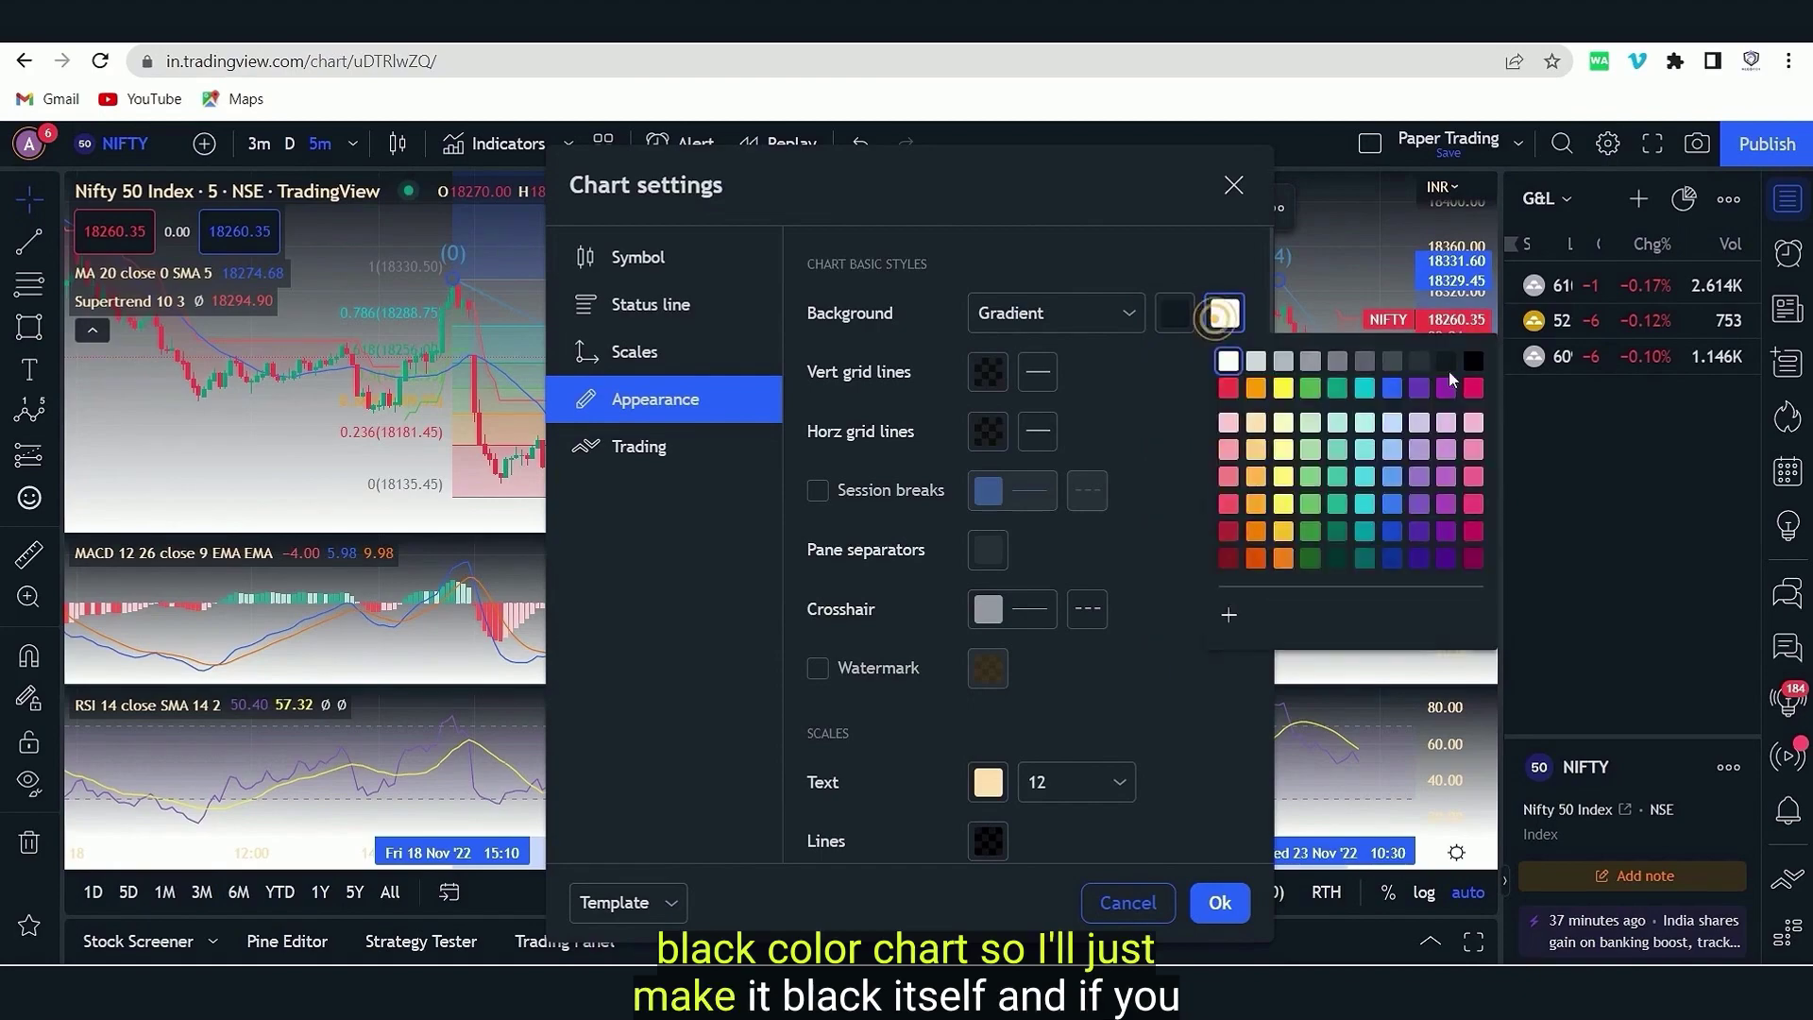
pyautogui.click(1474, 360)
pyautogui.click(1220, 902)
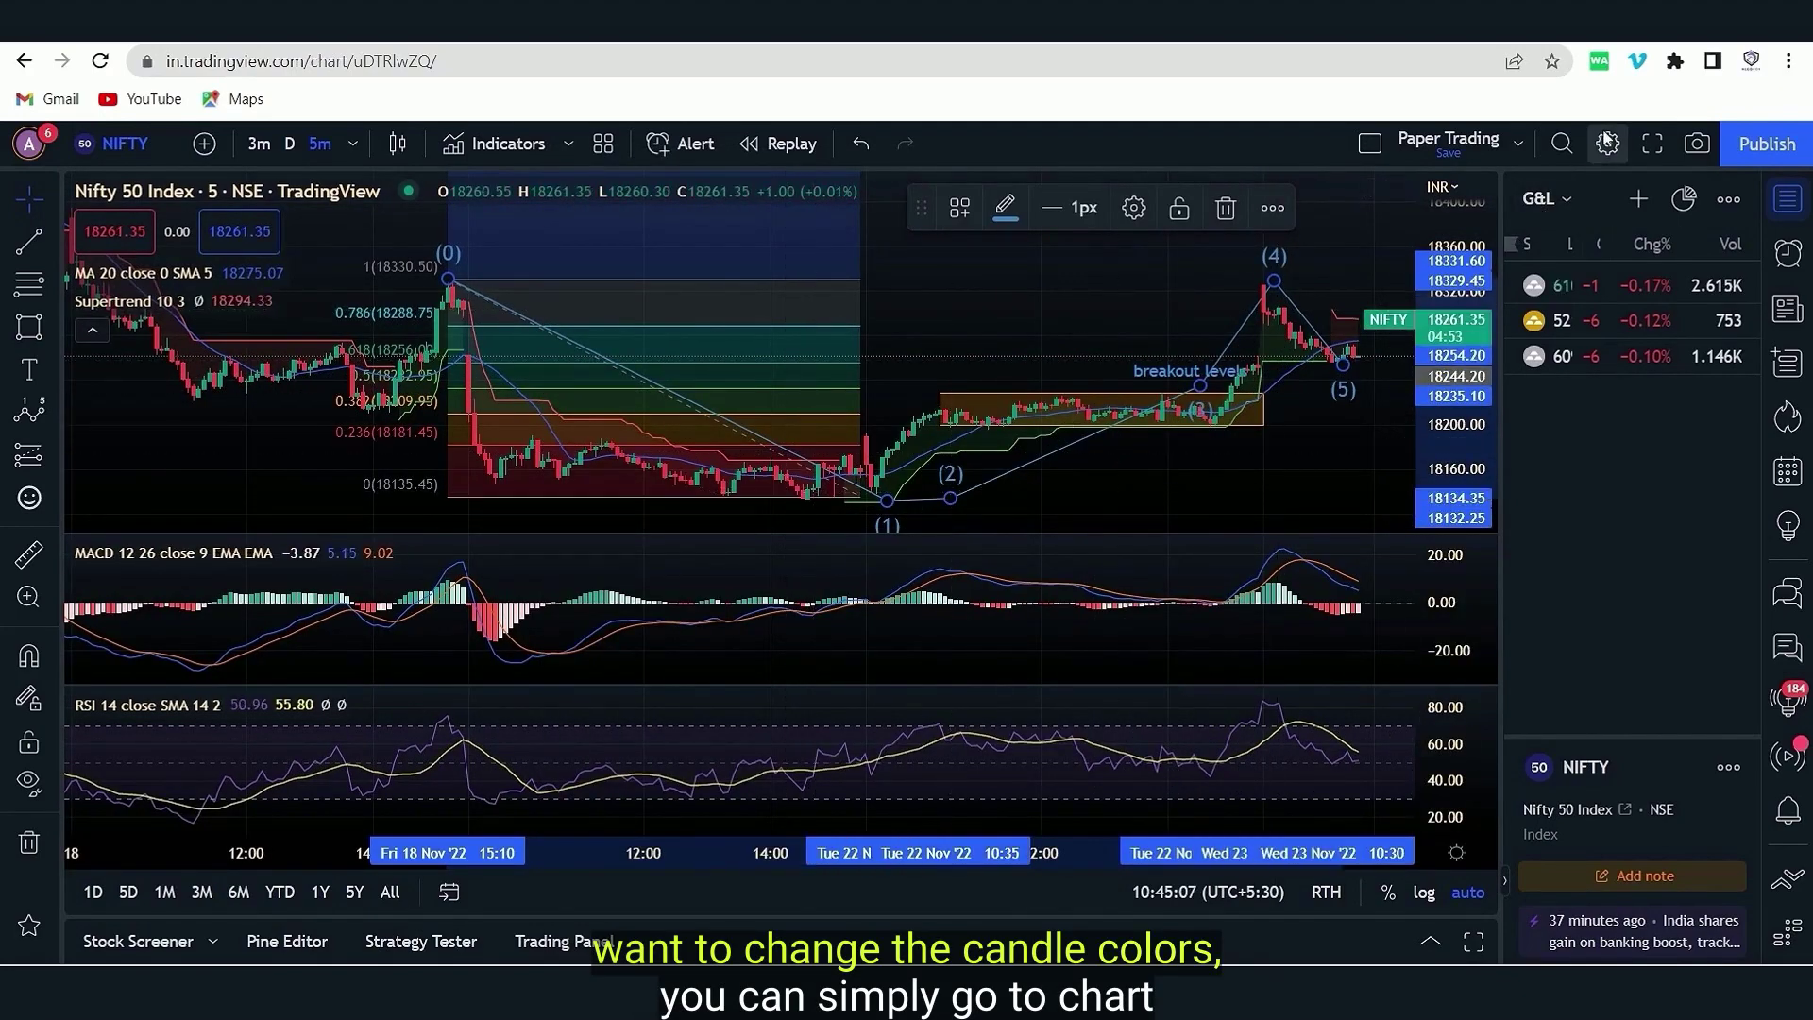
pyautogui.click(1608, 143)
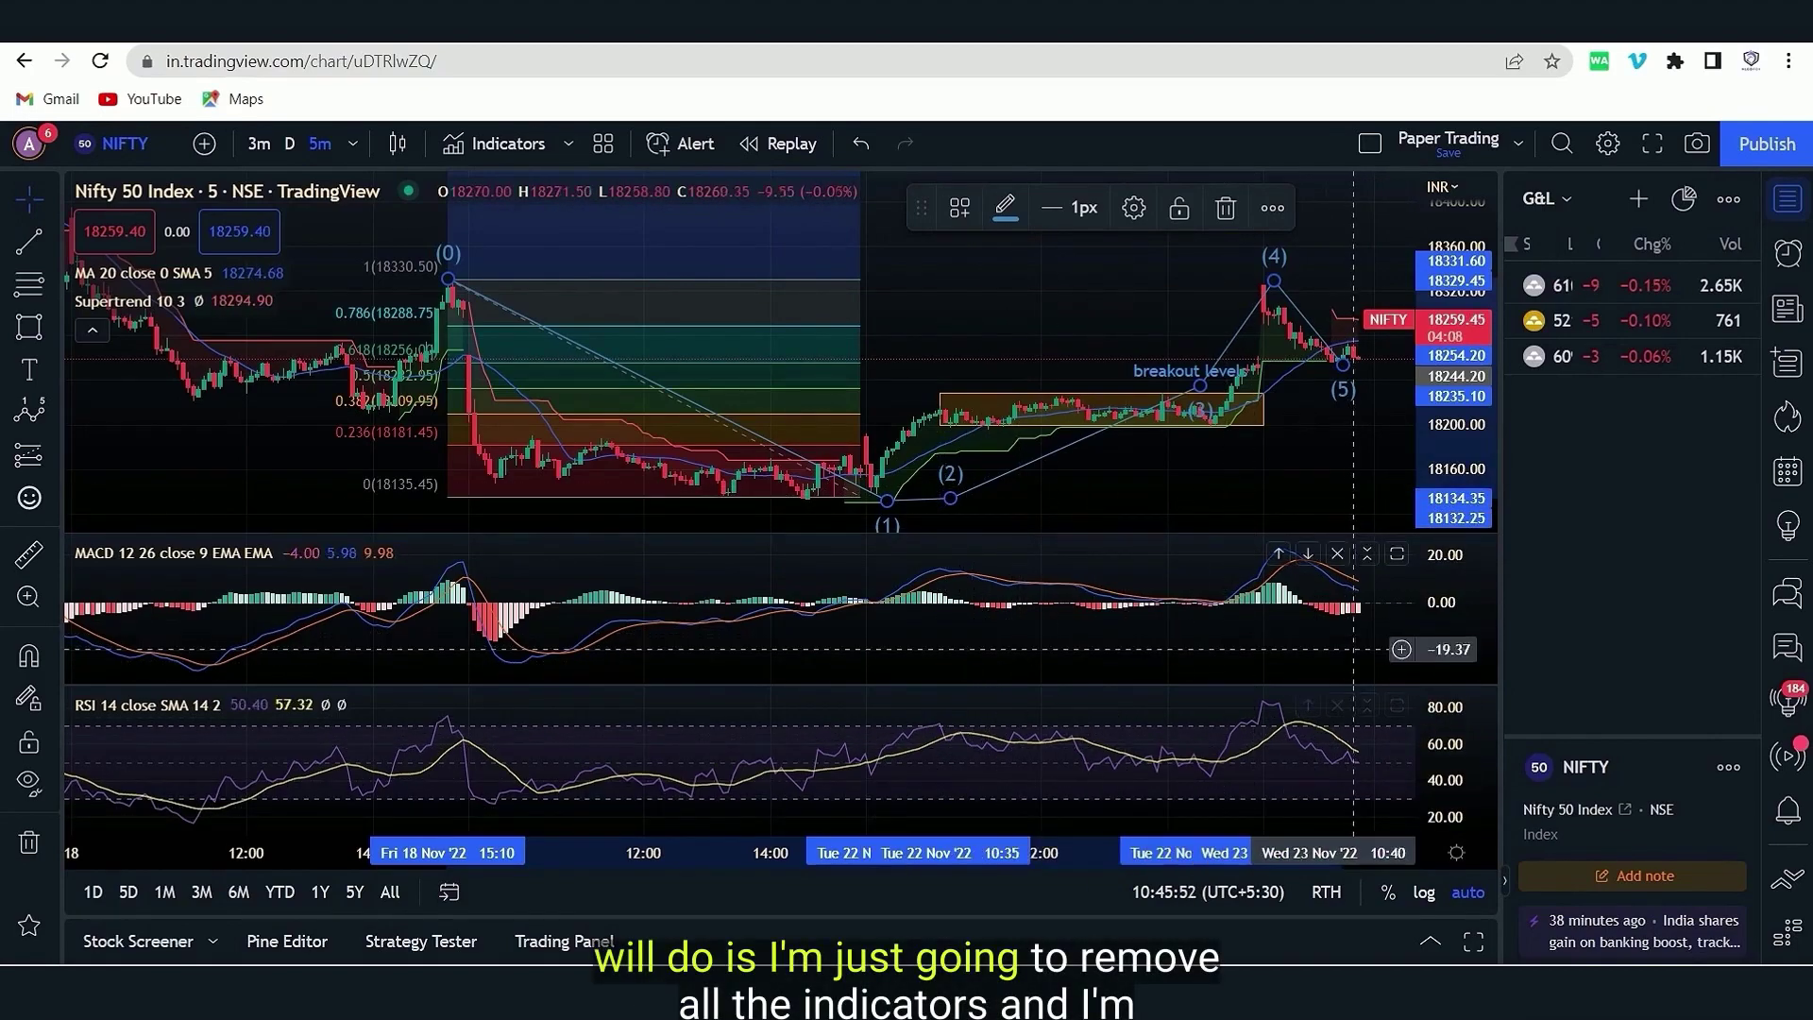
# Step: Remove the RSI, MACD, Supertrend and MA 20 indicators from the Nifty 50 chart
pyautogui.click(1337, 706)
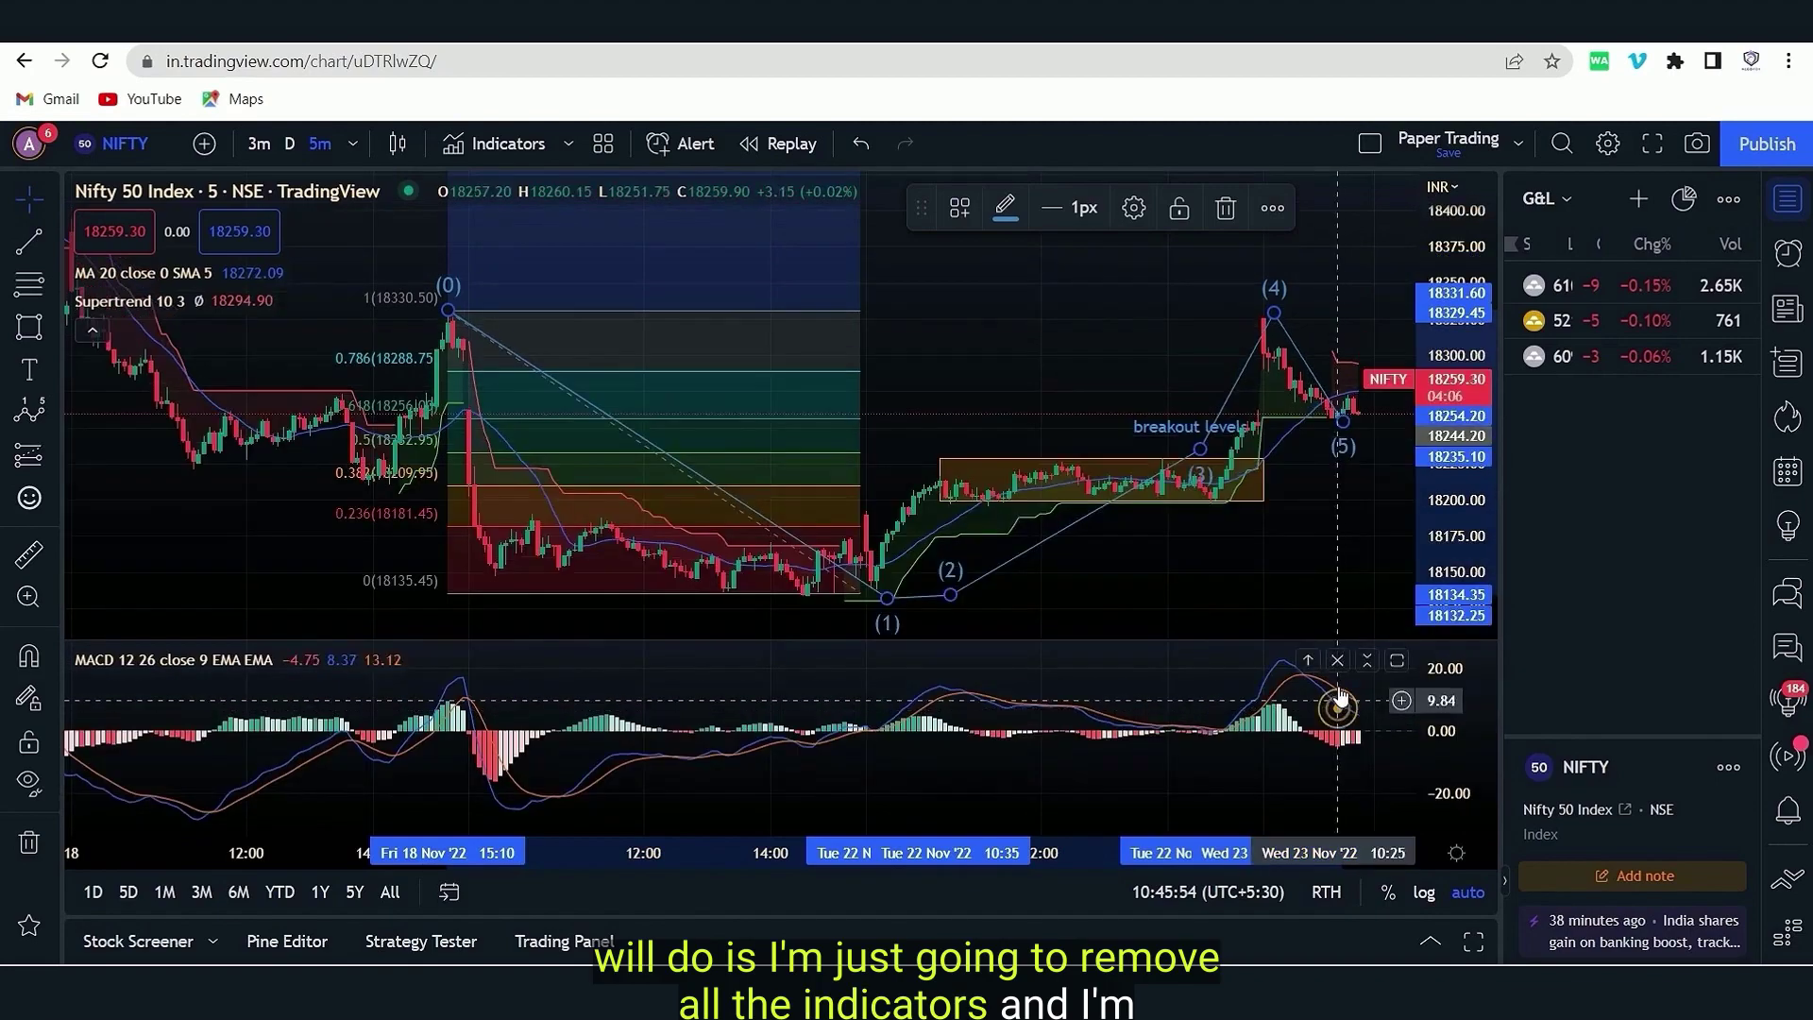
pyautogui.click(1338, 706)
pyautogui.click(305, 302)
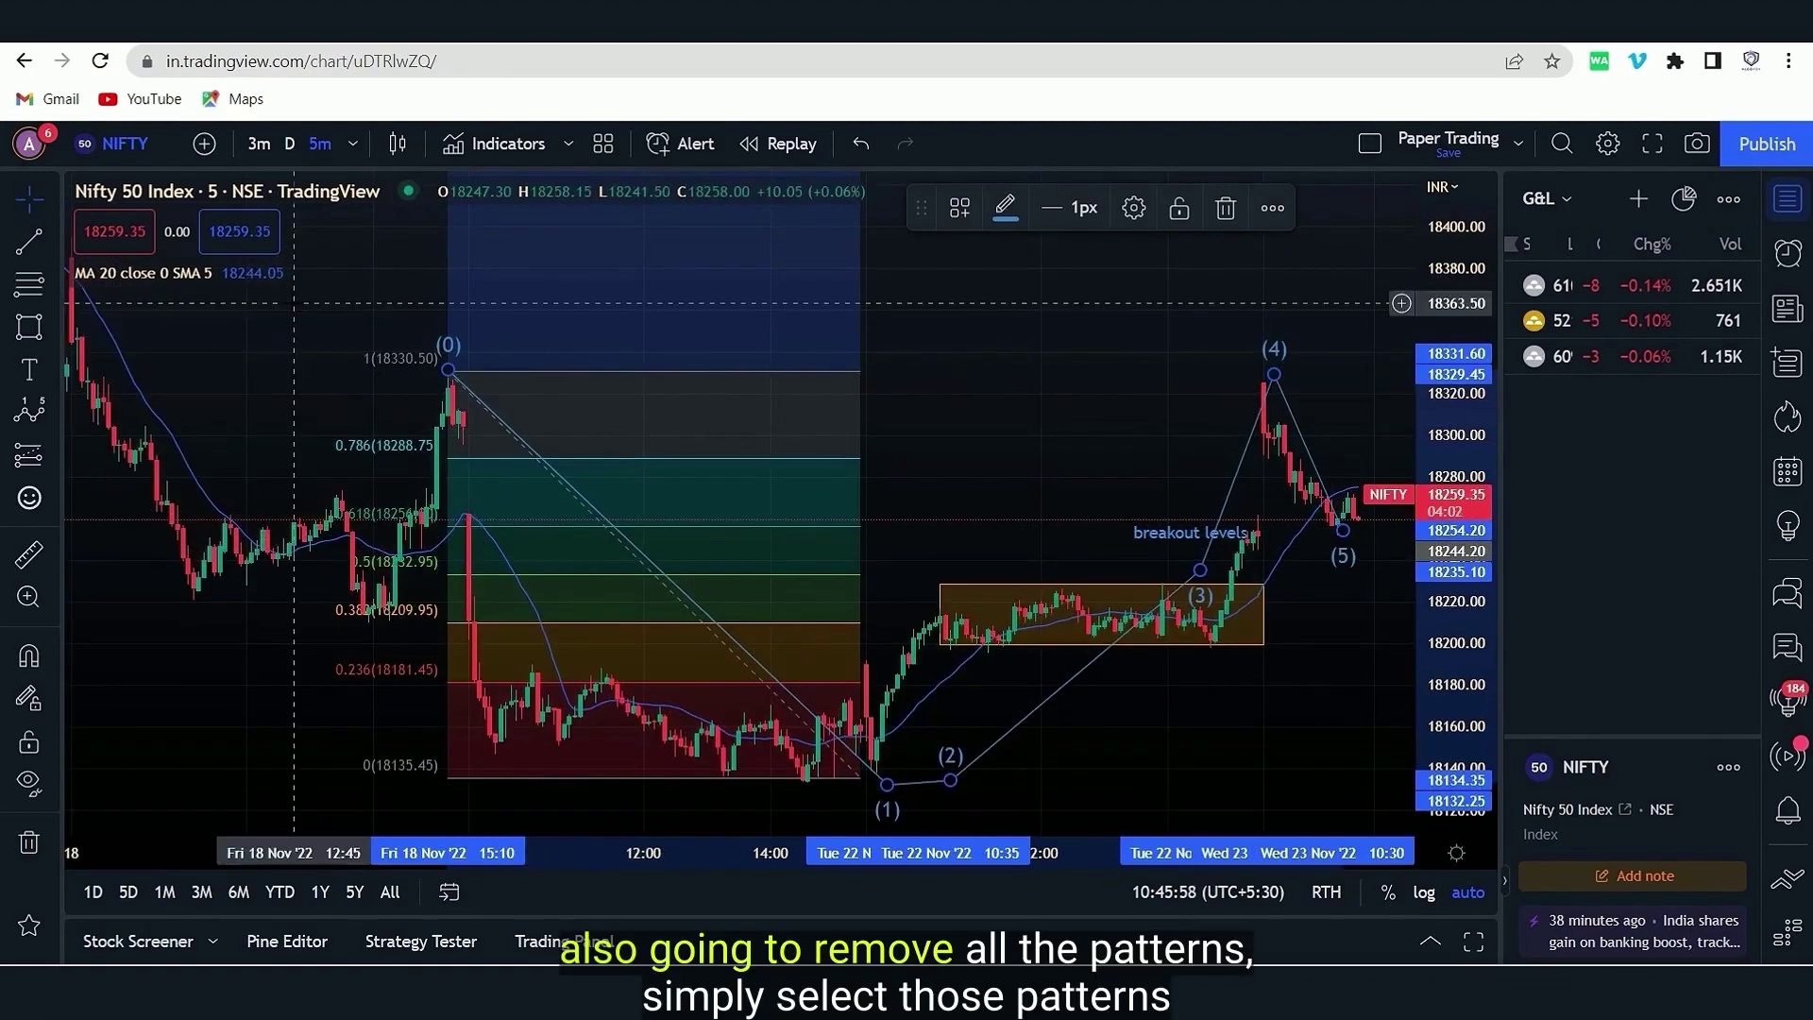
pyautogui.click(321, 273)
# Step: Delete the Fibonacci retracement, the rectangle, the Elliott wave and the "breakout levels" text from the chart
pyautogui.press('Delete')
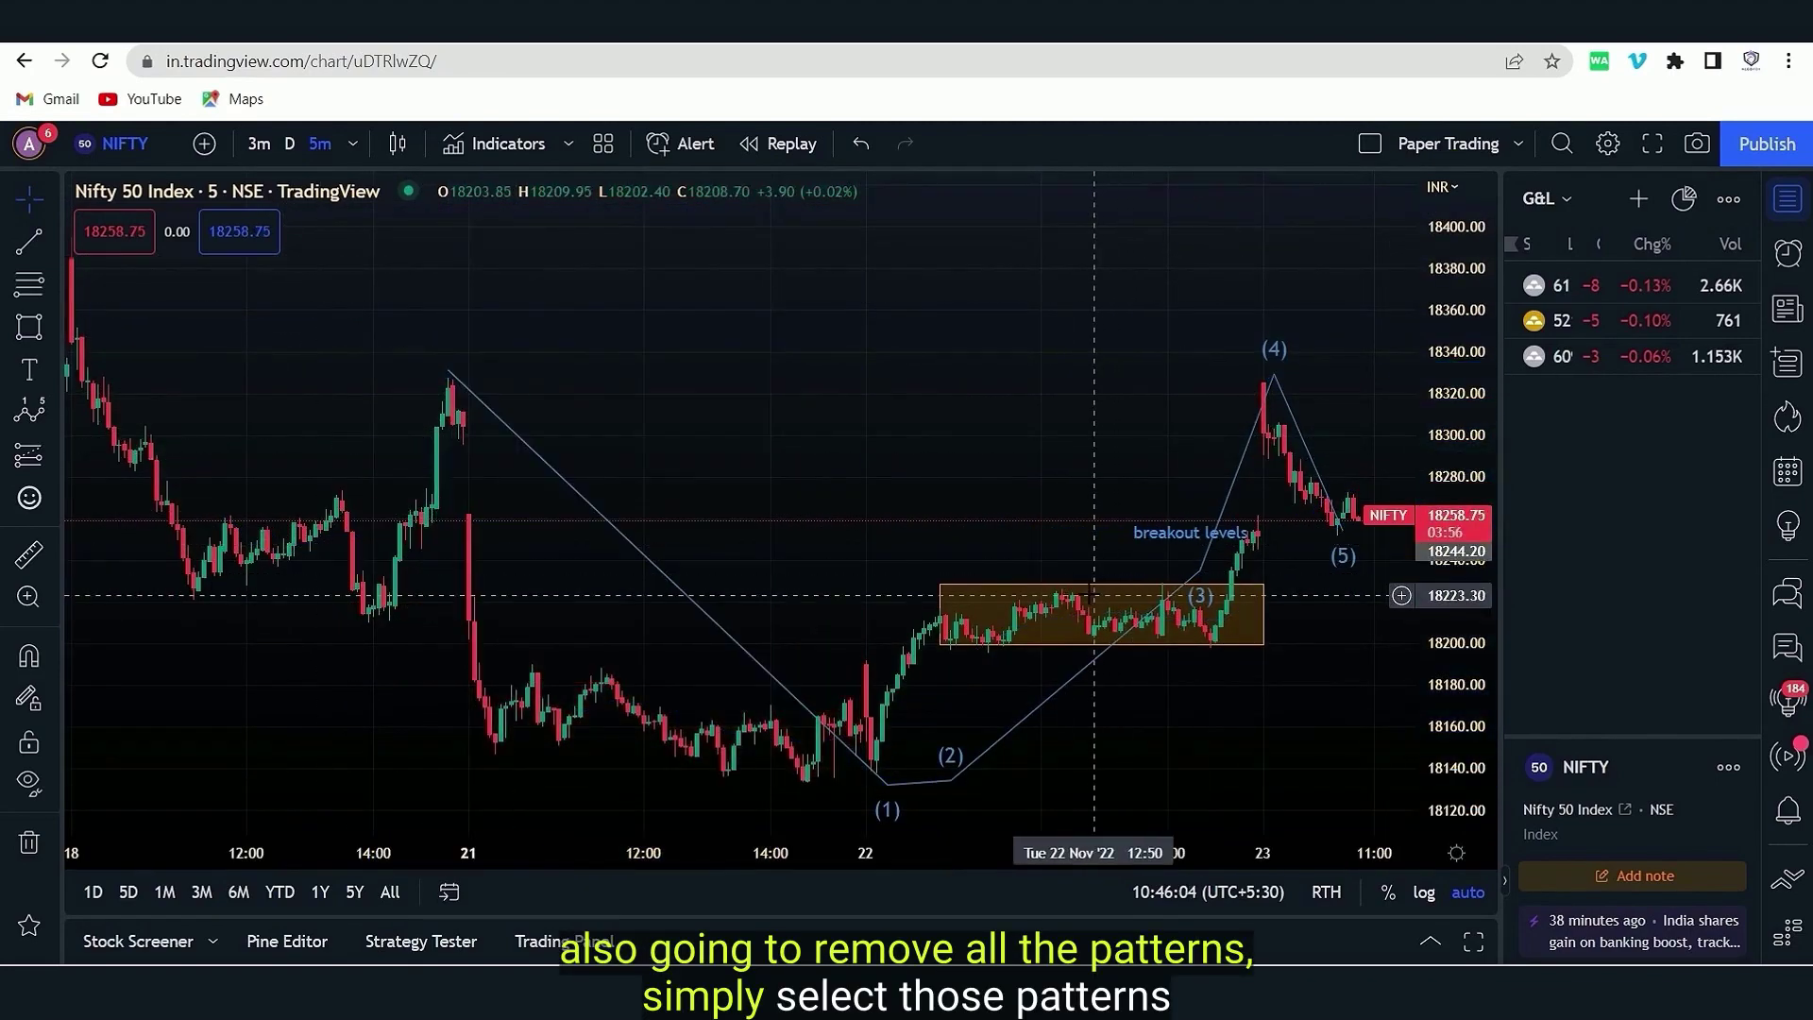
pyautogui.click(1088, 580)
pyautogui.click(1272, 208)
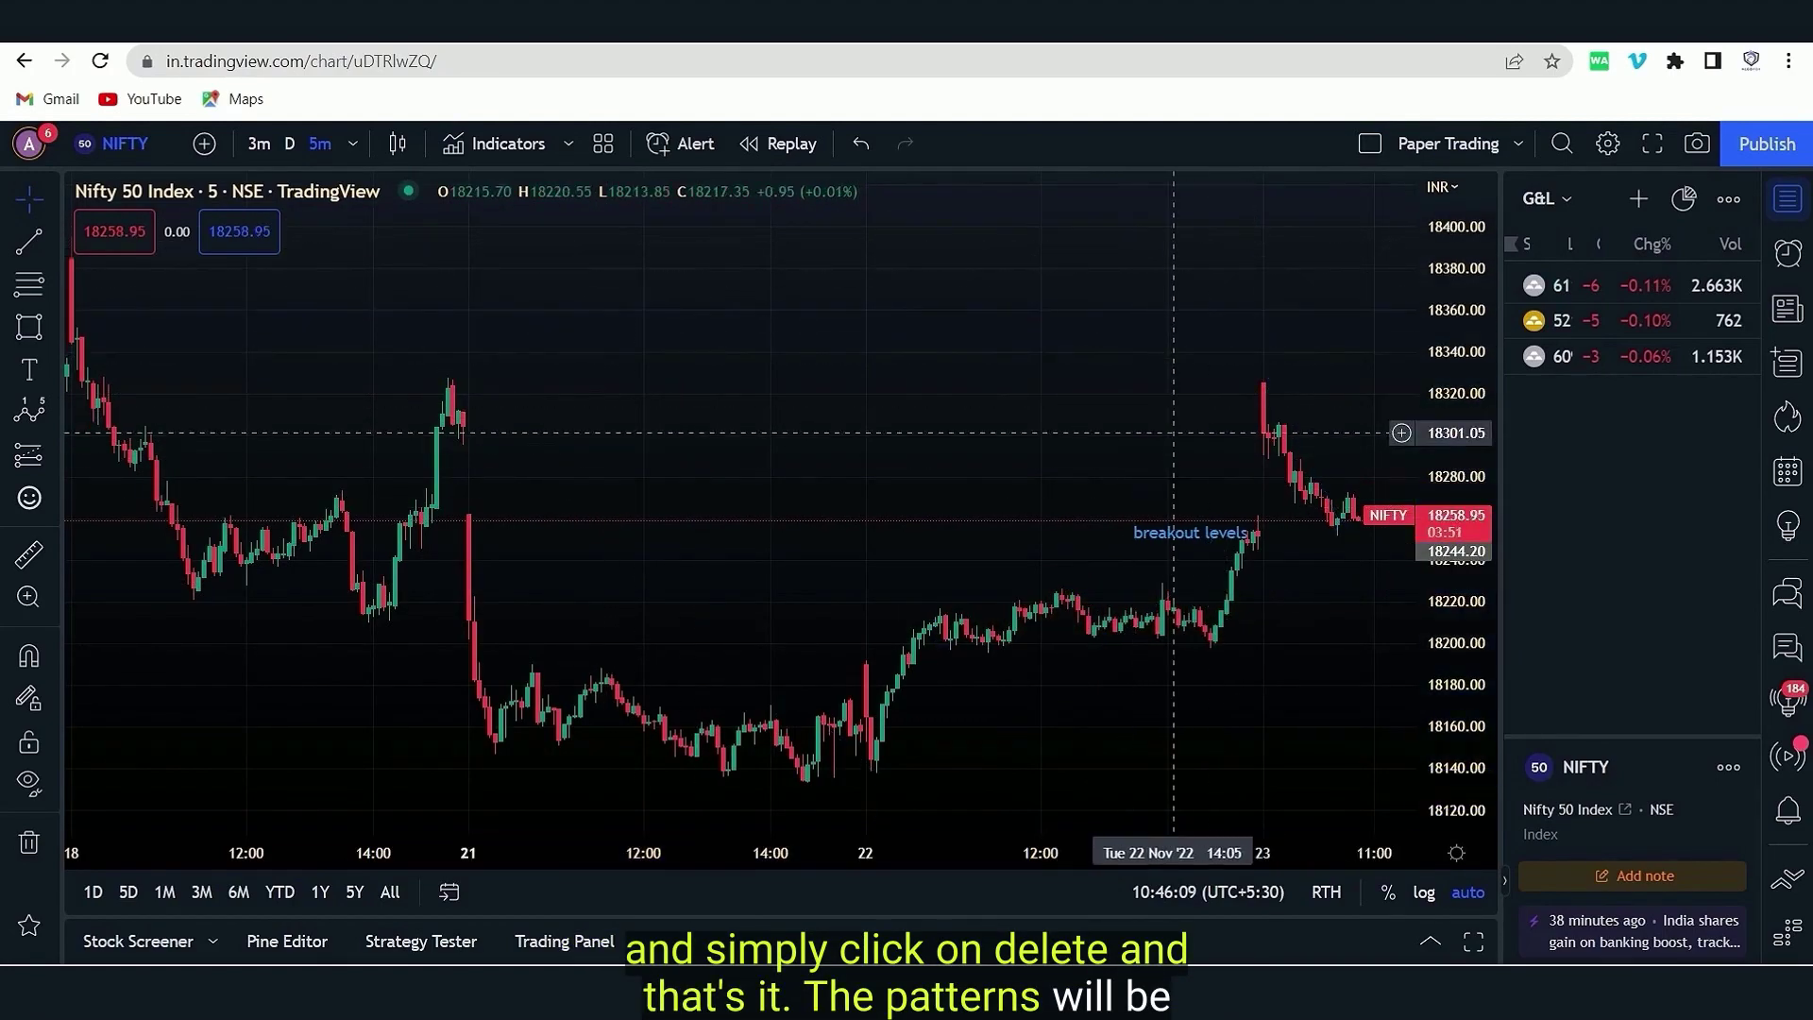
pyautogui.click(1182, 532)
pyautogui.click(1190, 207)
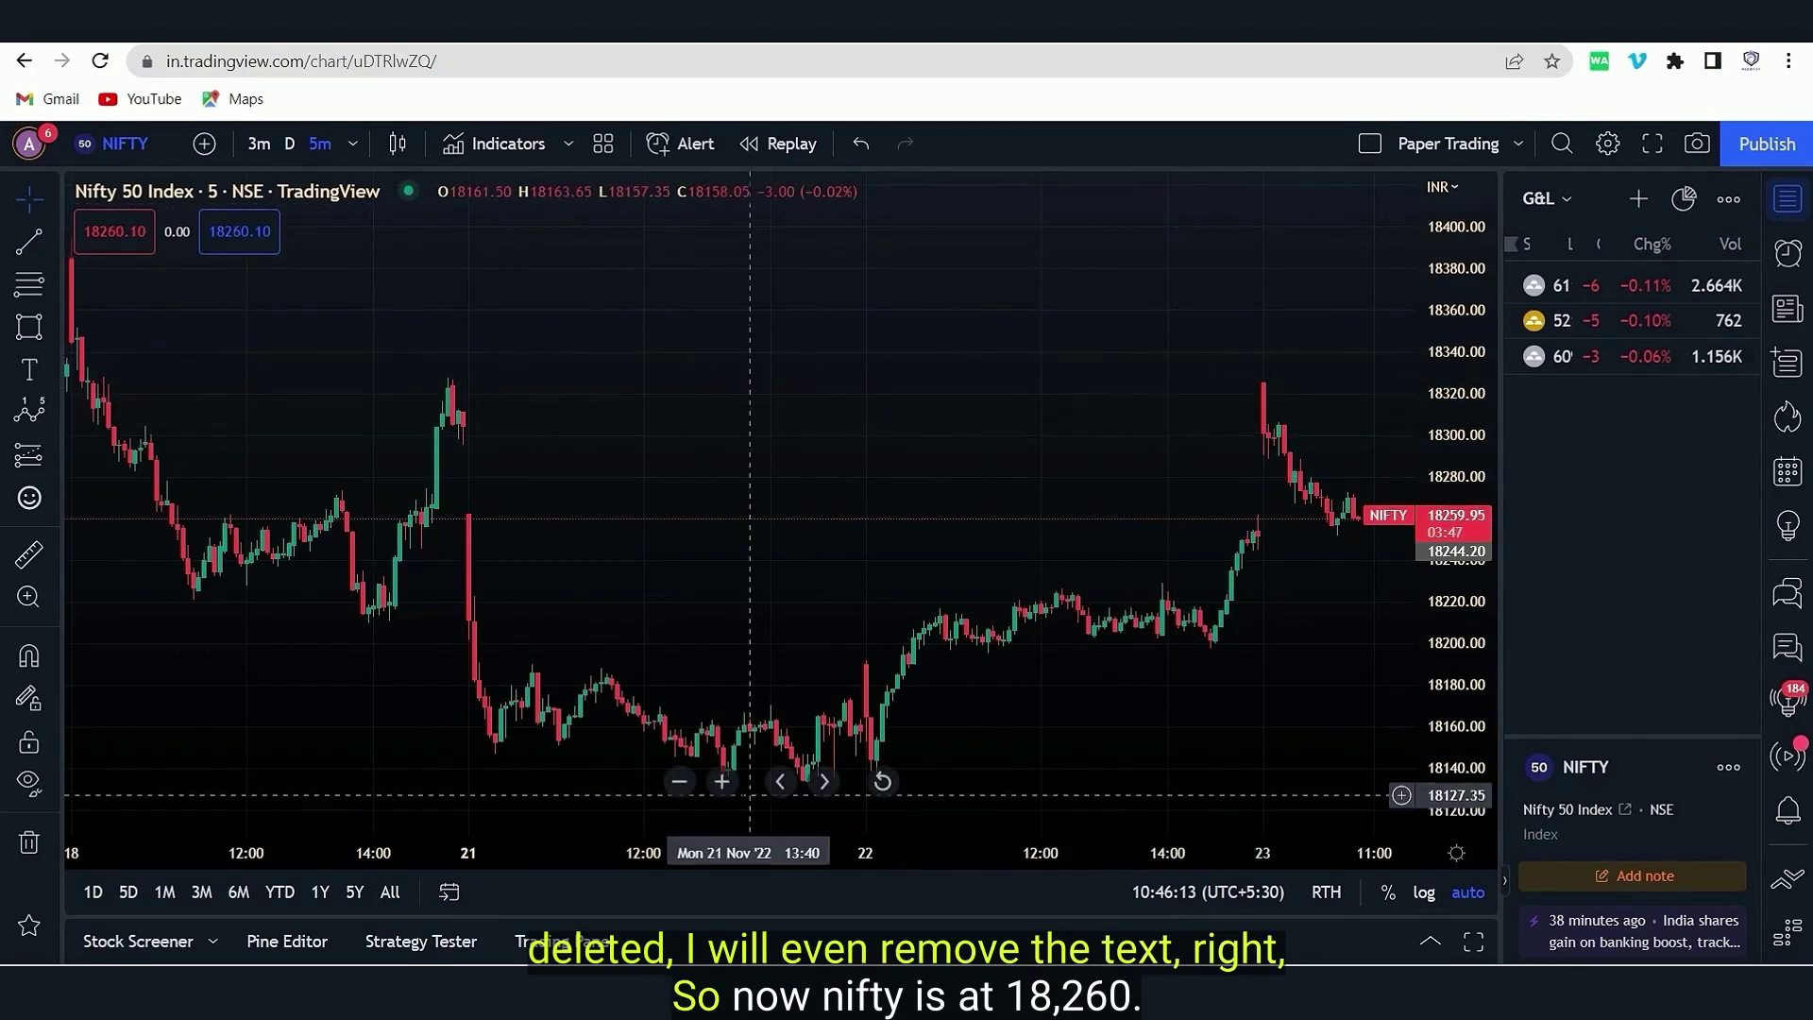
# Step: Search the currencies for "usd" and switch the Nifty 50 price scale to US Dollar (USD)
pyautogui.click(728, 784)
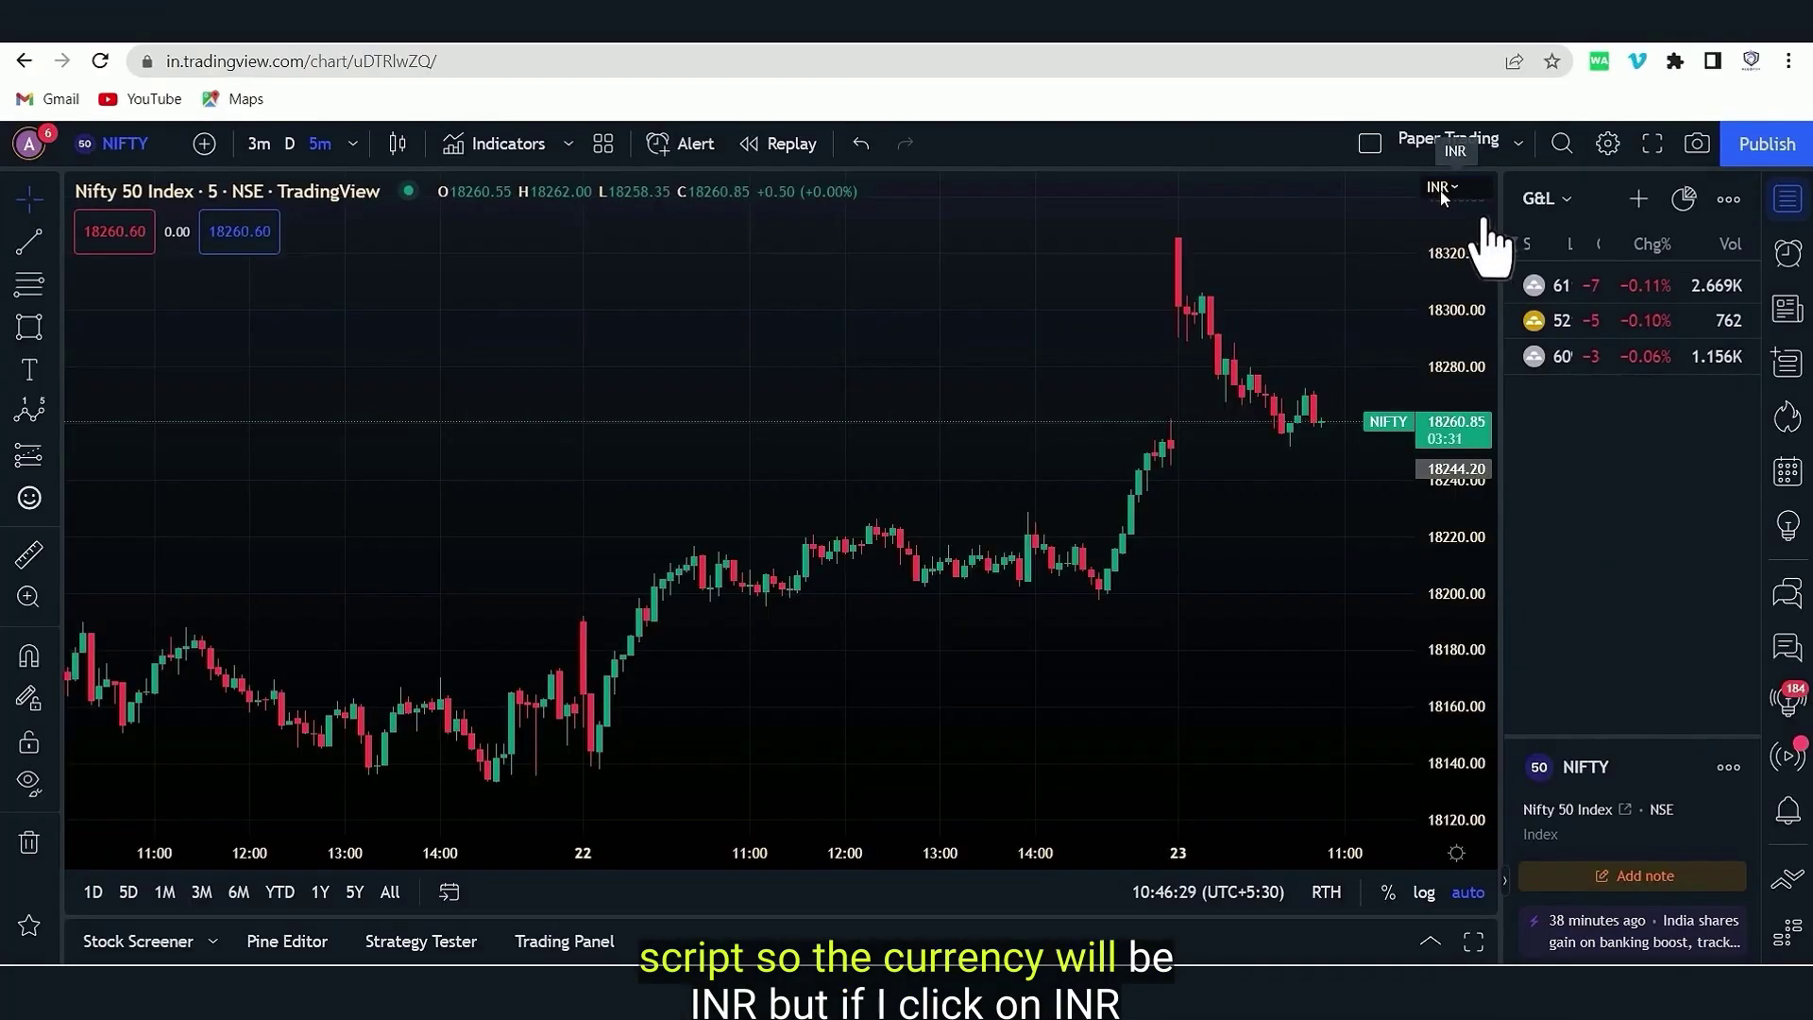
pyautogui.click(892, 453)
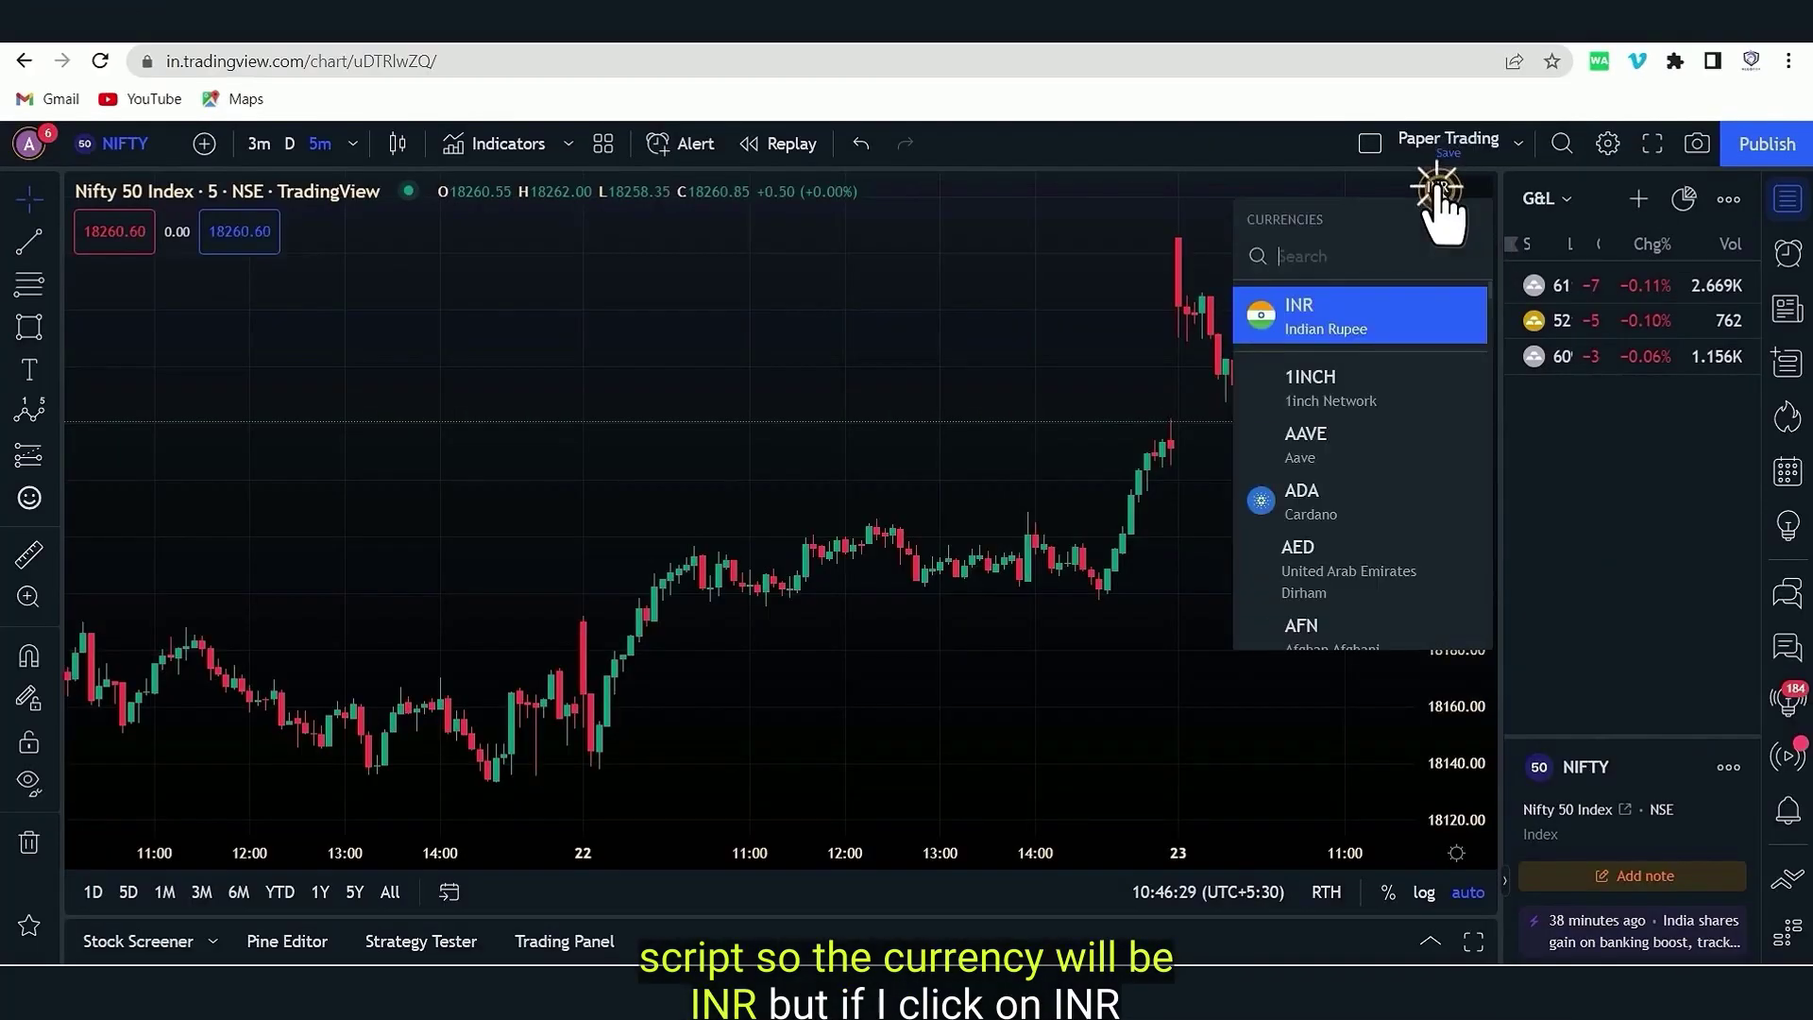
pyautogui.write('usd')
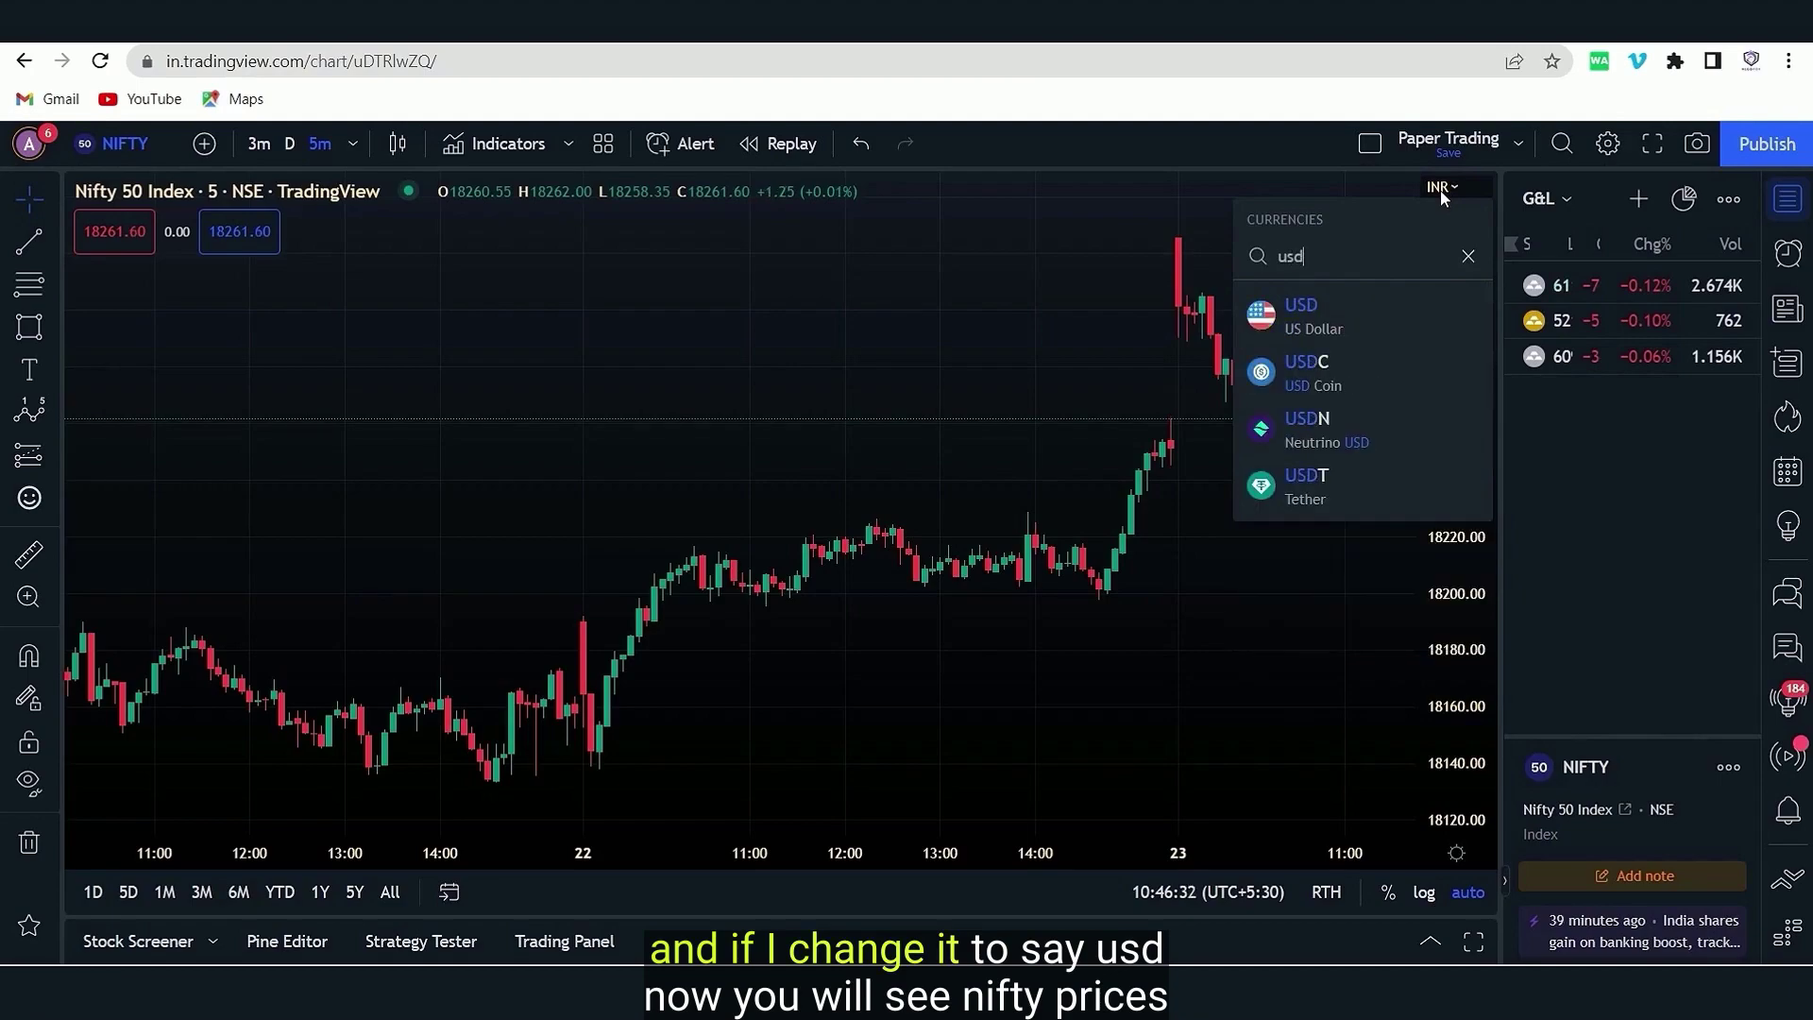
pyautogui.click(1341, 304)
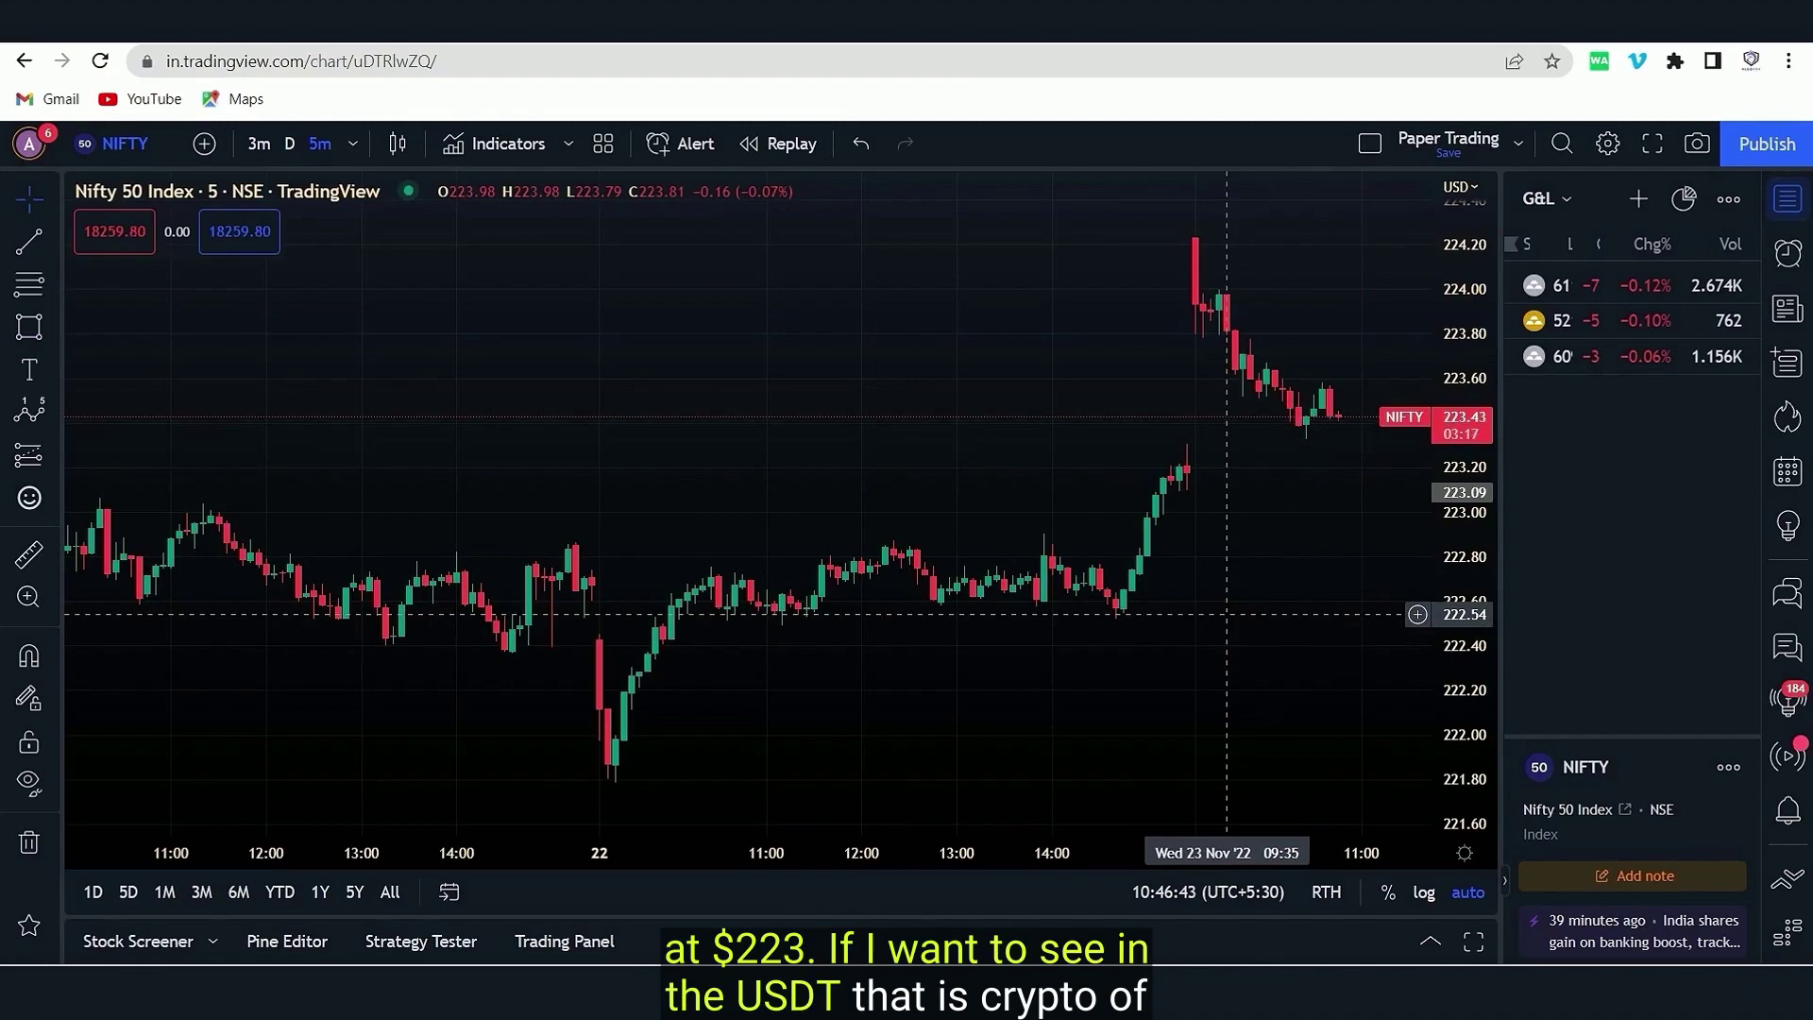
# Step: Search the currencies for "usdt" and switch the price scale to Tether (USDT)
pyautogui.click(1475, 189)
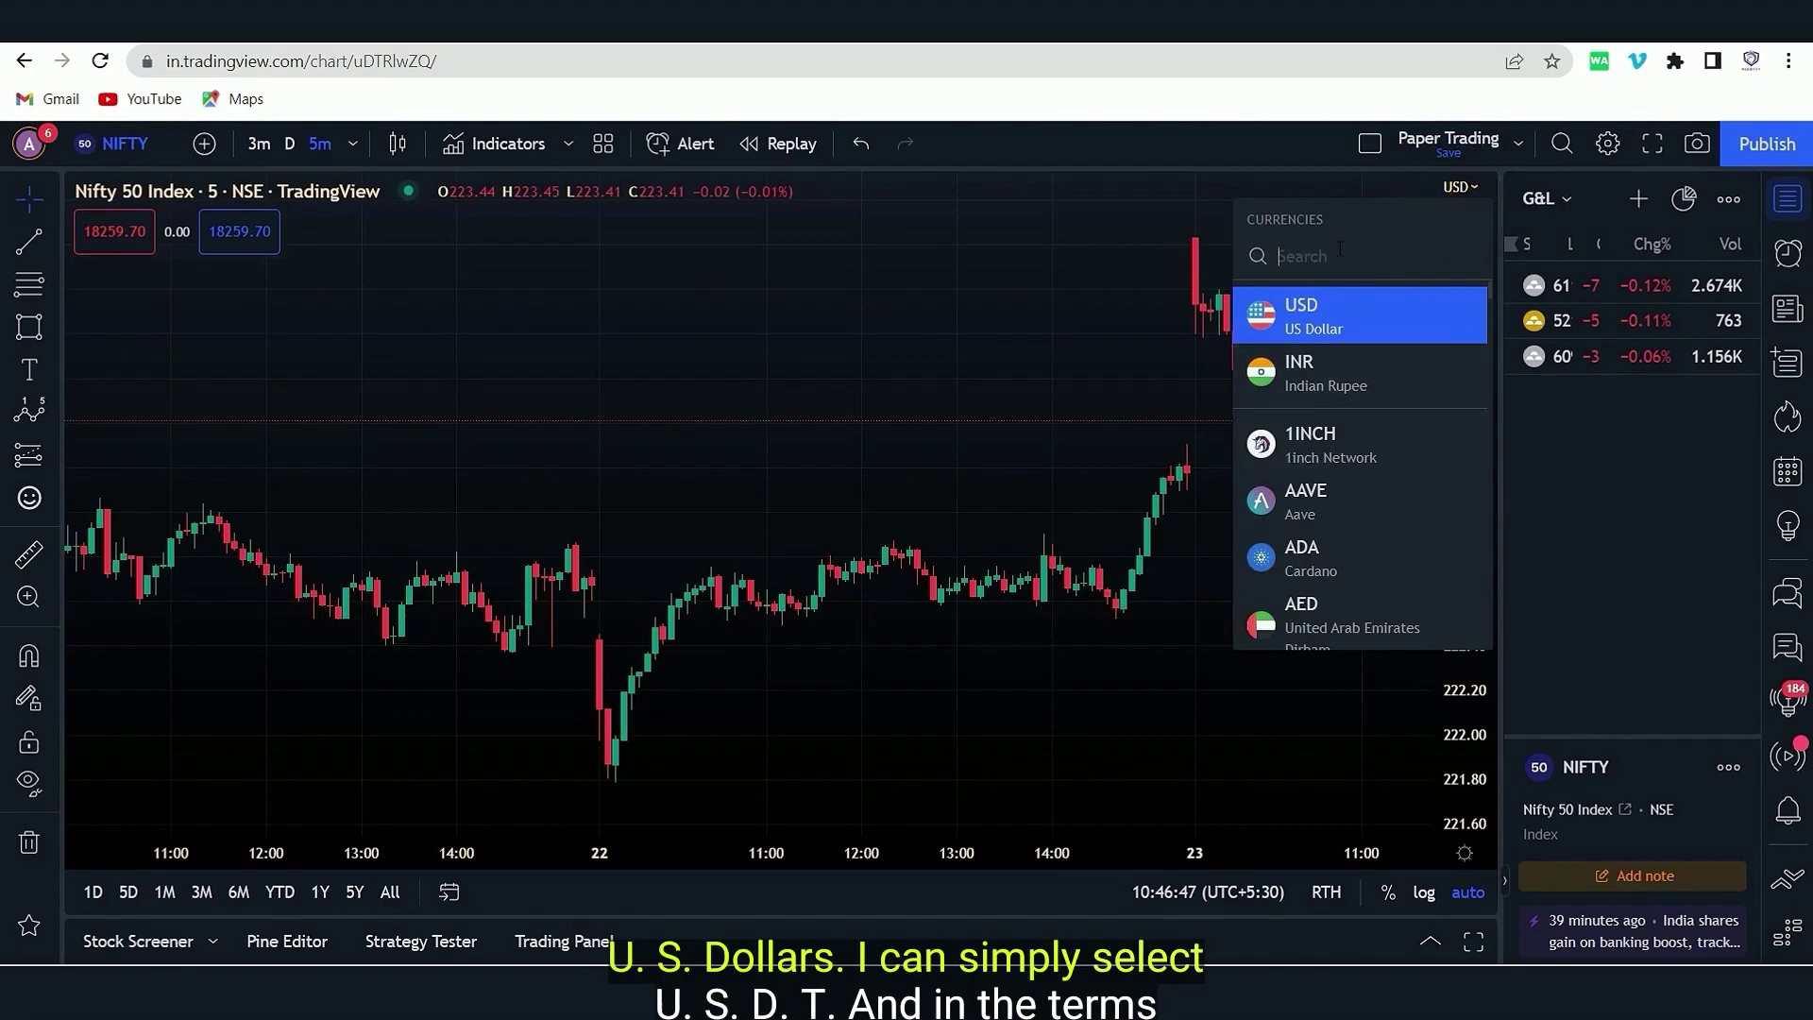
pyautogui.write('usdt')
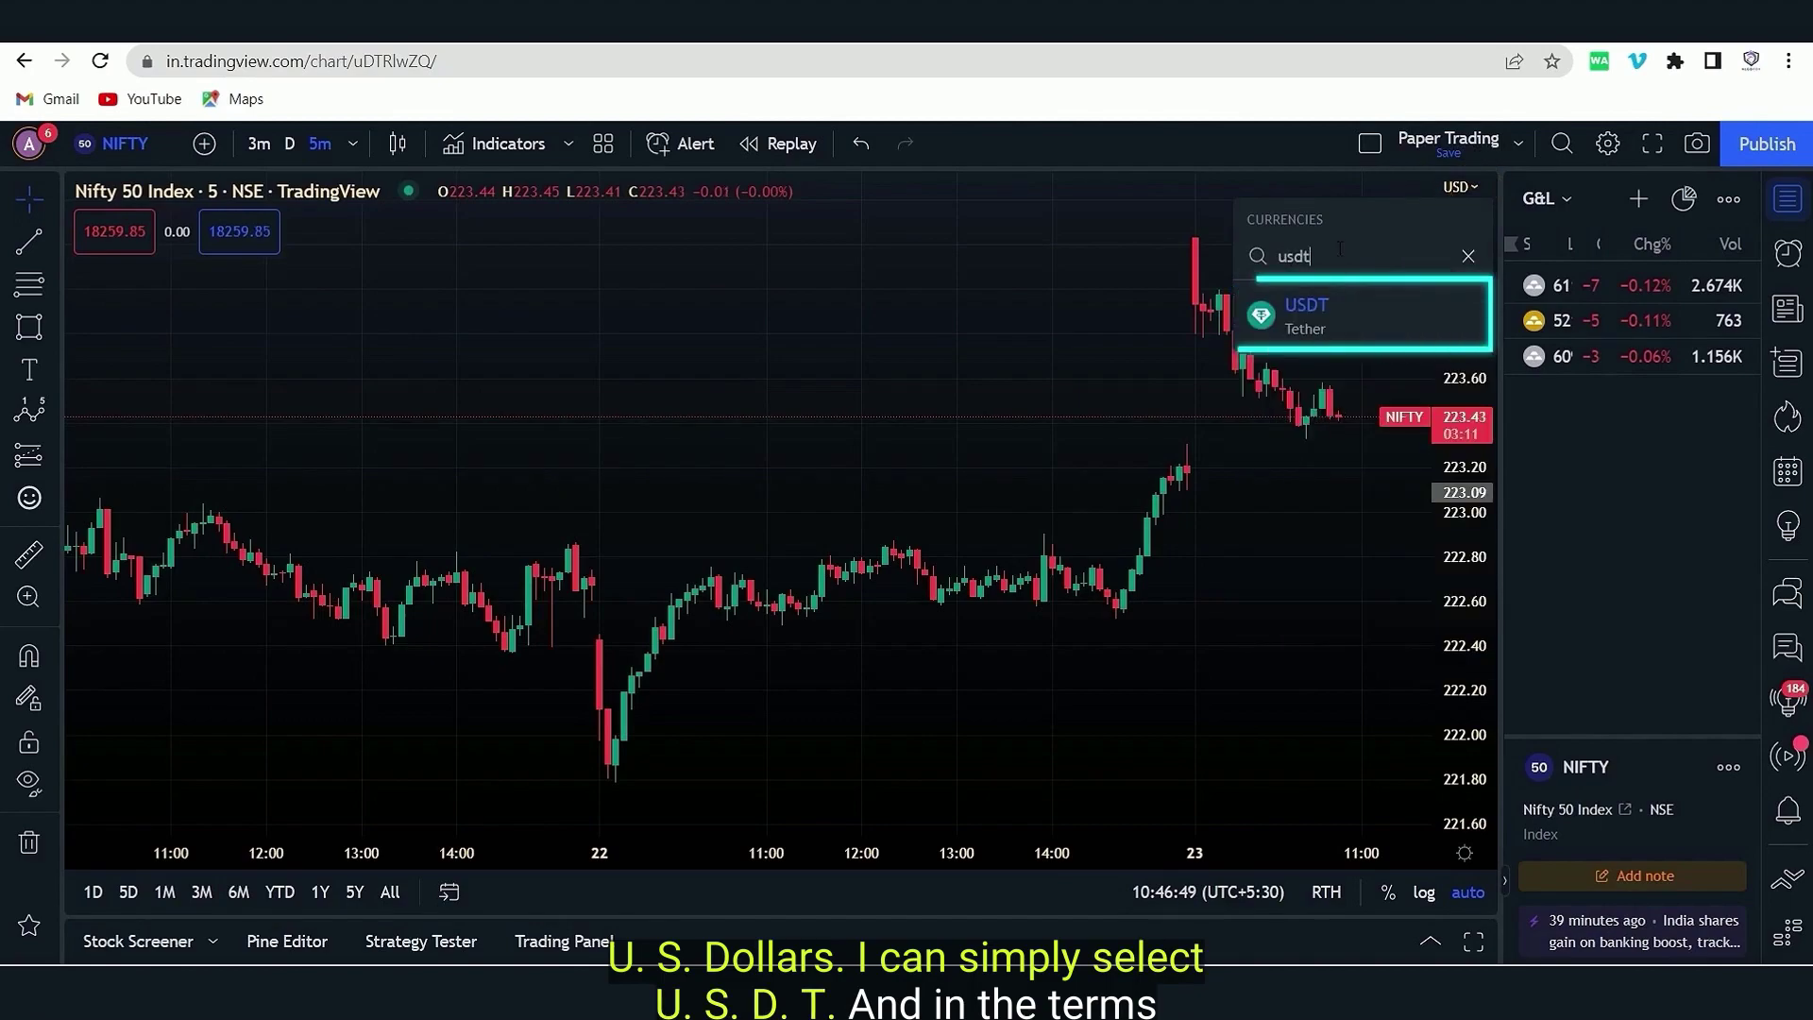
pyautogui.click(1332, 330)
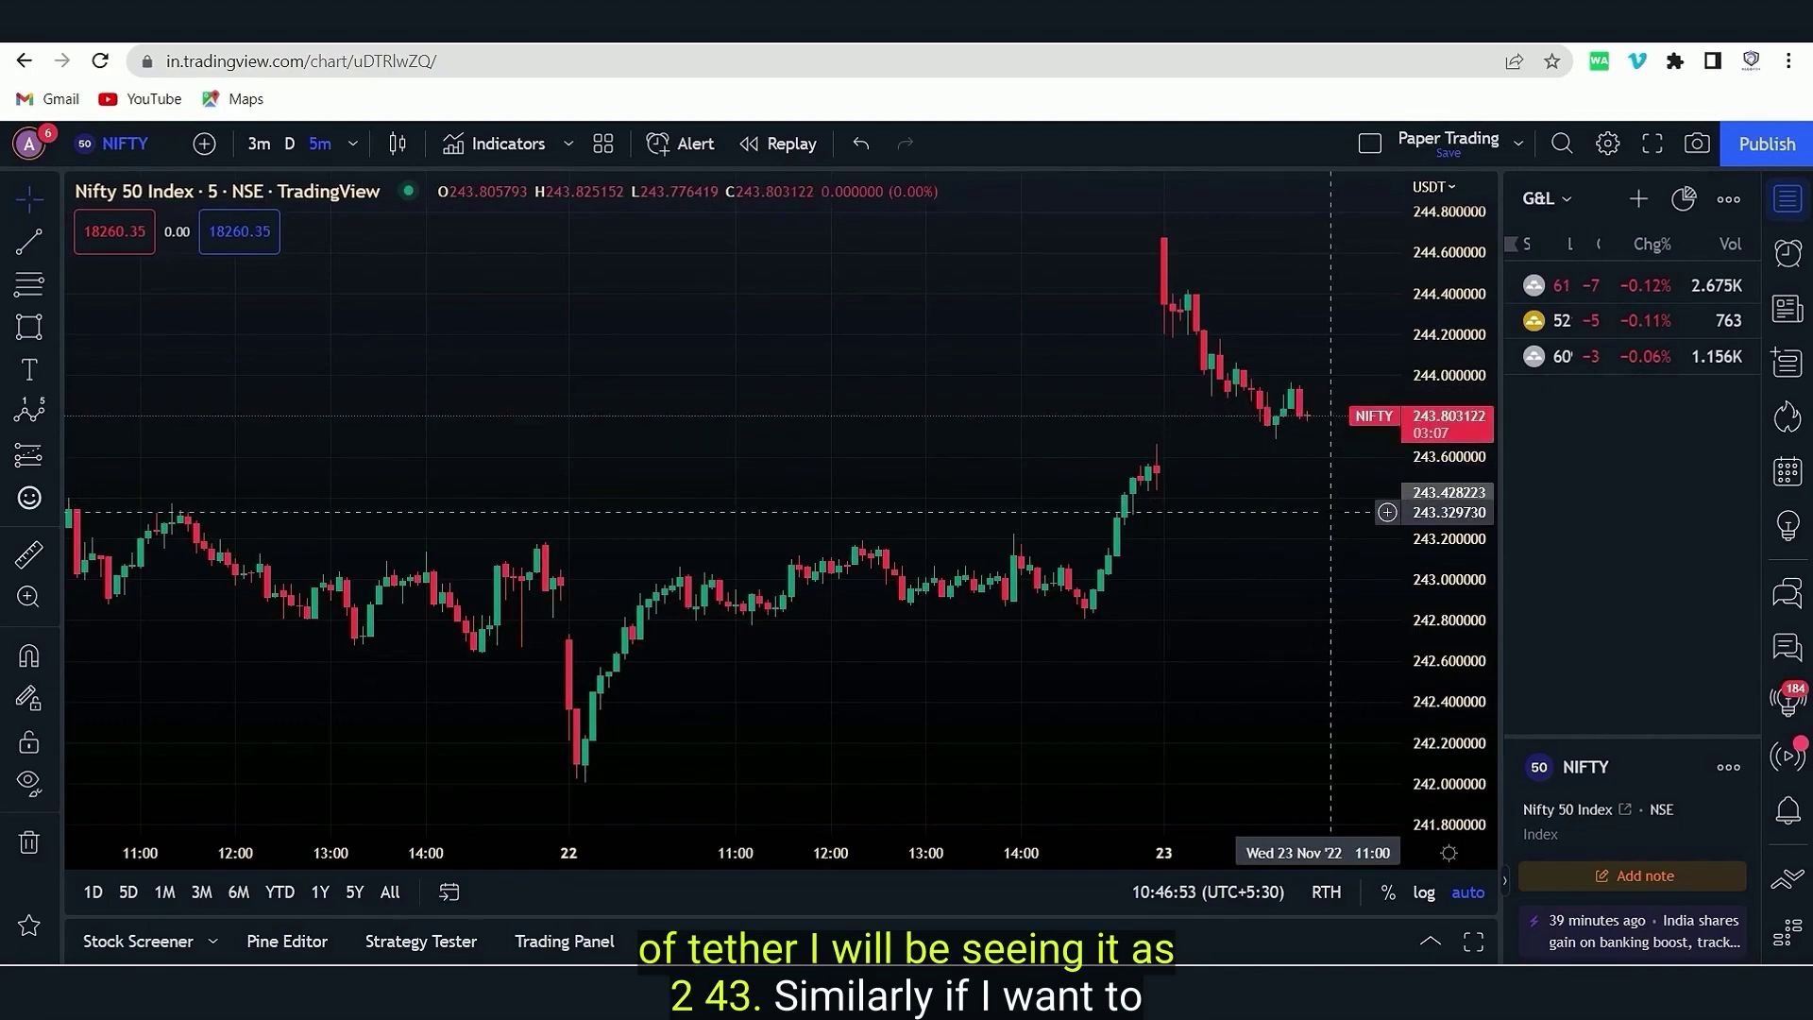
# Step: Switch the price scale currency to Bitcoin (BTC), and return it to Indian Rupee (INR)
pyautogui.click(1450, 192)
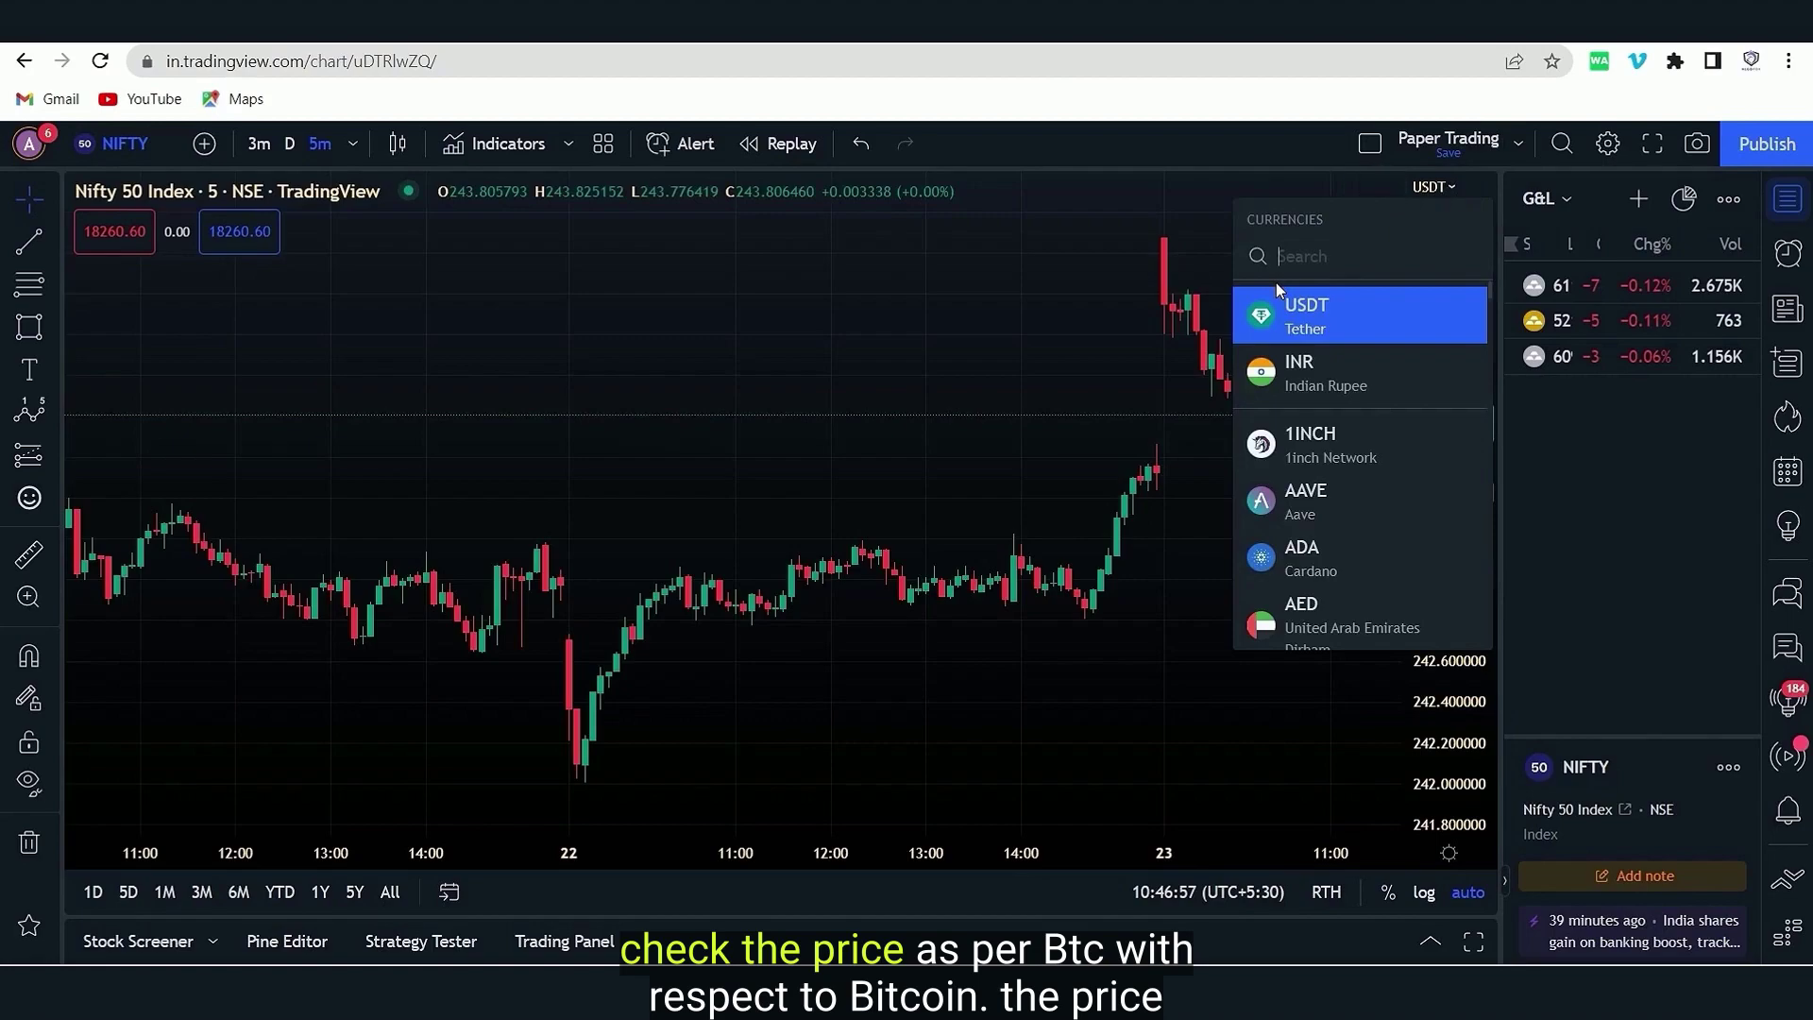
pyautogui.write('bt')
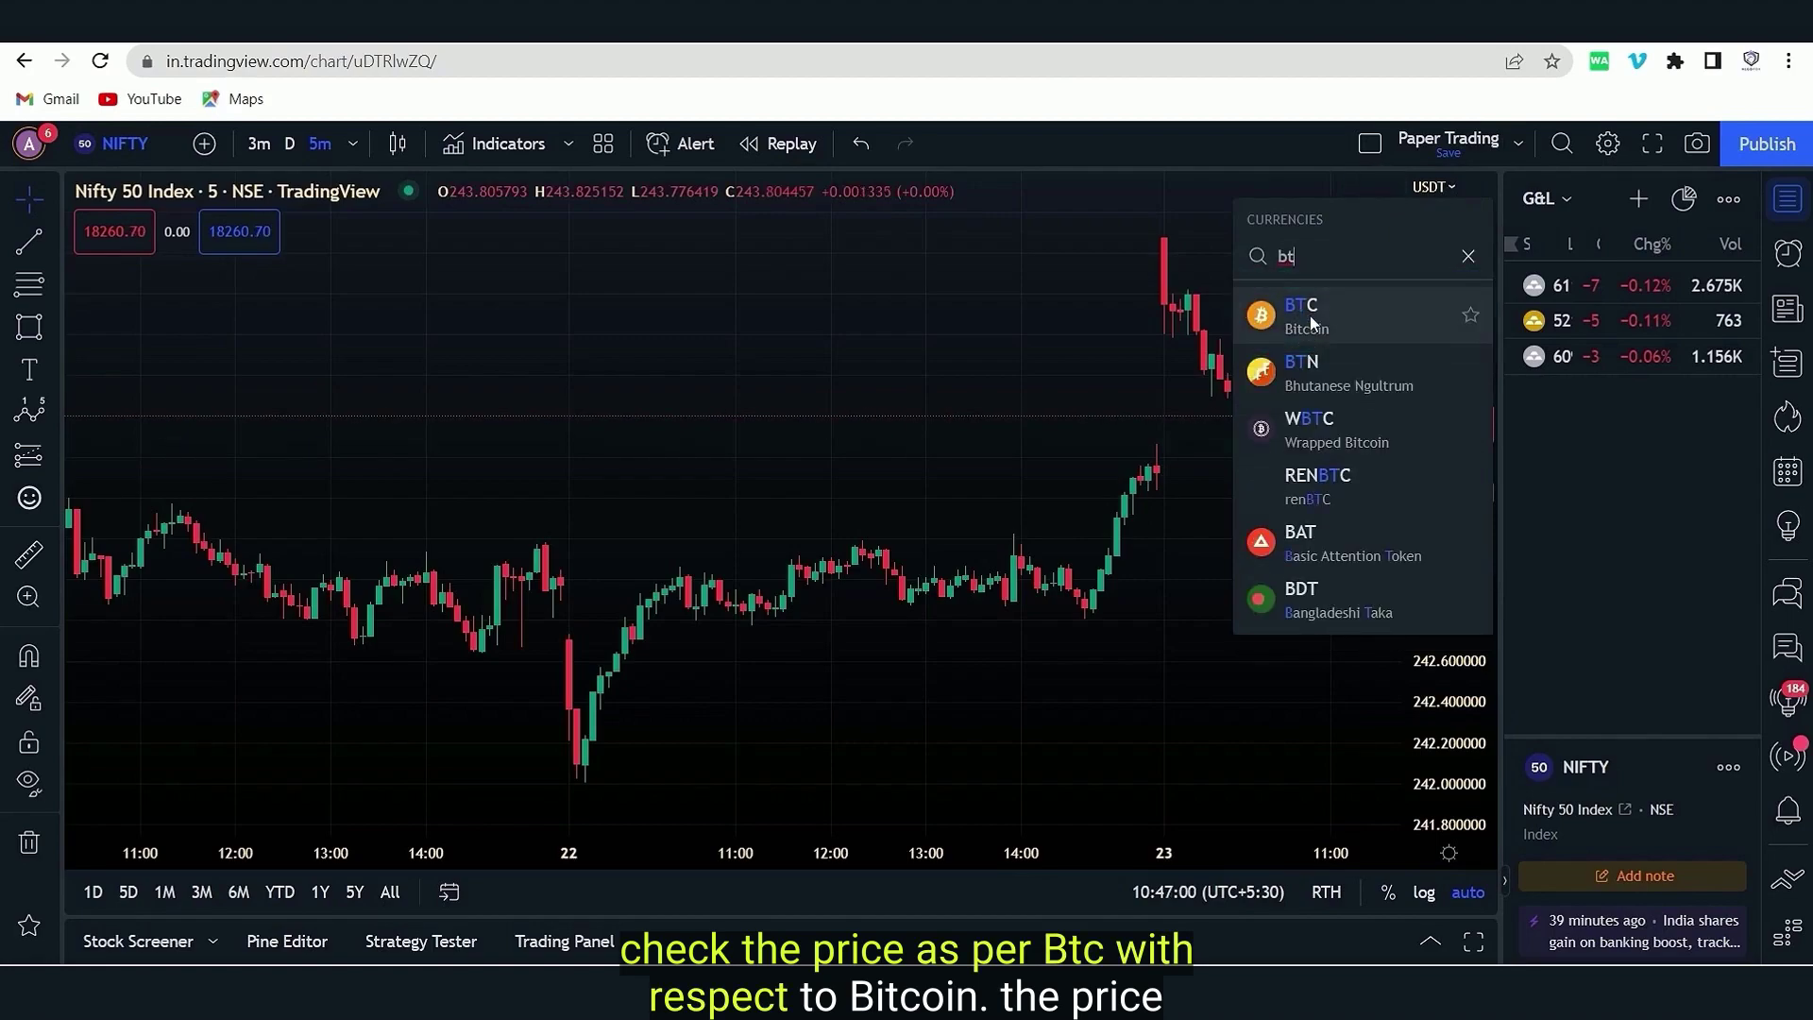
pyautogui.click(1311, 316)
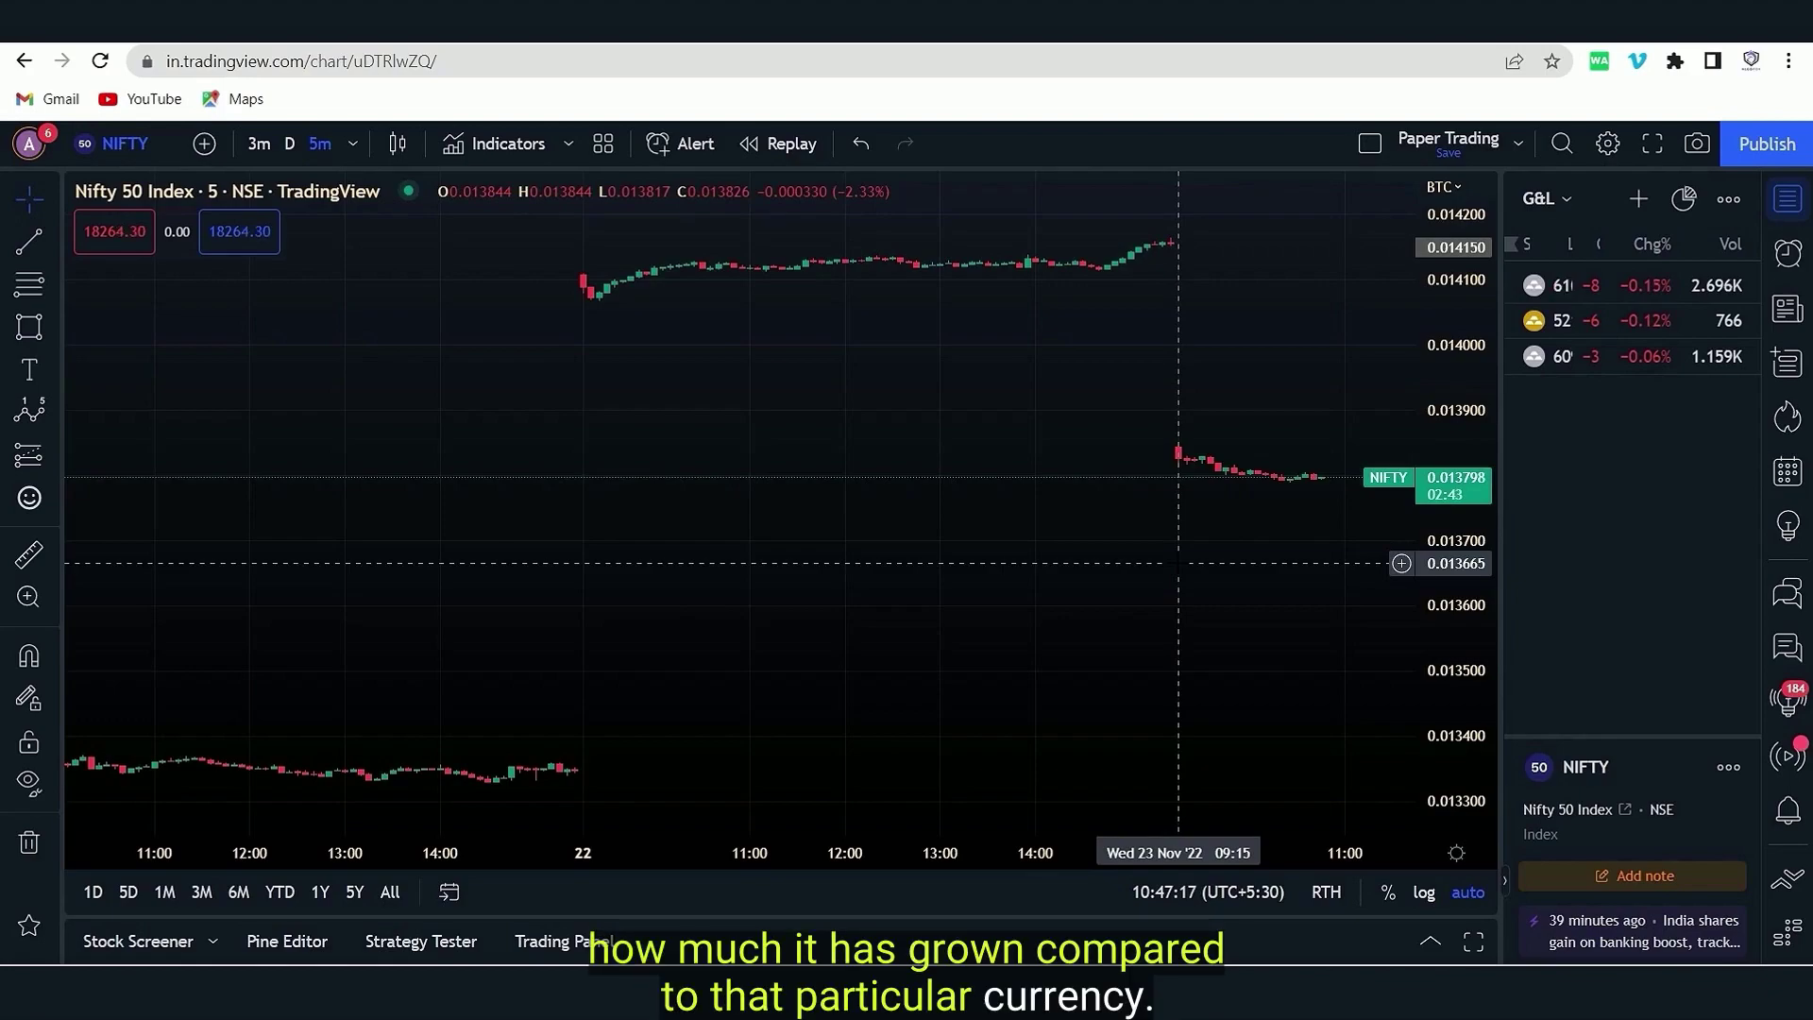
pyautogui.click(1442, 186)
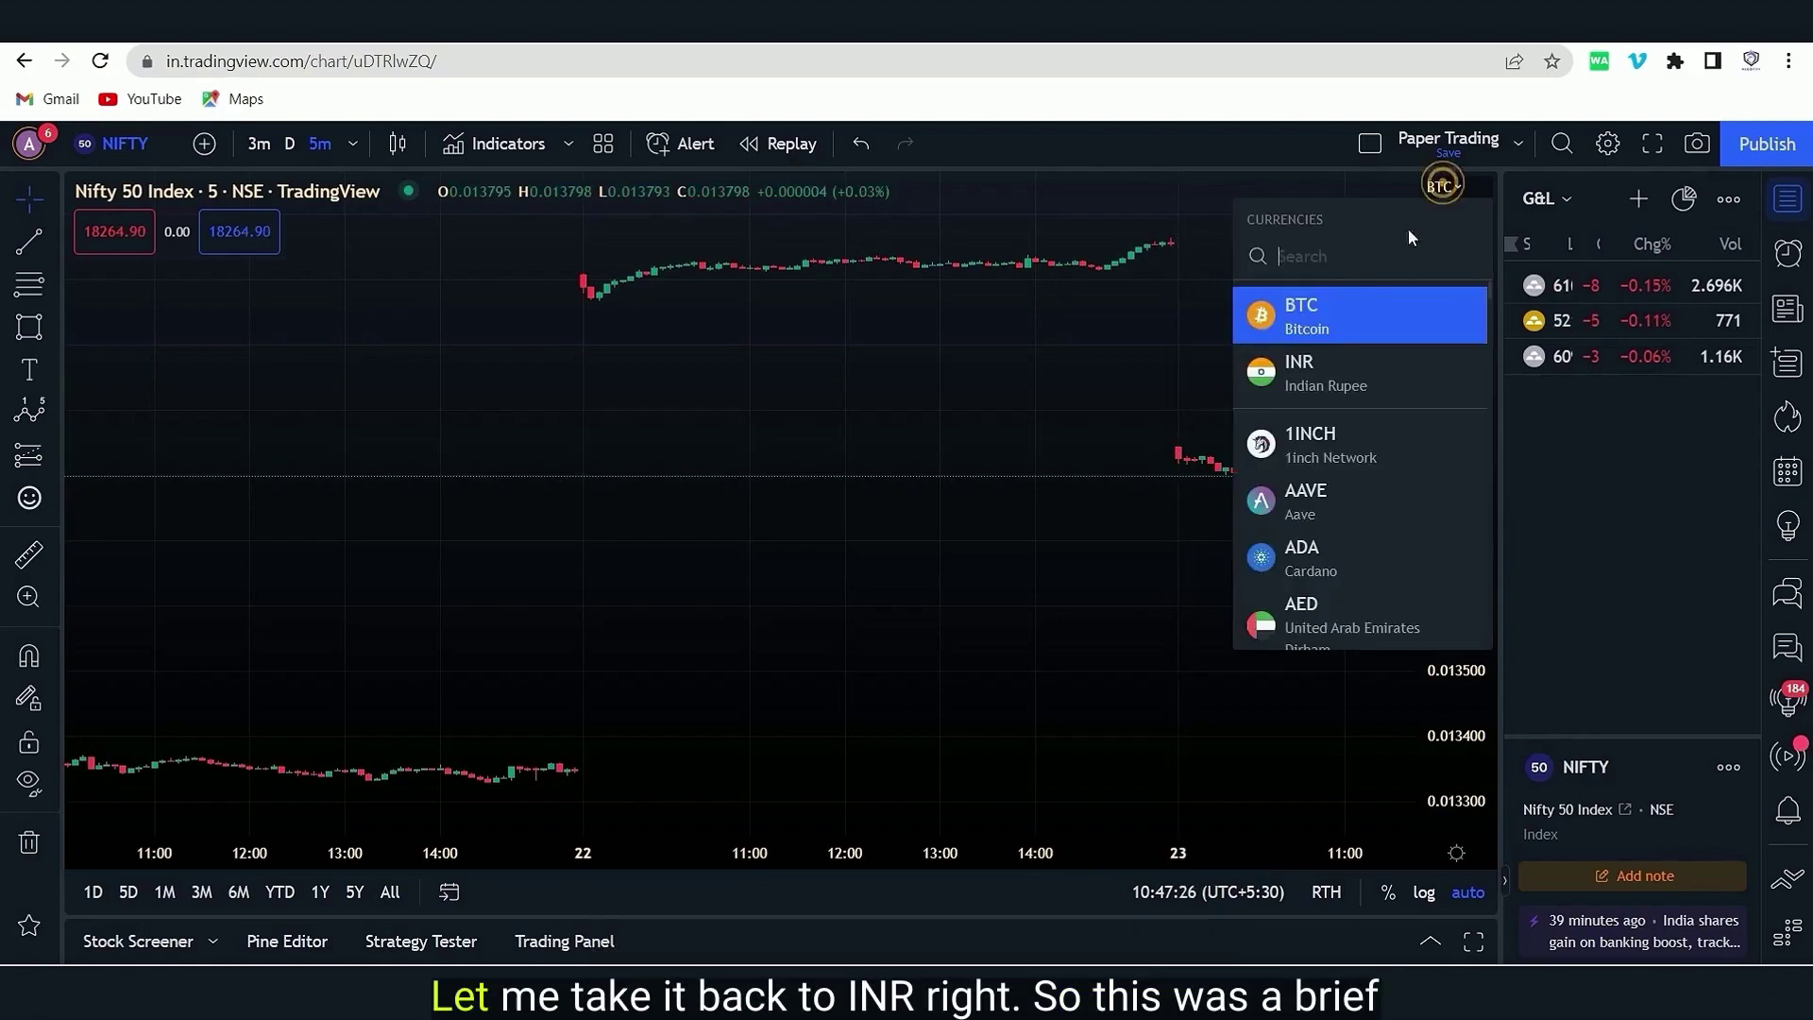
pyautogui.click(1305, 376)
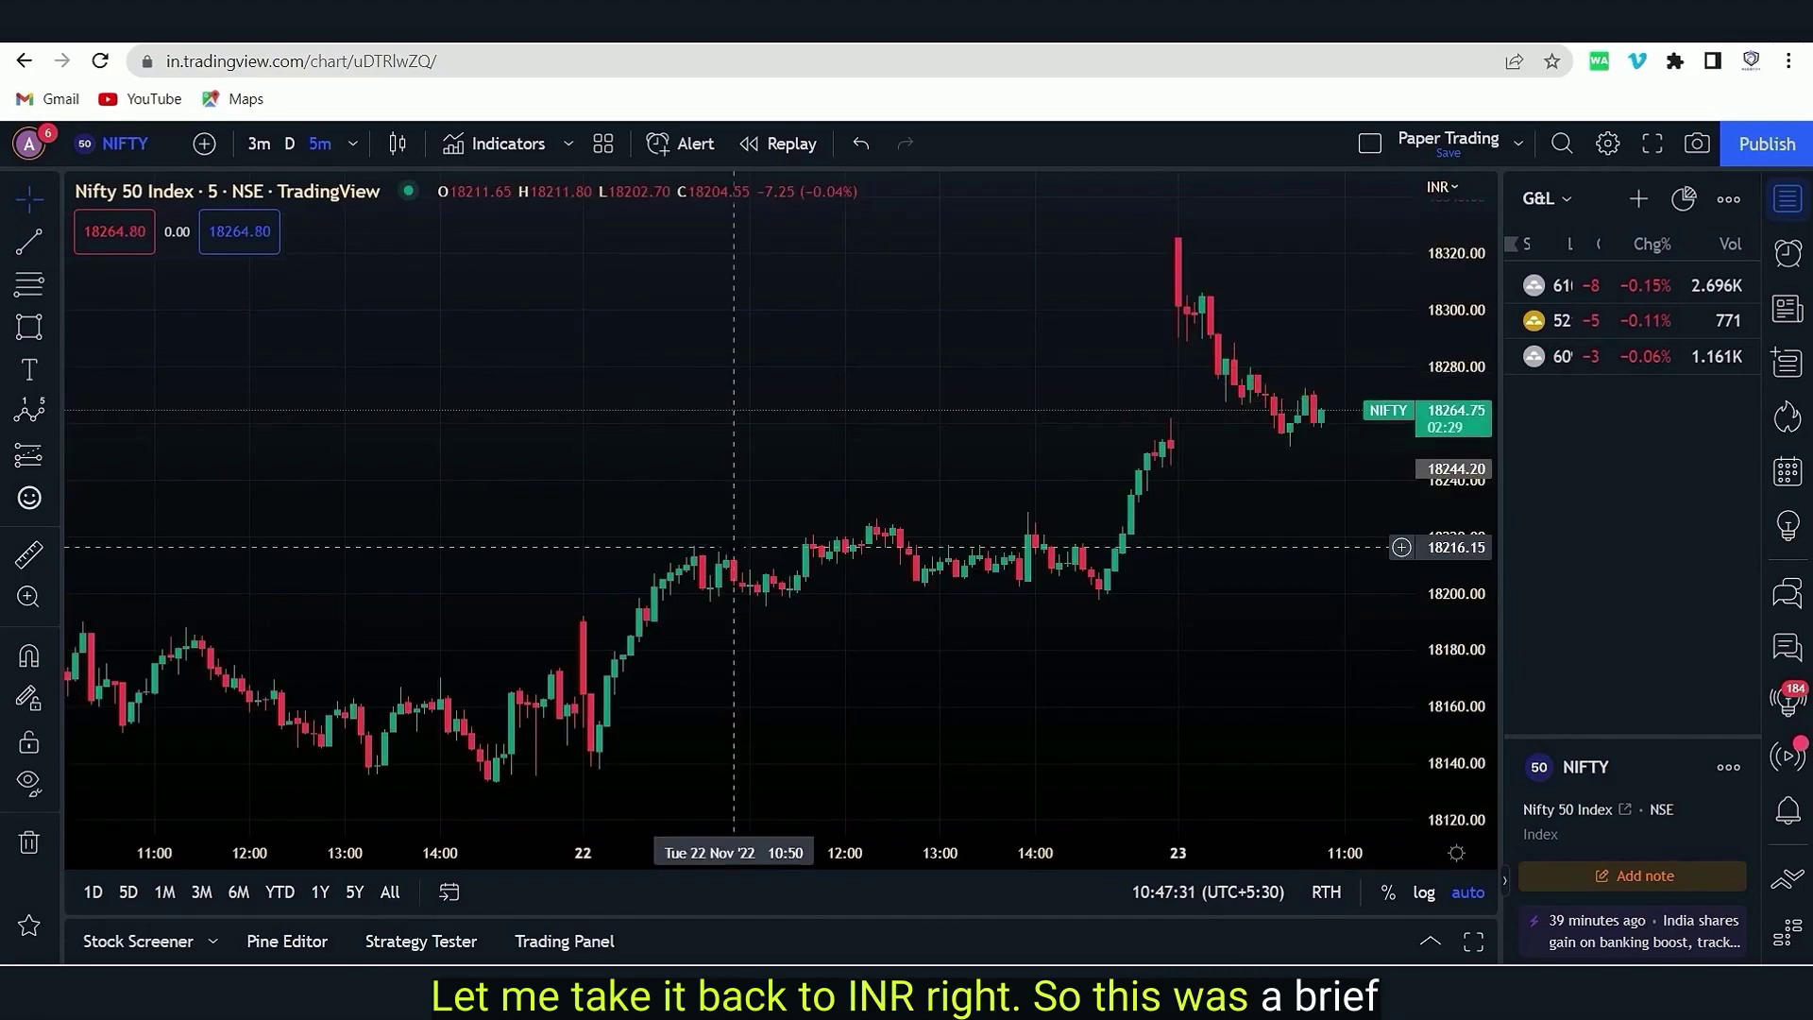